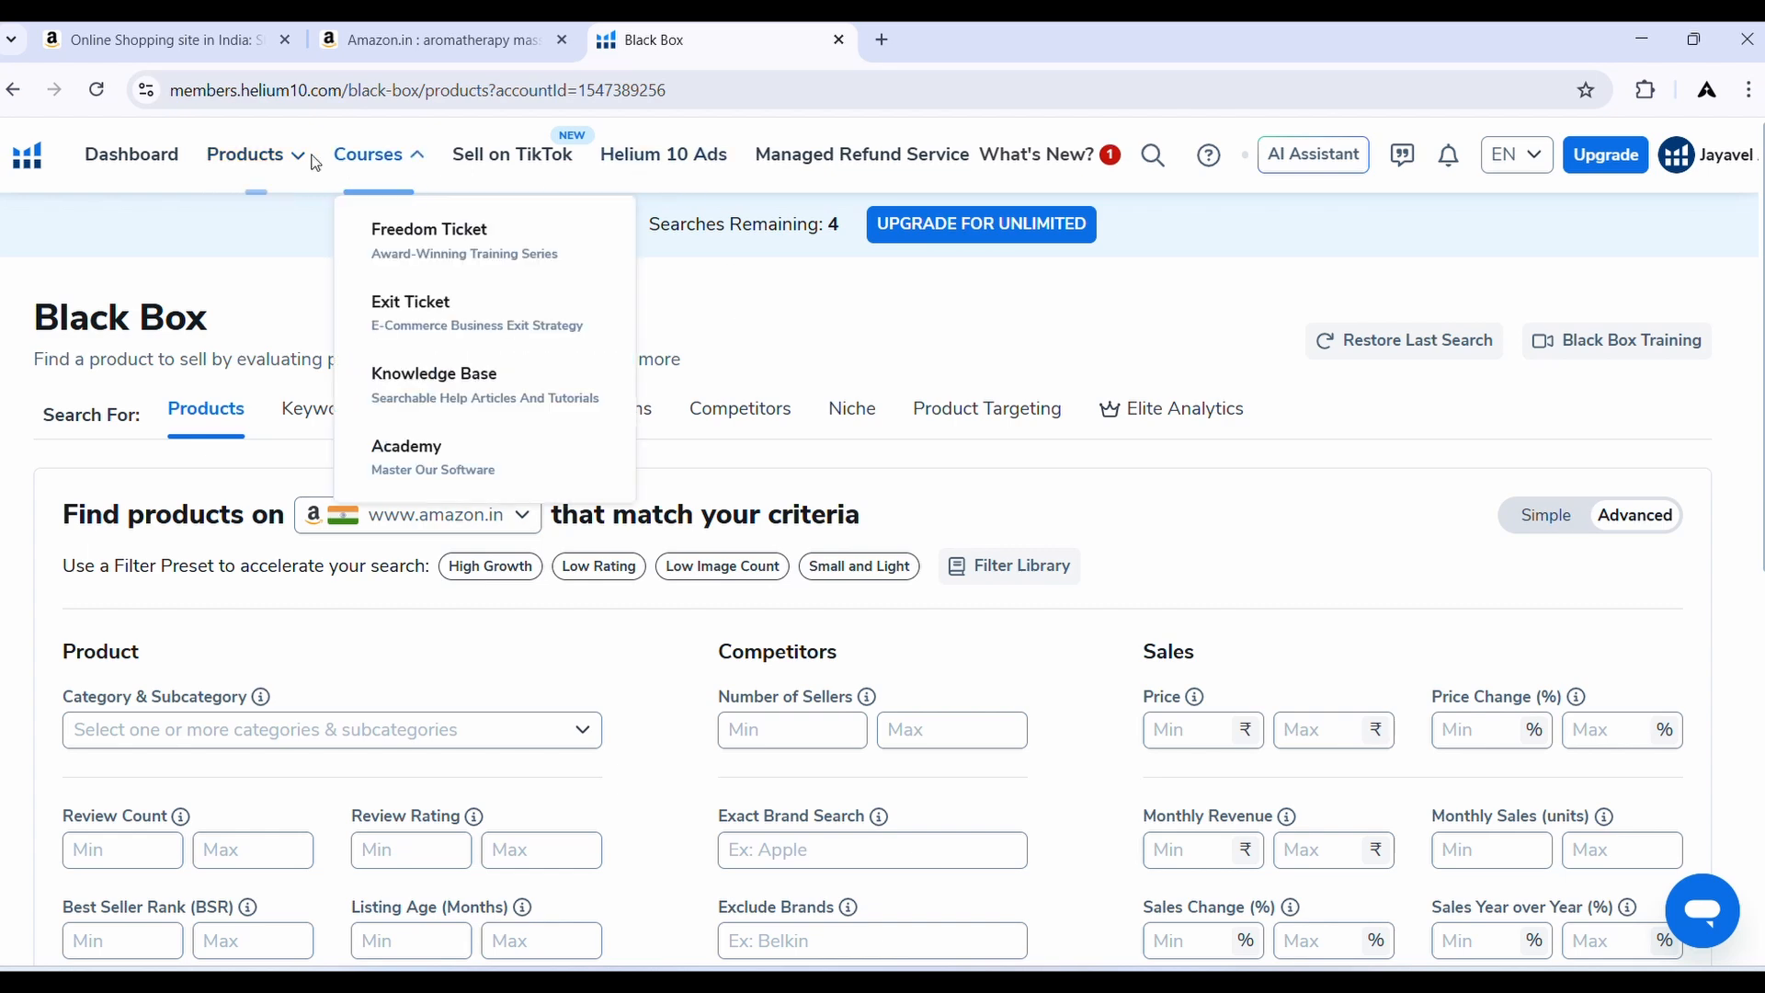
pyautogui.moveTo(239, 184)
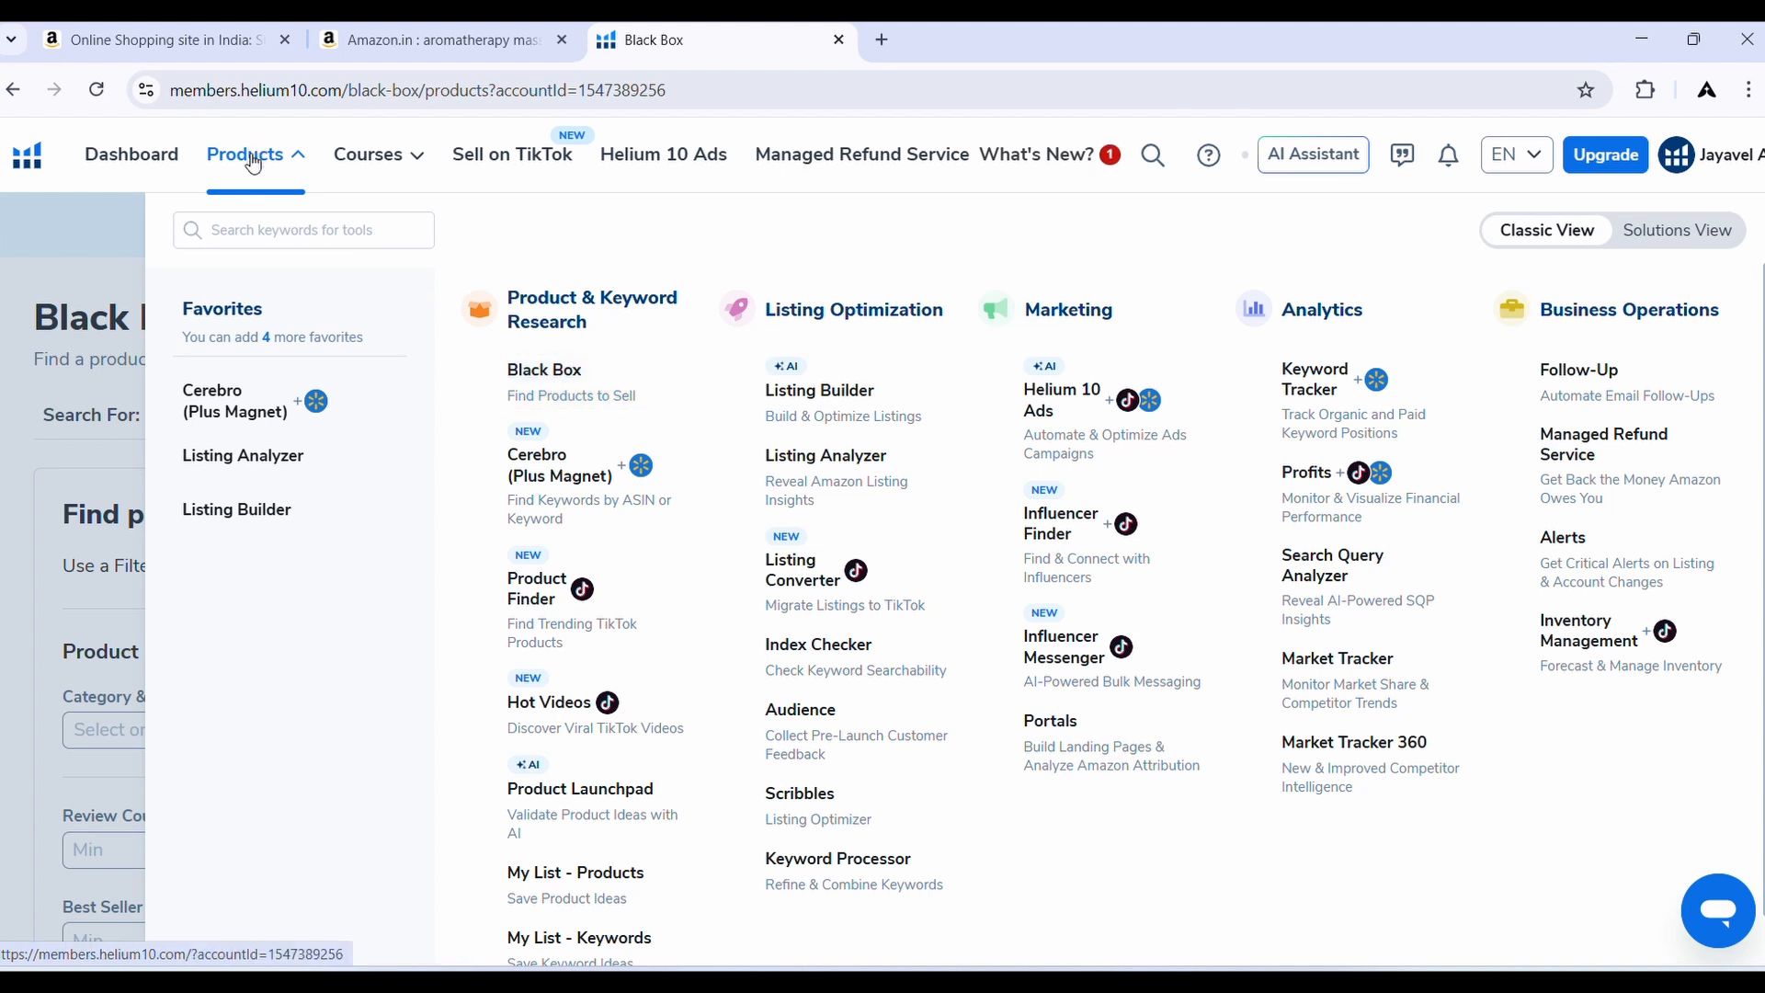
pyautogui.click(544, 381)
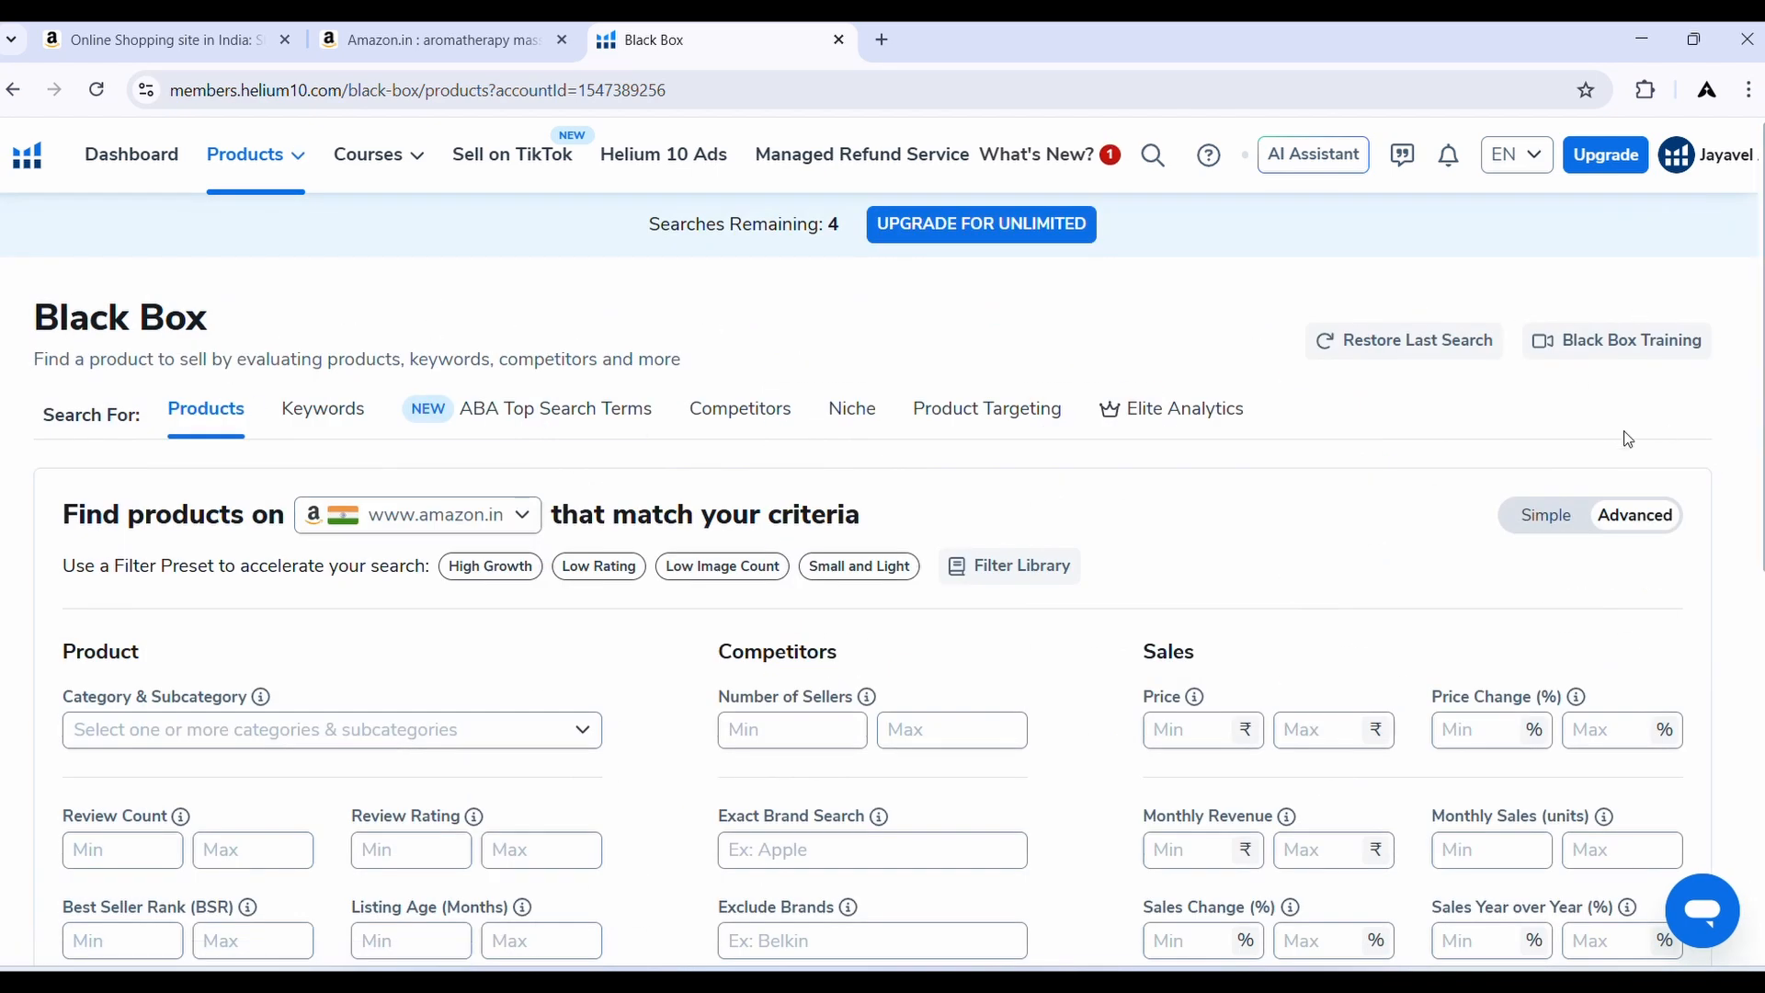
pyautogui.scroll(-5, 293, 564)
pyautogui.click(516, 518)
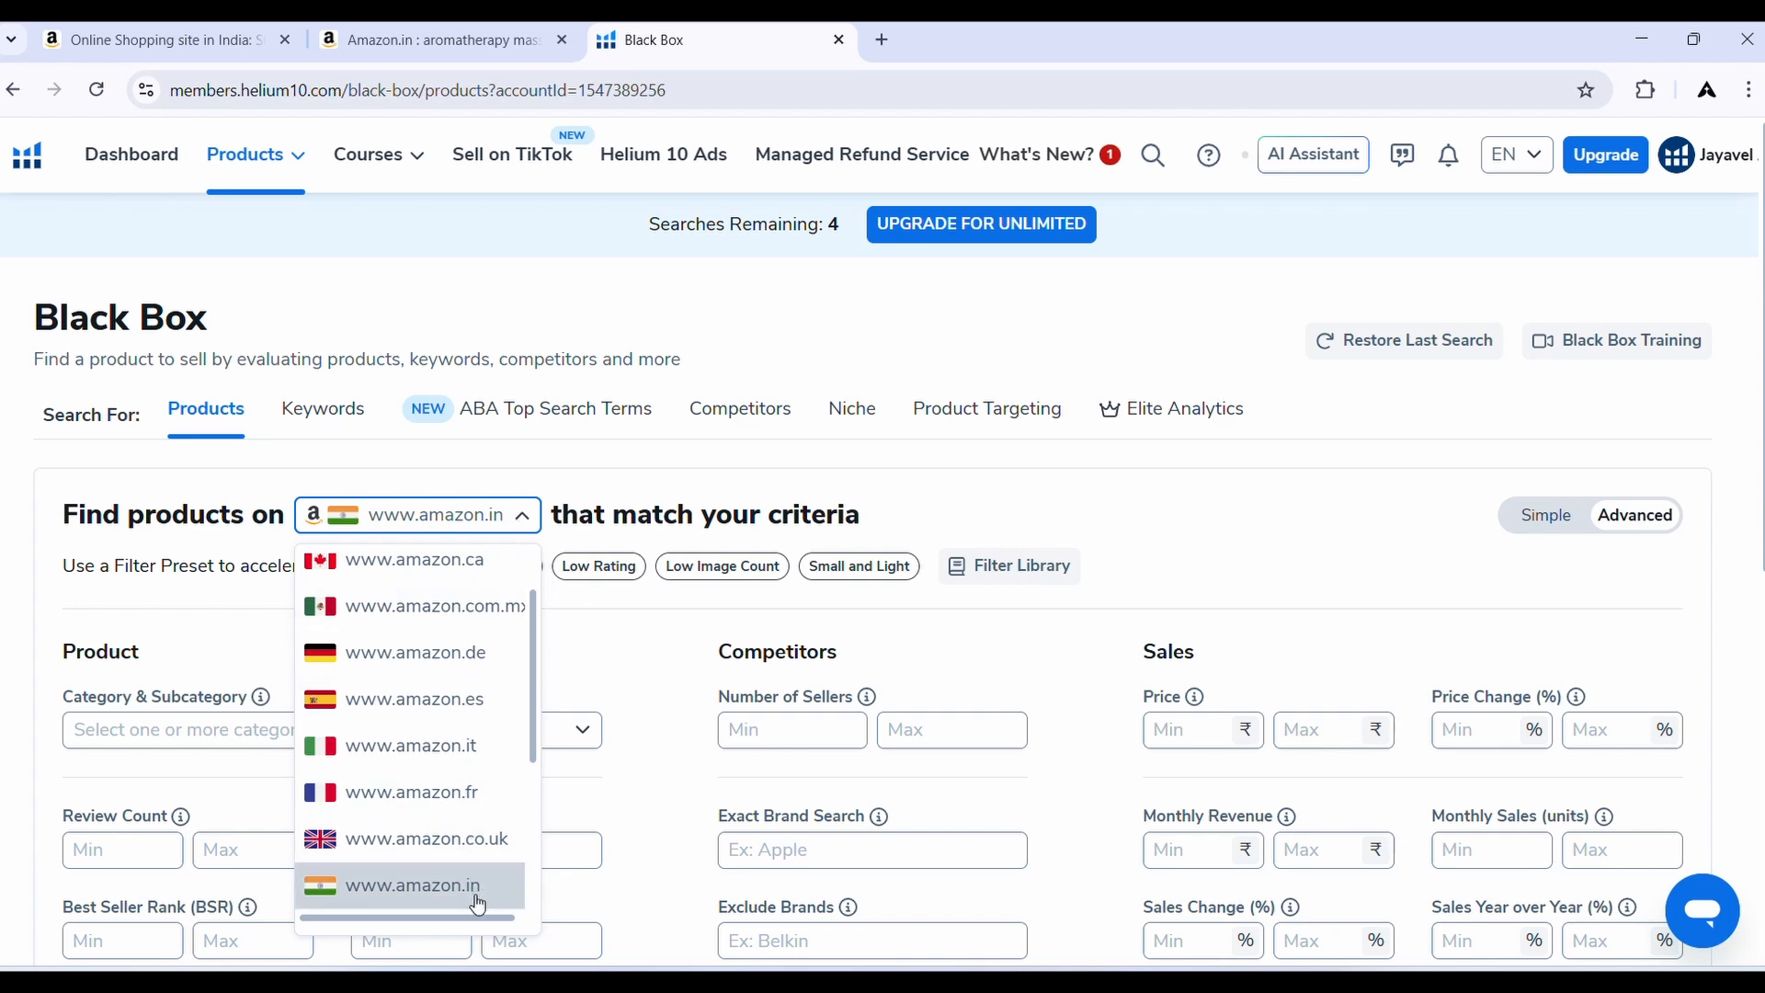
pyautogui.click(945, 466)
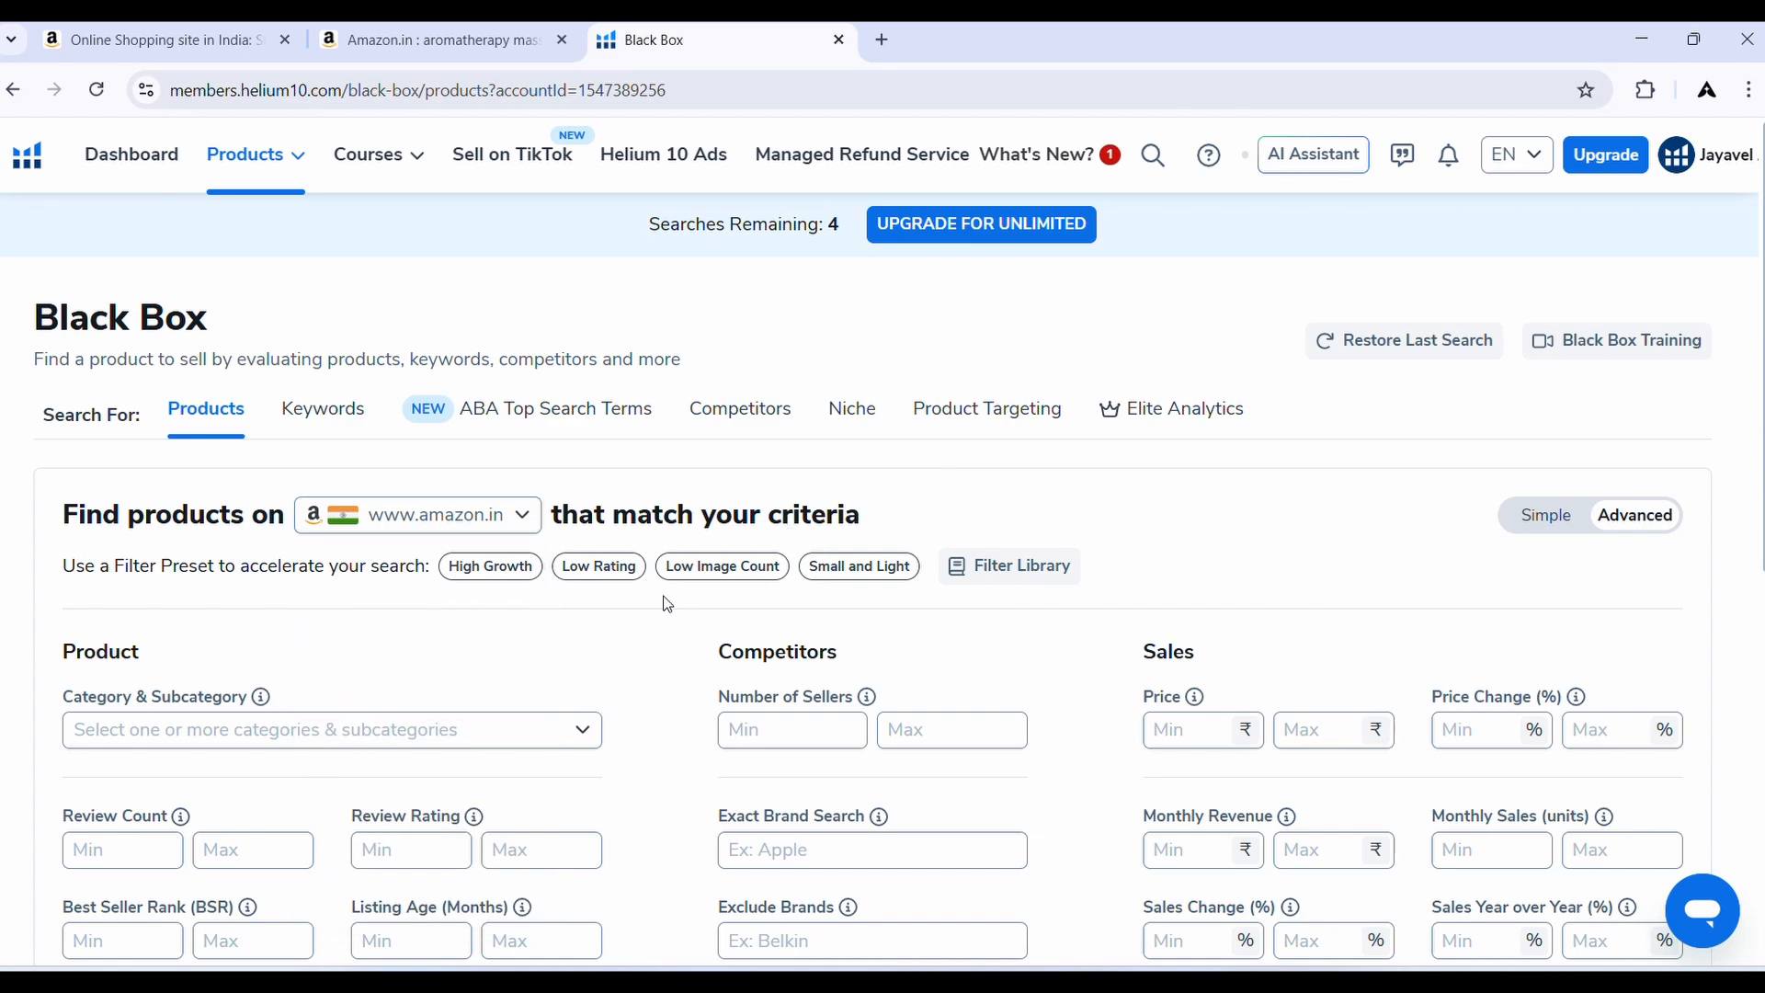
pyautogui.scroll(-5, 658, 603)
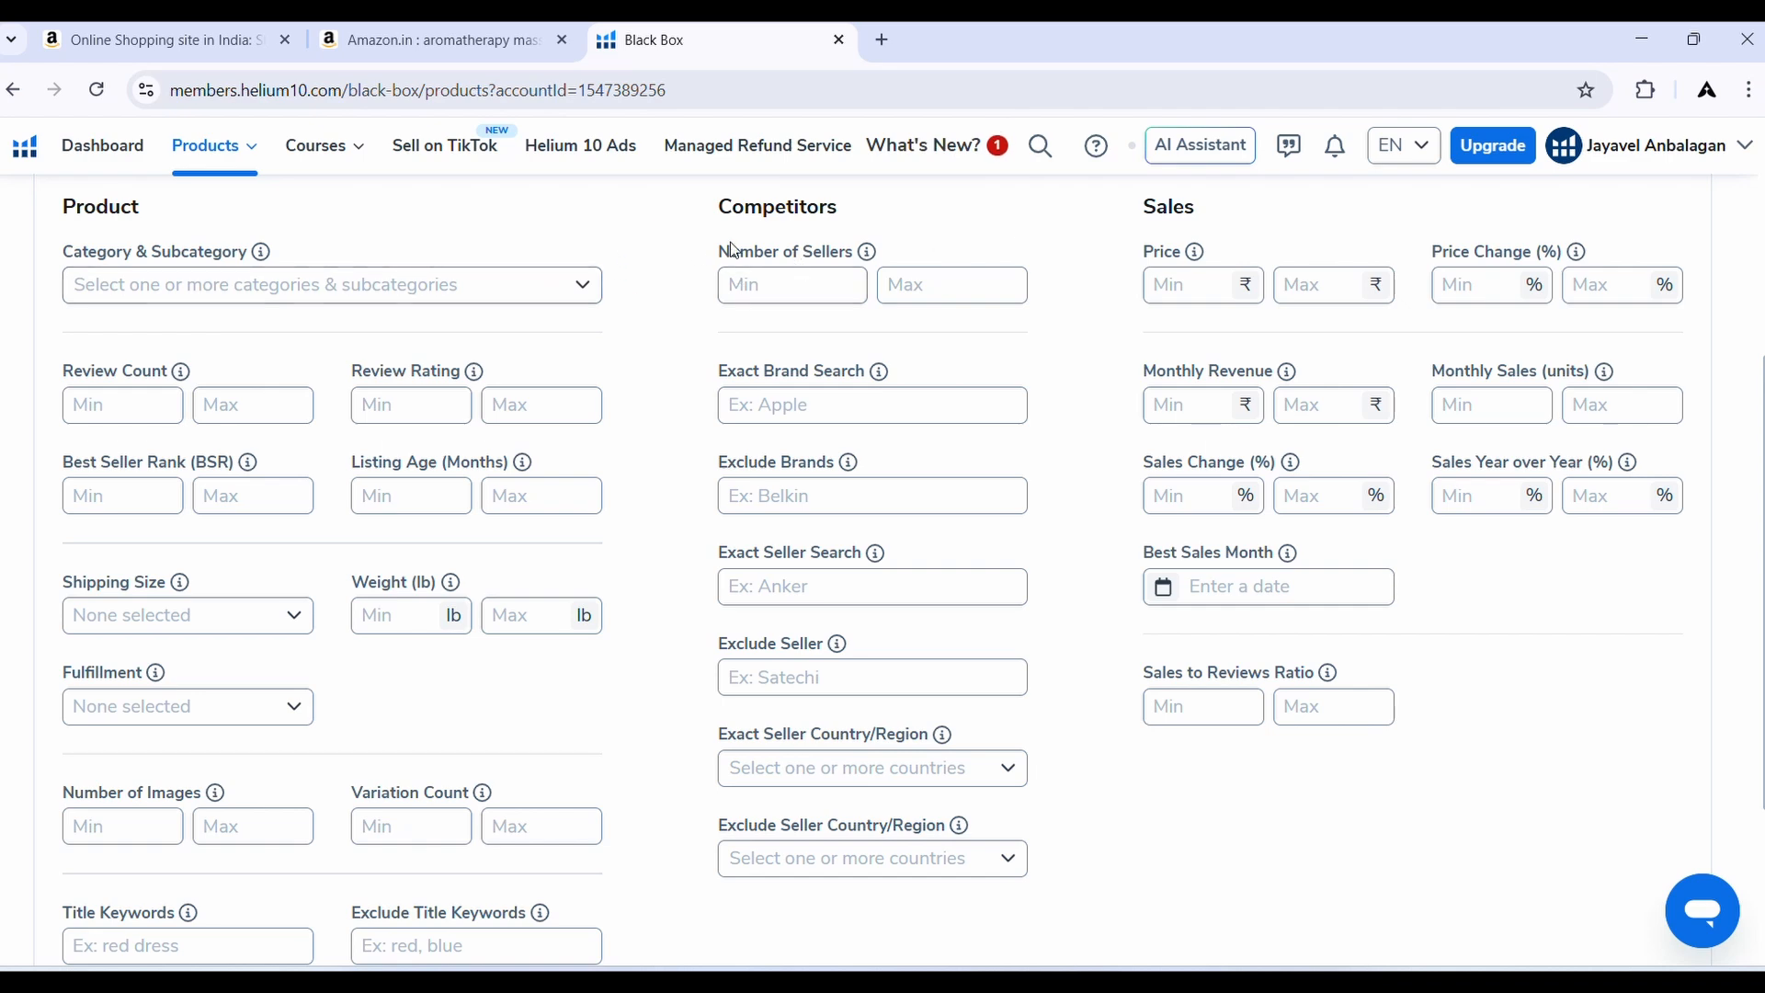
pyautogui.scroll(5, 524, 315)
pyautogui.click(504, 42)
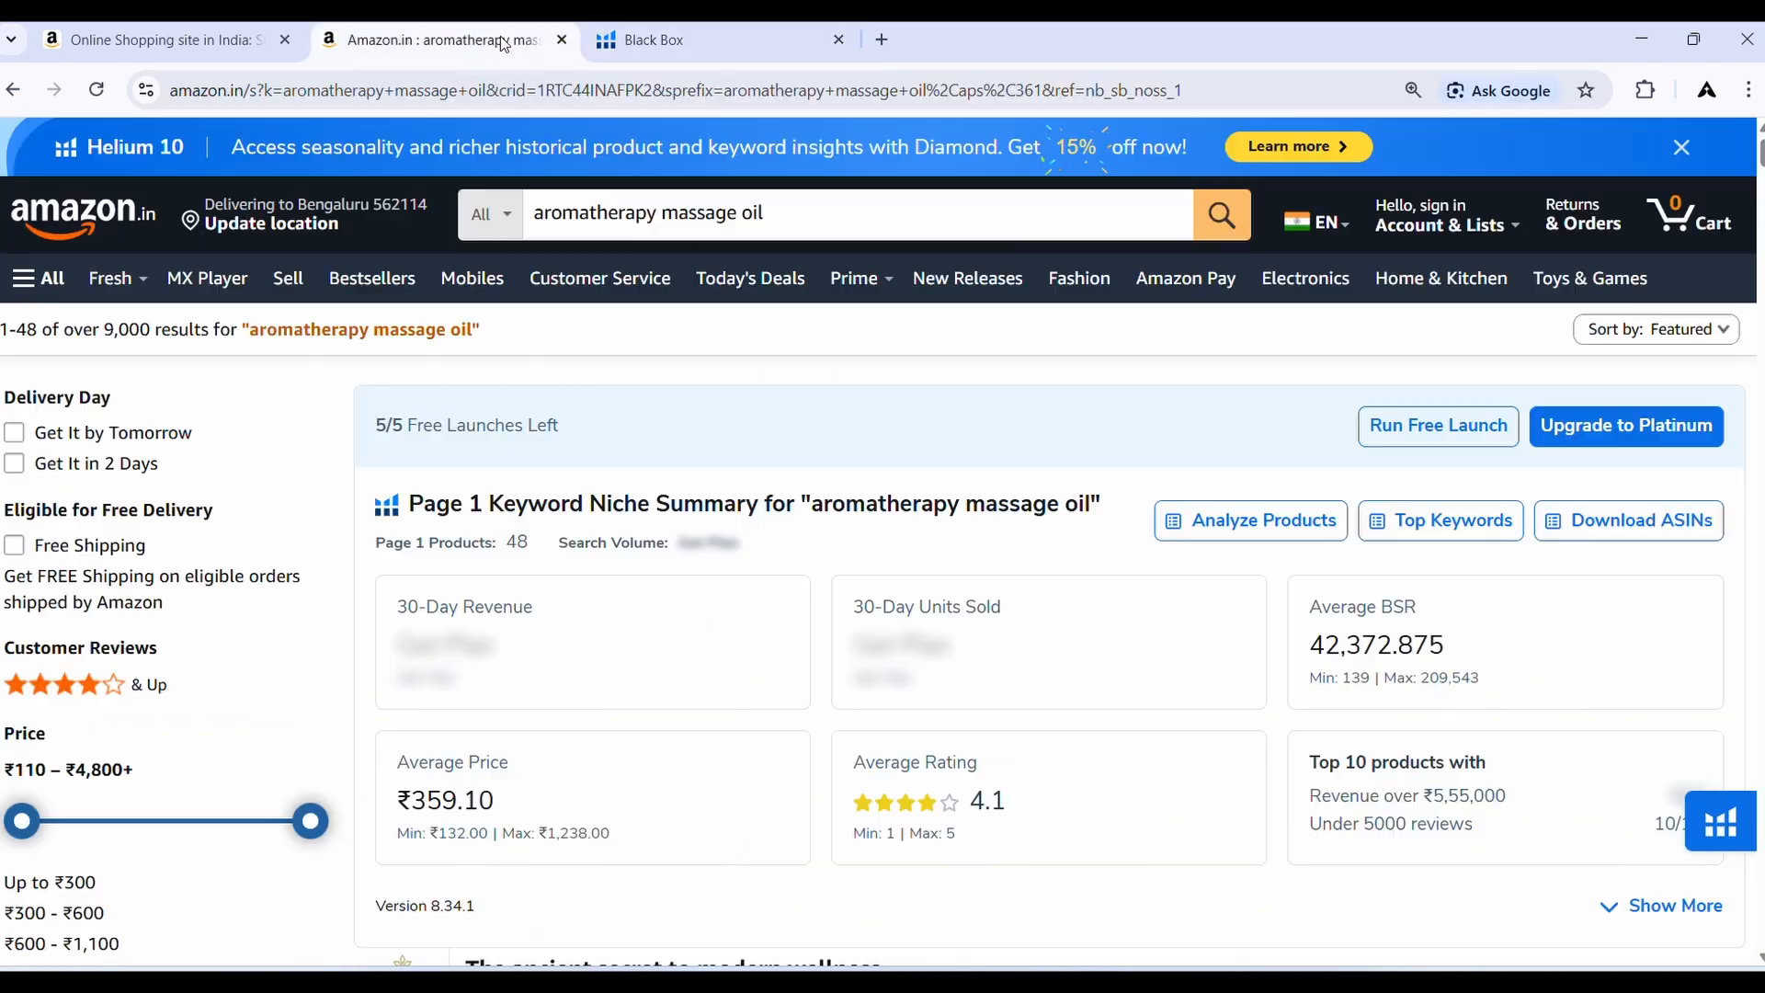
pyautogui.click(823, 213)
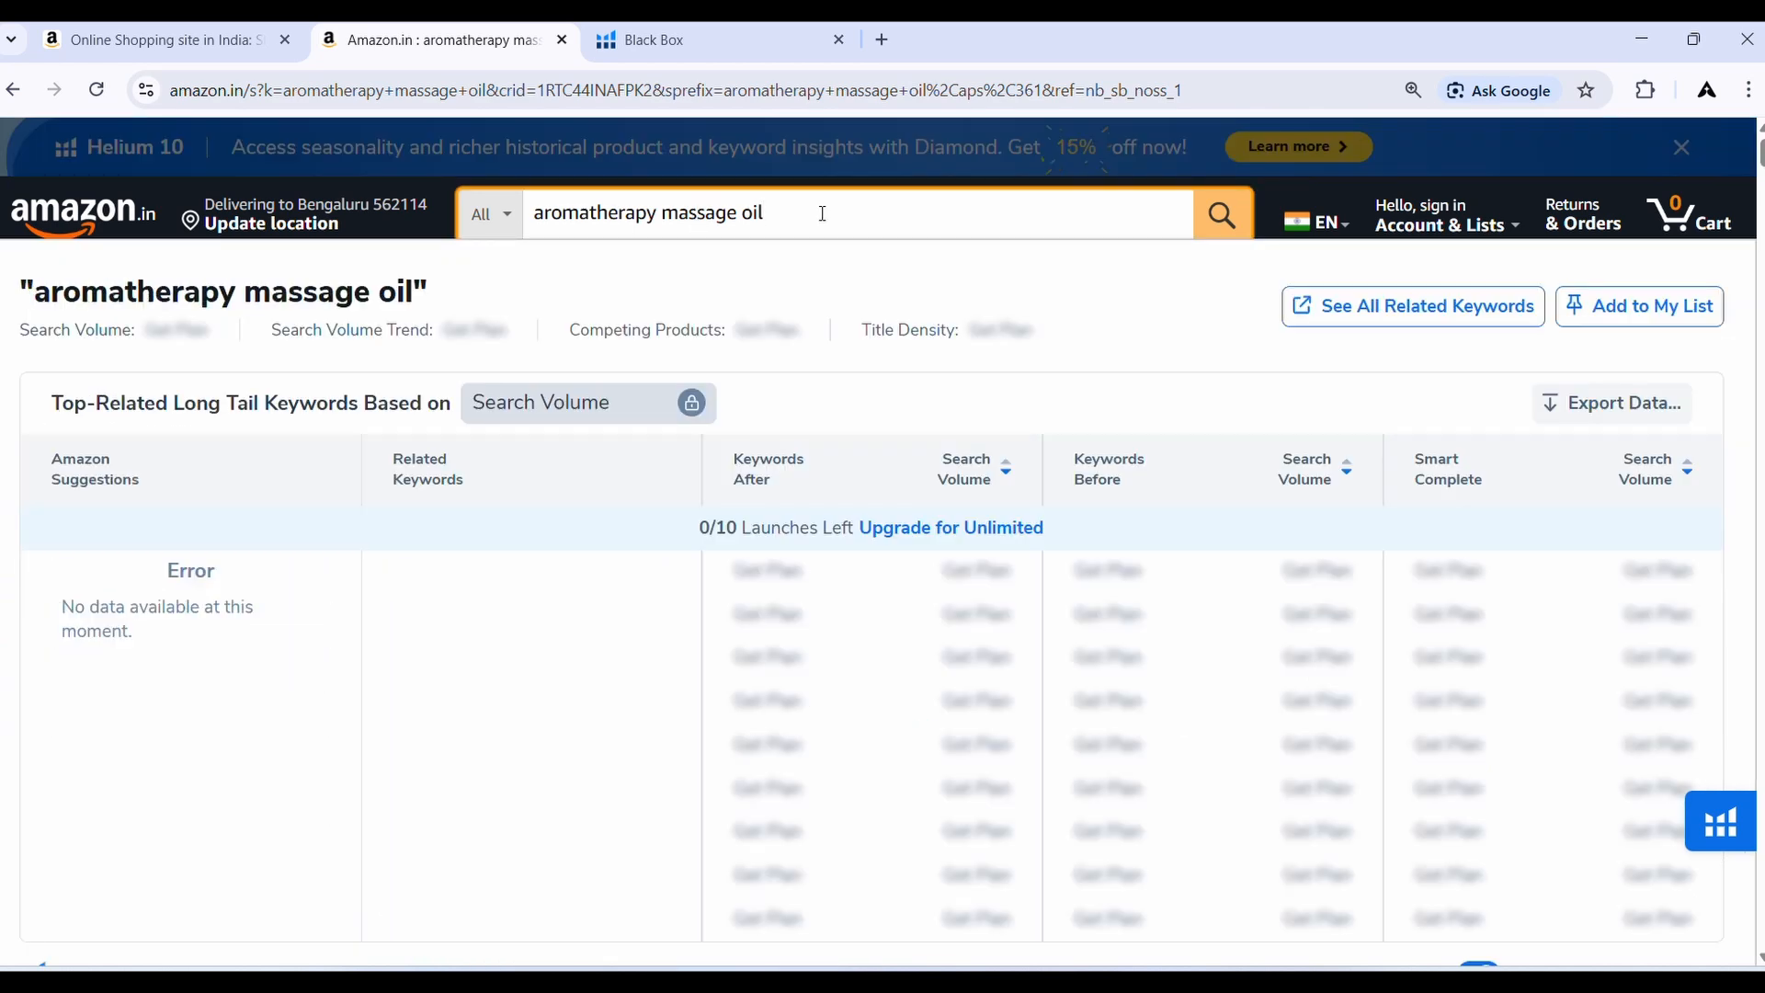
pyautogui.hotkey('ctrl', 'a')
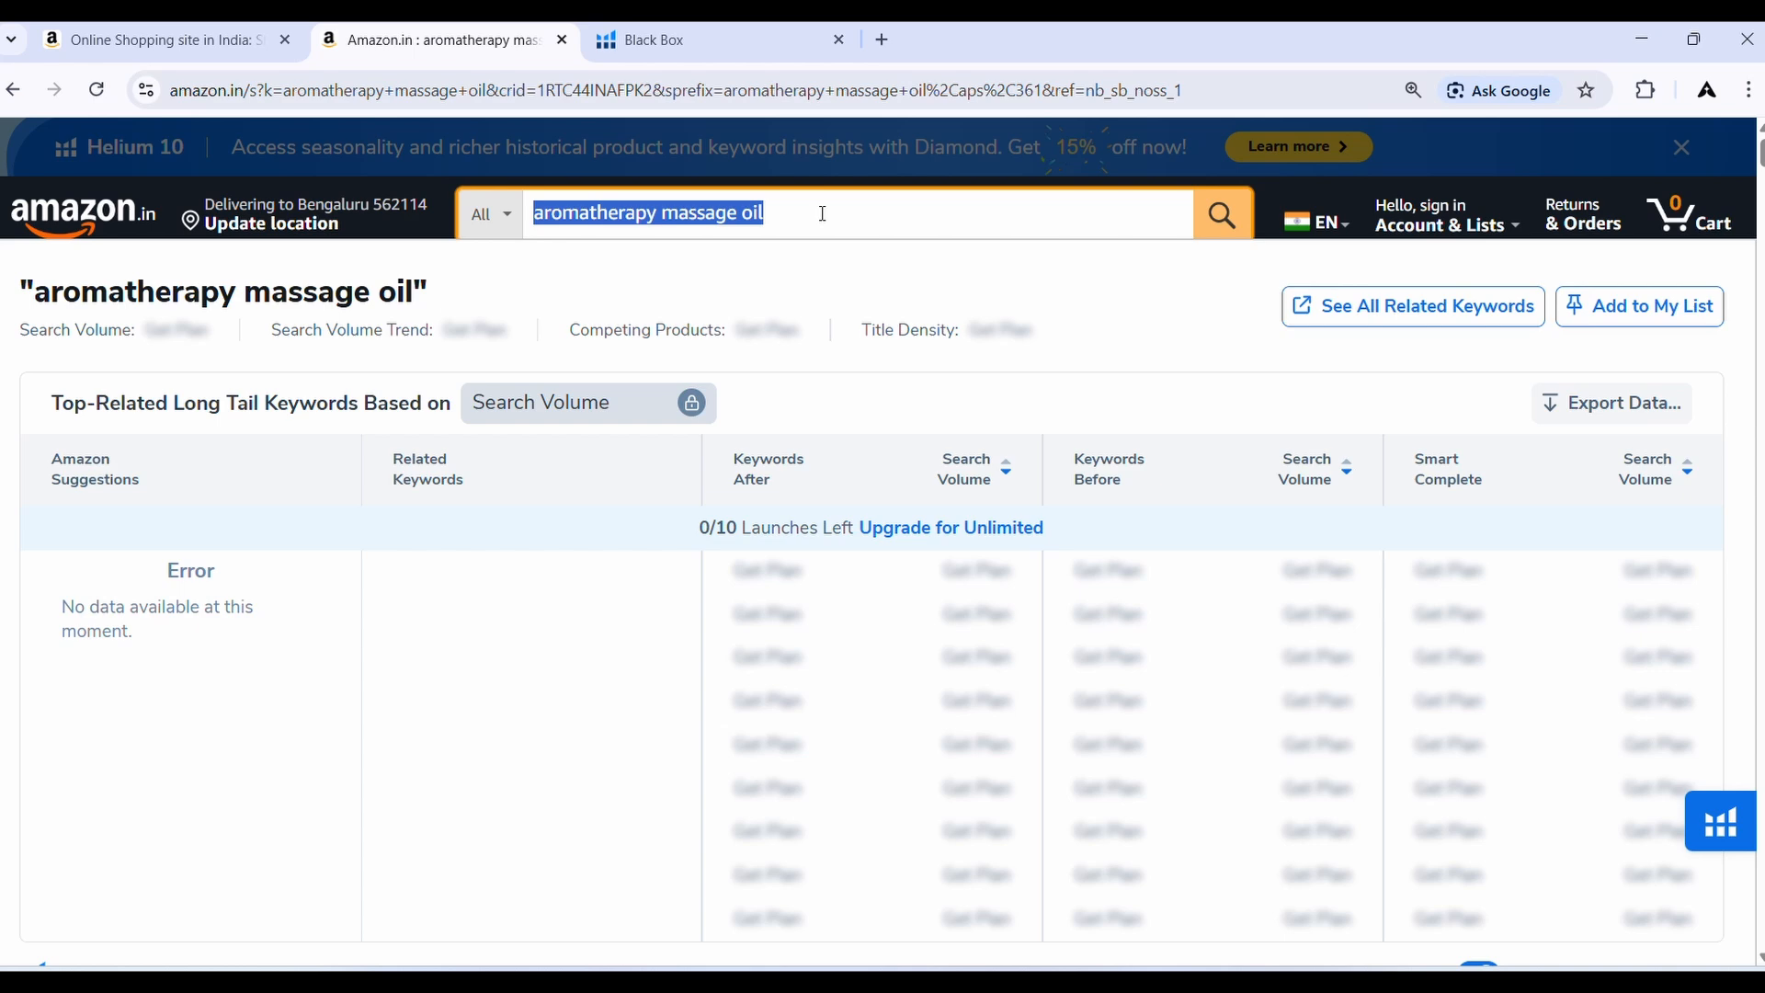
pyautogui.click(823, 214)
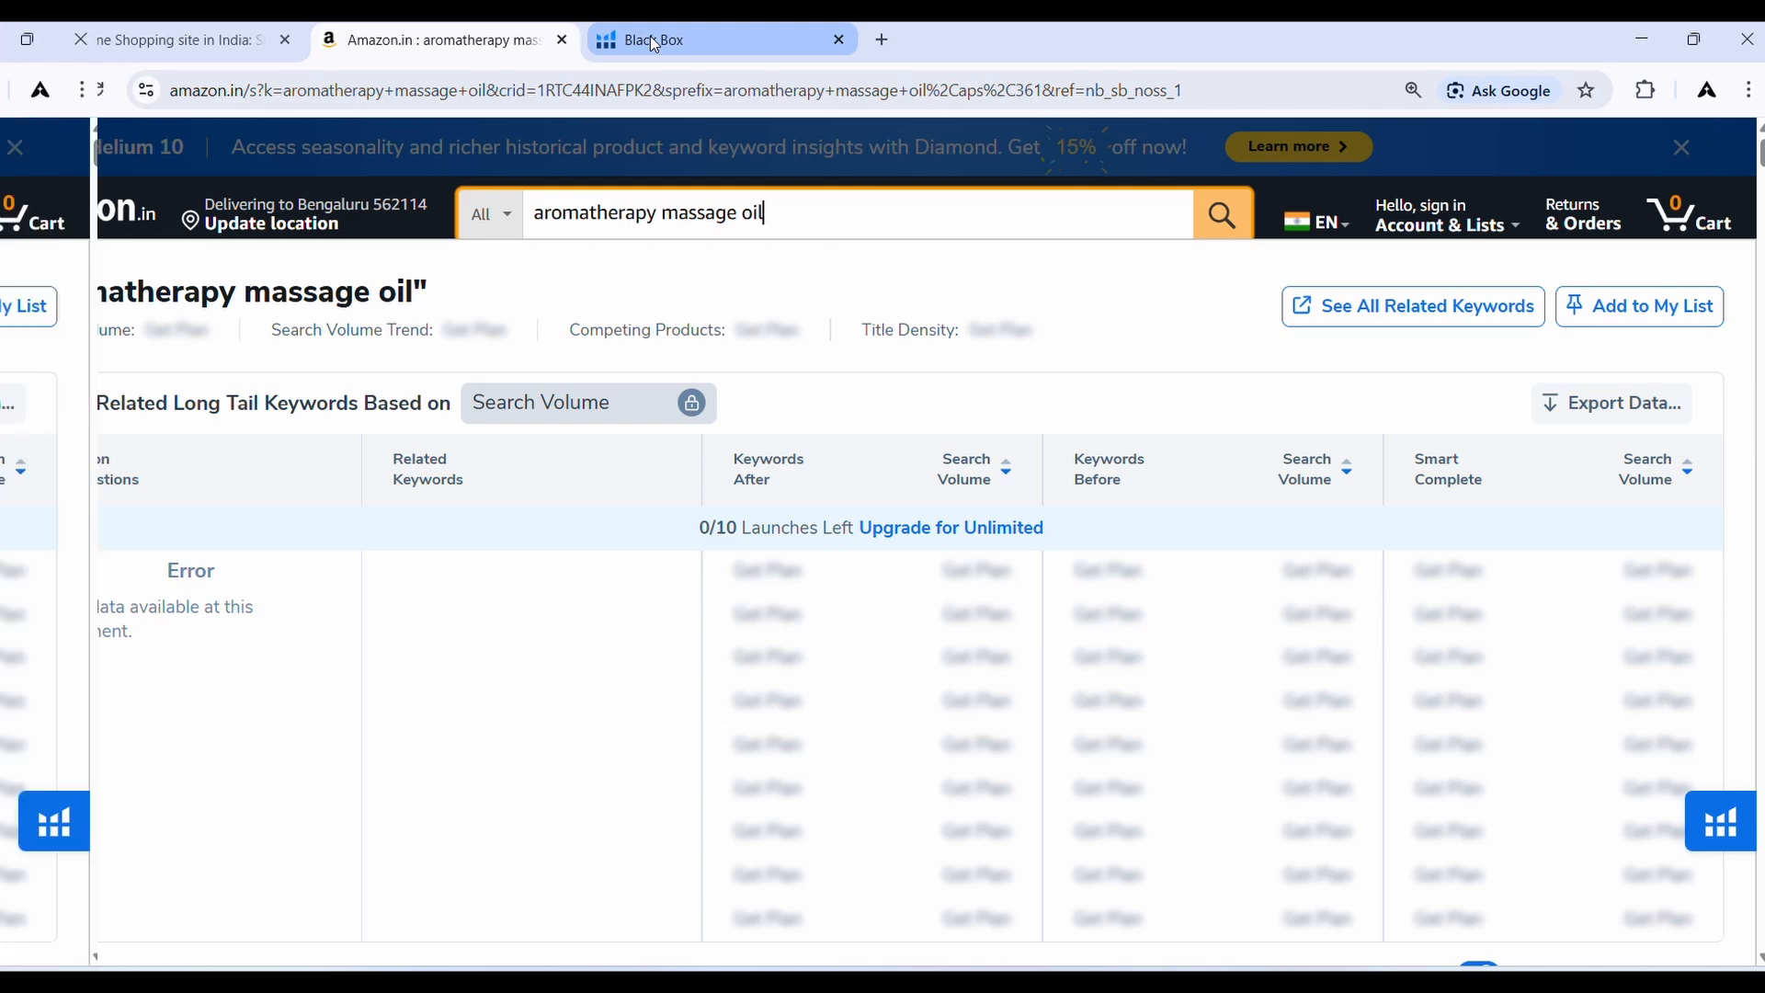
pyautogui.moveTo(653, 41)
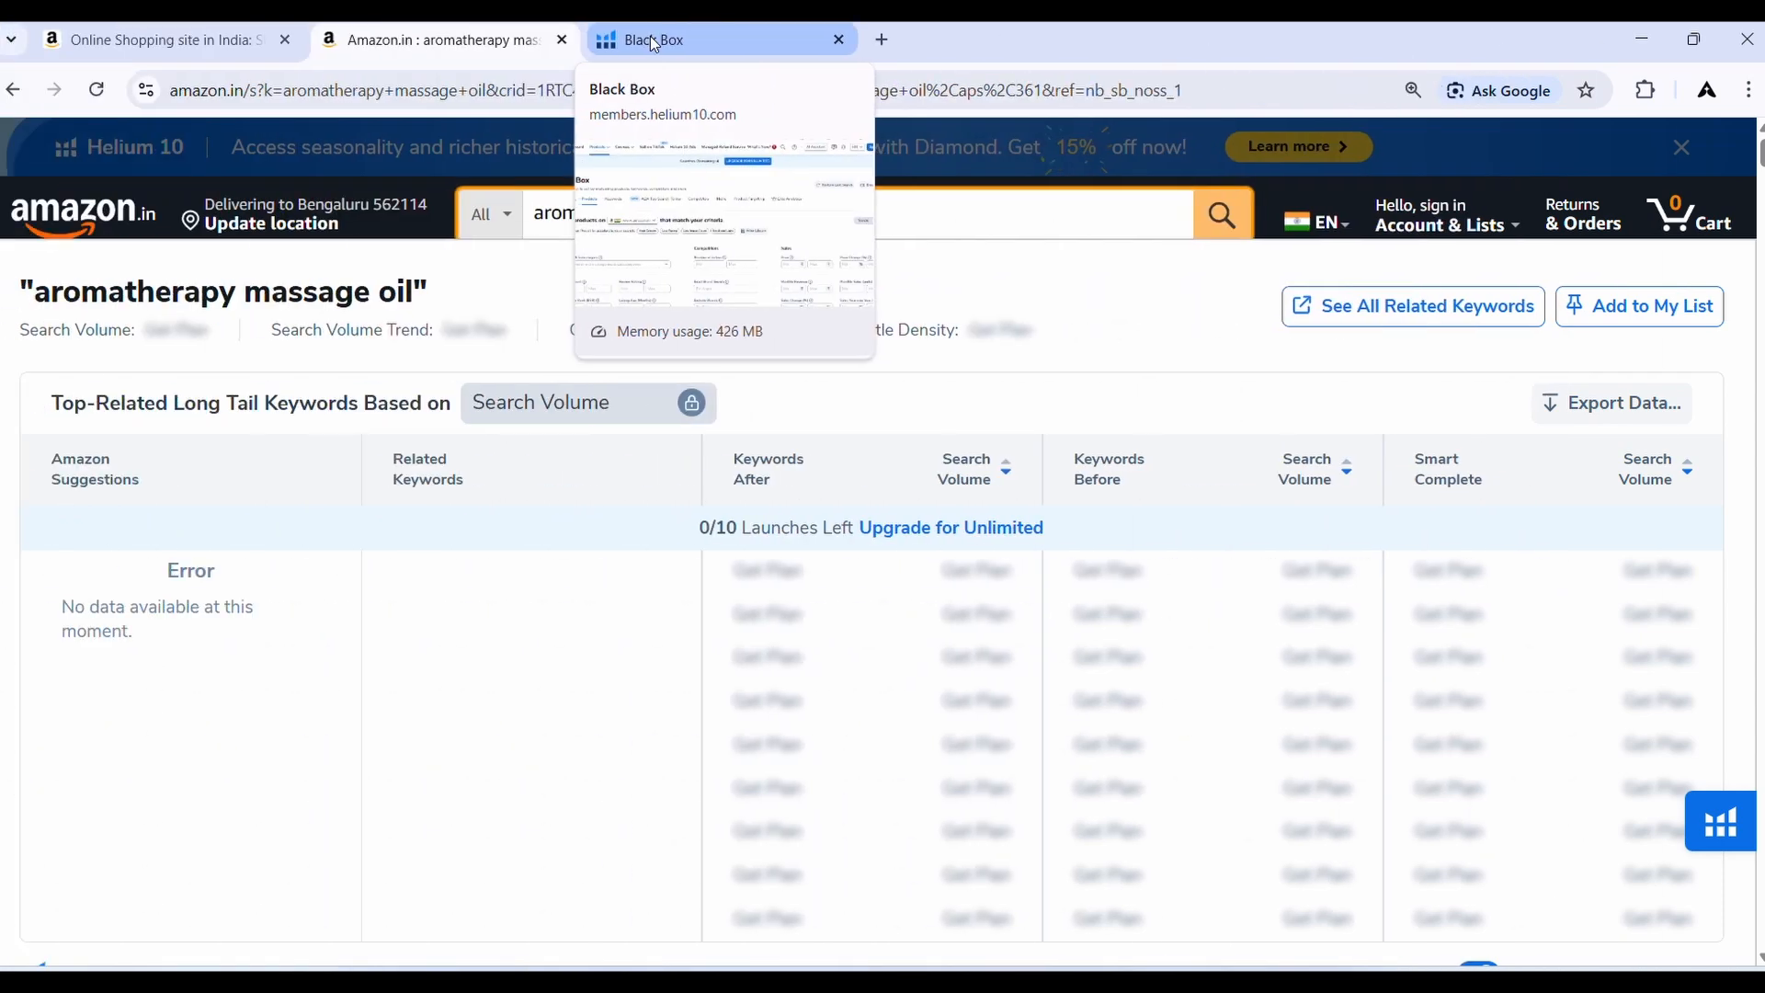
pyautogui.click(653, 41)
# Switch to the Amazon.in results tab and rerun the search for "aromatherapy massage oil" from the Amazon home page
pyautogui.click(455, 46)
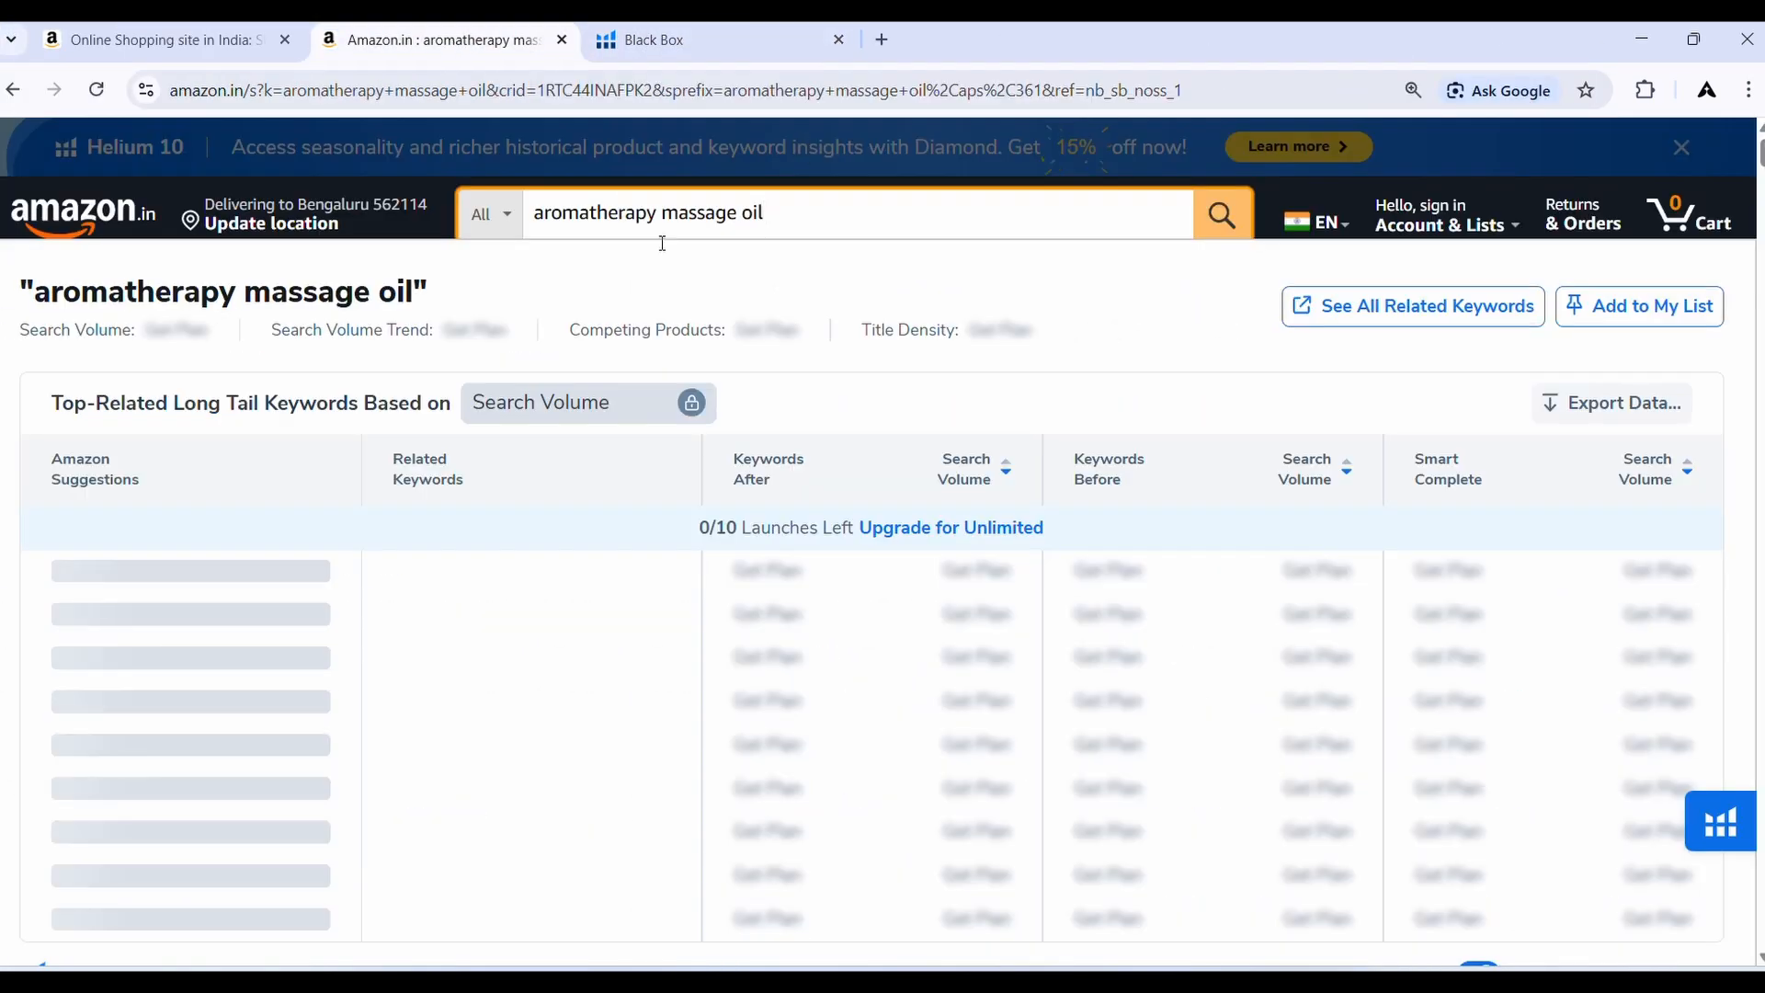
pyautogui.click(800, 202)
pyautogui.hotkey('ctrl', 'c')
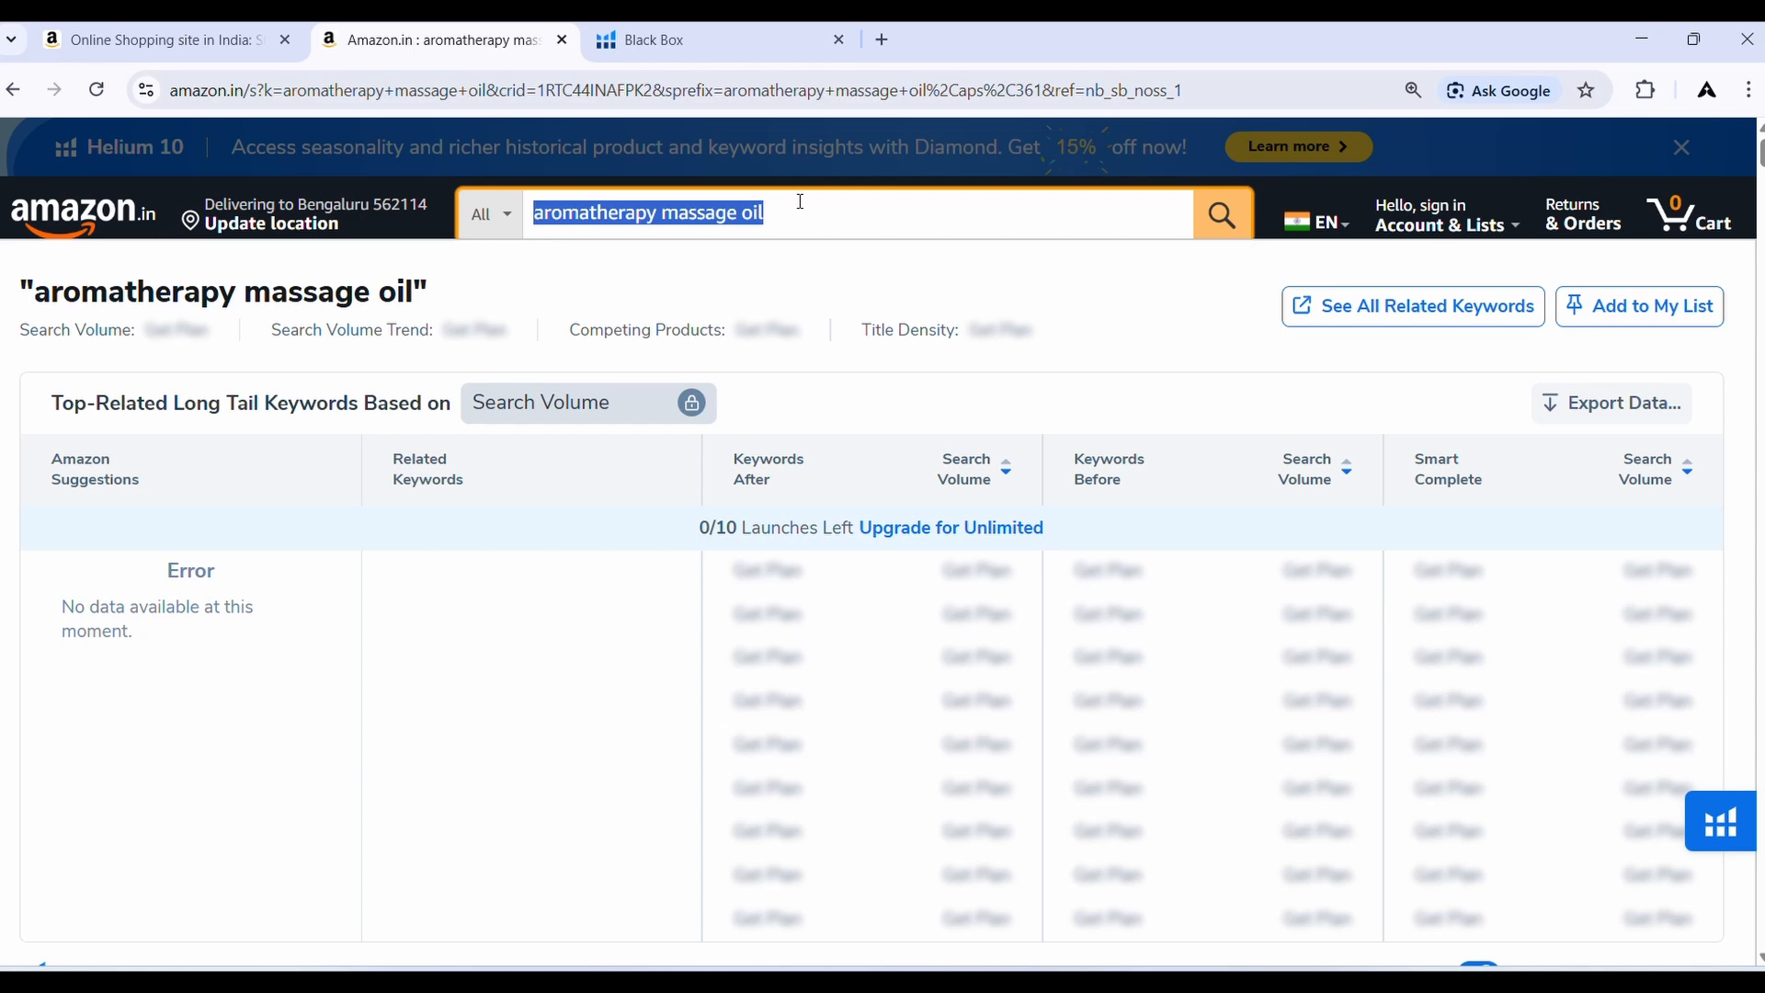
pyautogui.press('BackSpace')
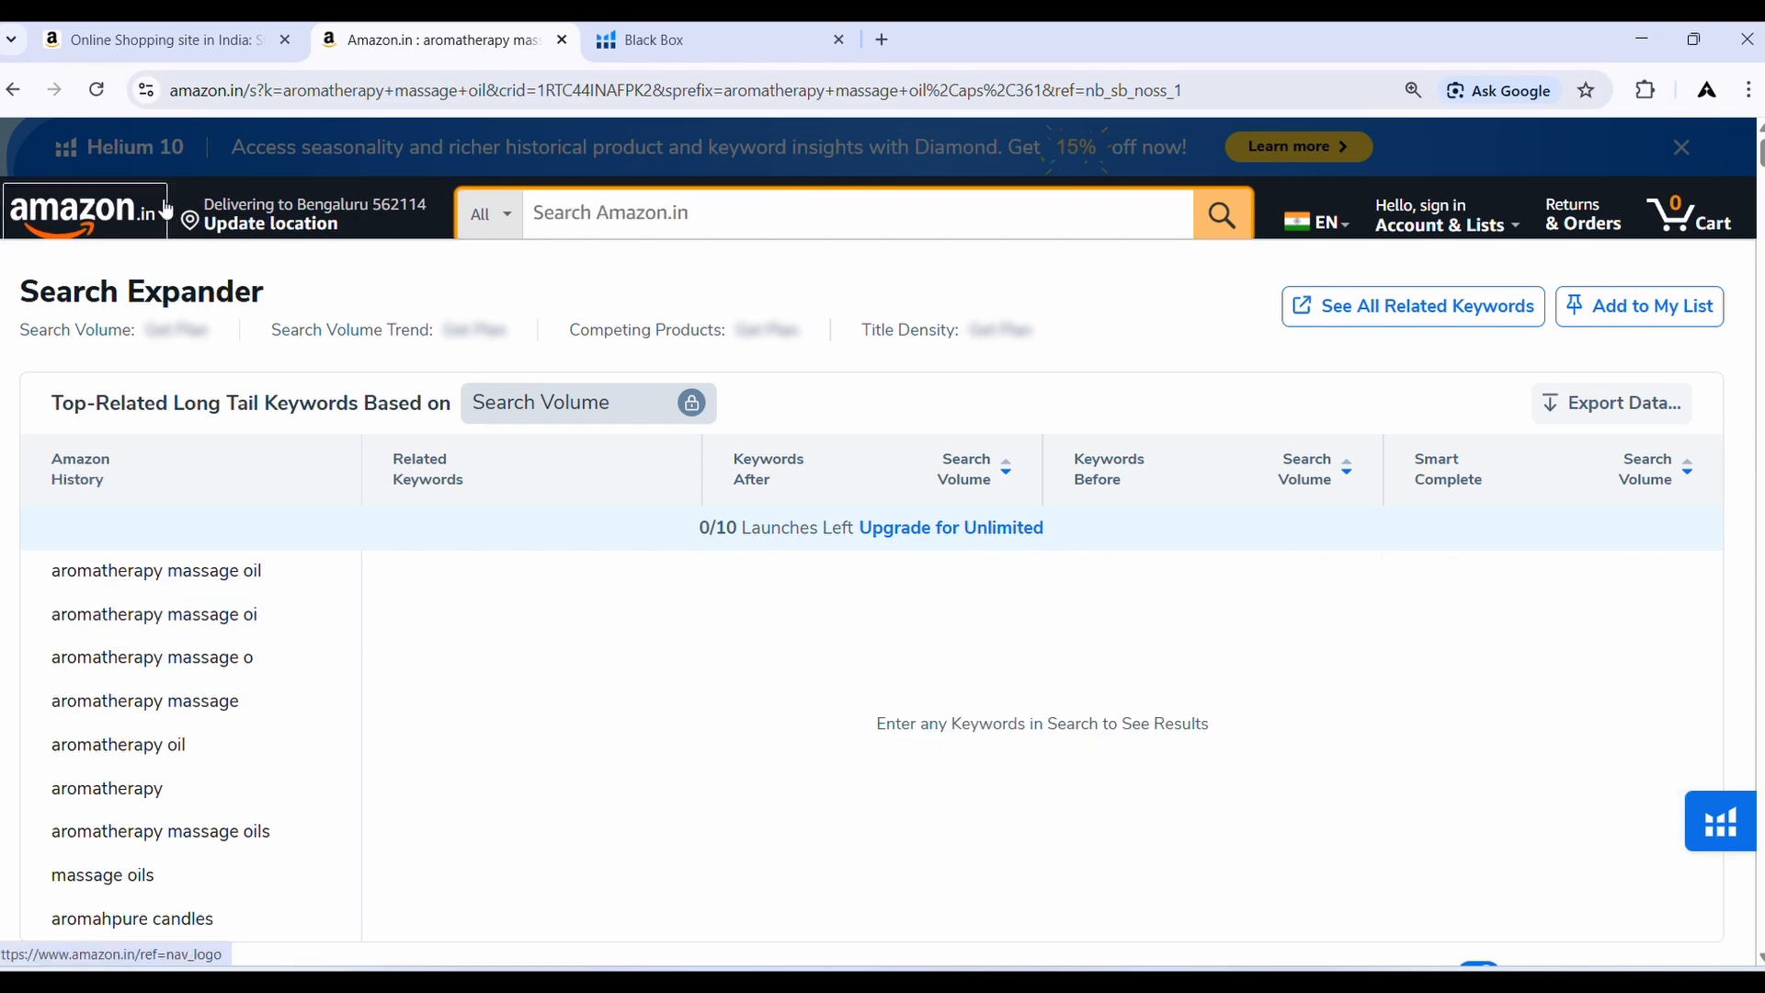
pyautogui.click(82, 214)
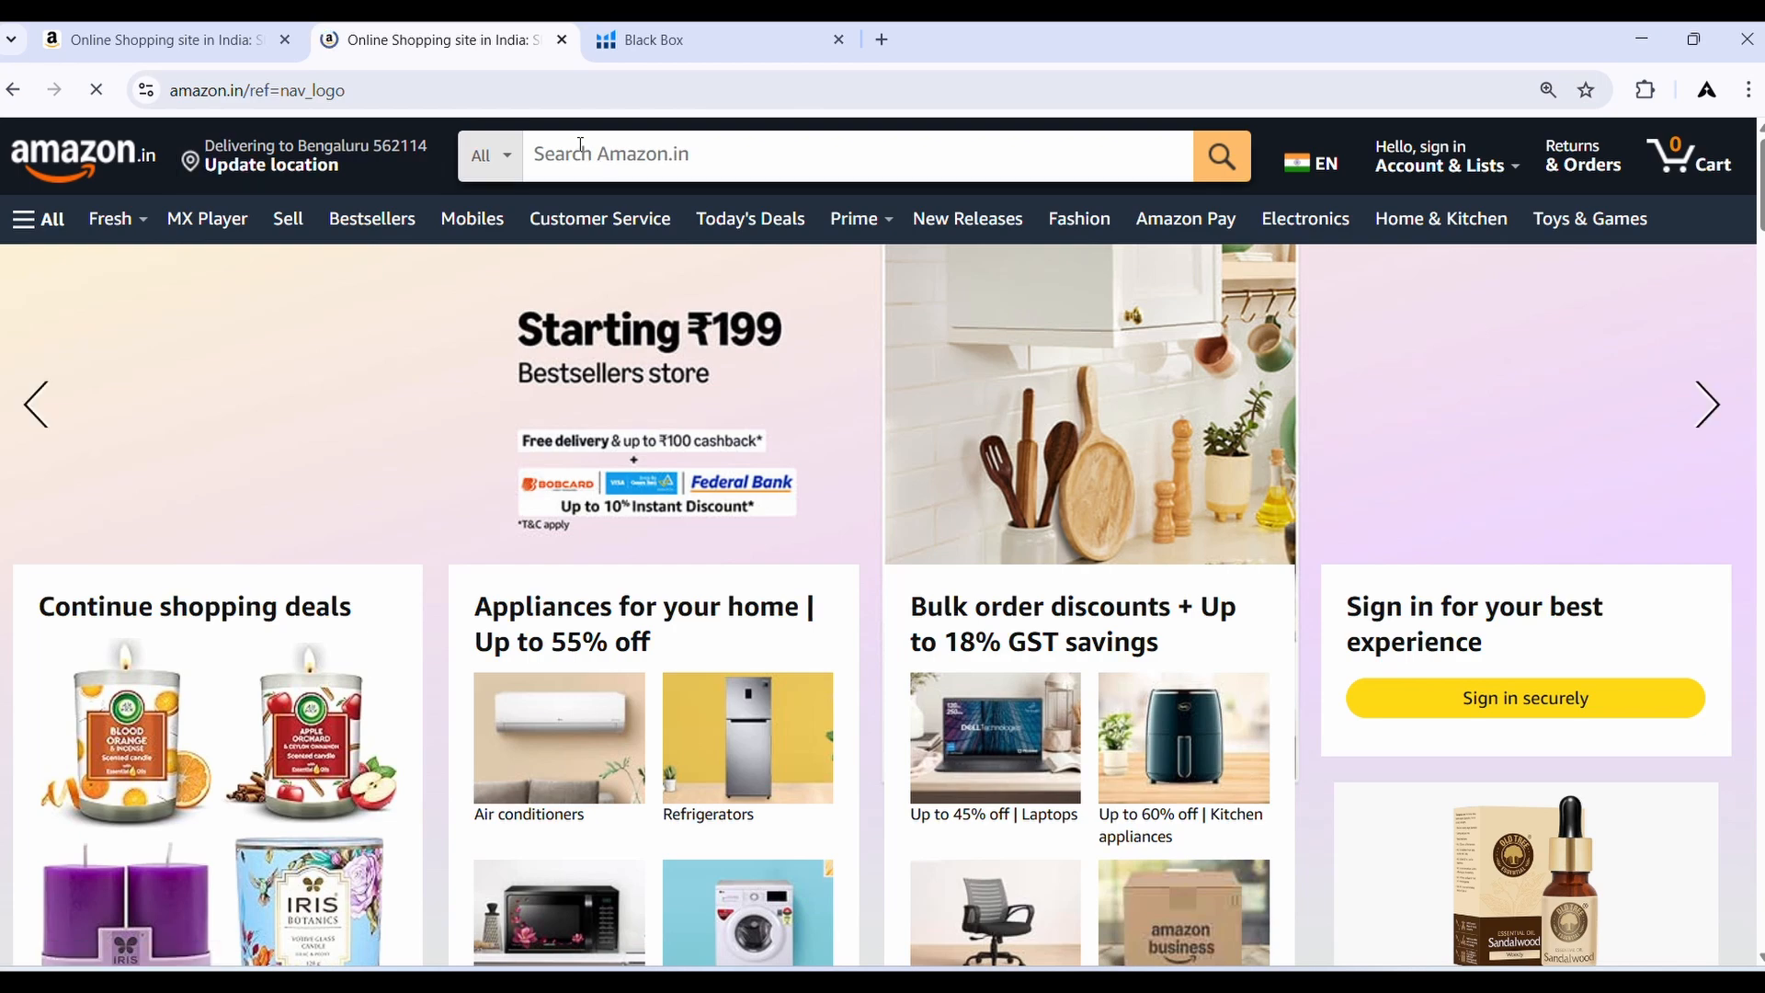
pyautogui.click(621, 154)
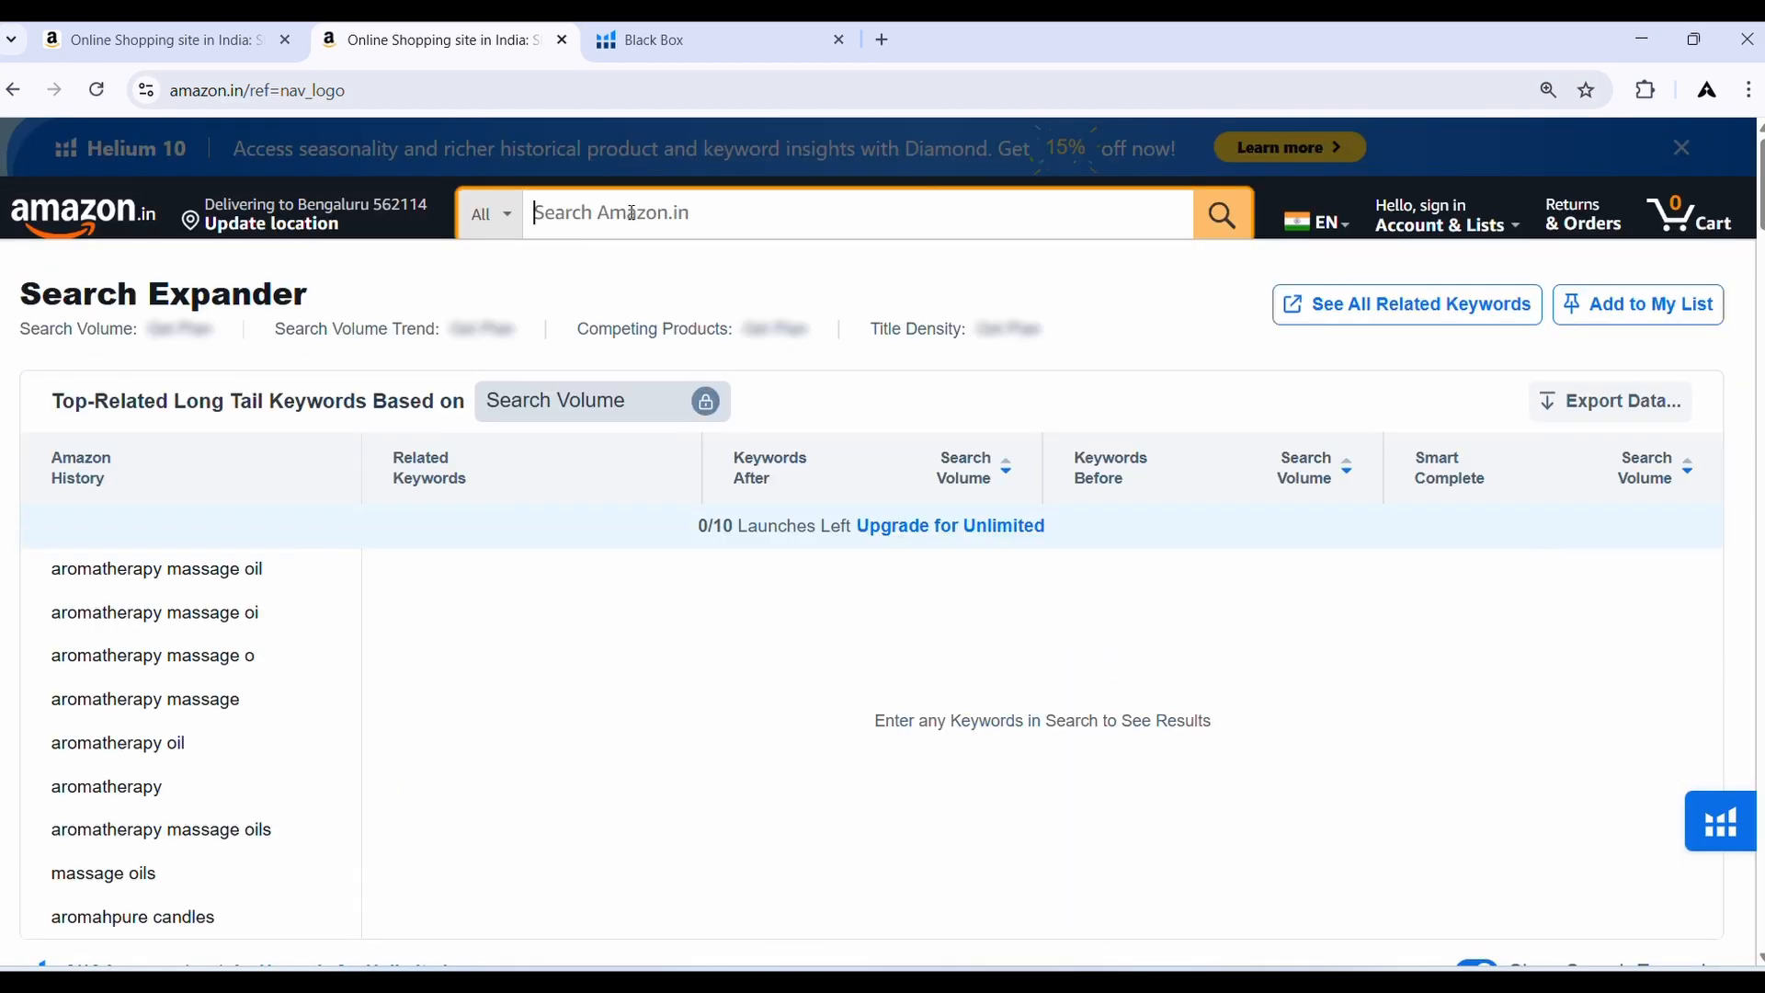
pyautogui.hotkey('ctrl', 'v')
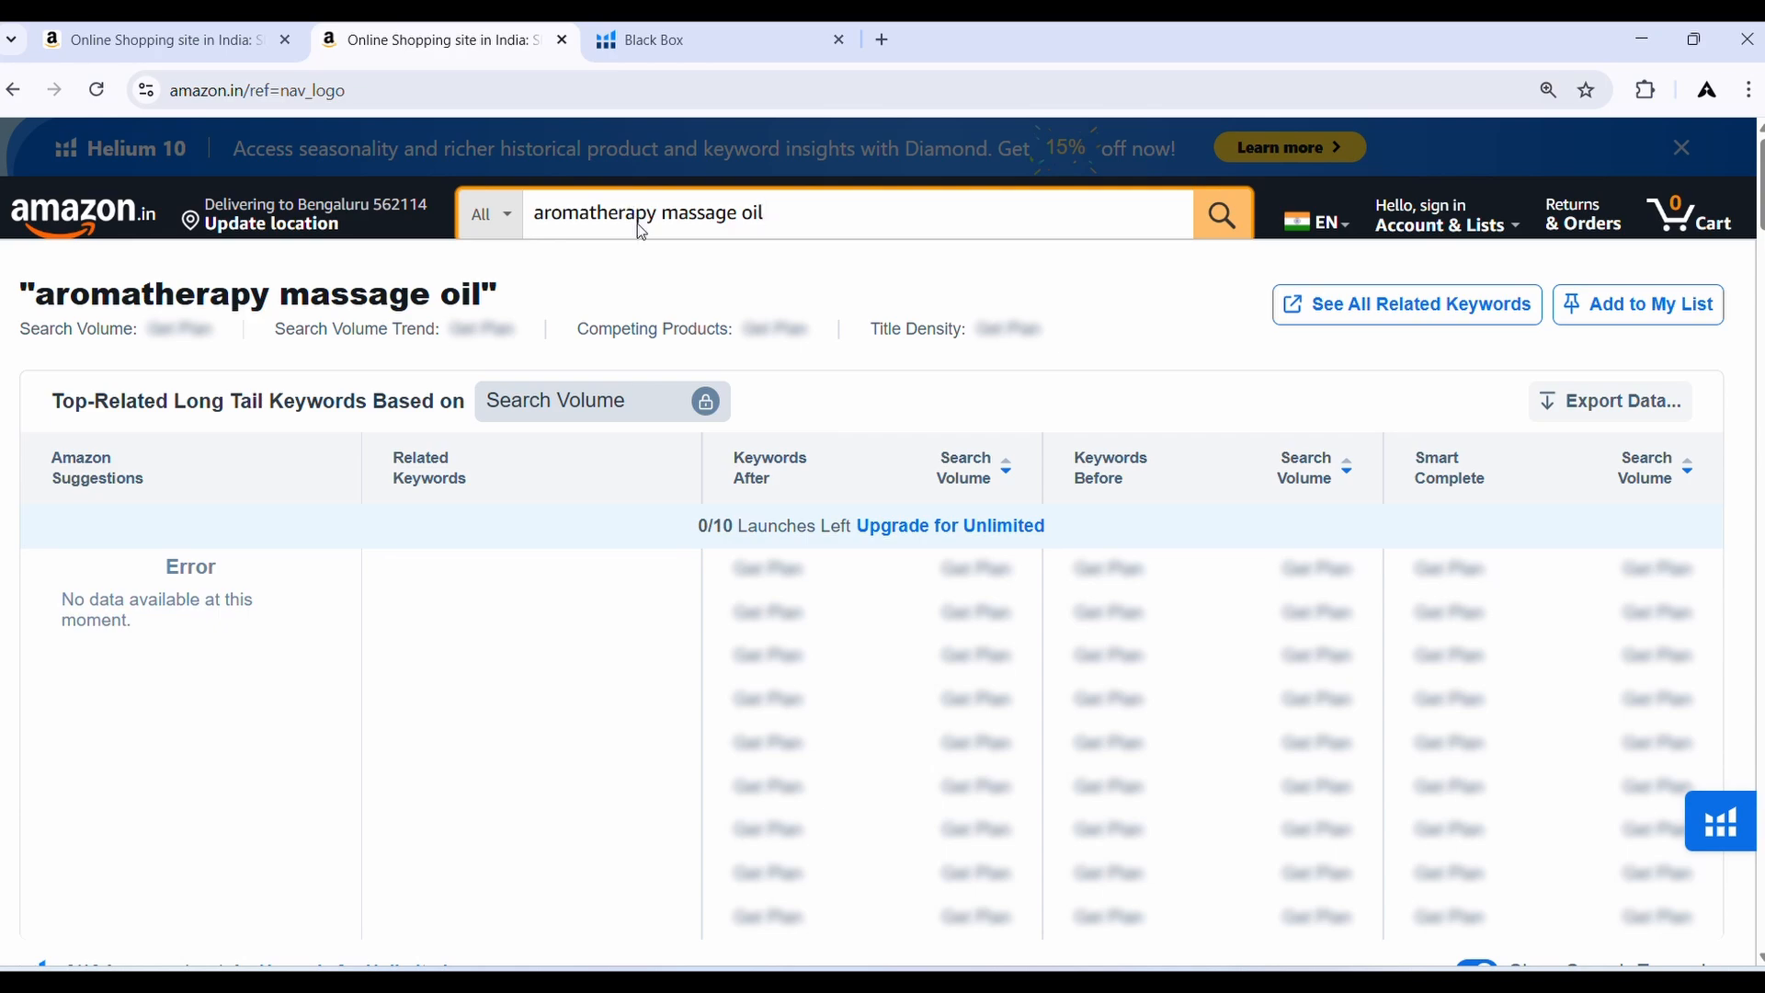
pyautogui.press('Return')
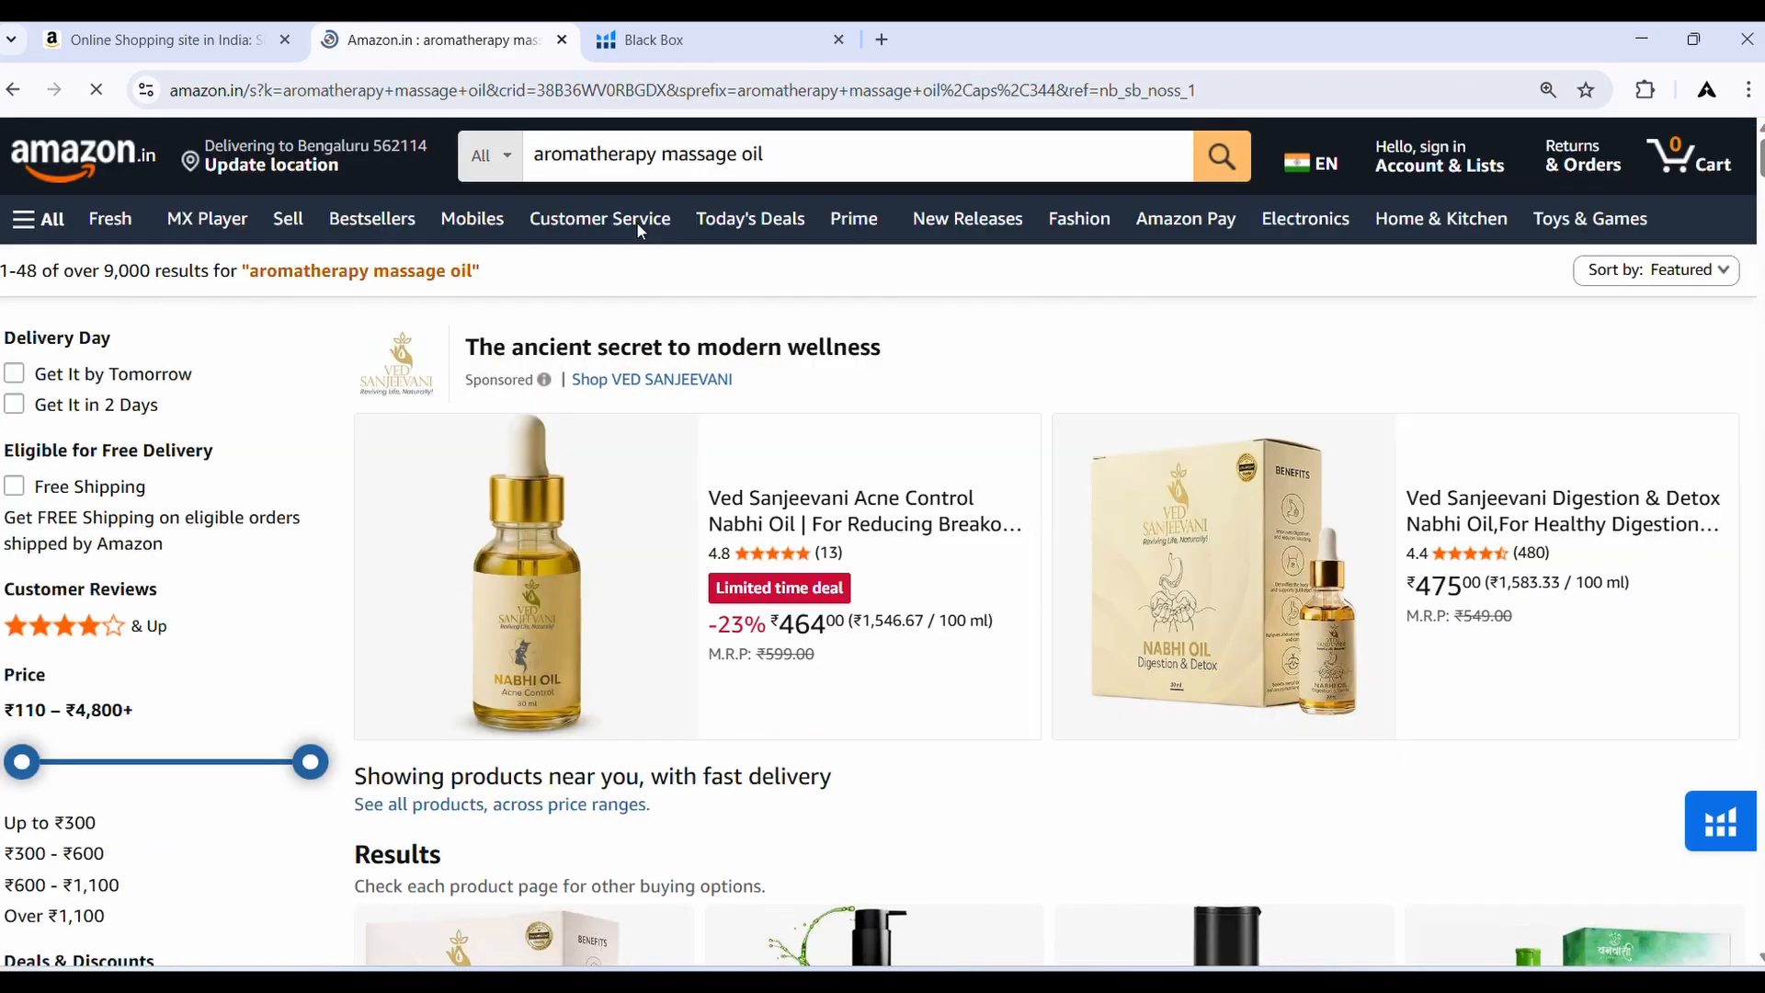
# Open the sponsored Sleep-Inducing Stress Relief Nabhi Oil result in a new tab and switch to it
pyautogui.scroll(-8, 714, 464)
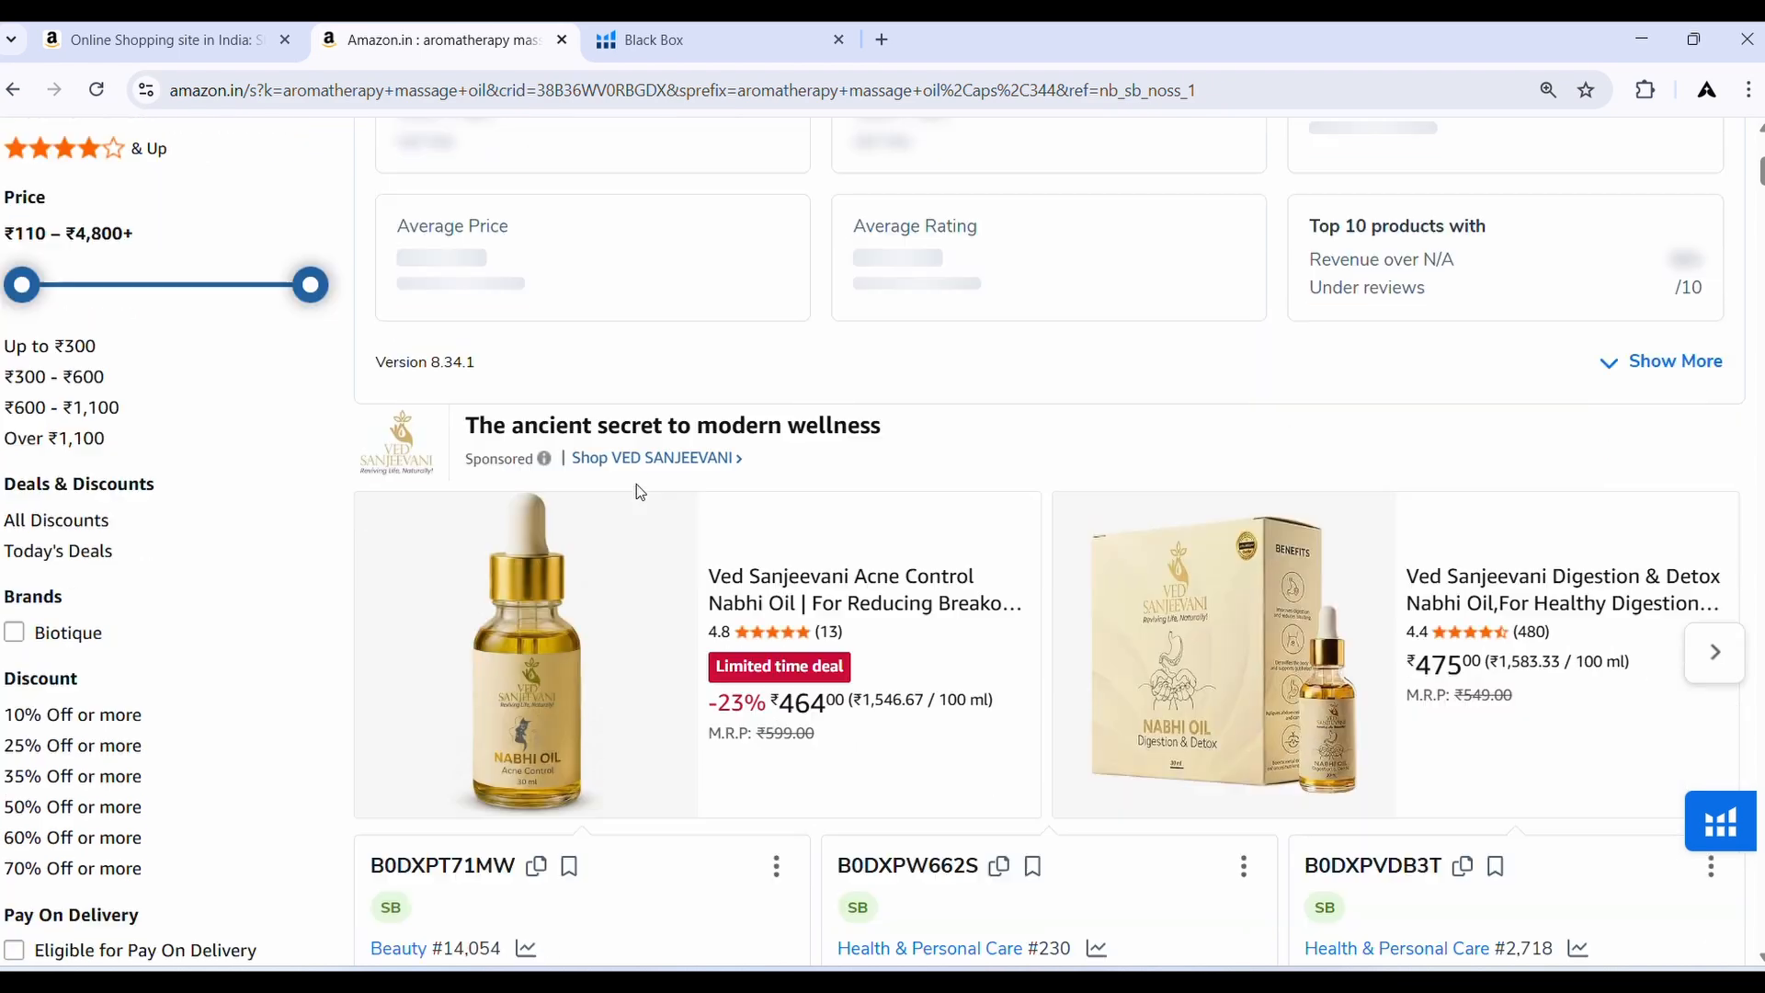
pyautogui.scroll(-5, 589, 524)
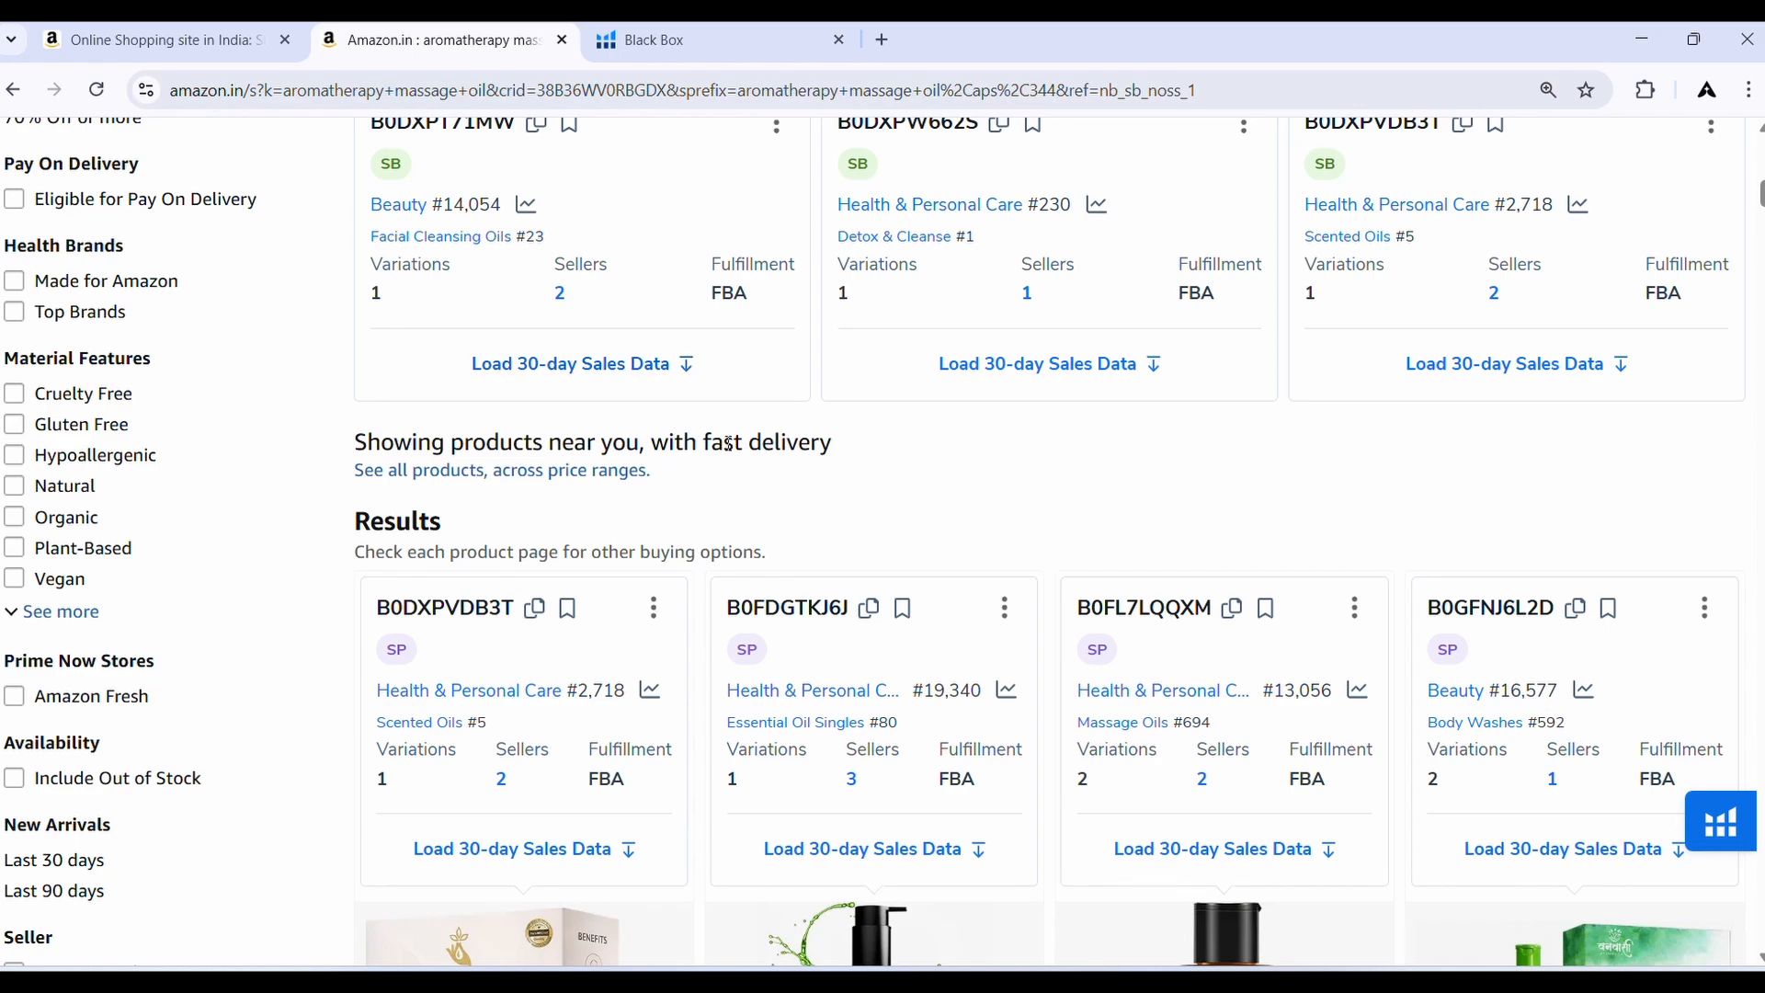
pyautogui.scroll(5, 729, 444)
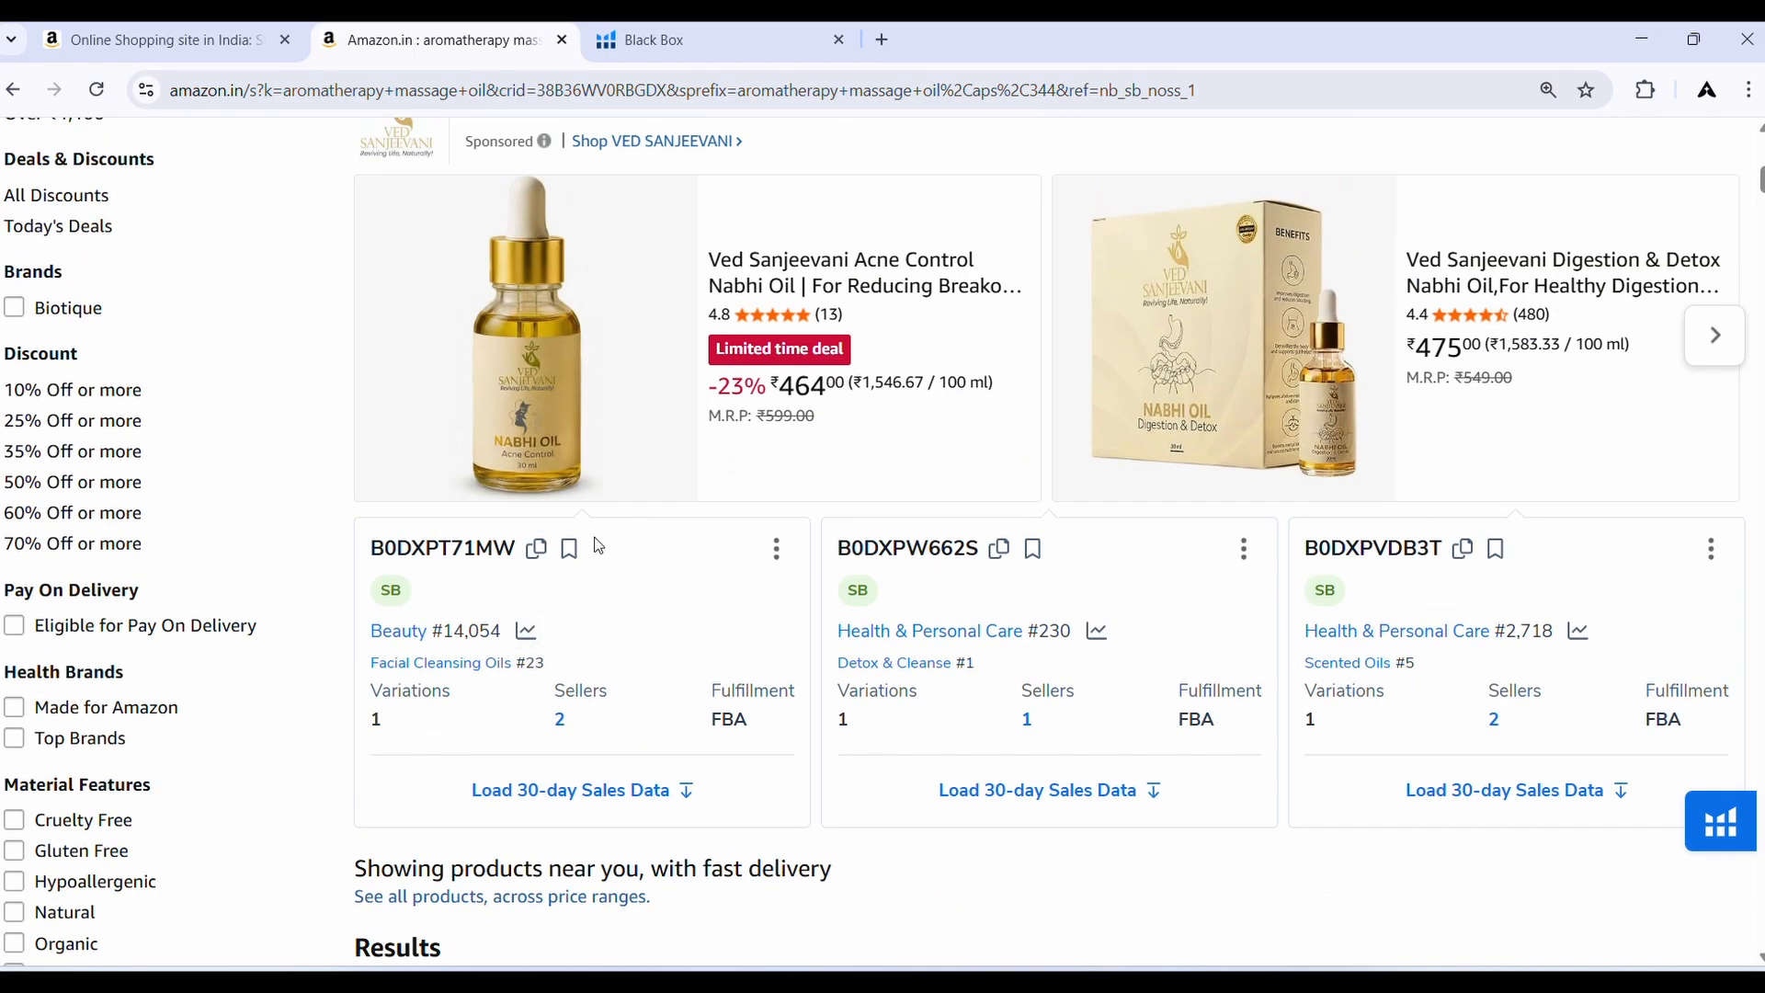
pyautogui.scroll(-12, 599, 545)
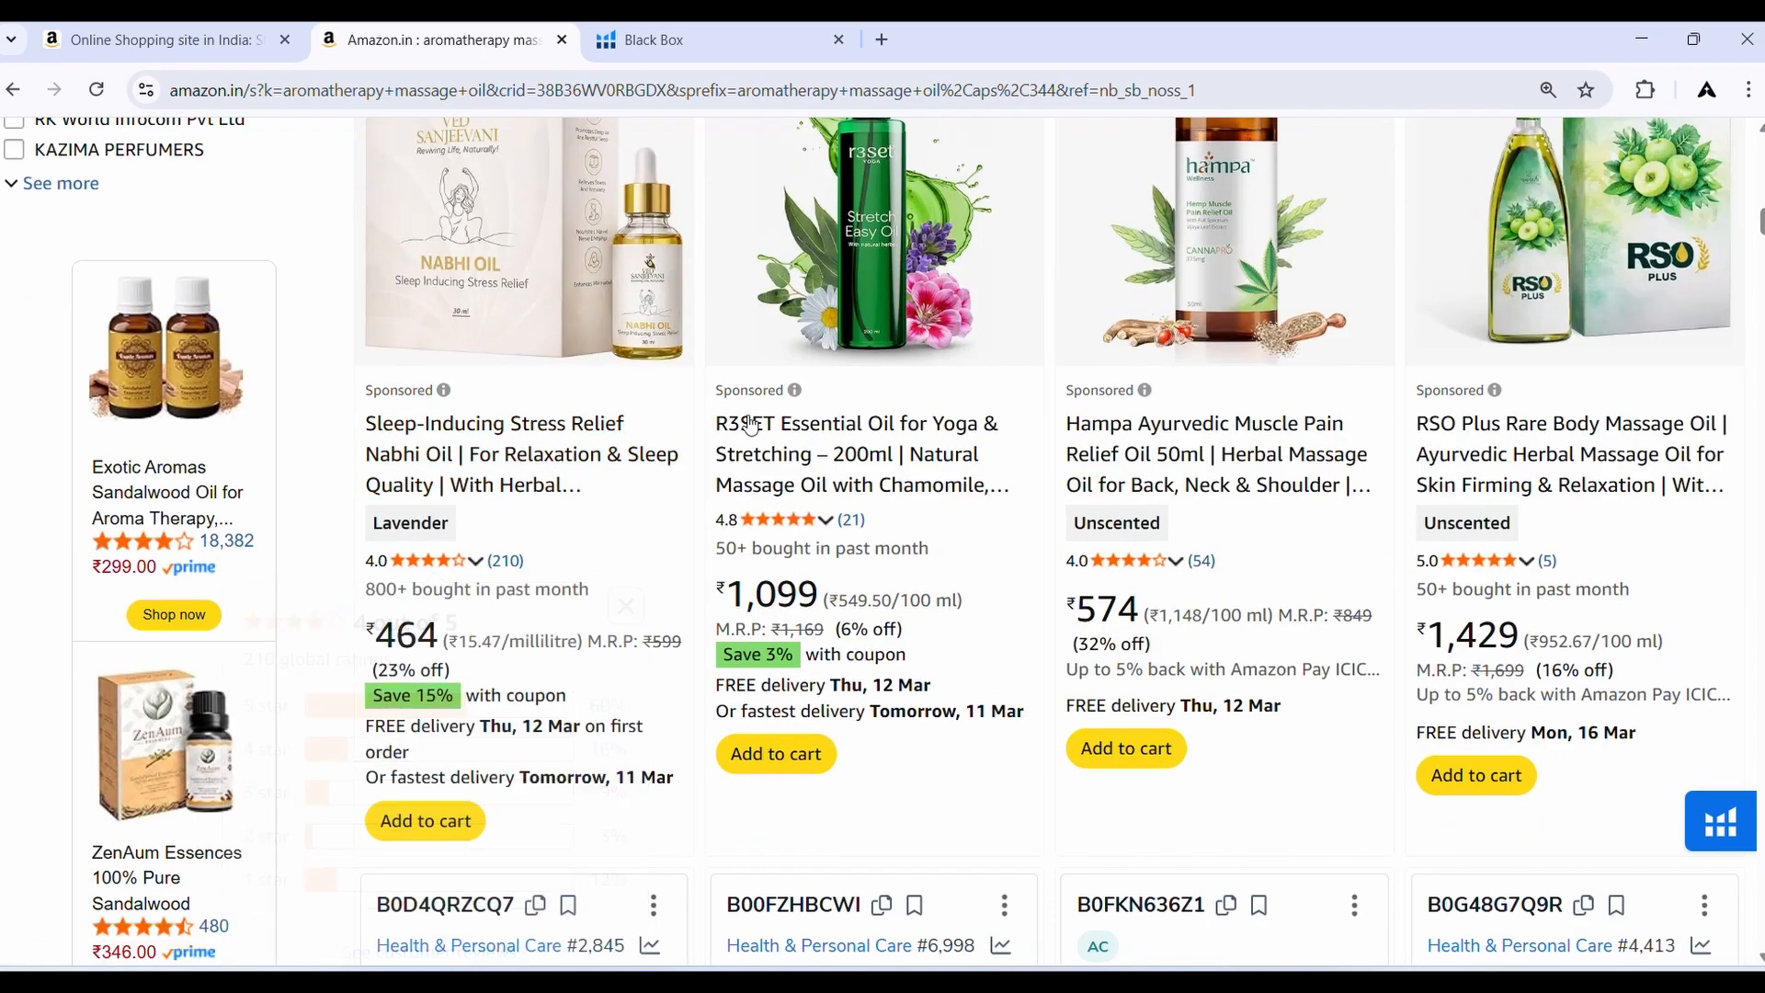
pyautogui.rightClick(564, 439)
pyautogui.click(643, 460)
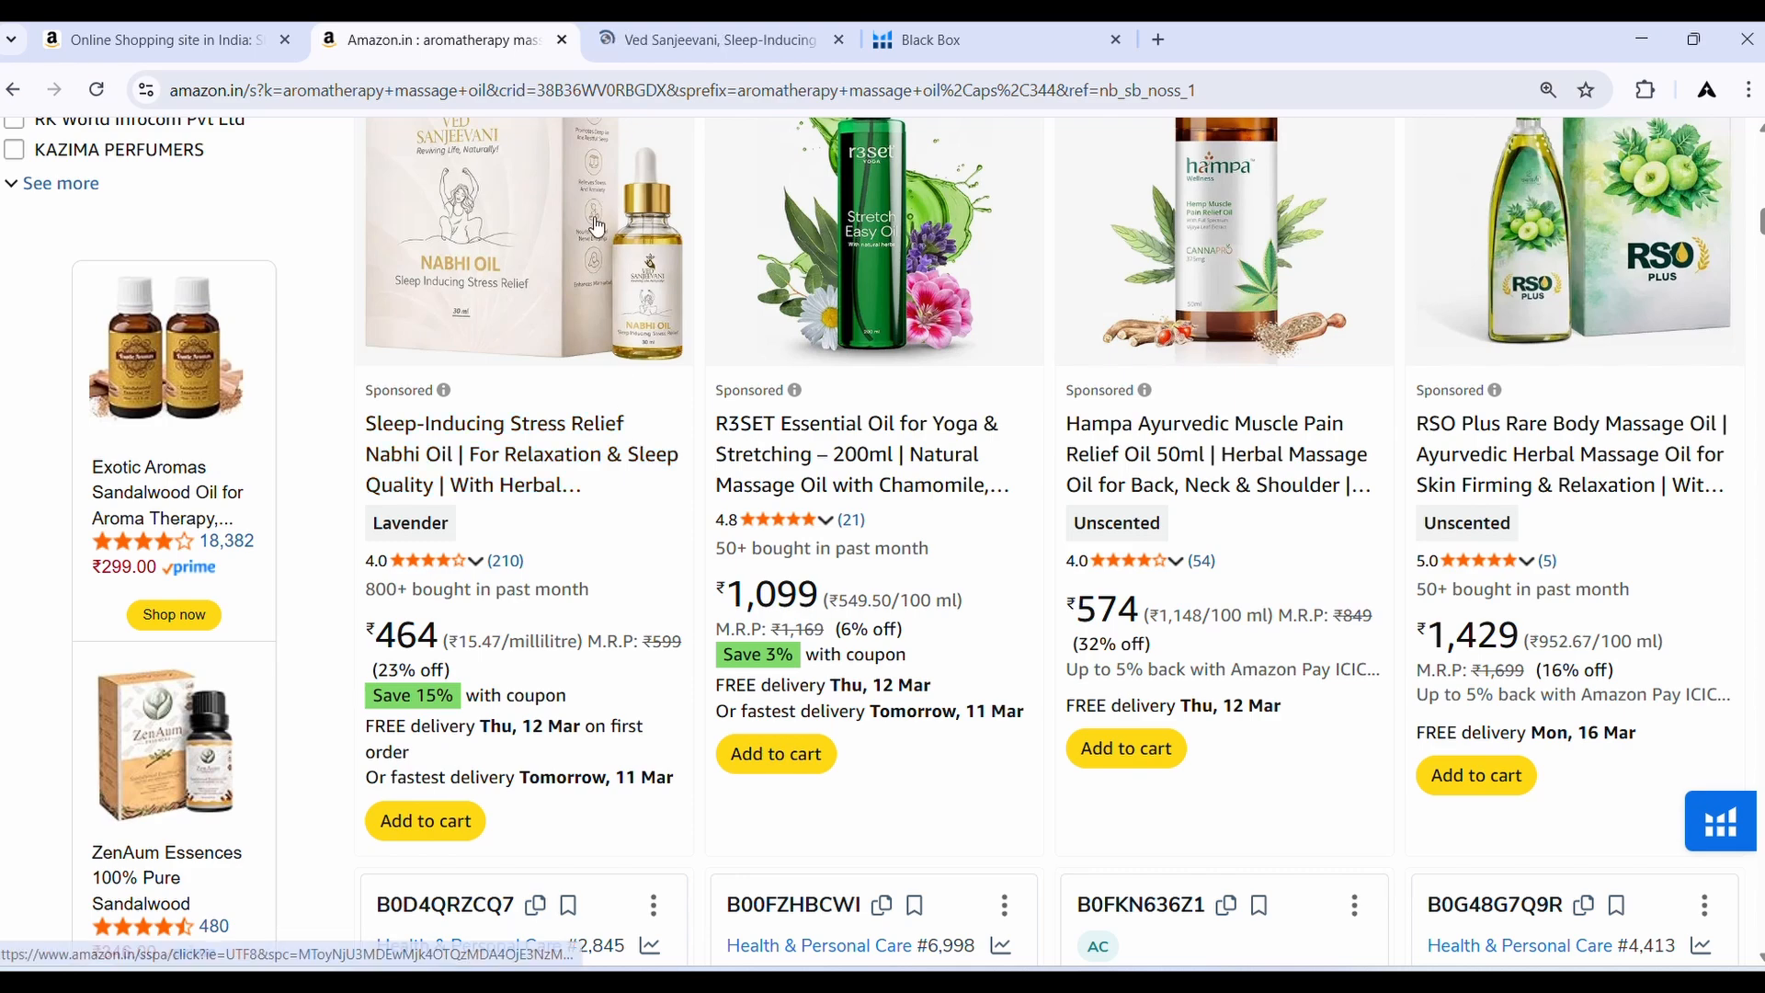
pyautogui.click(671, 42)
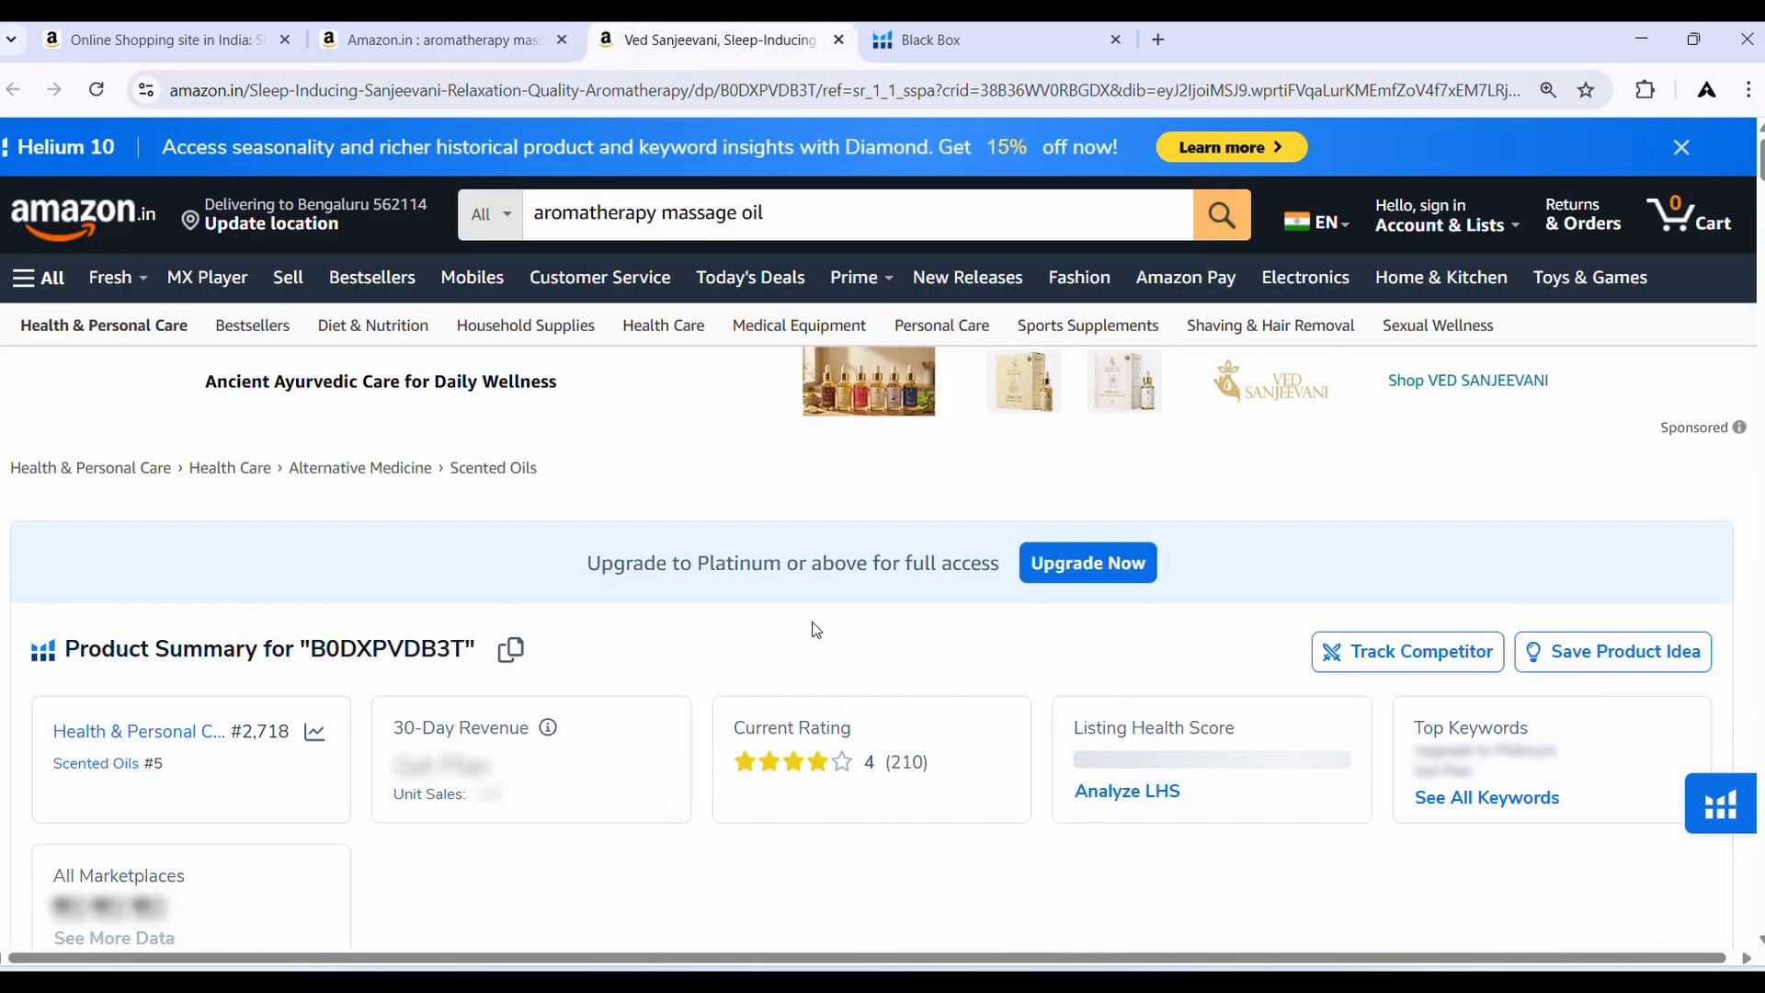
# Examine the Nabhi Oil listing's title, rating, item details, price and sales rank history, and sales estimator
pyautogui.scroll(-9, 816, 630)
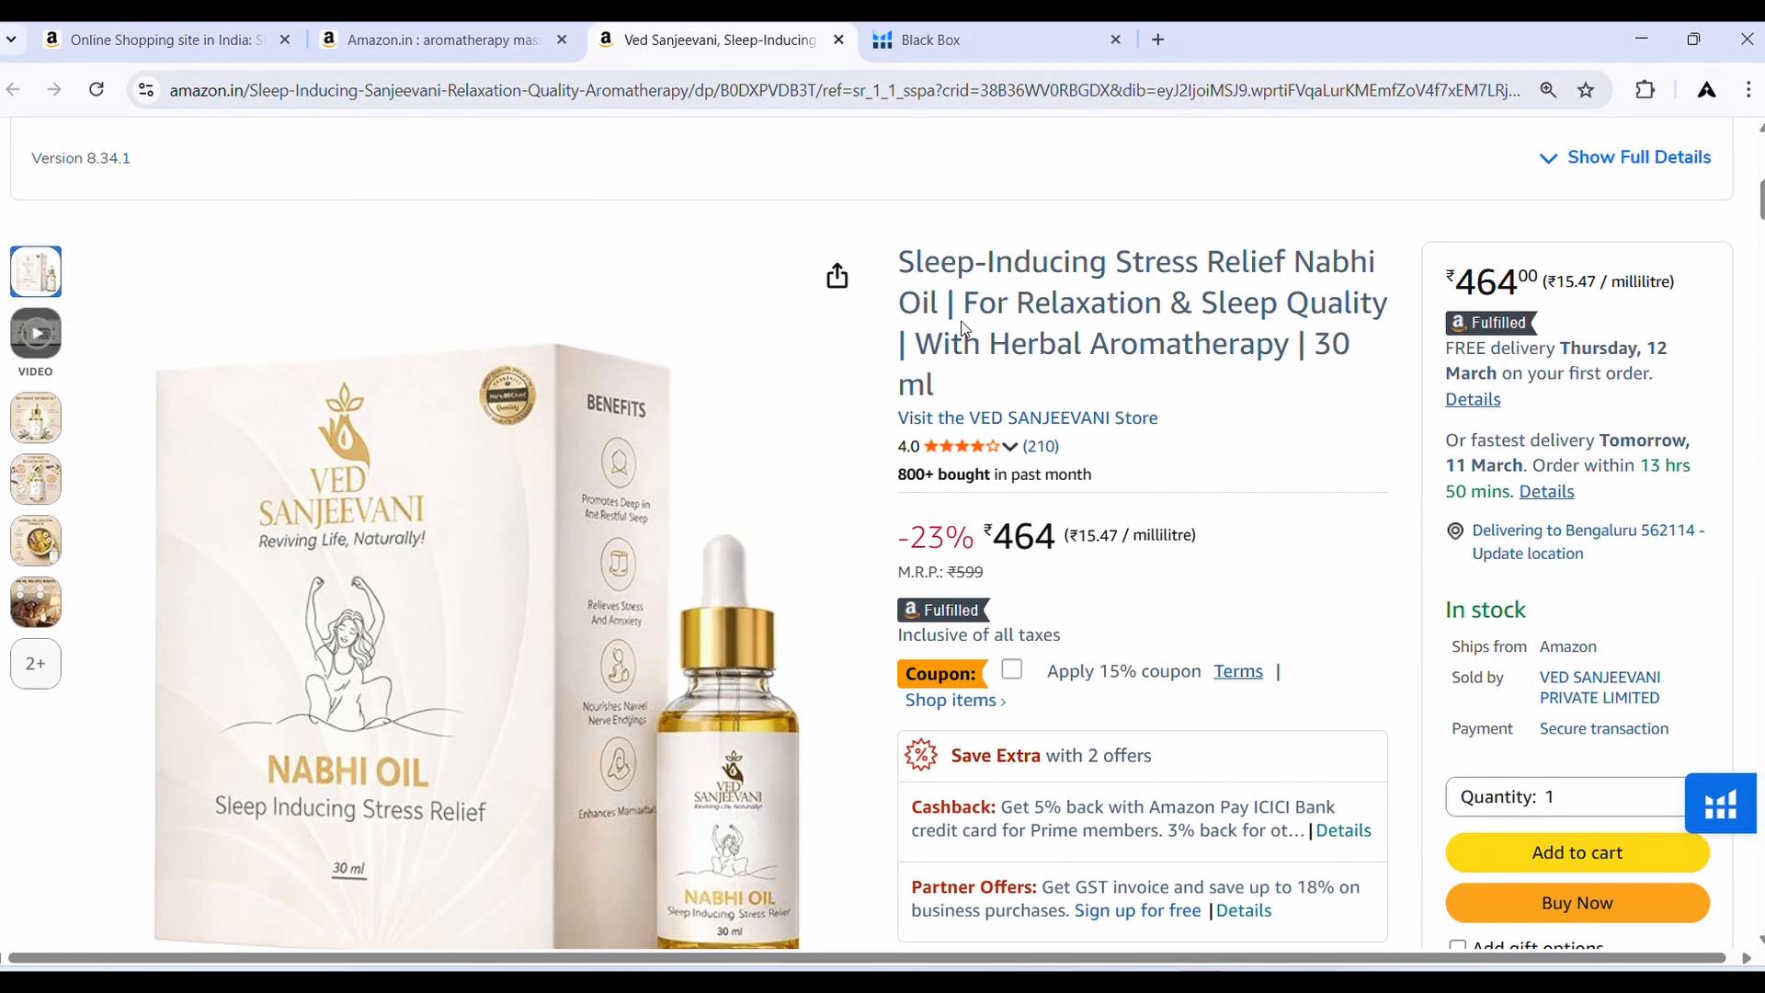
pyautogui.click(980, 449)
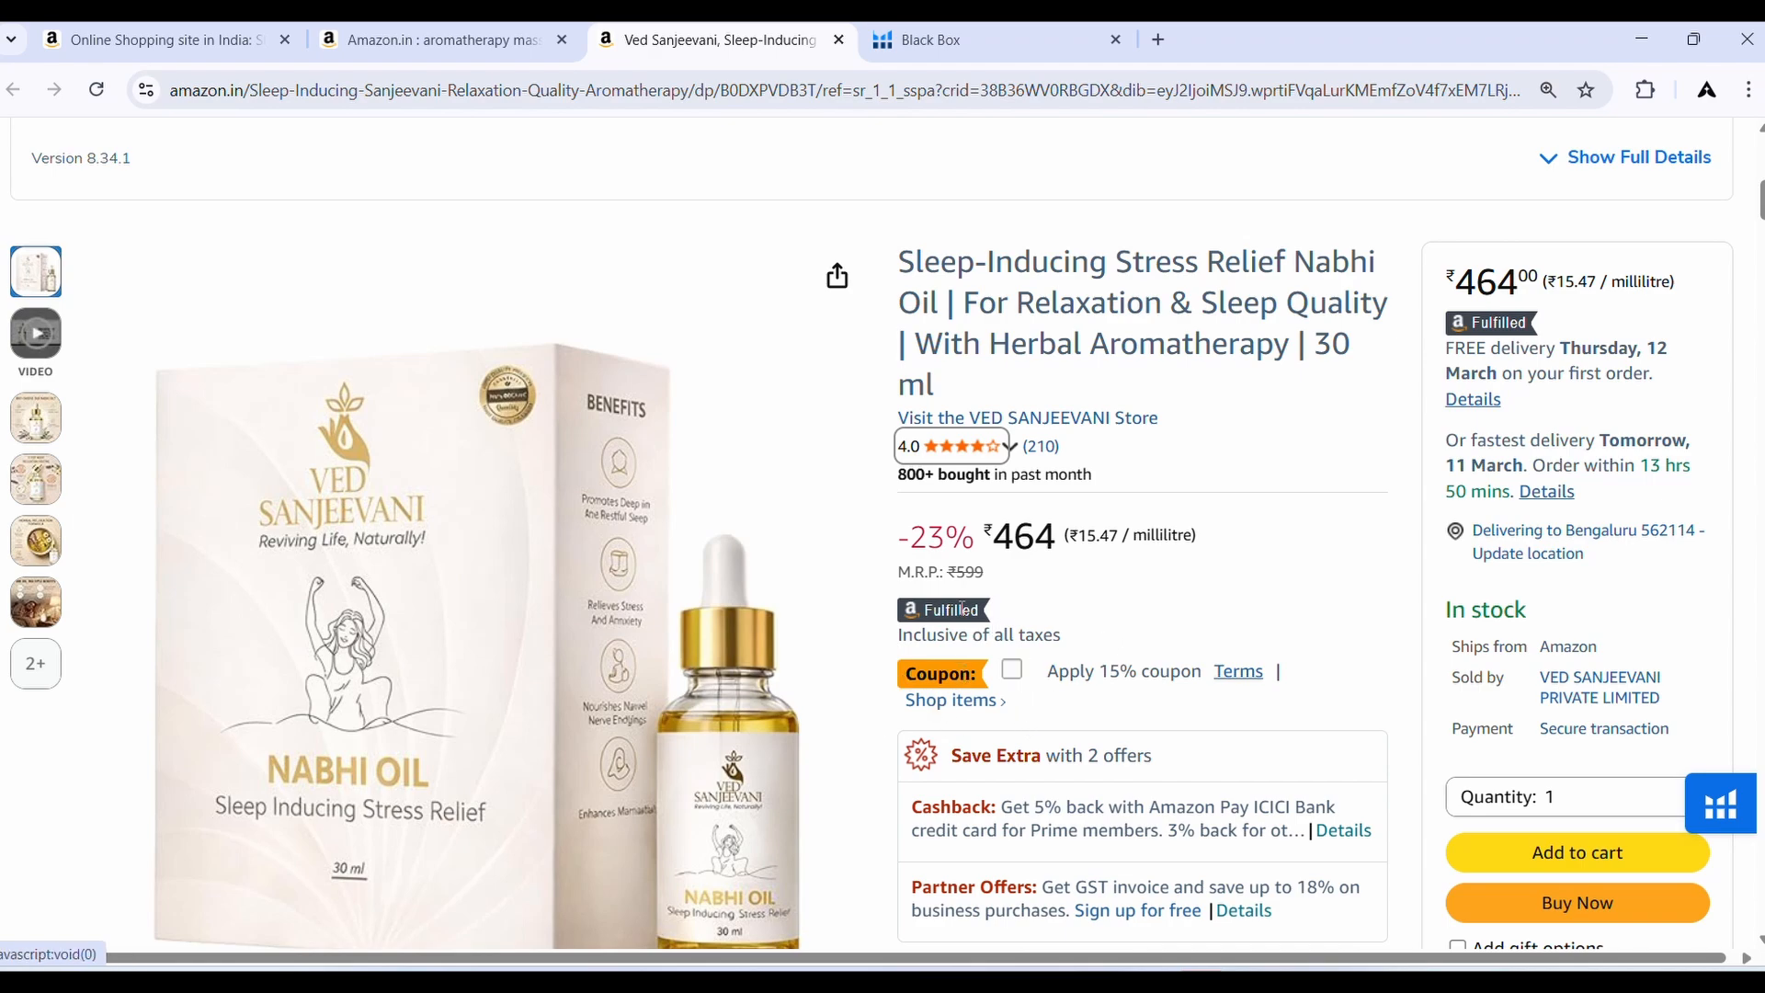
pyautogui.scroll(-1, 1018, 622)
pyautogui.scroll(-3, 1018, 623)
pyautogui.scroll(-12, 1094, 561)
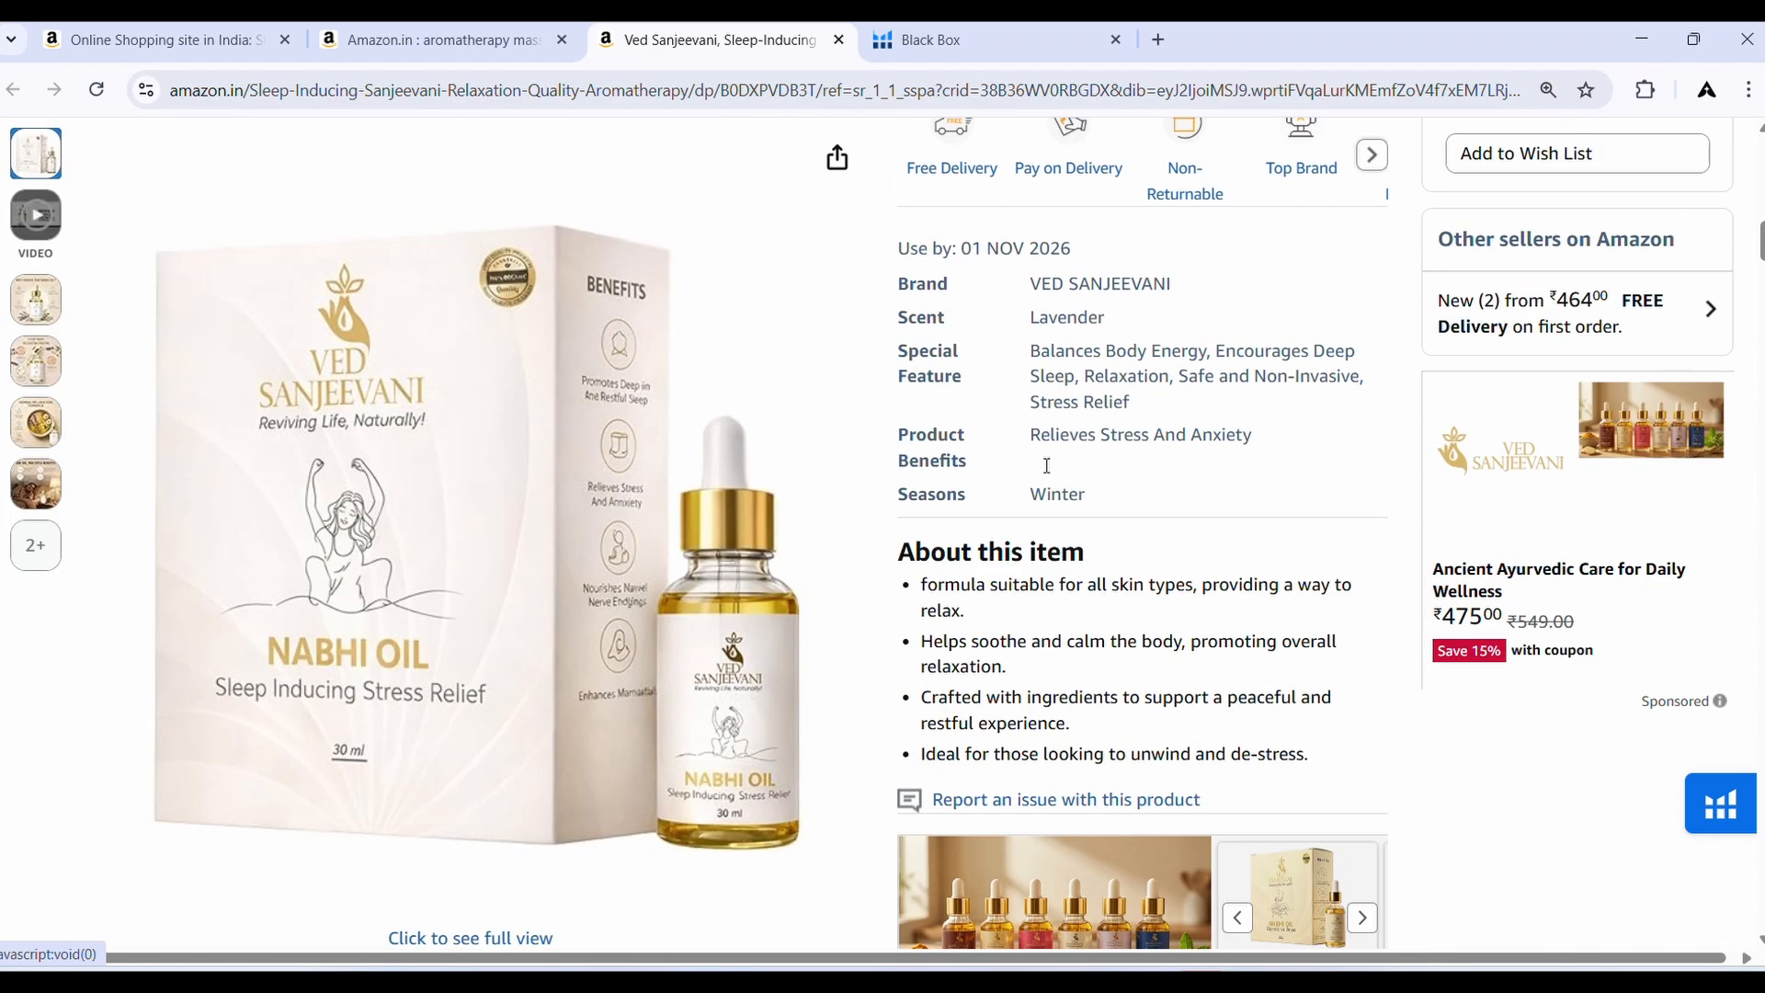
pyautogui.scroll(4, 1057, 598)
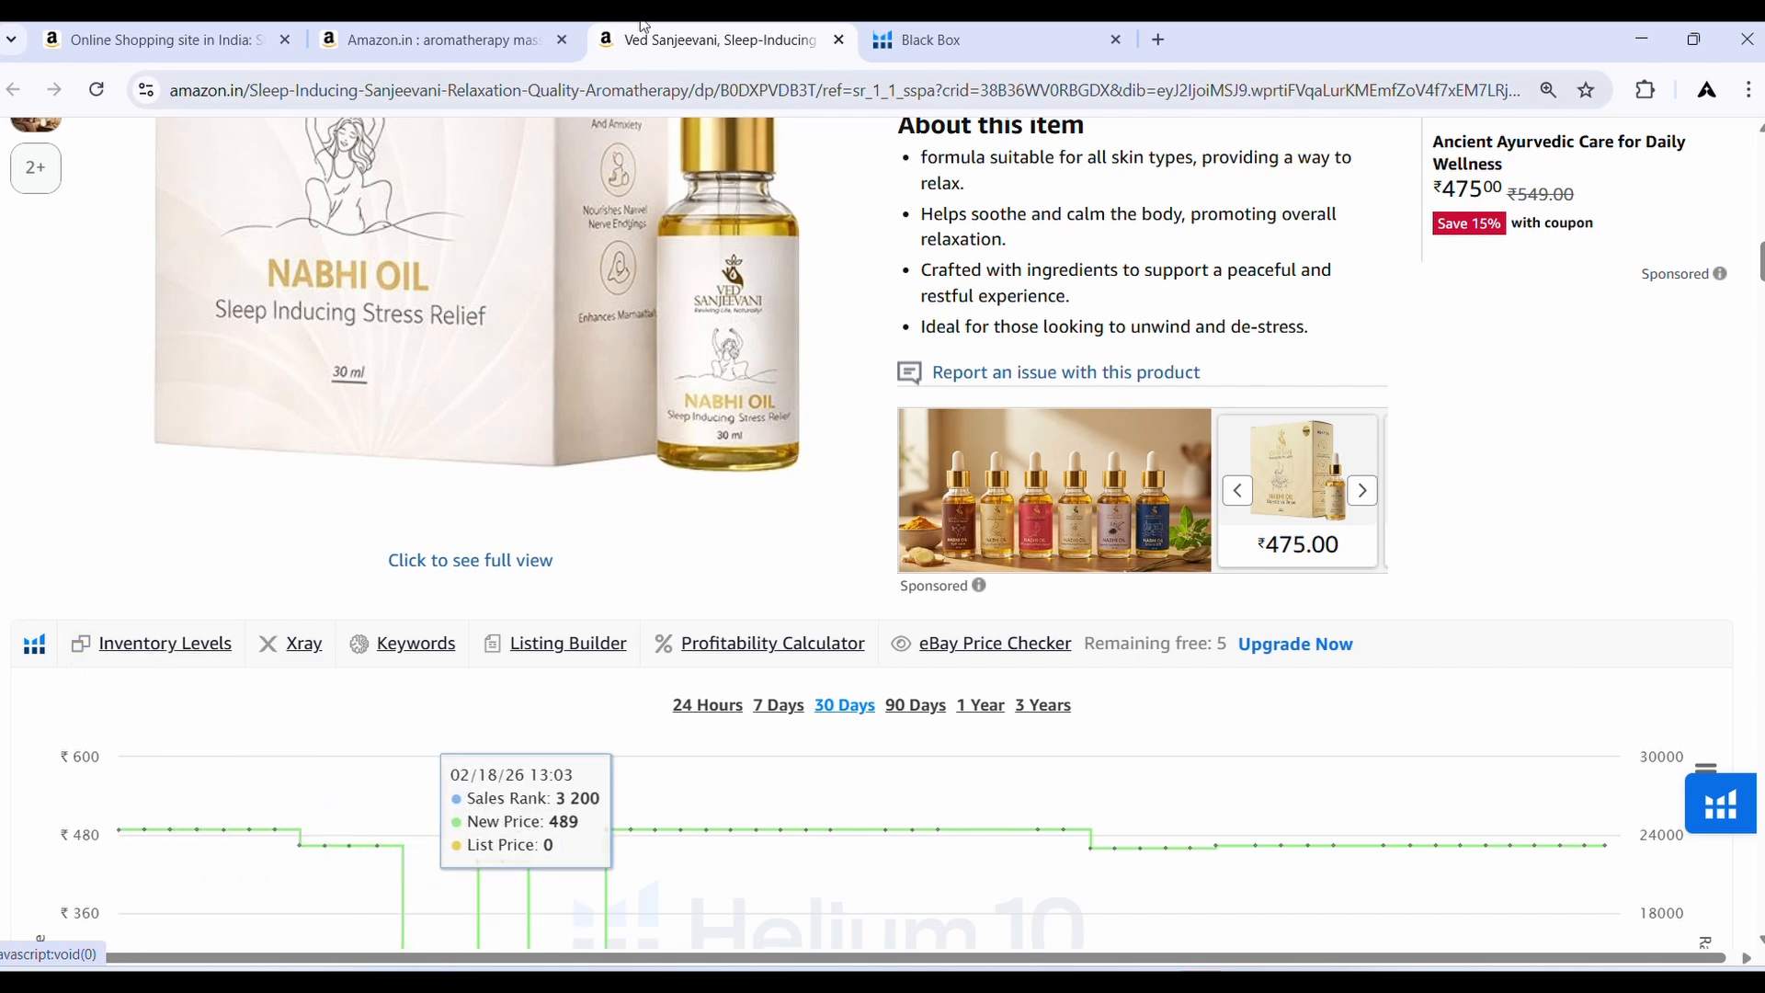
pyautogui.scroll(-5, 607, 570)
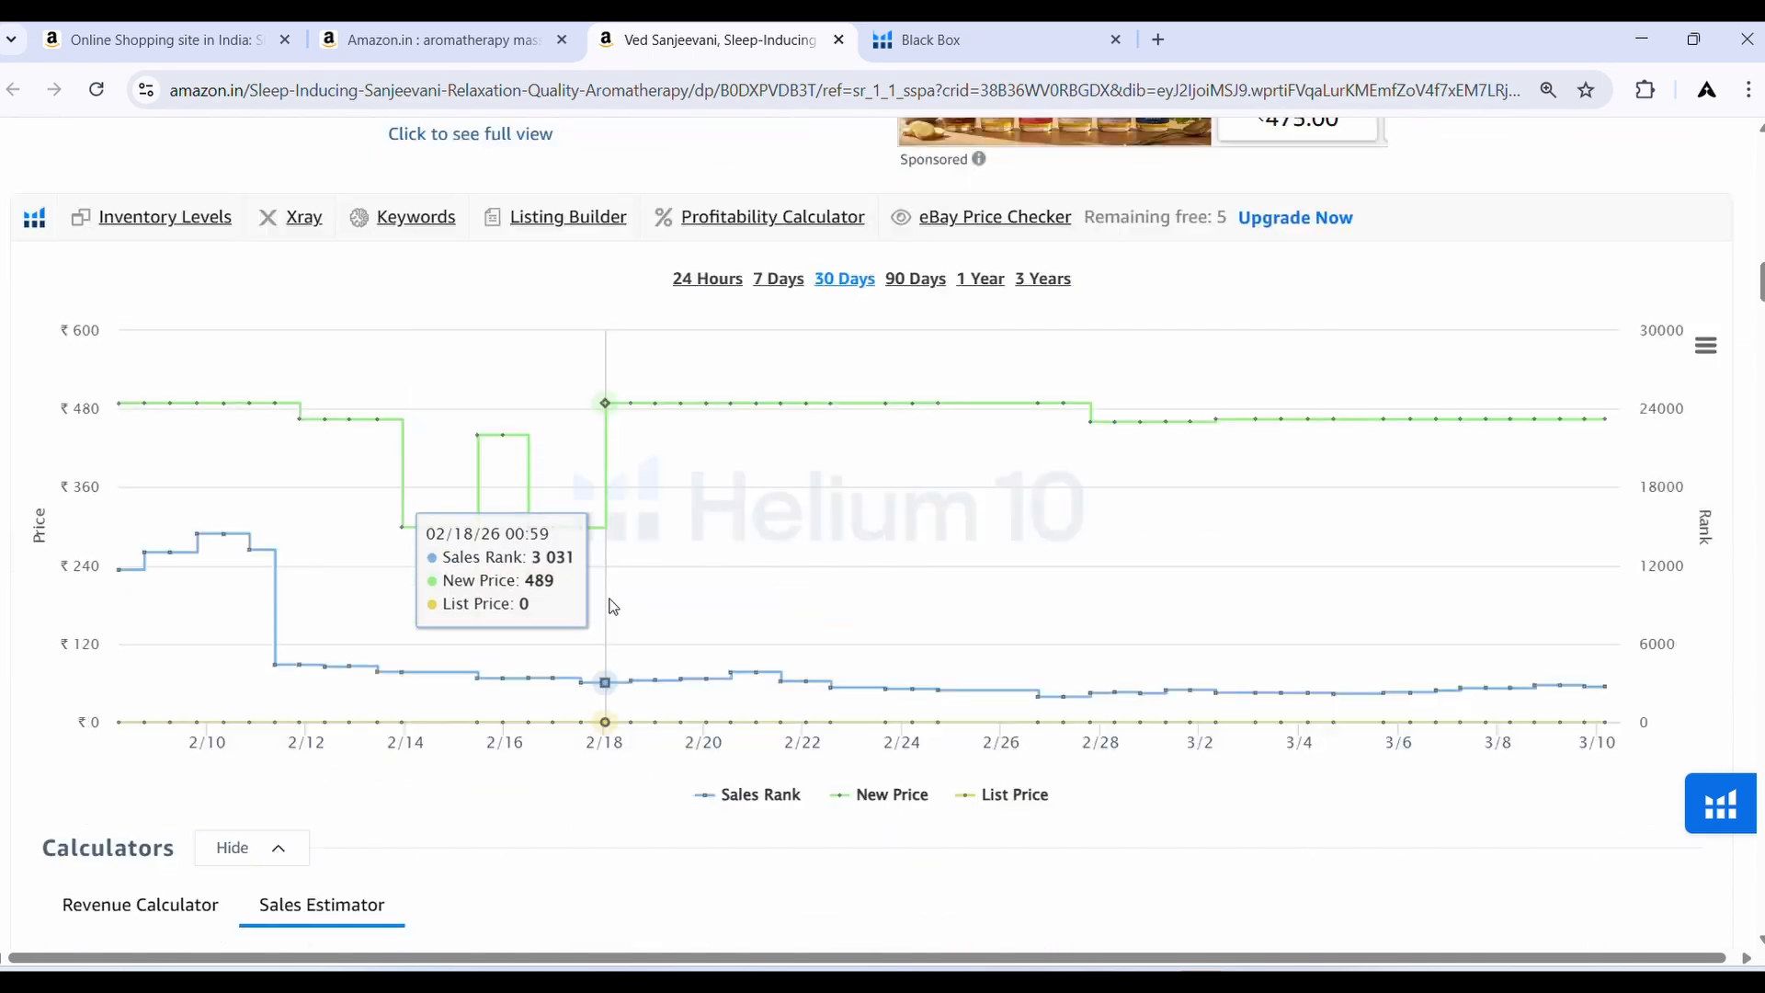
pyautogui.scroll(-10, 615, 598)
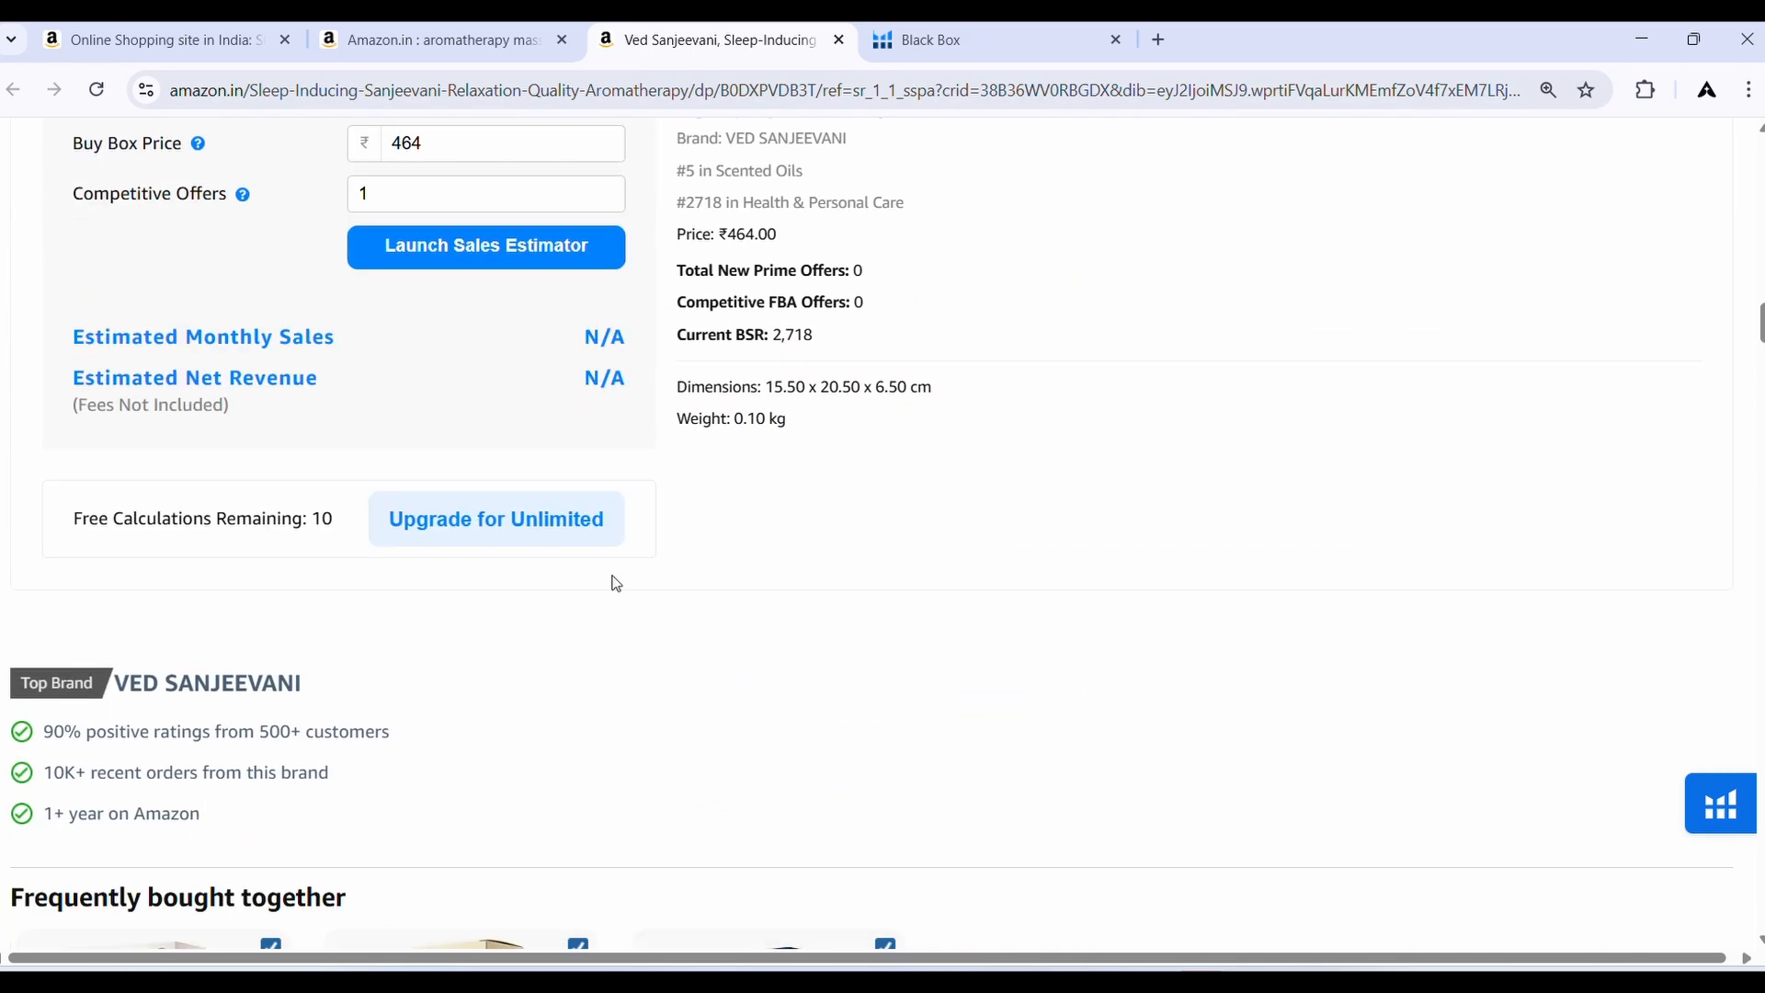
# Review the Nabhi Oil listing again, including its Helium 10 product summary and its category path
pyautogui.click(1079, 42)
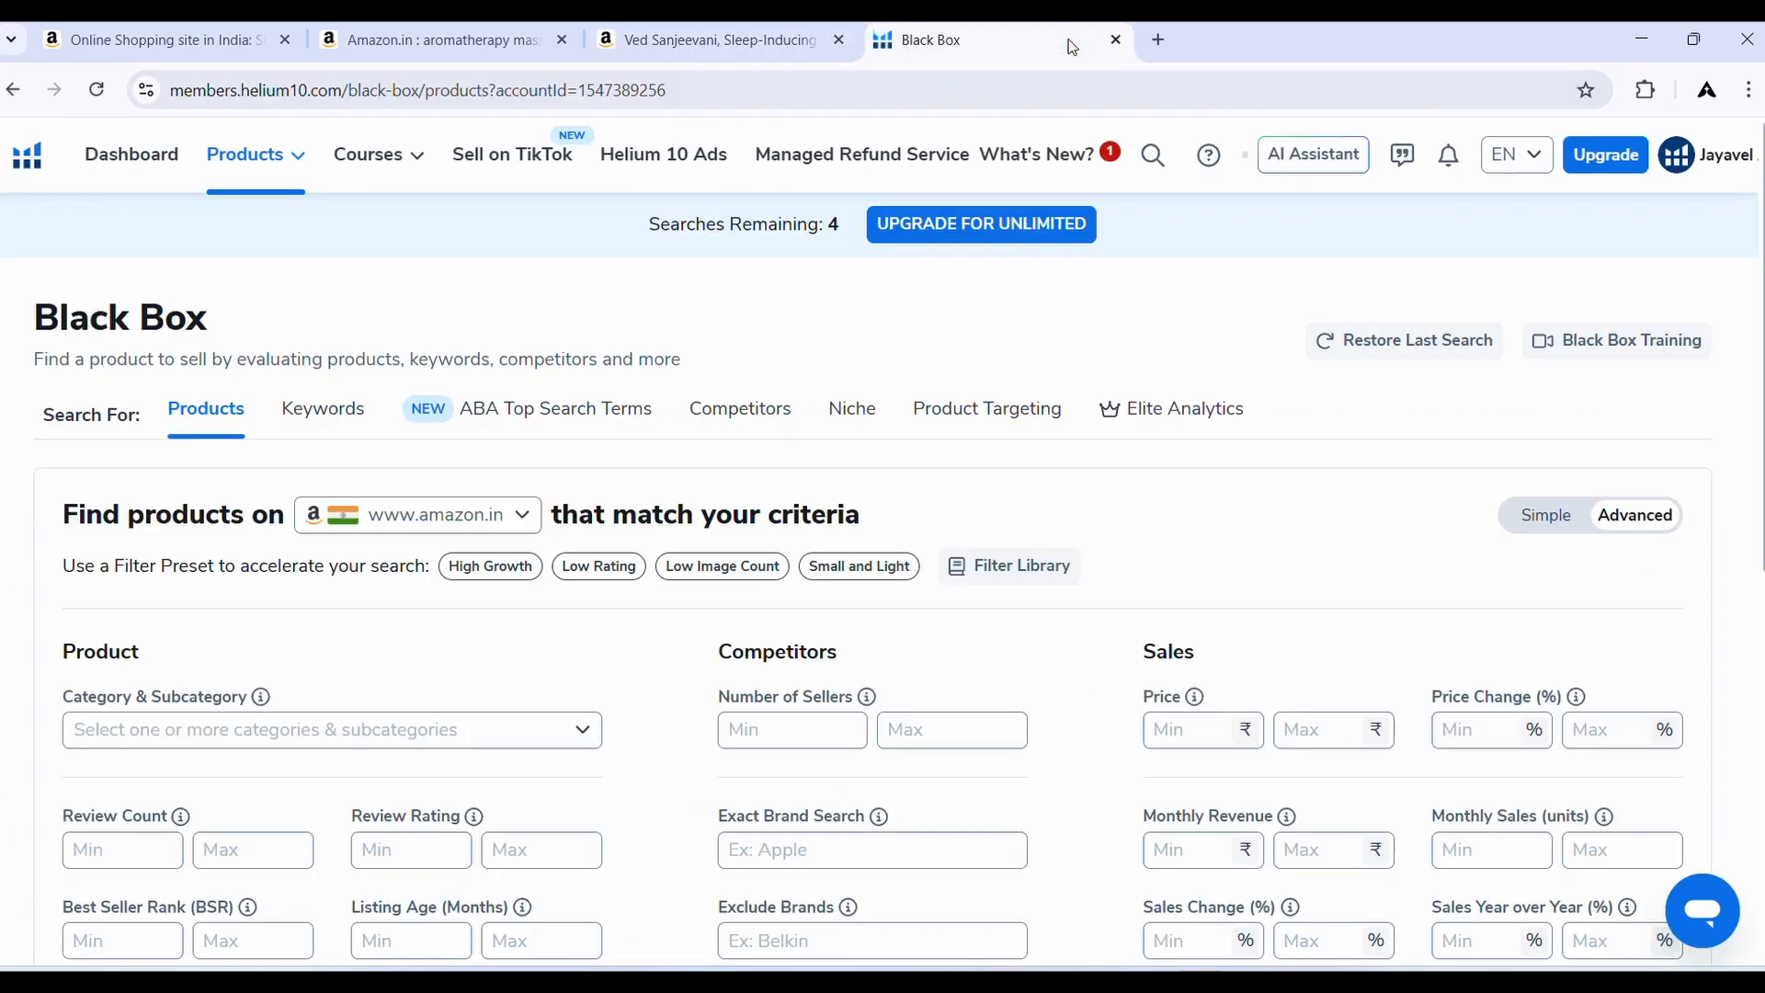
pyautogui.click(708, 40)
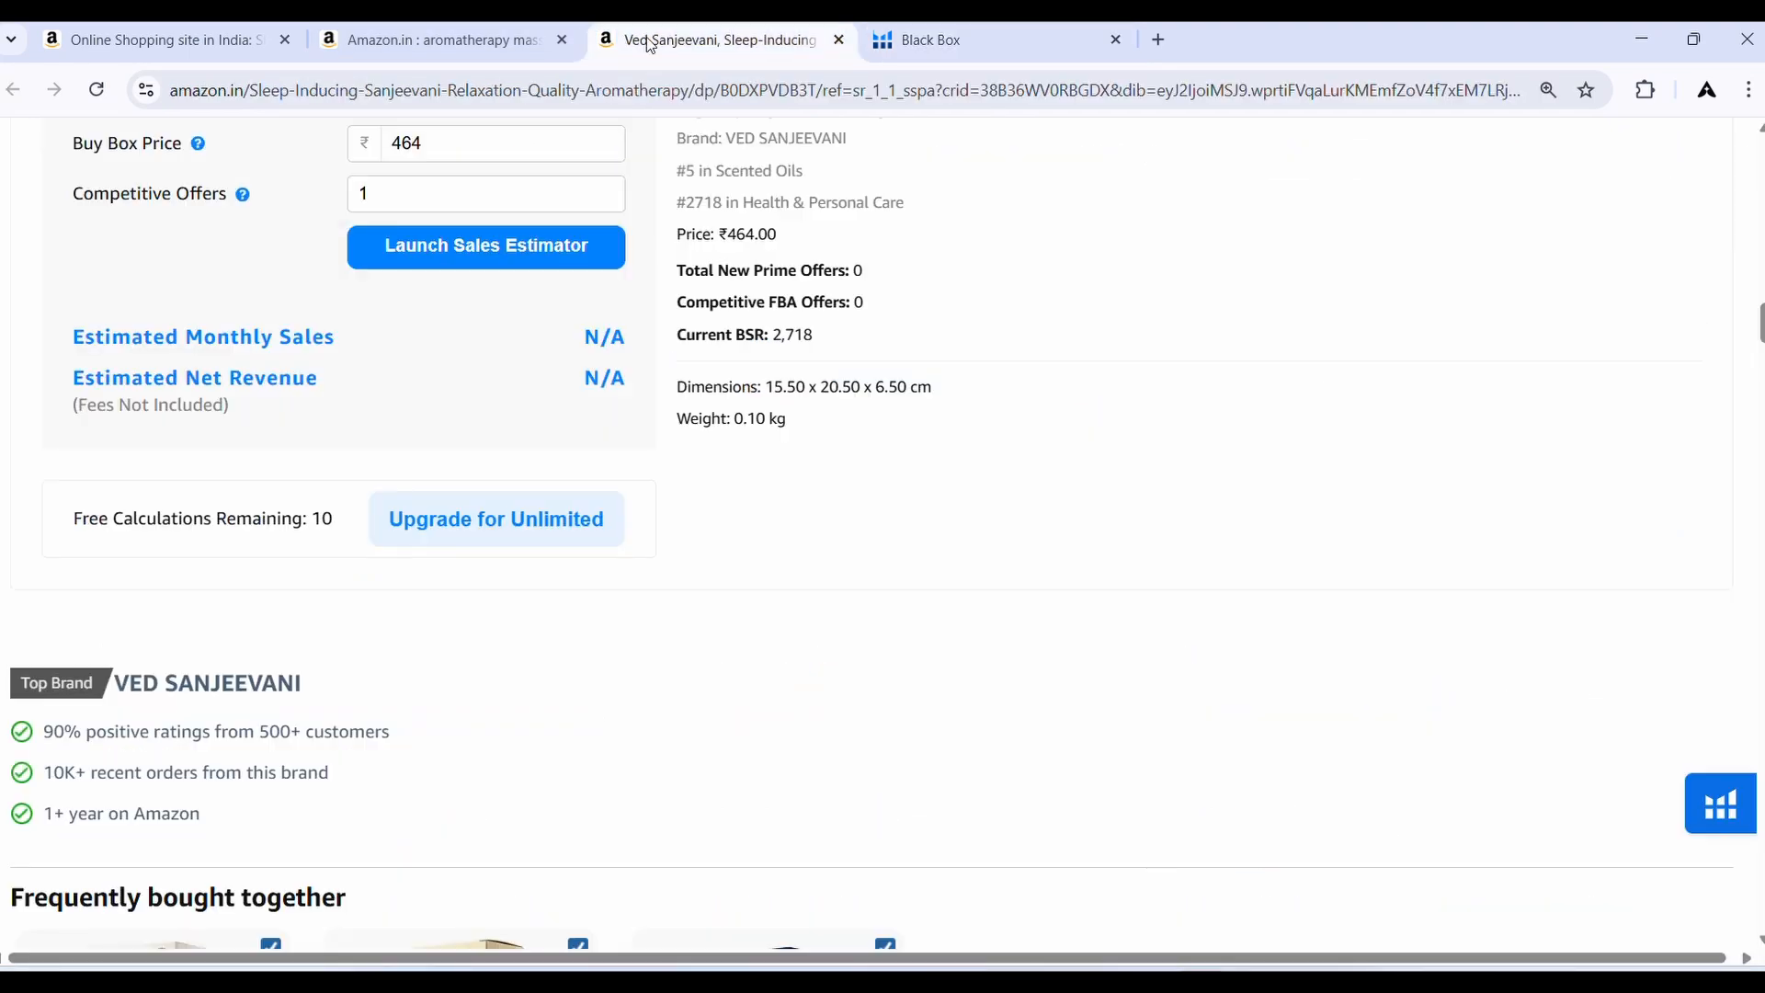
pyautogui.scroll(9, 391, 526)
pyautogui.scroll(10, 390, 526)
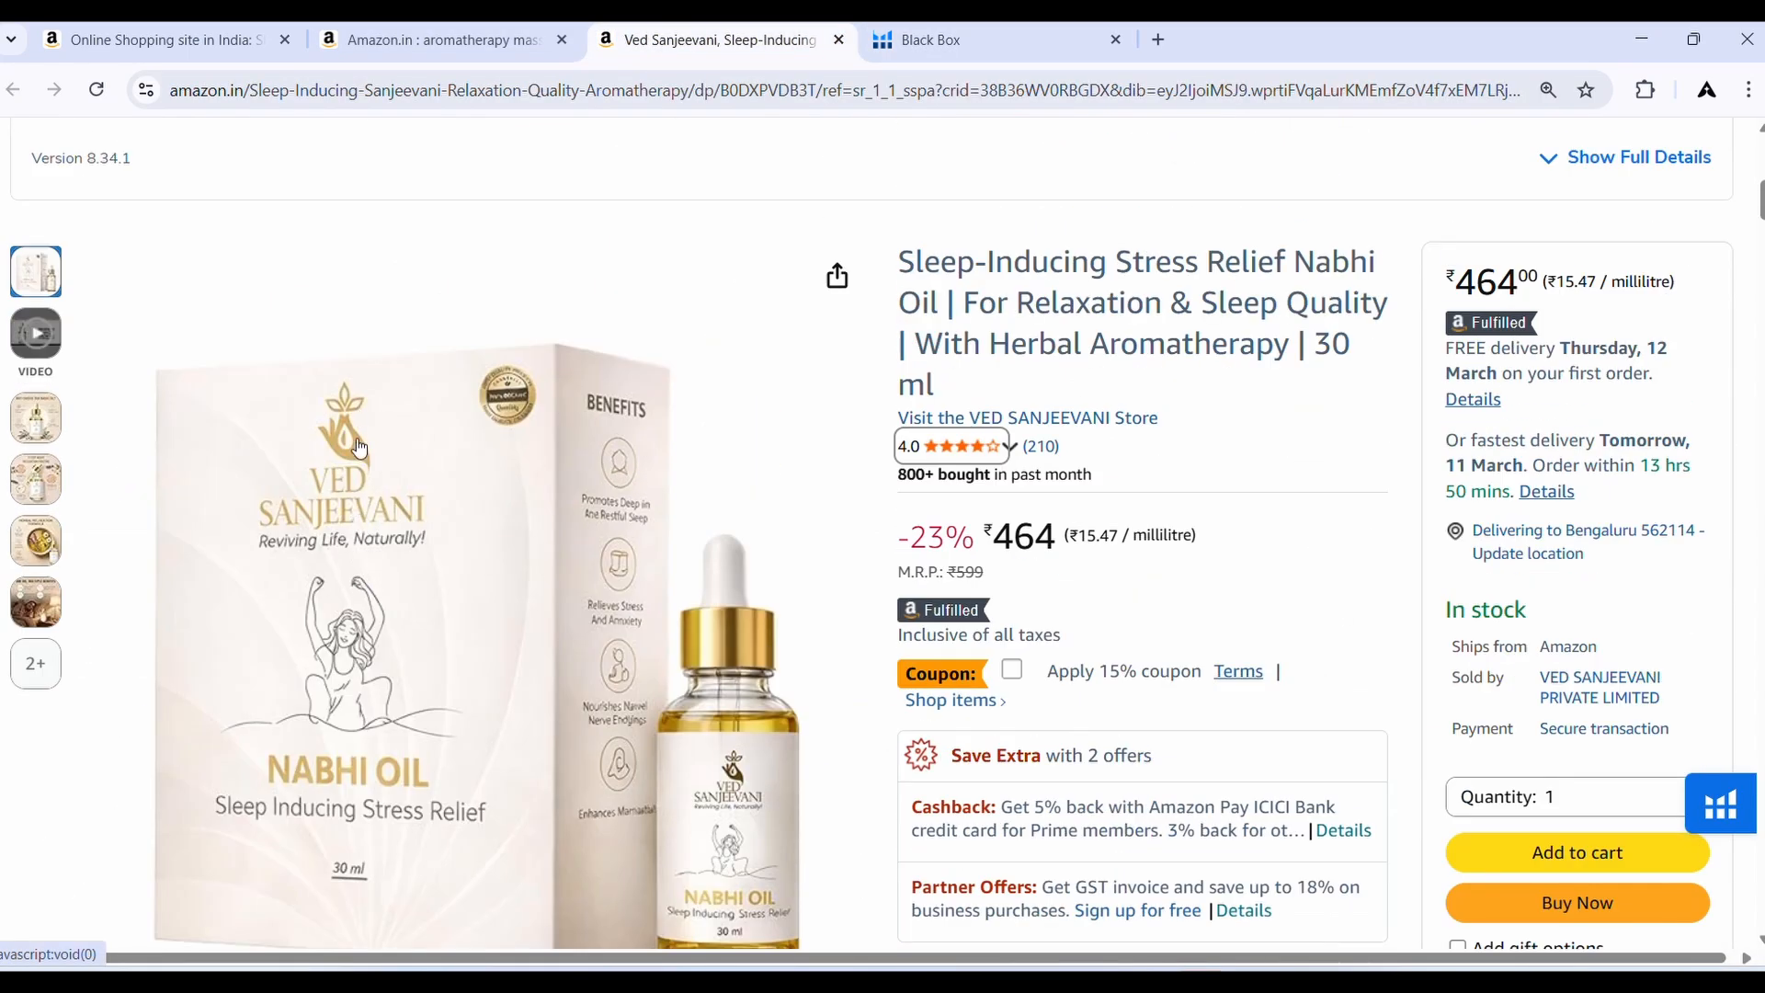
pyautogui.scroll(-1, 393, 576)
pyautogui.scroll(-8, 393, 575)
pyautogui.scroll(12, 388, 581)
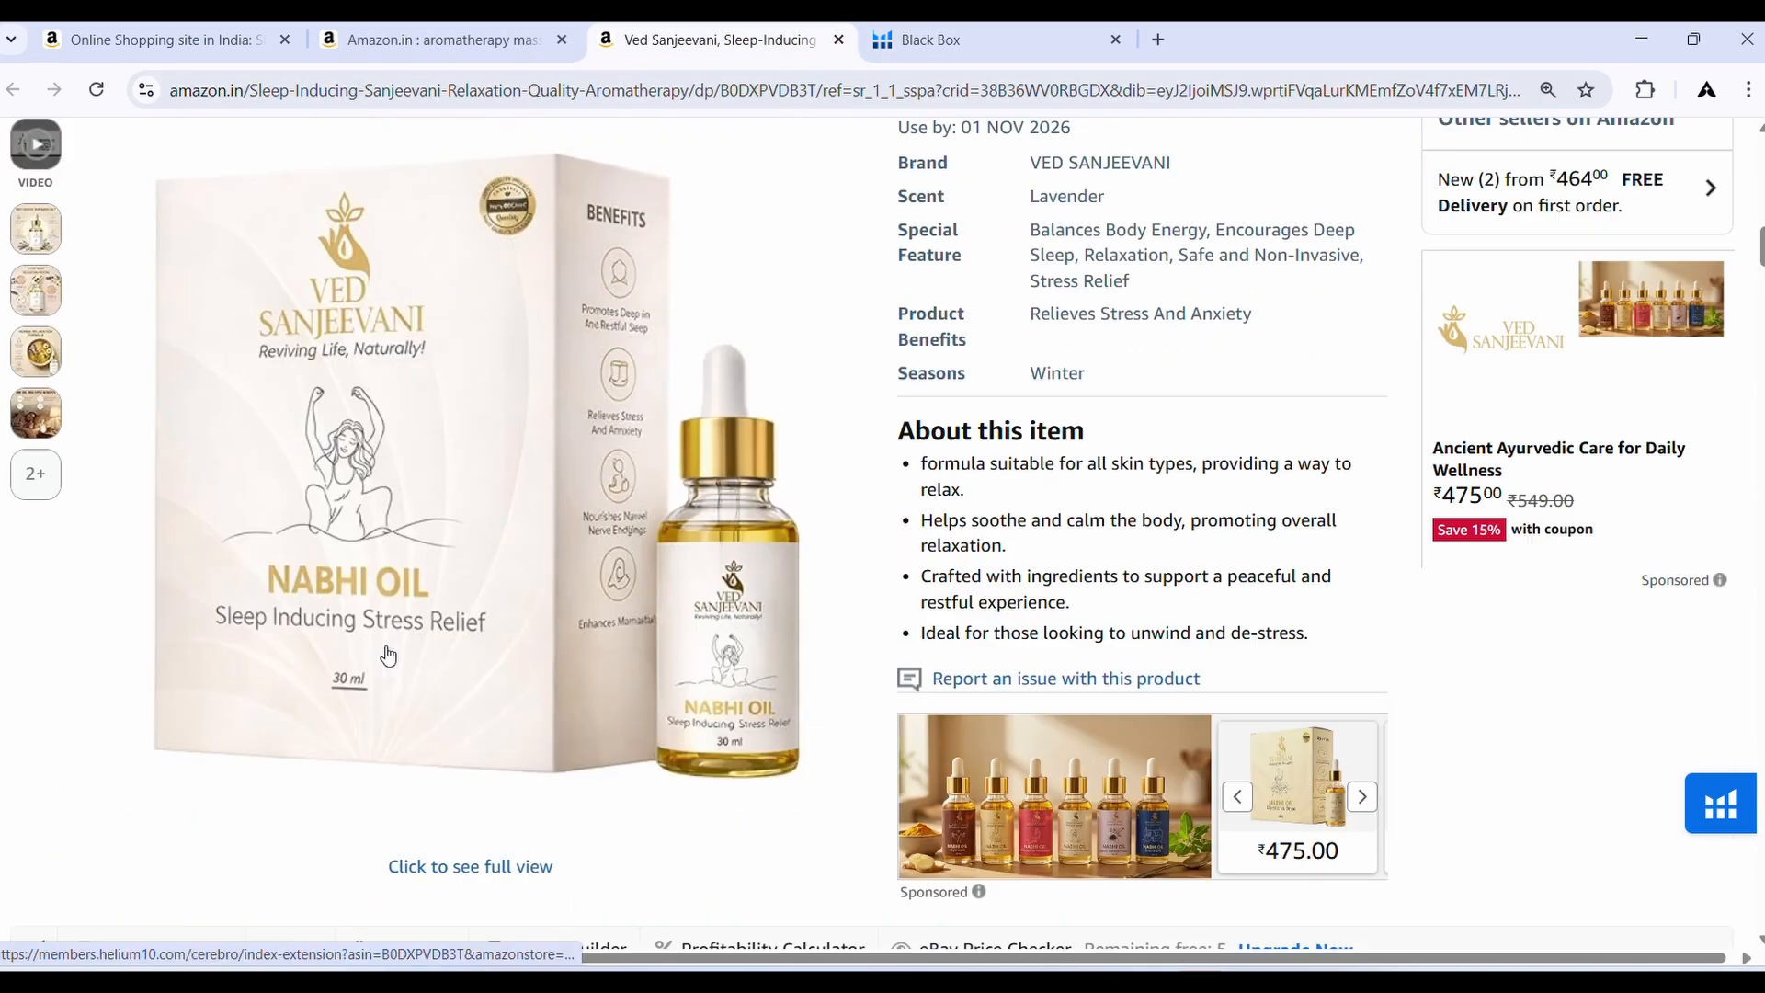
pyautogui.scroll(10, 924, 336)
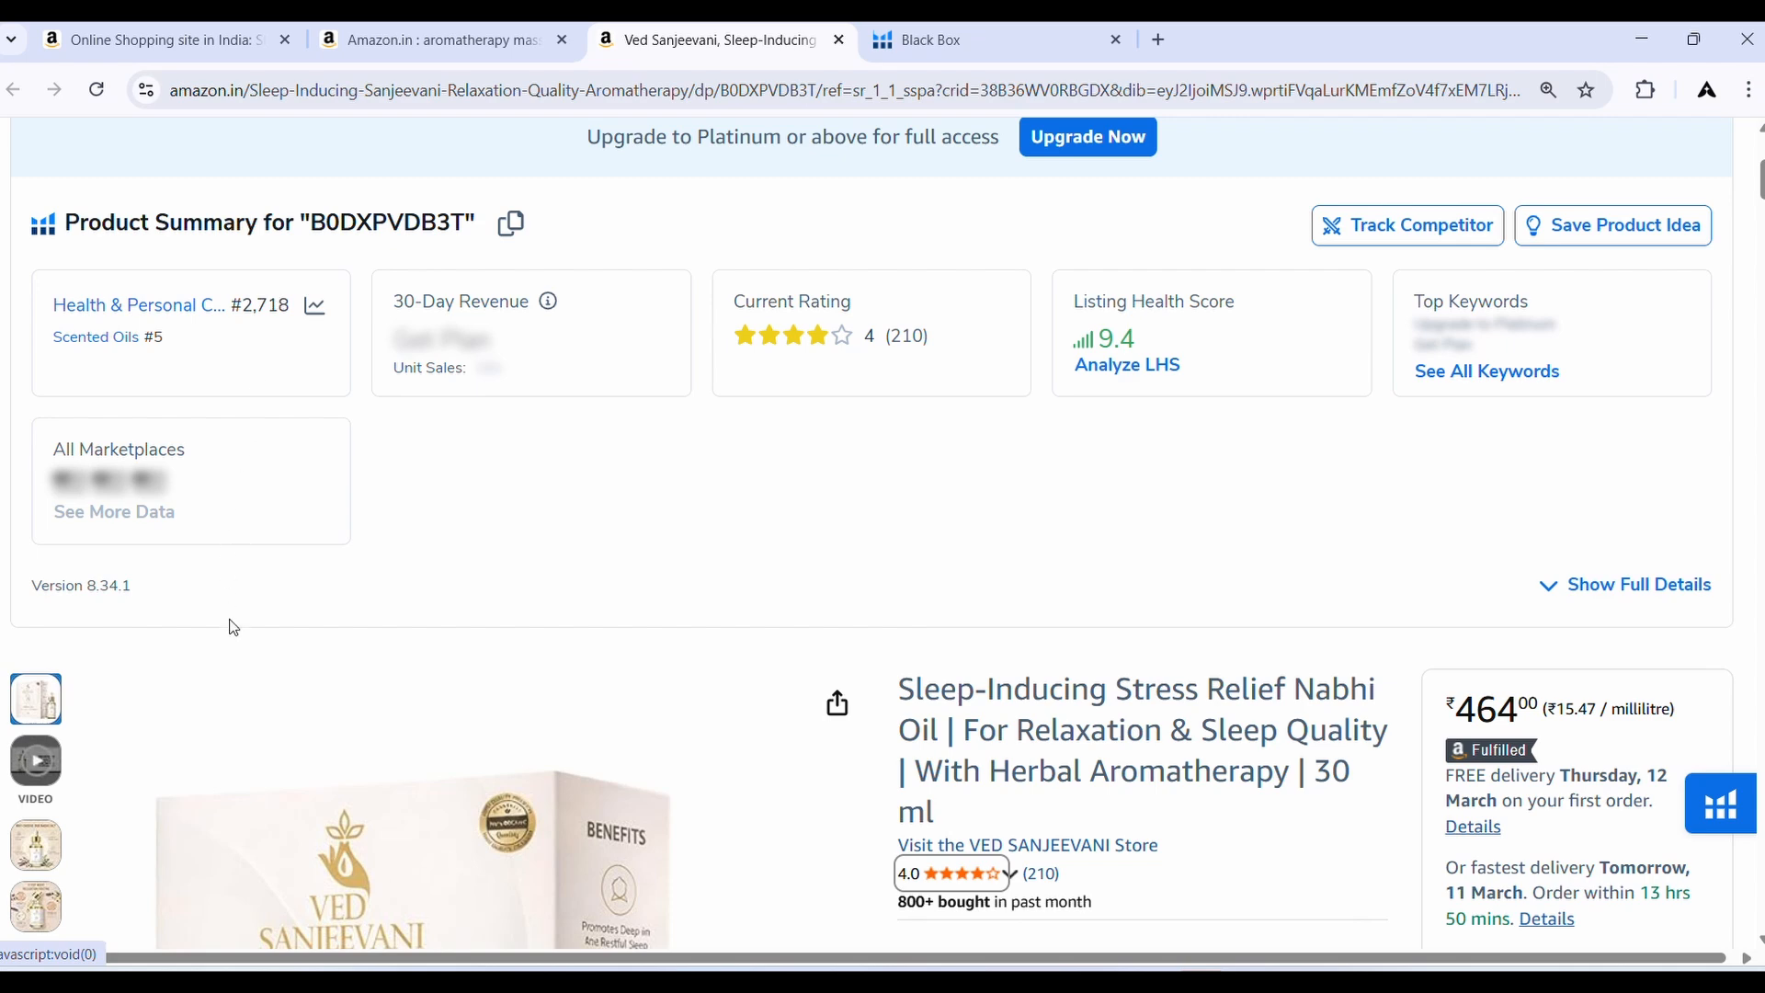
pyautogui.scroll(5, 235, 621)
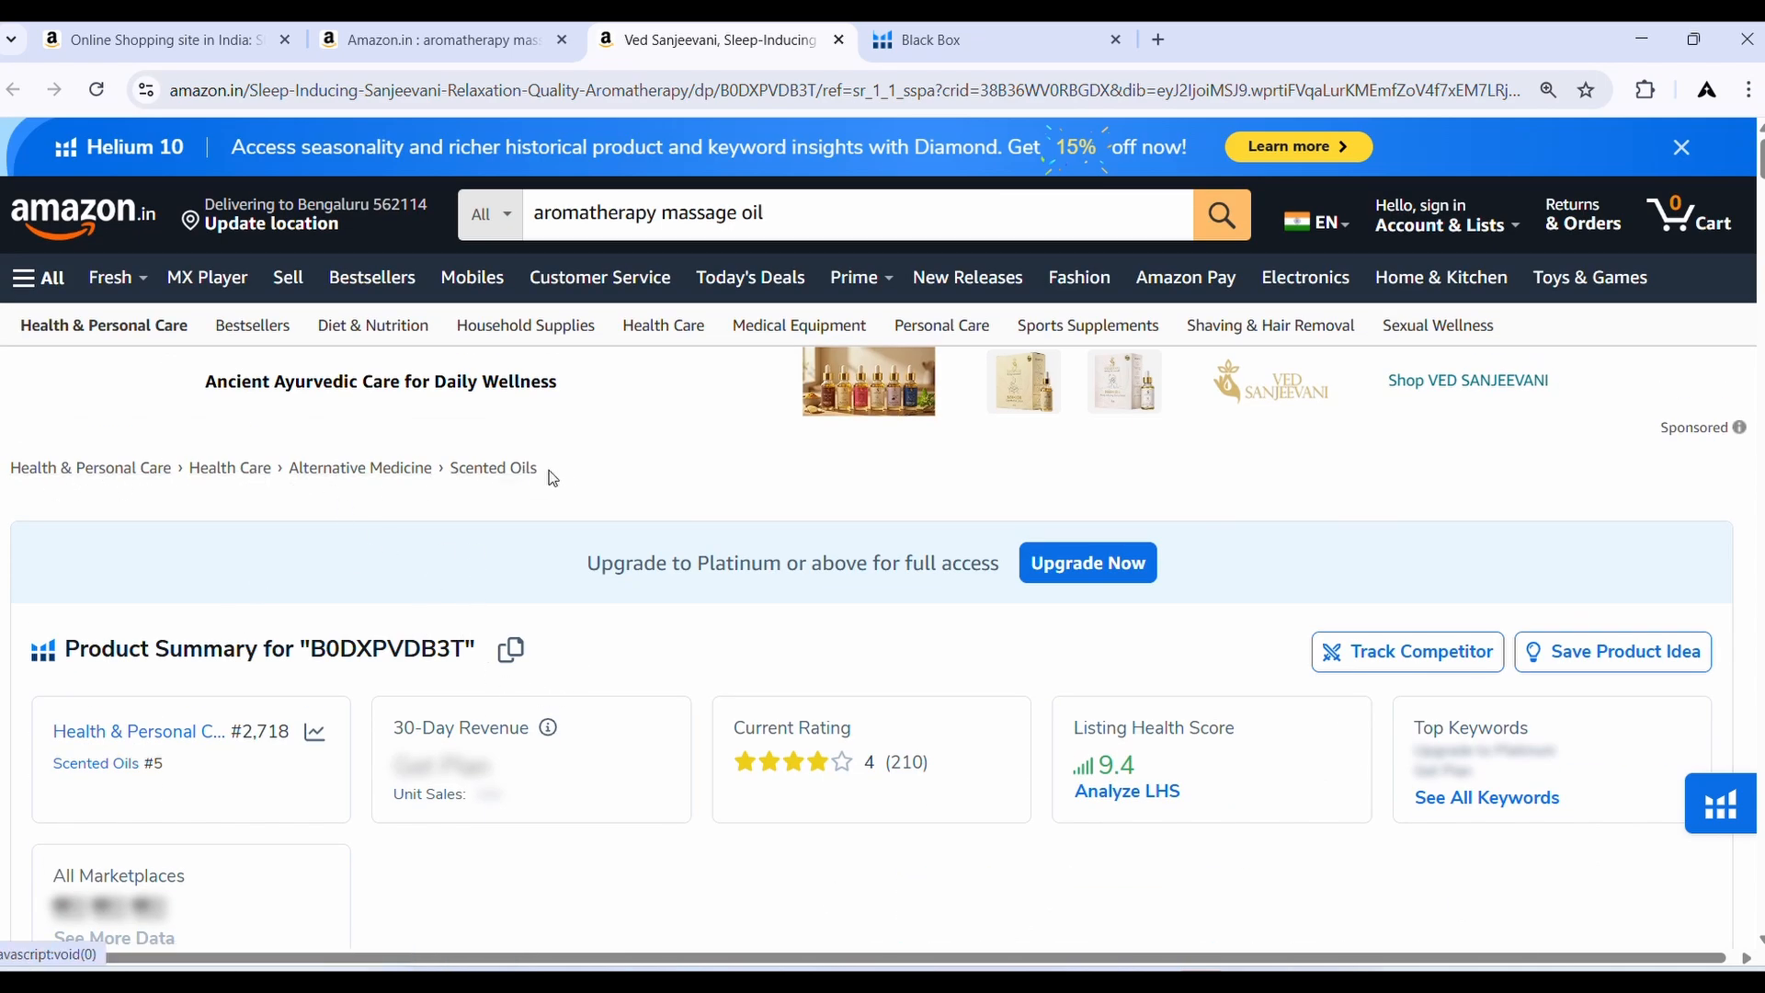
# Highlight the full category path on the Nabhi Oil listing and switch to the Helium 10 Black Box tab
pyautogui.moveTo(569, 478); pyautogui.dragTo(12, 462)
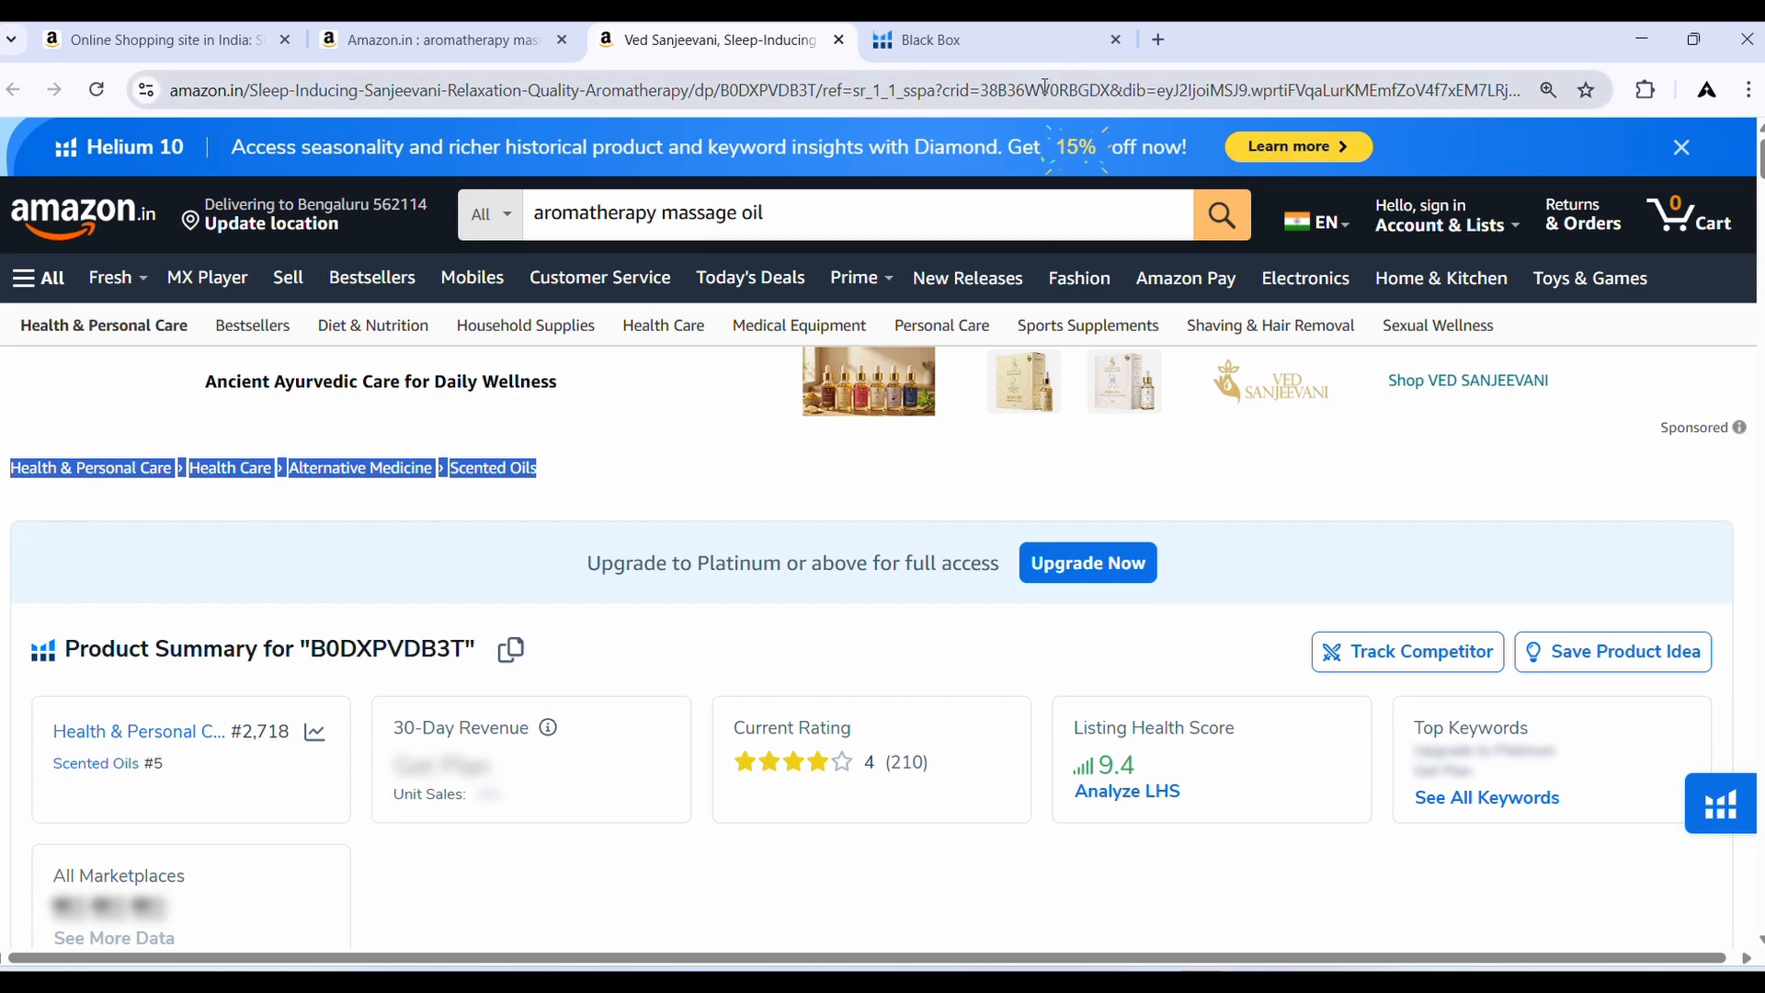
pyautogui.click(1079, 38)
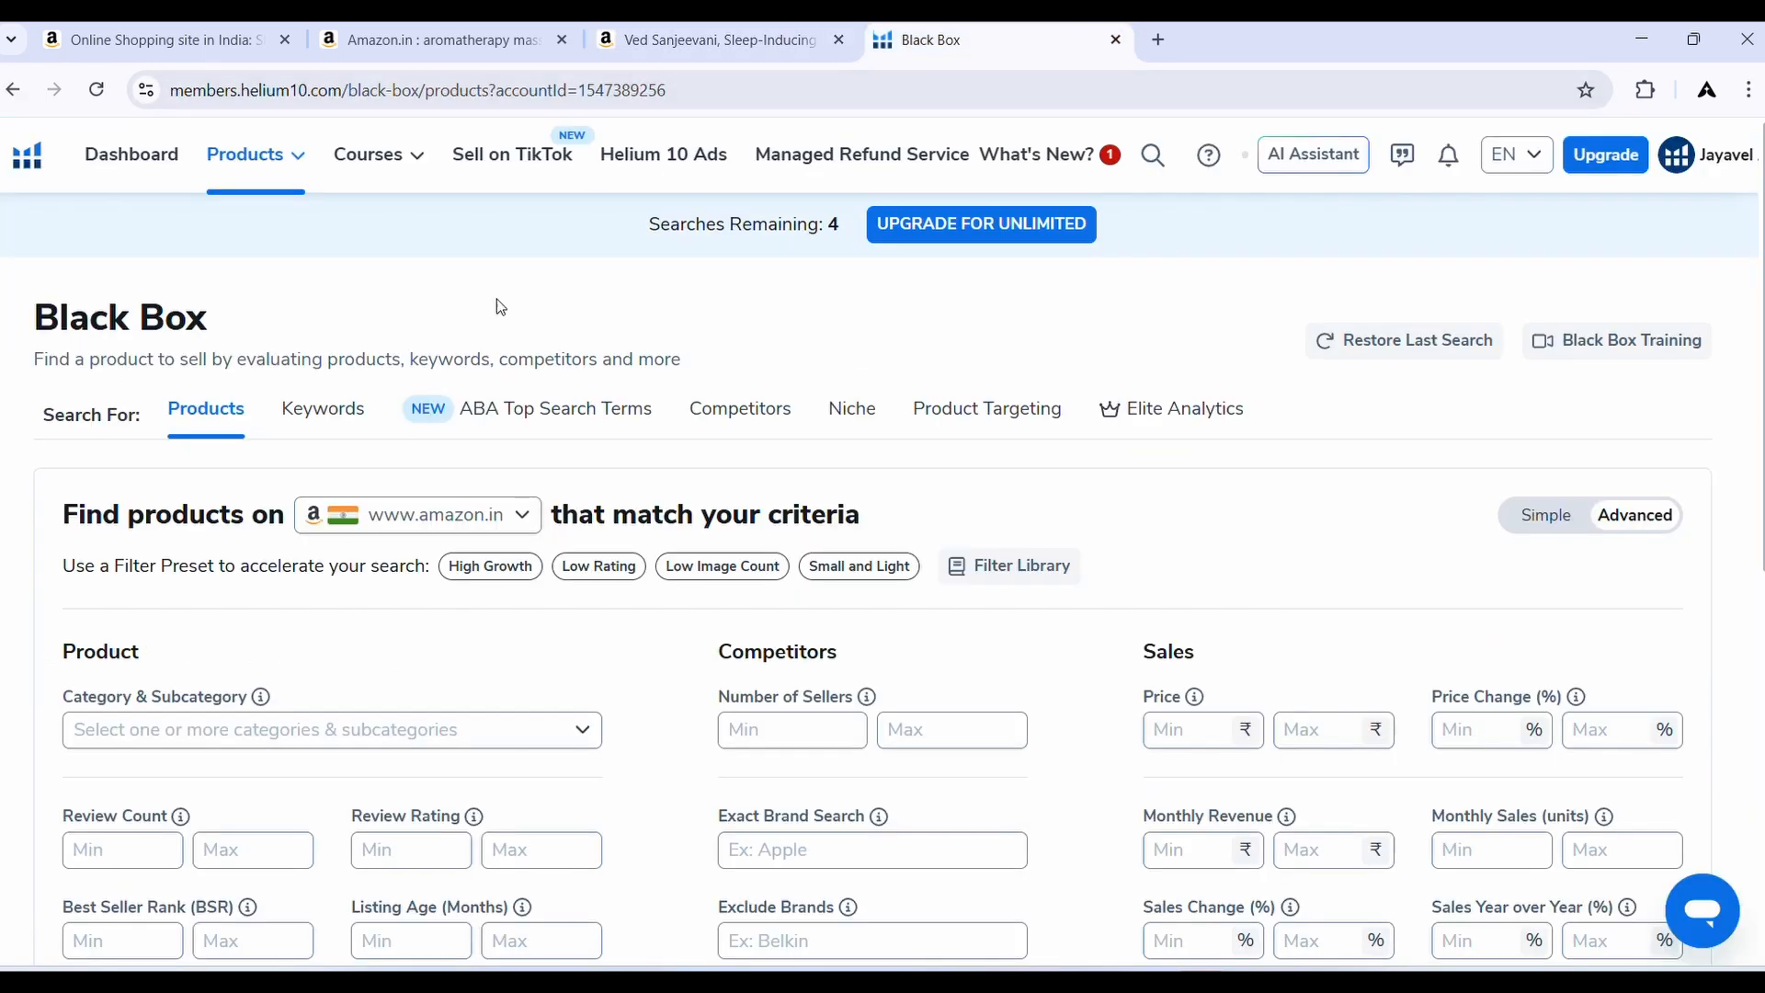
pyautogui.click(653, 40)
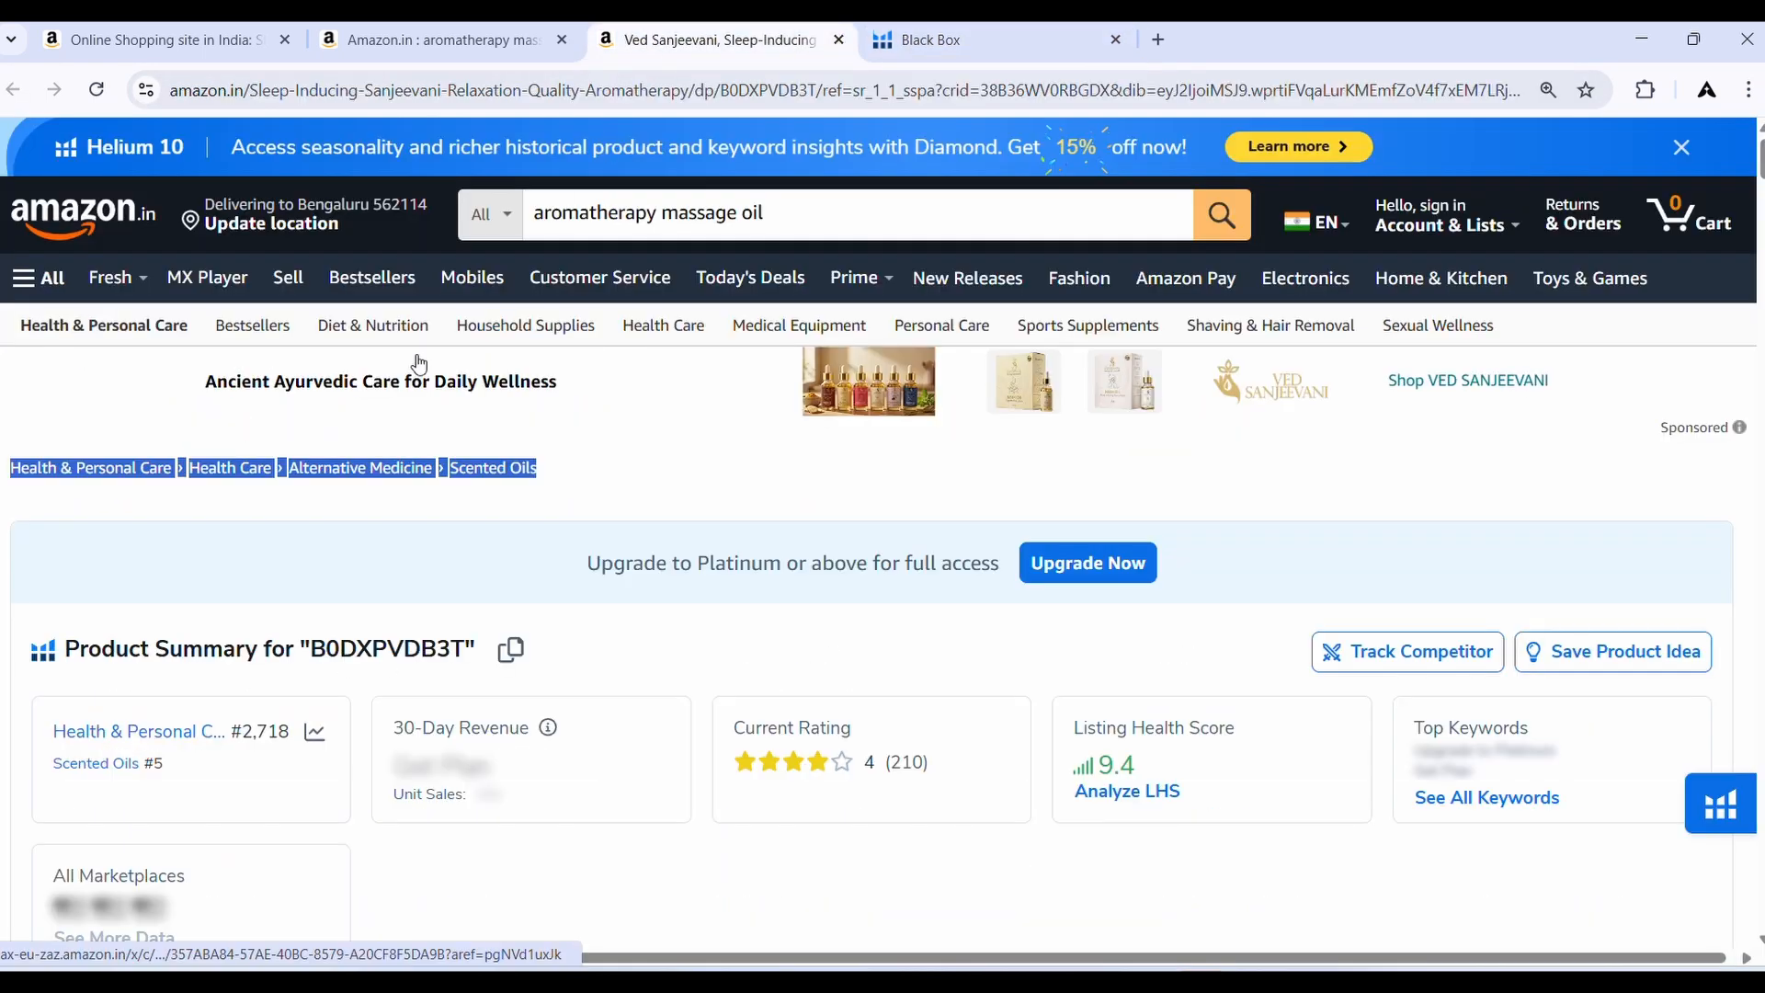
pyautogui.click(1076, 51)
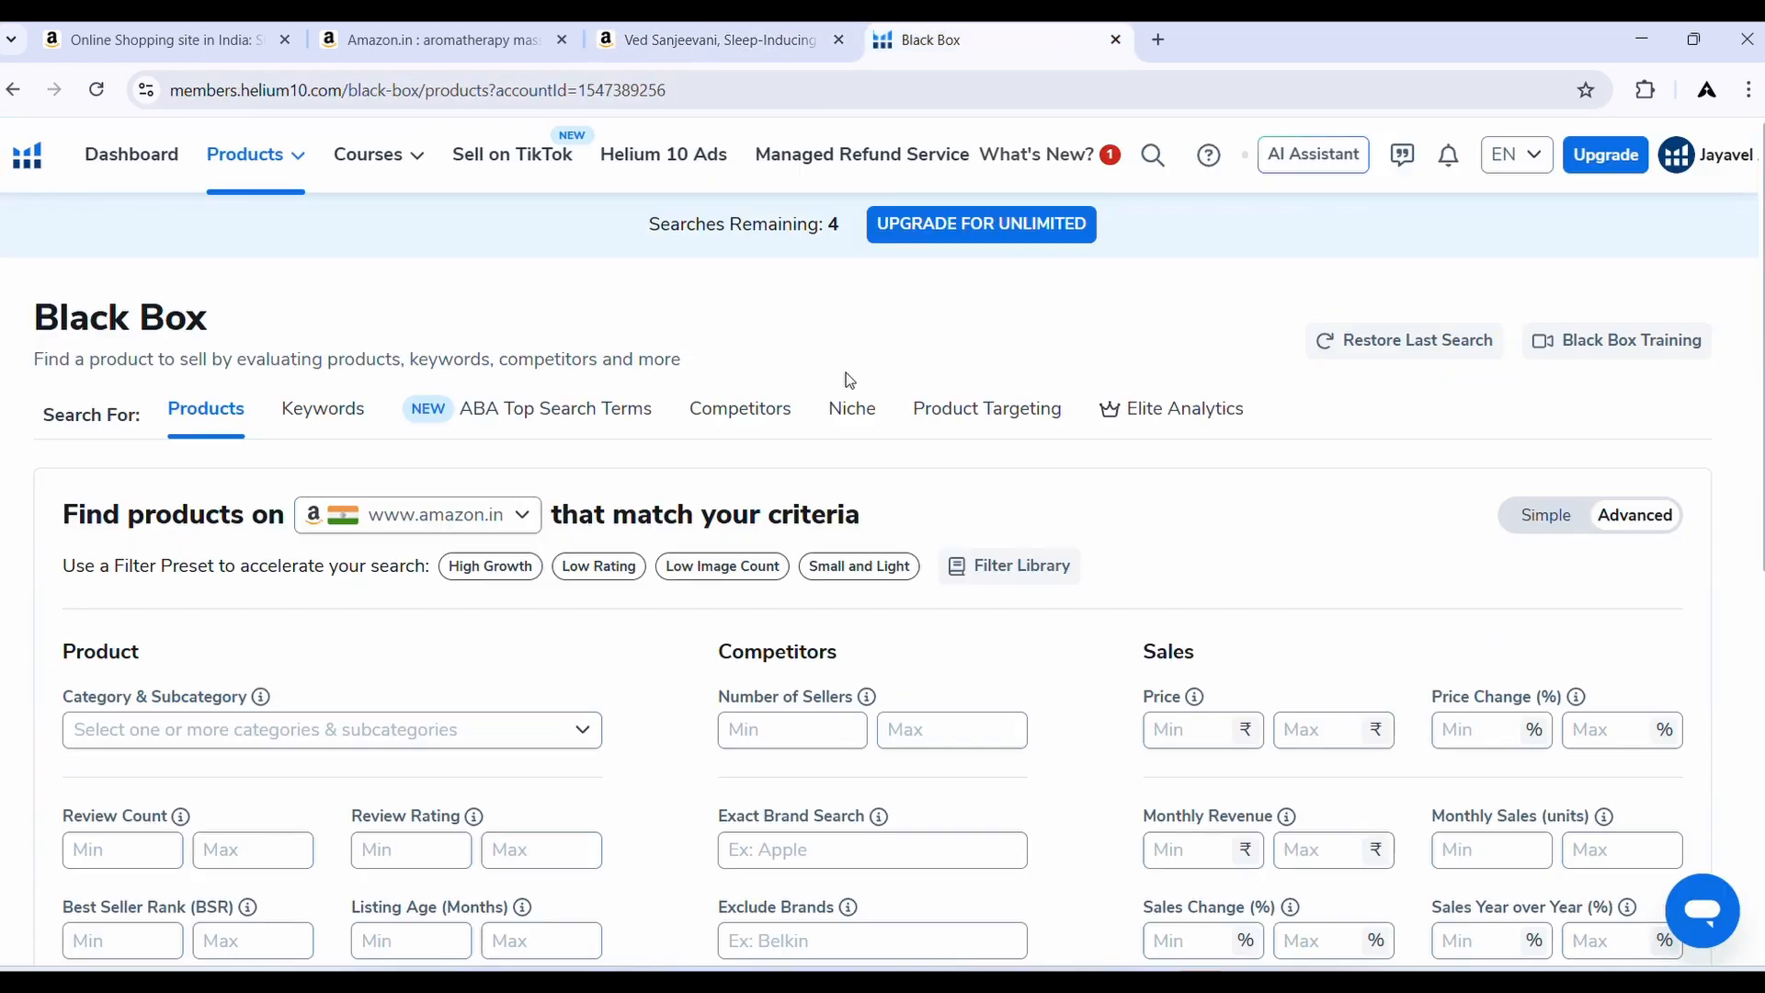
# Open the Category & Subcategory filter's choices and expand Health & Personal Care
pyautogui.click(366, 736)
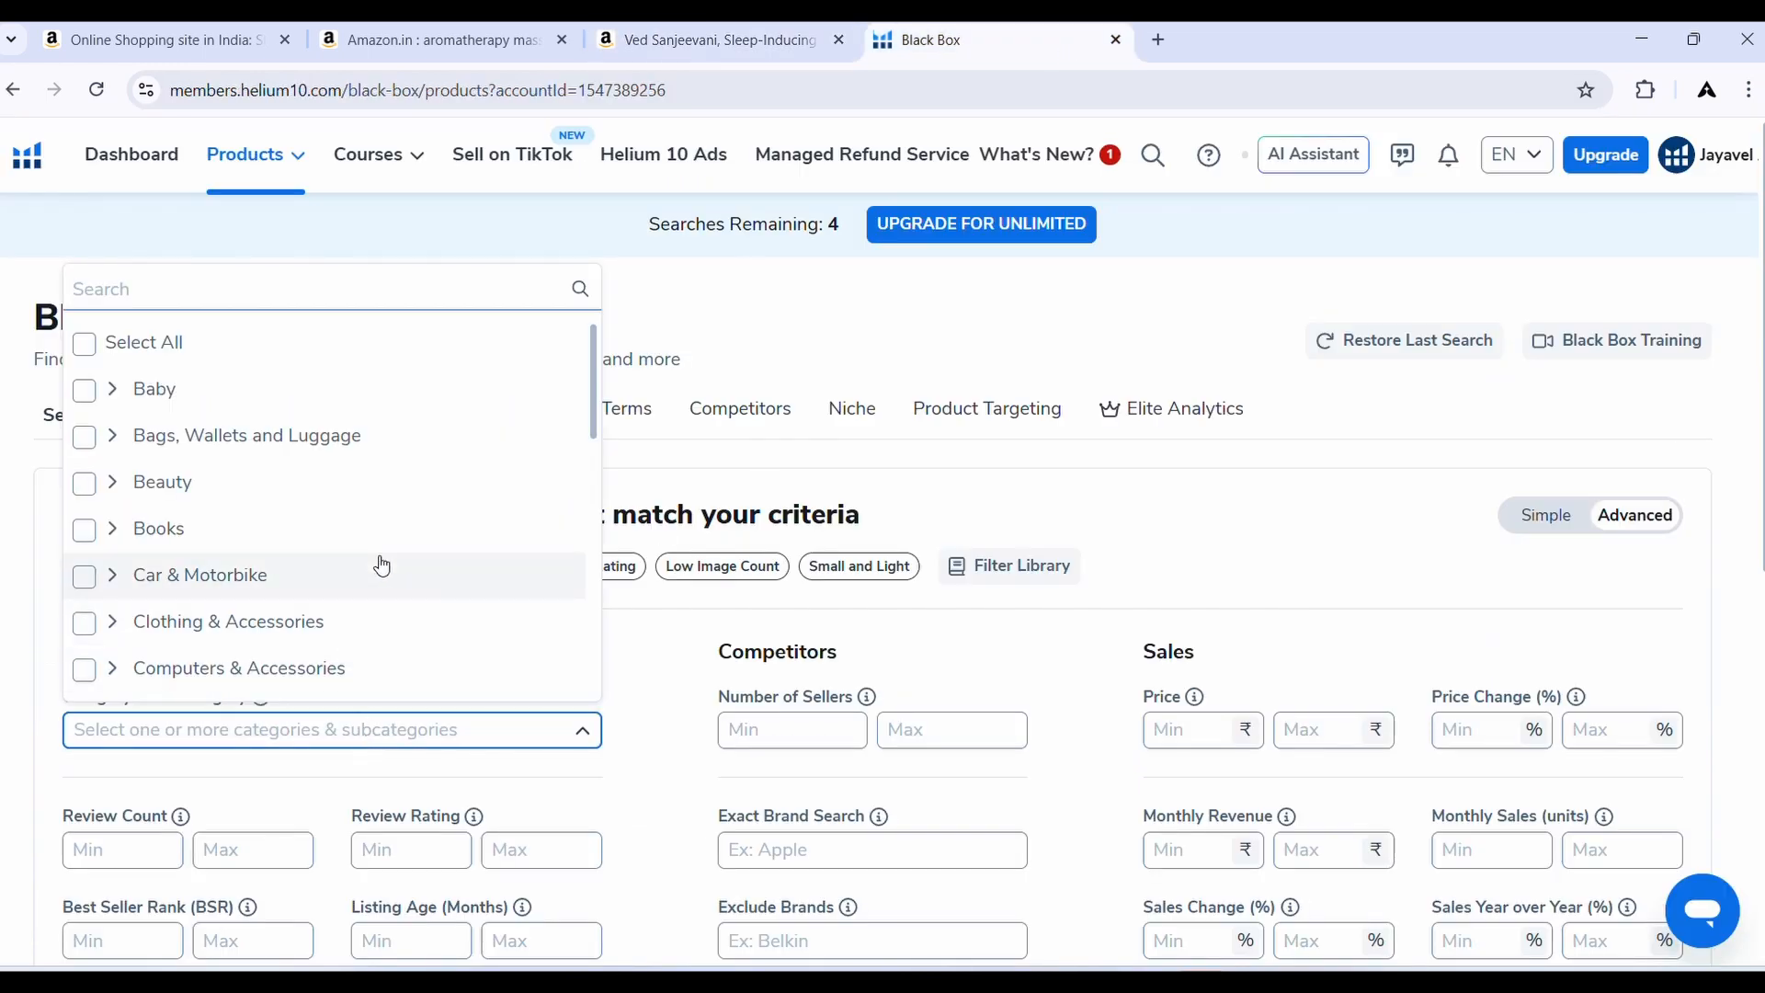
pyautogui.scroll(-4, 337, 549)
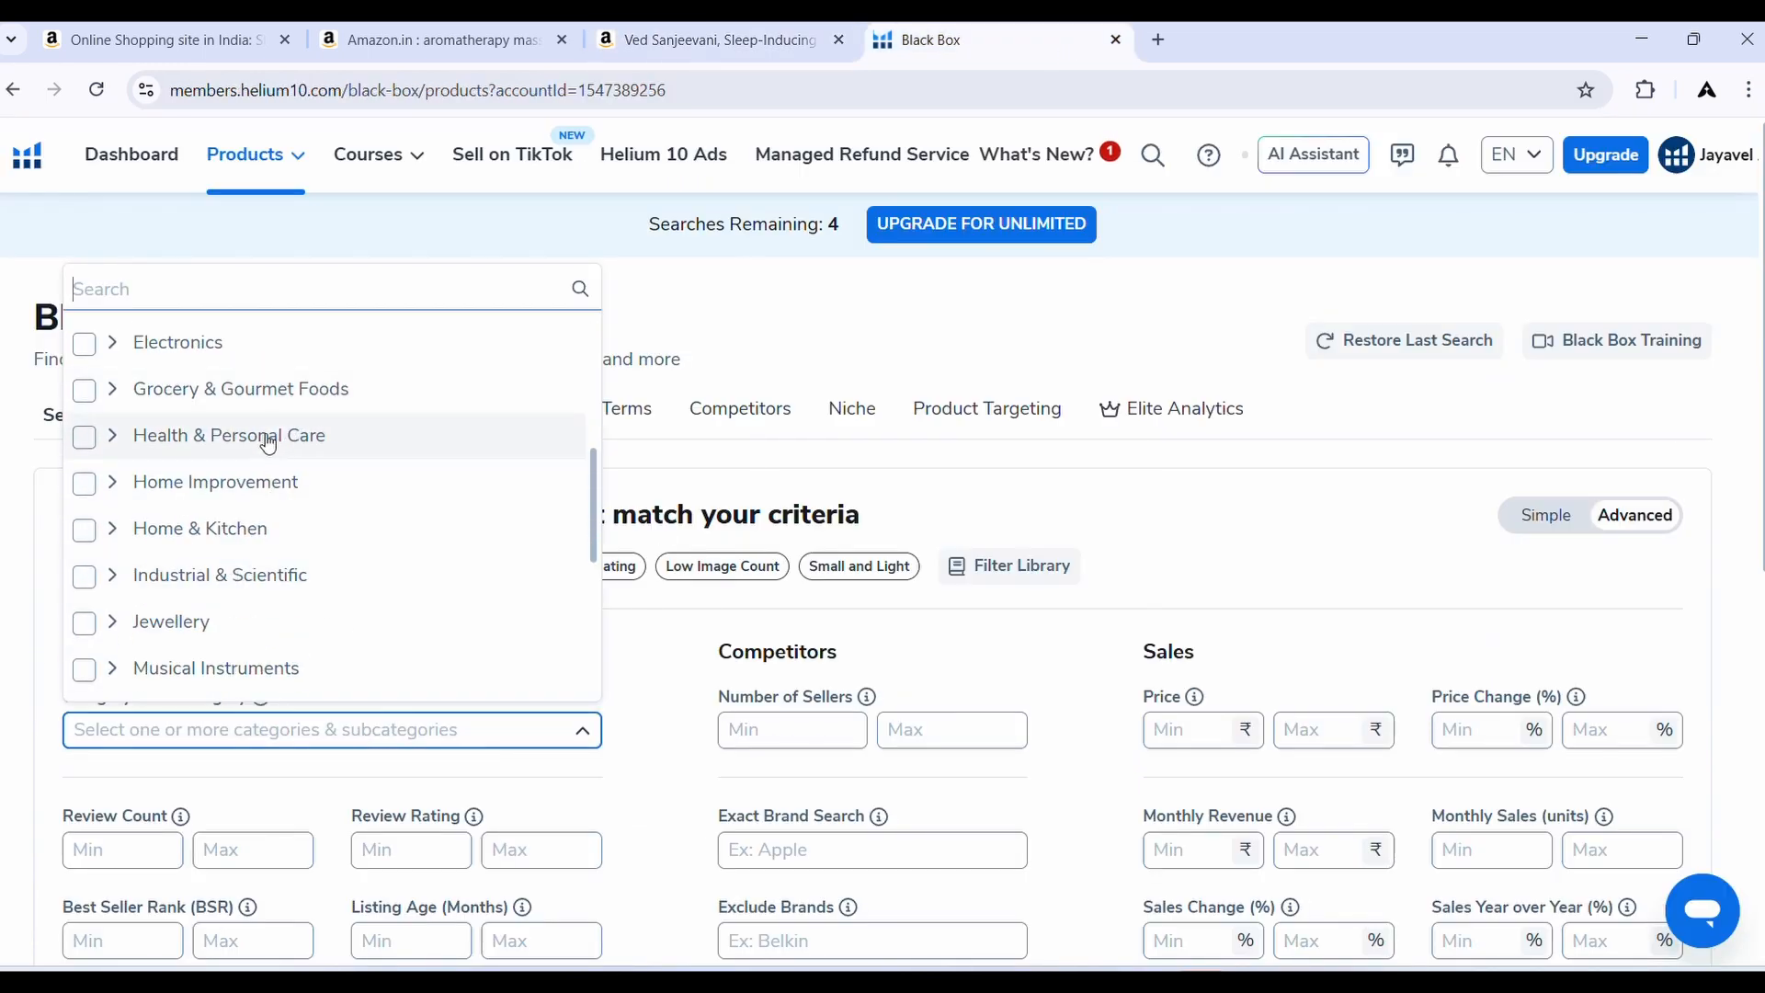
pyautogui.click(115, 448)
# Check the second level of the listing's category path and expand Health Care under Health & Personal Care in Black Box
pyautogui.click(671, 39)
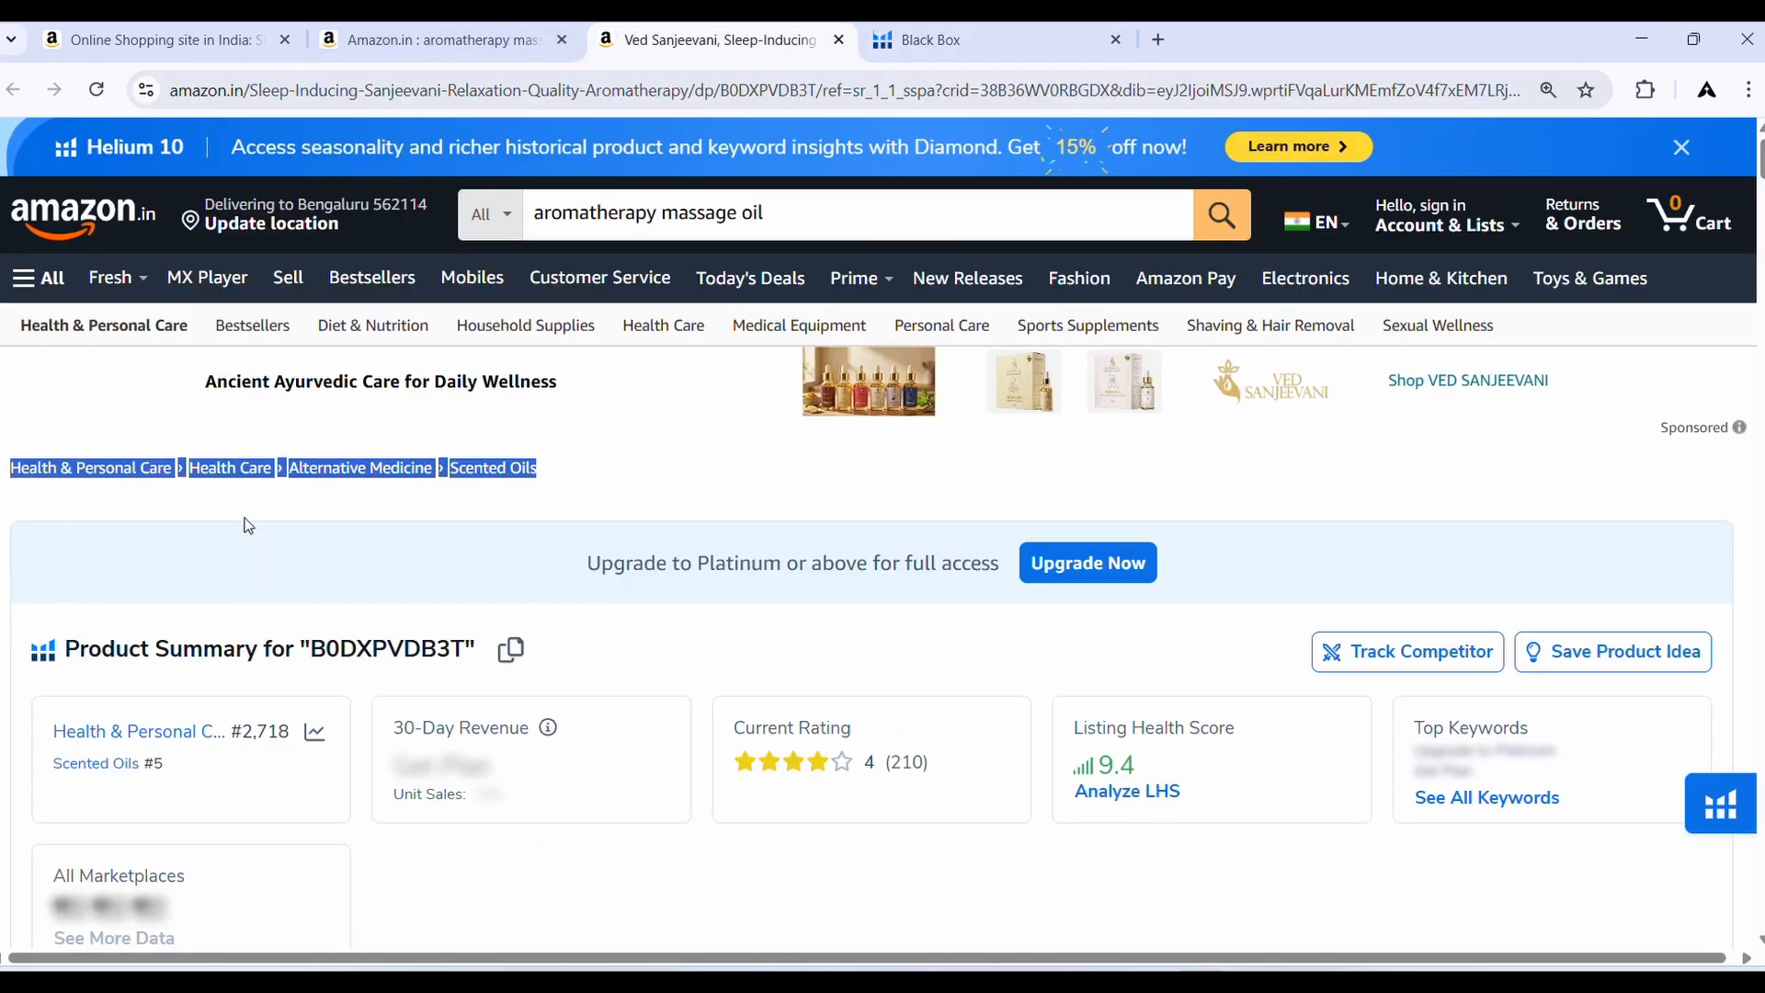
pyautogui.click(1028, 52)
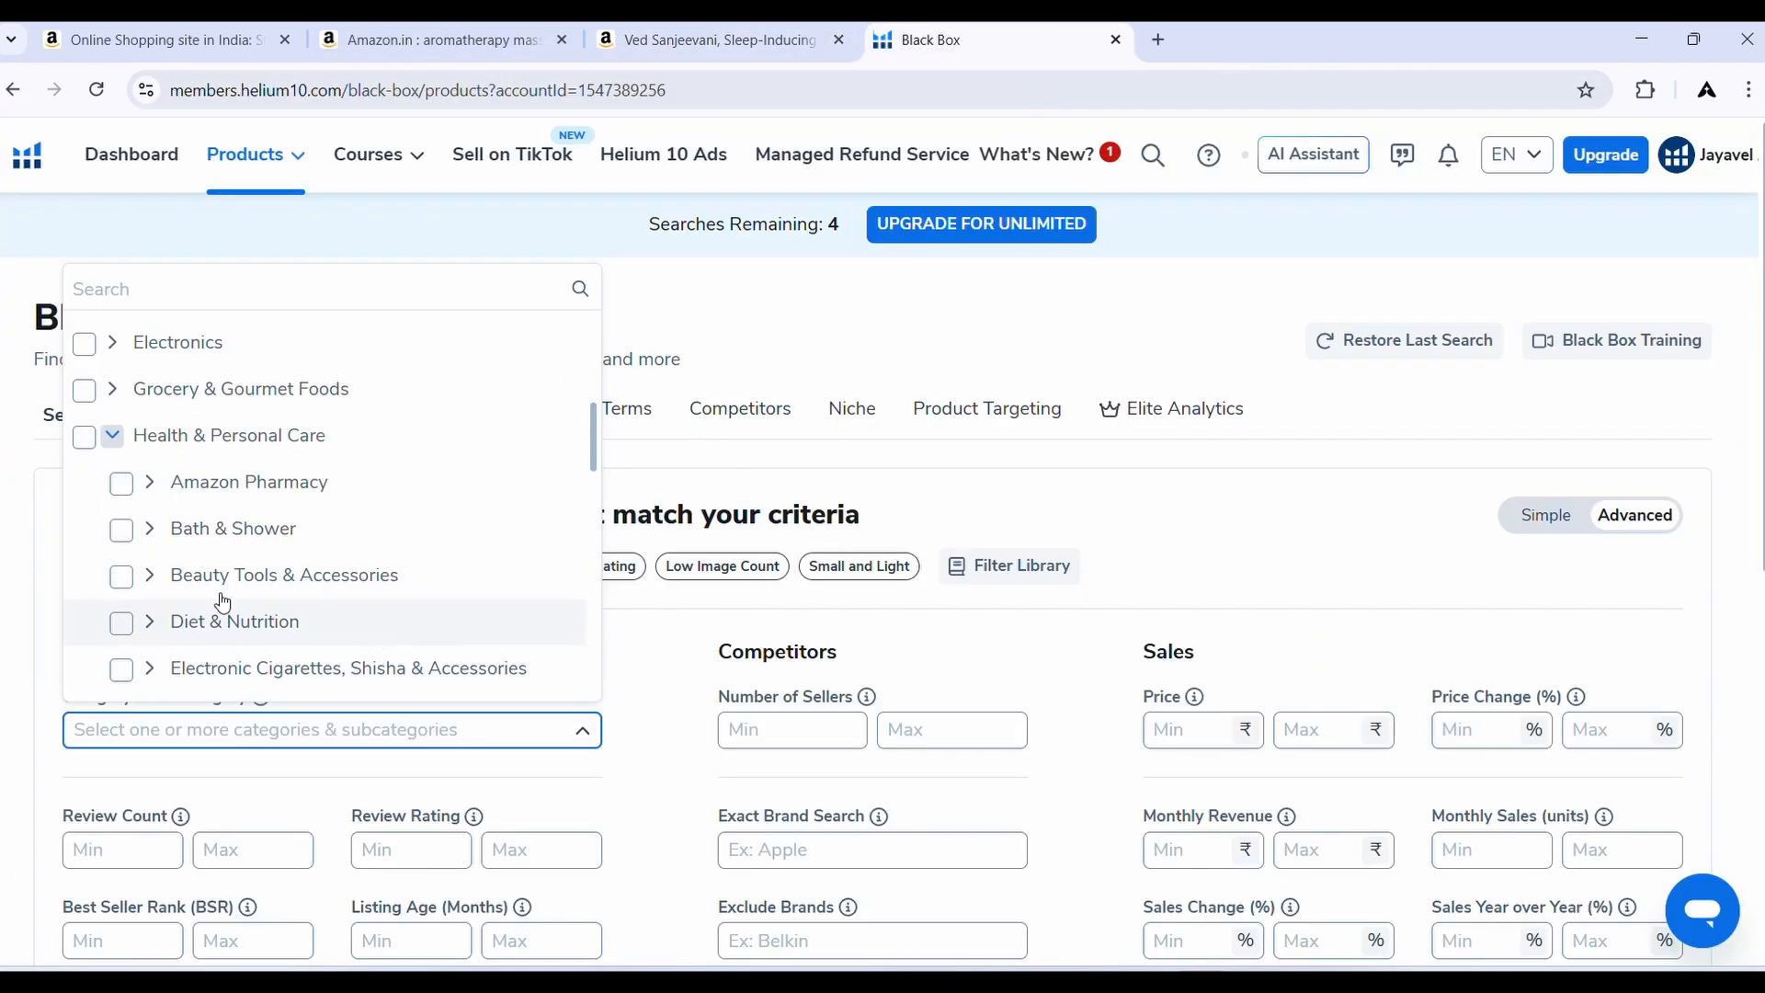
pyautogui.scroll(-4, 230, 575)
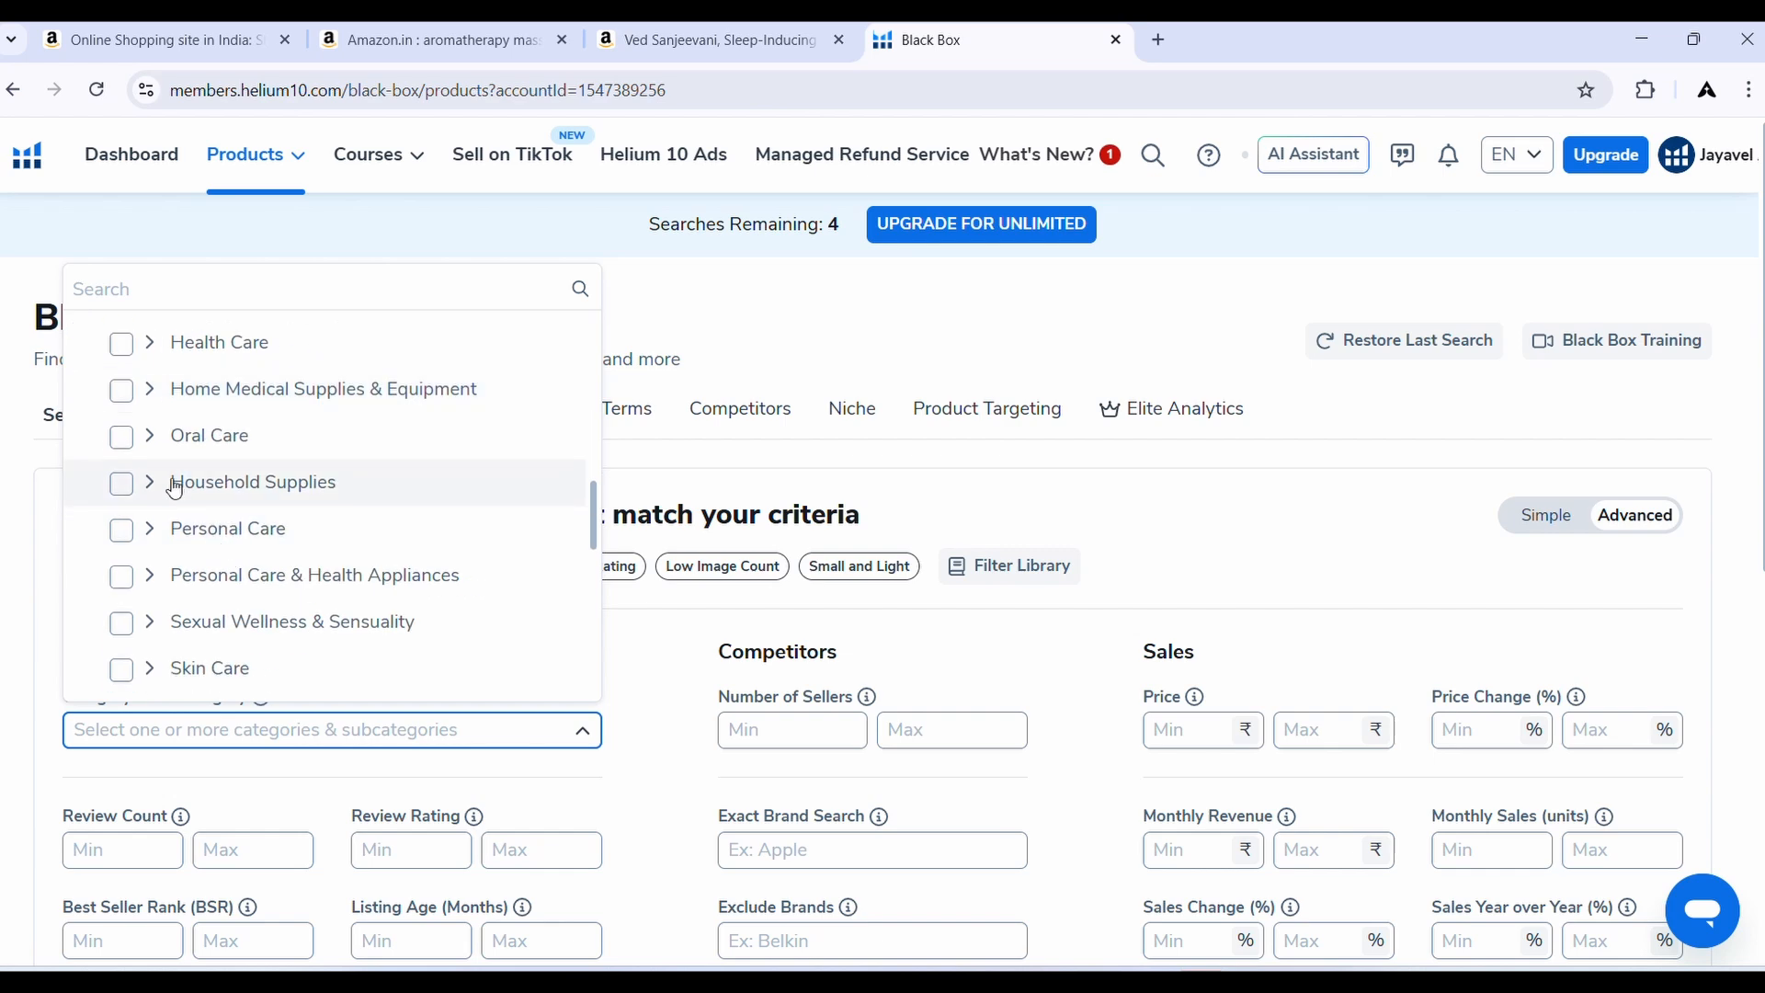
pyautogui.scroll(-5, 217, 576)
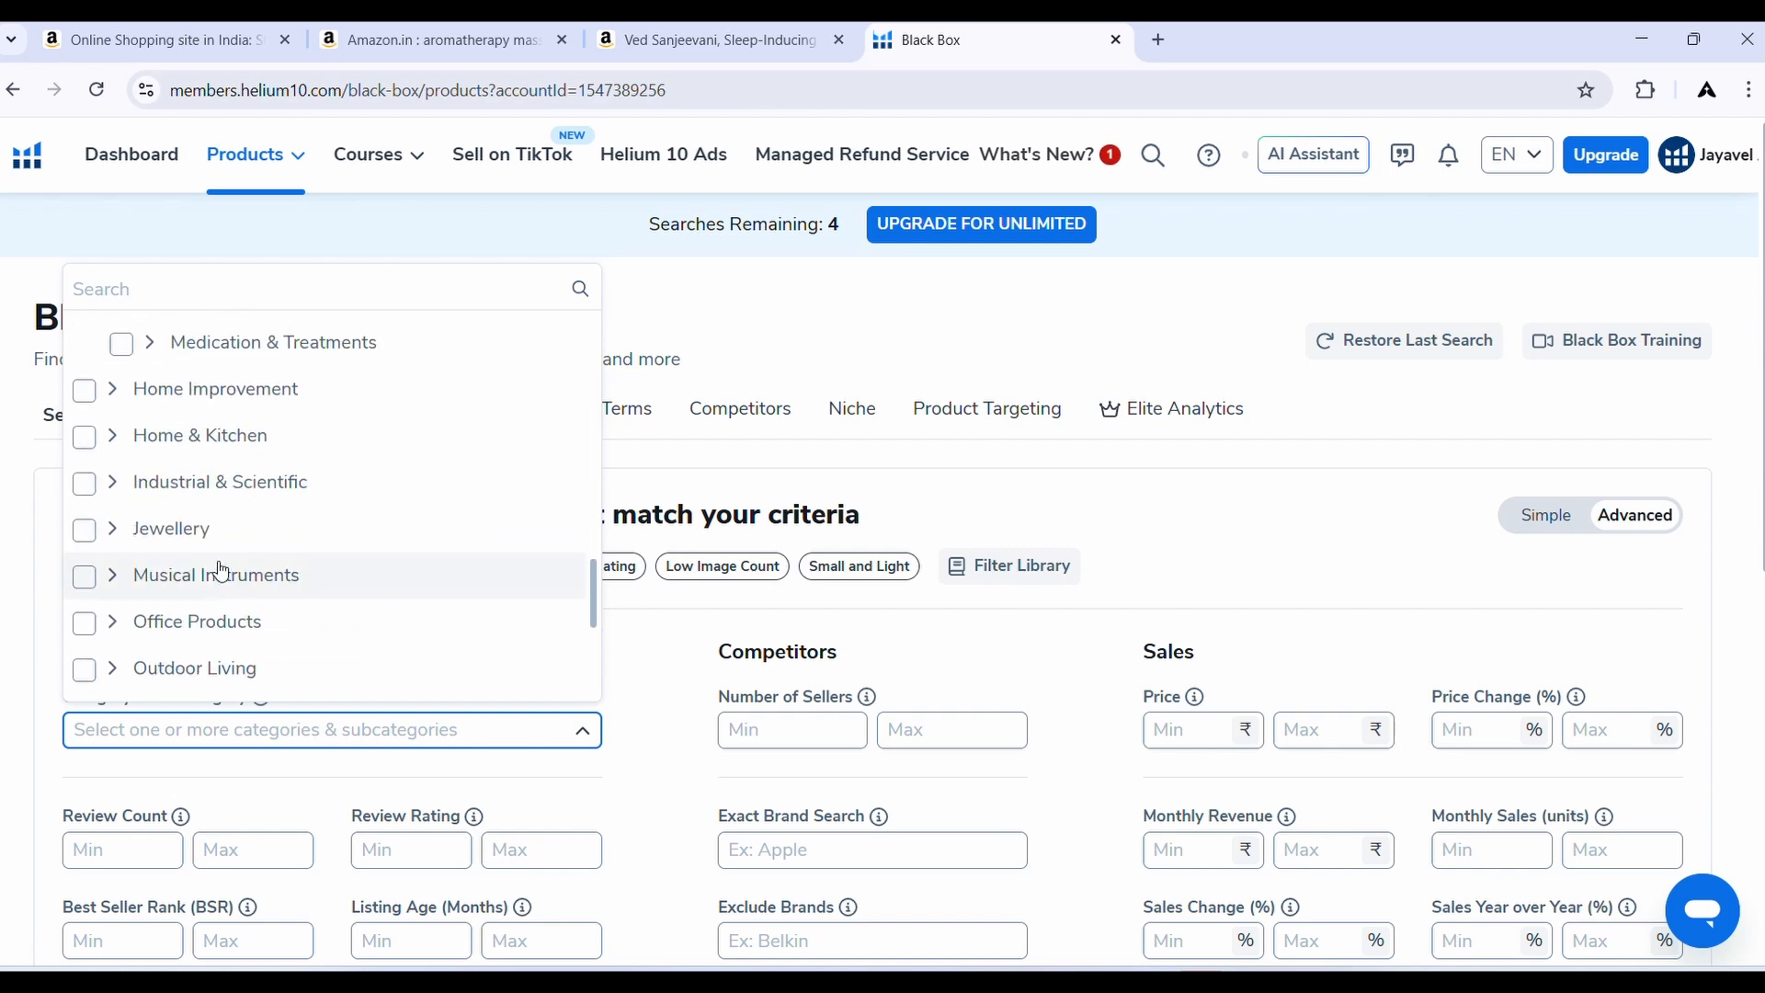
pyautogui.scroll(10, 225, 497)
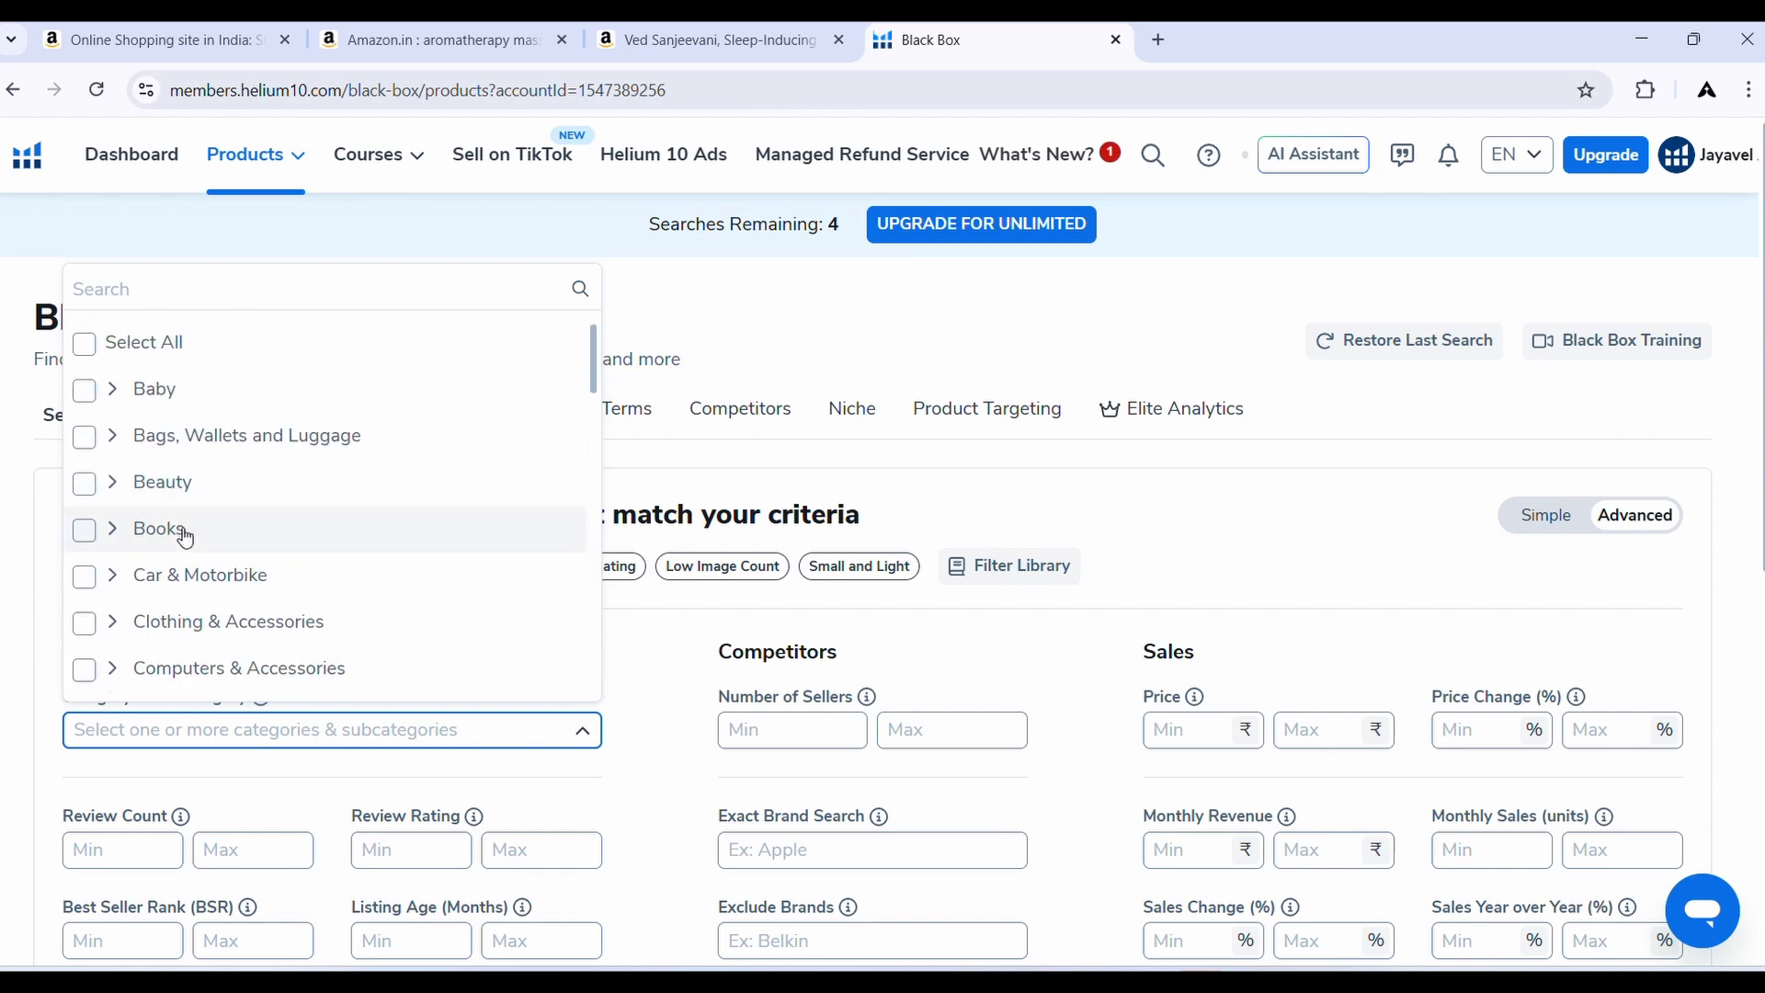
pyautogui.scroll(-4, 220, 496)
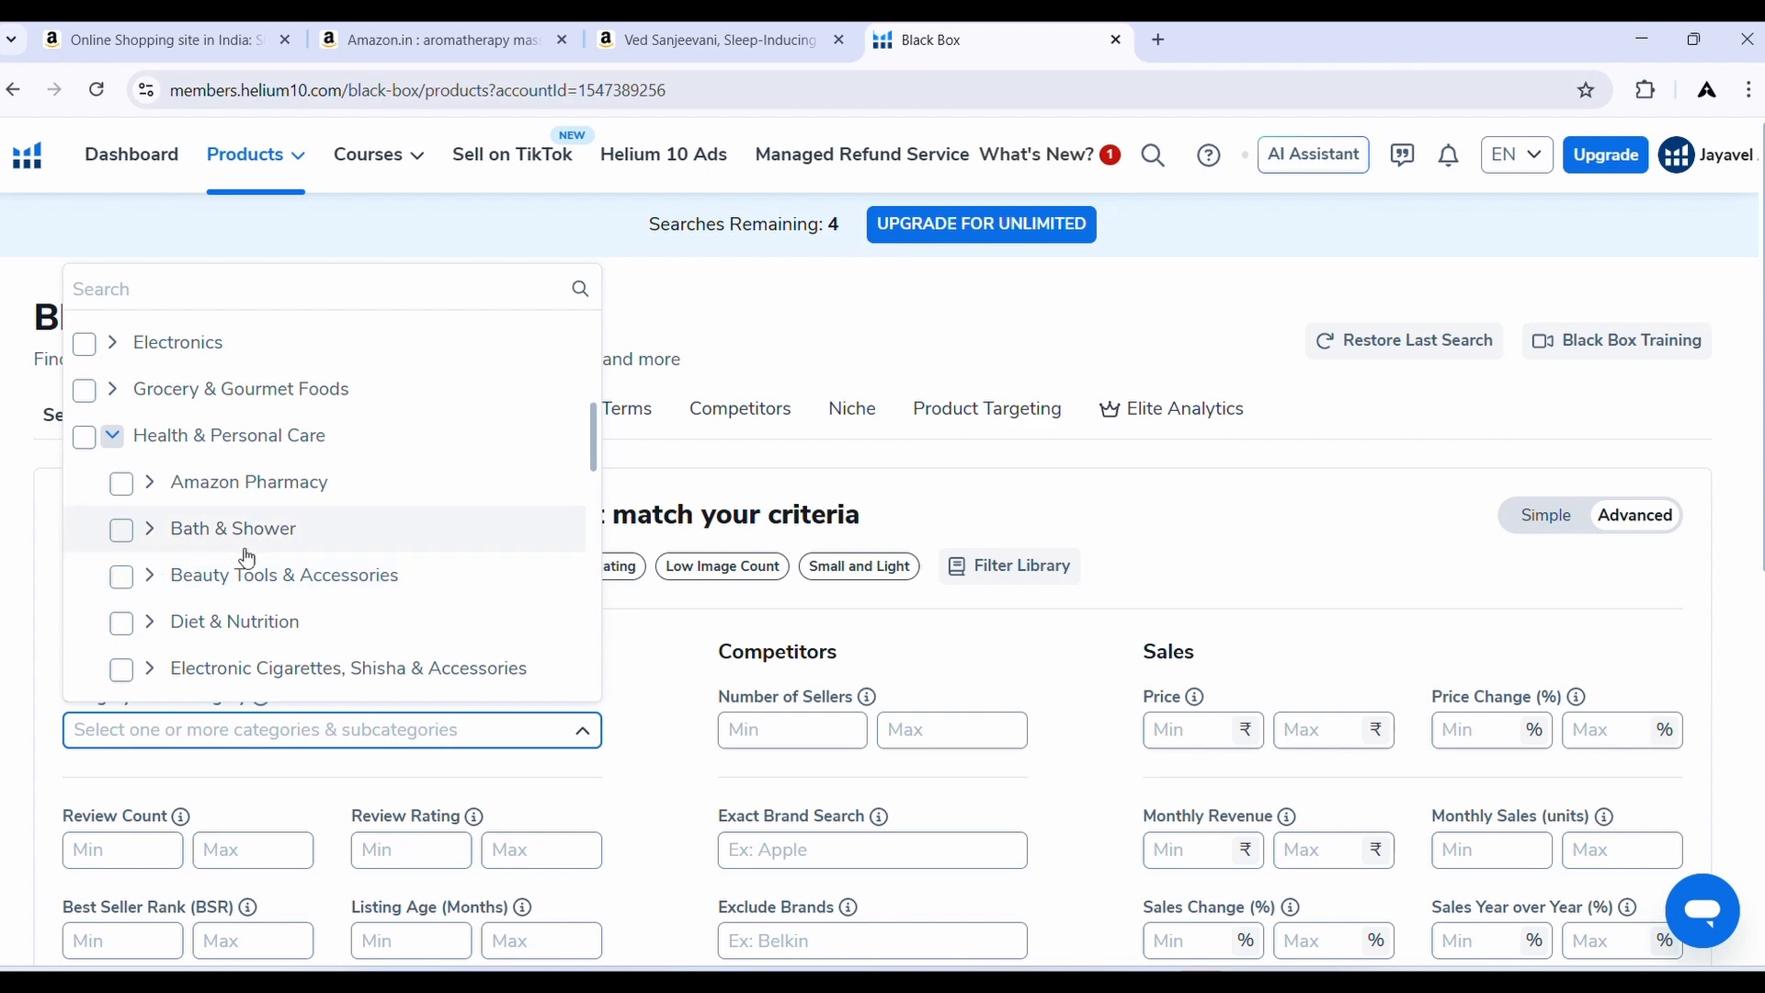
pyautogui.click(653, 49)
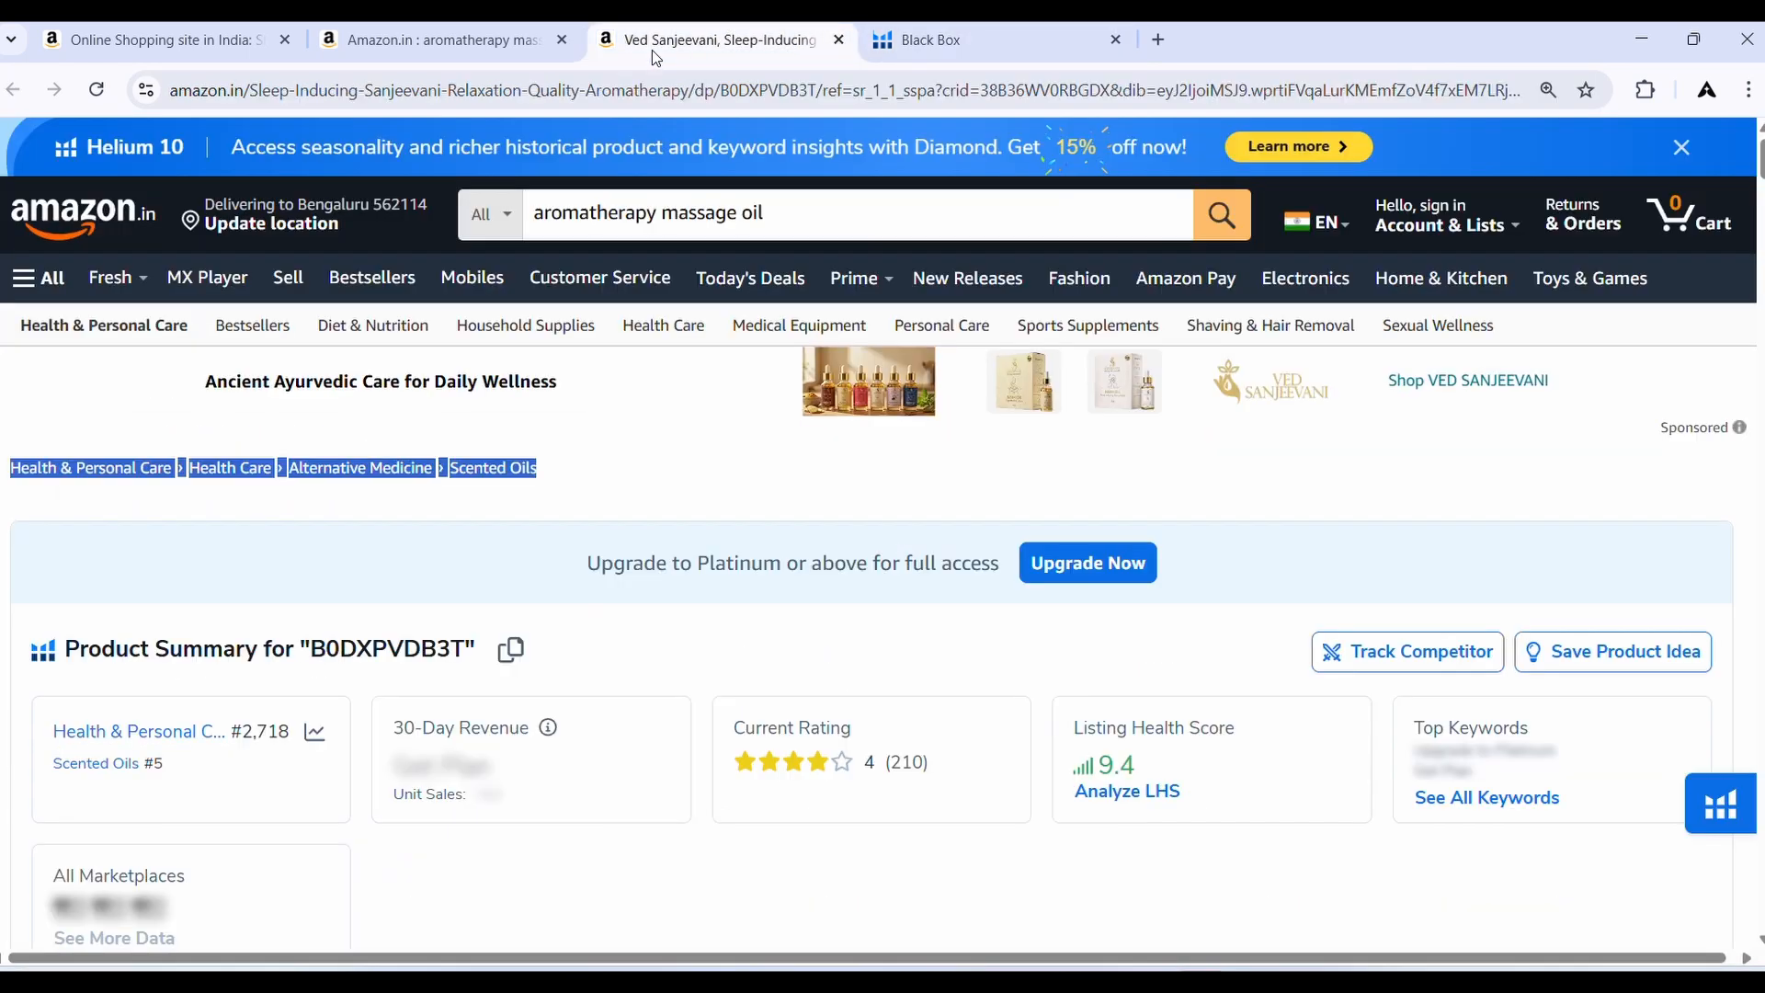
pyautogui.click(191, 532)
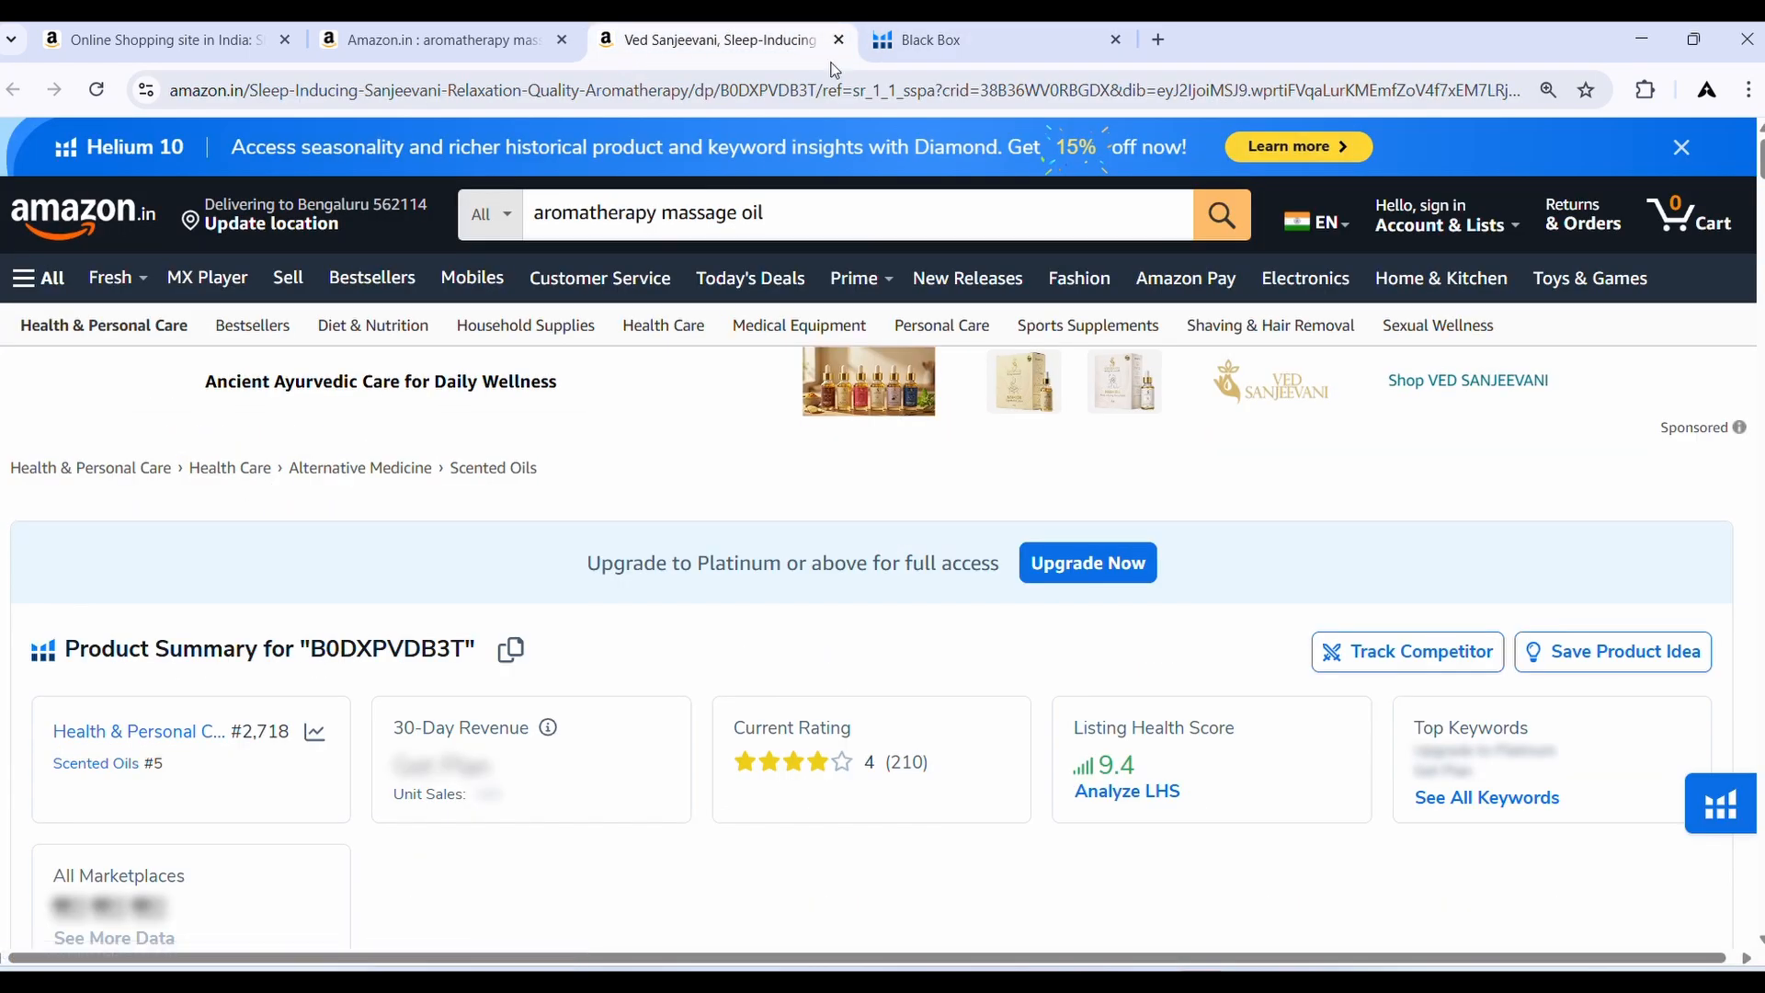
pyautogui.click(913, 46)
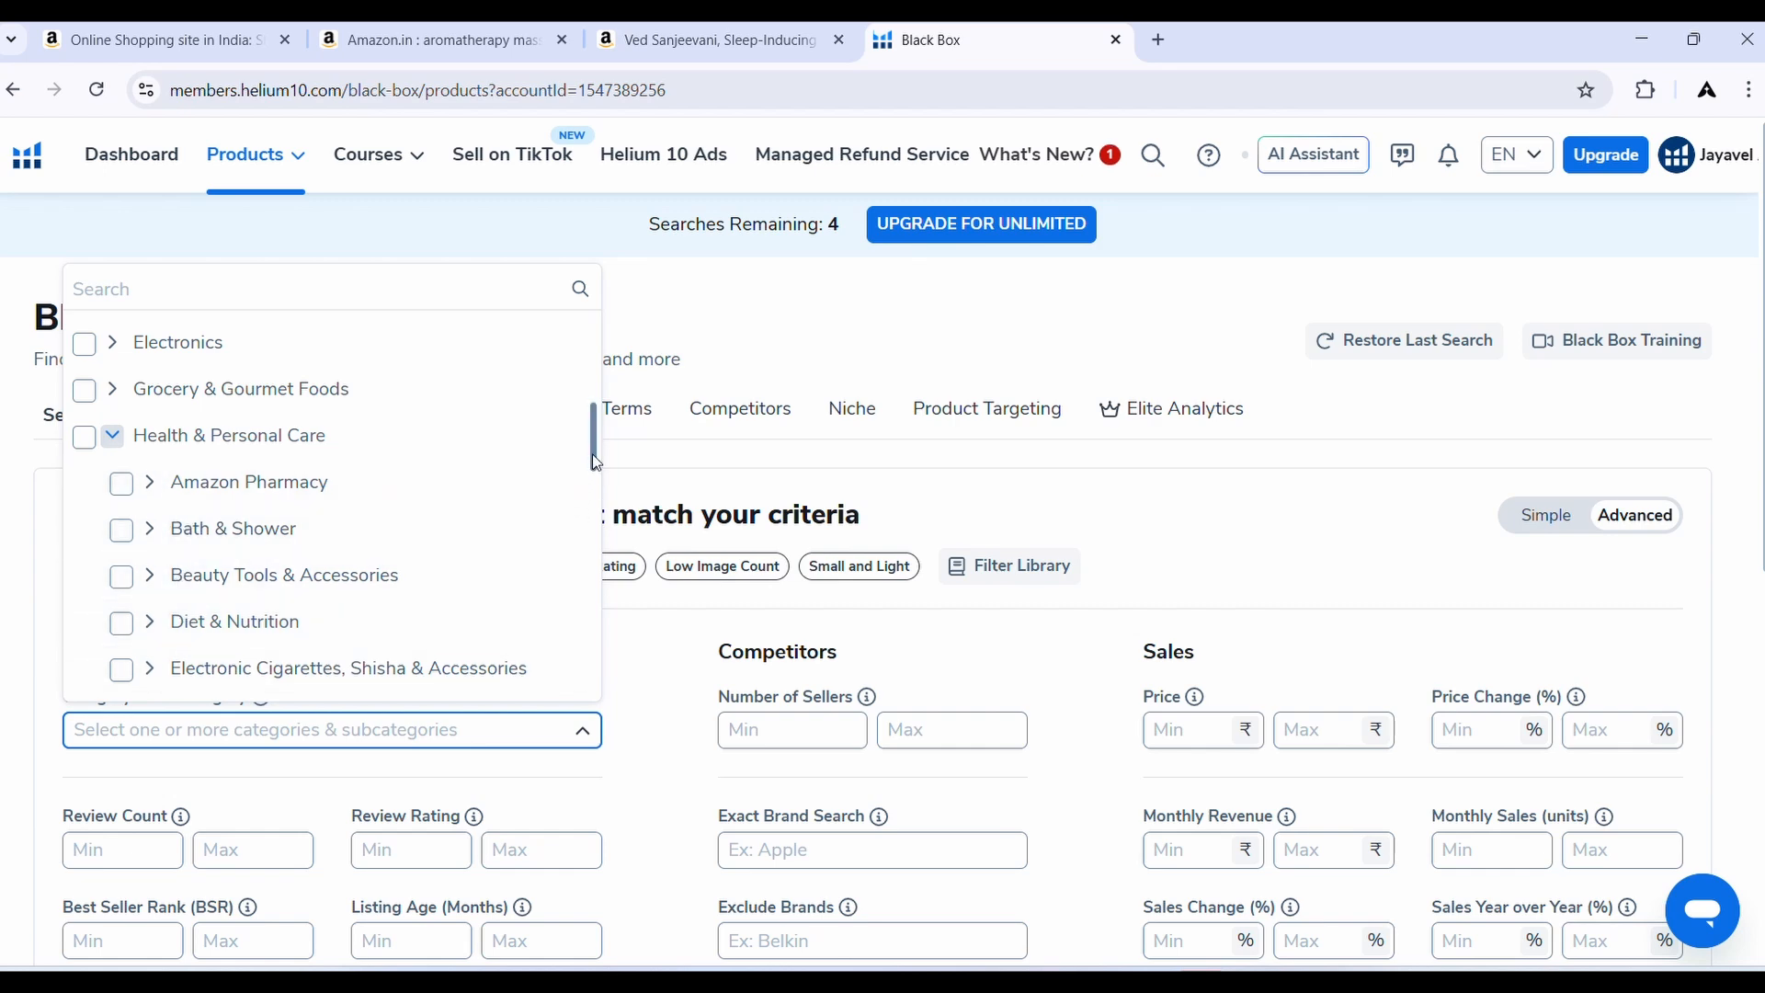
pyautogui.scroll(-3, 597, 463)
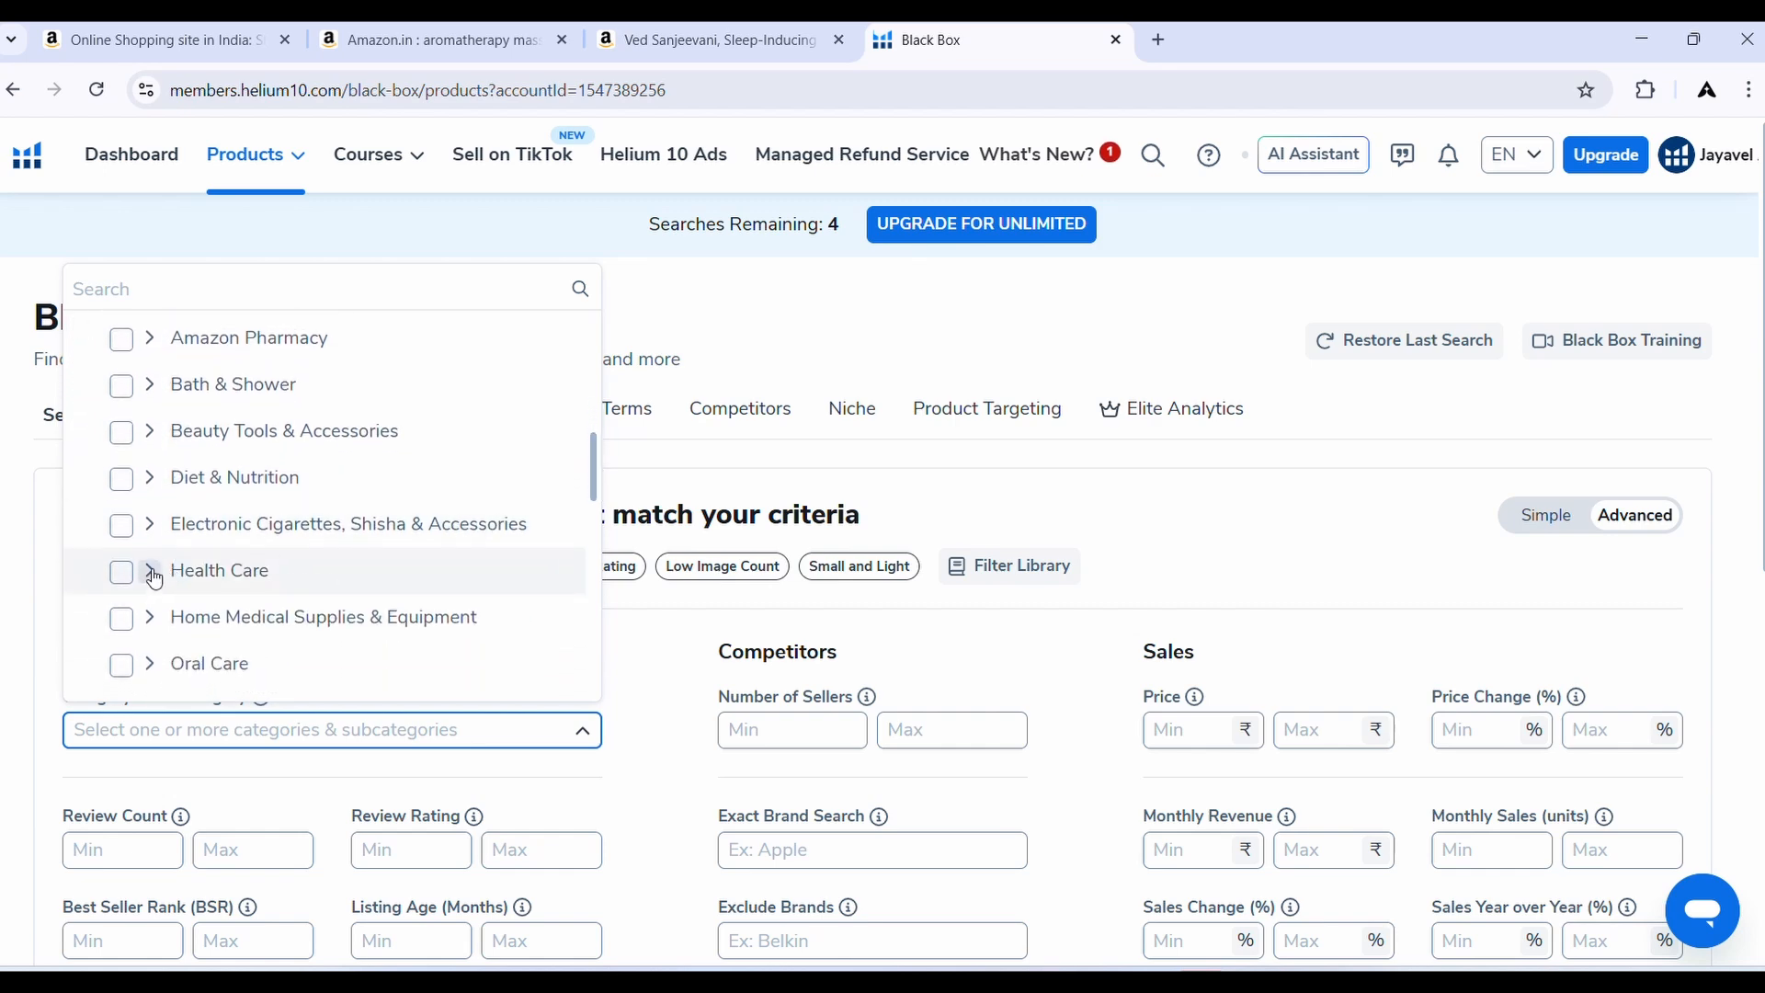
pyautogui.click(151, 574)
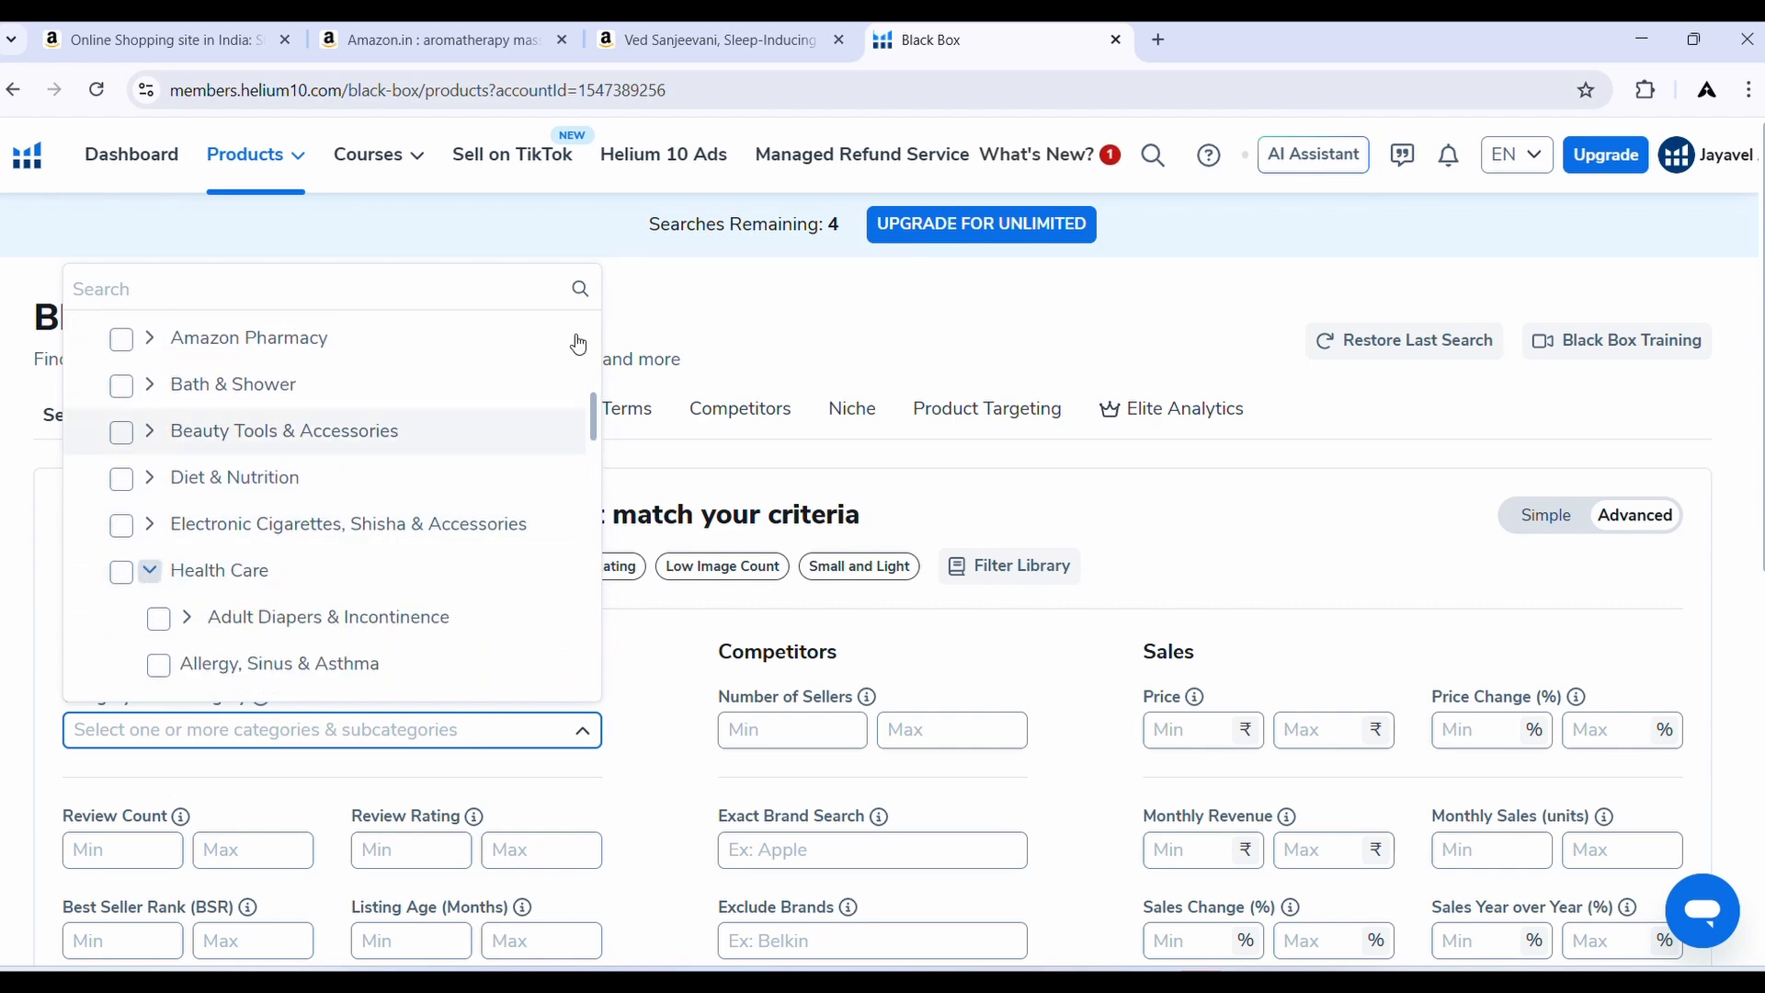
# Recheck the listing's category path and expand Alternative Medicine under Health Care in the Black Box category filter
pyautogui.click(668, 41)
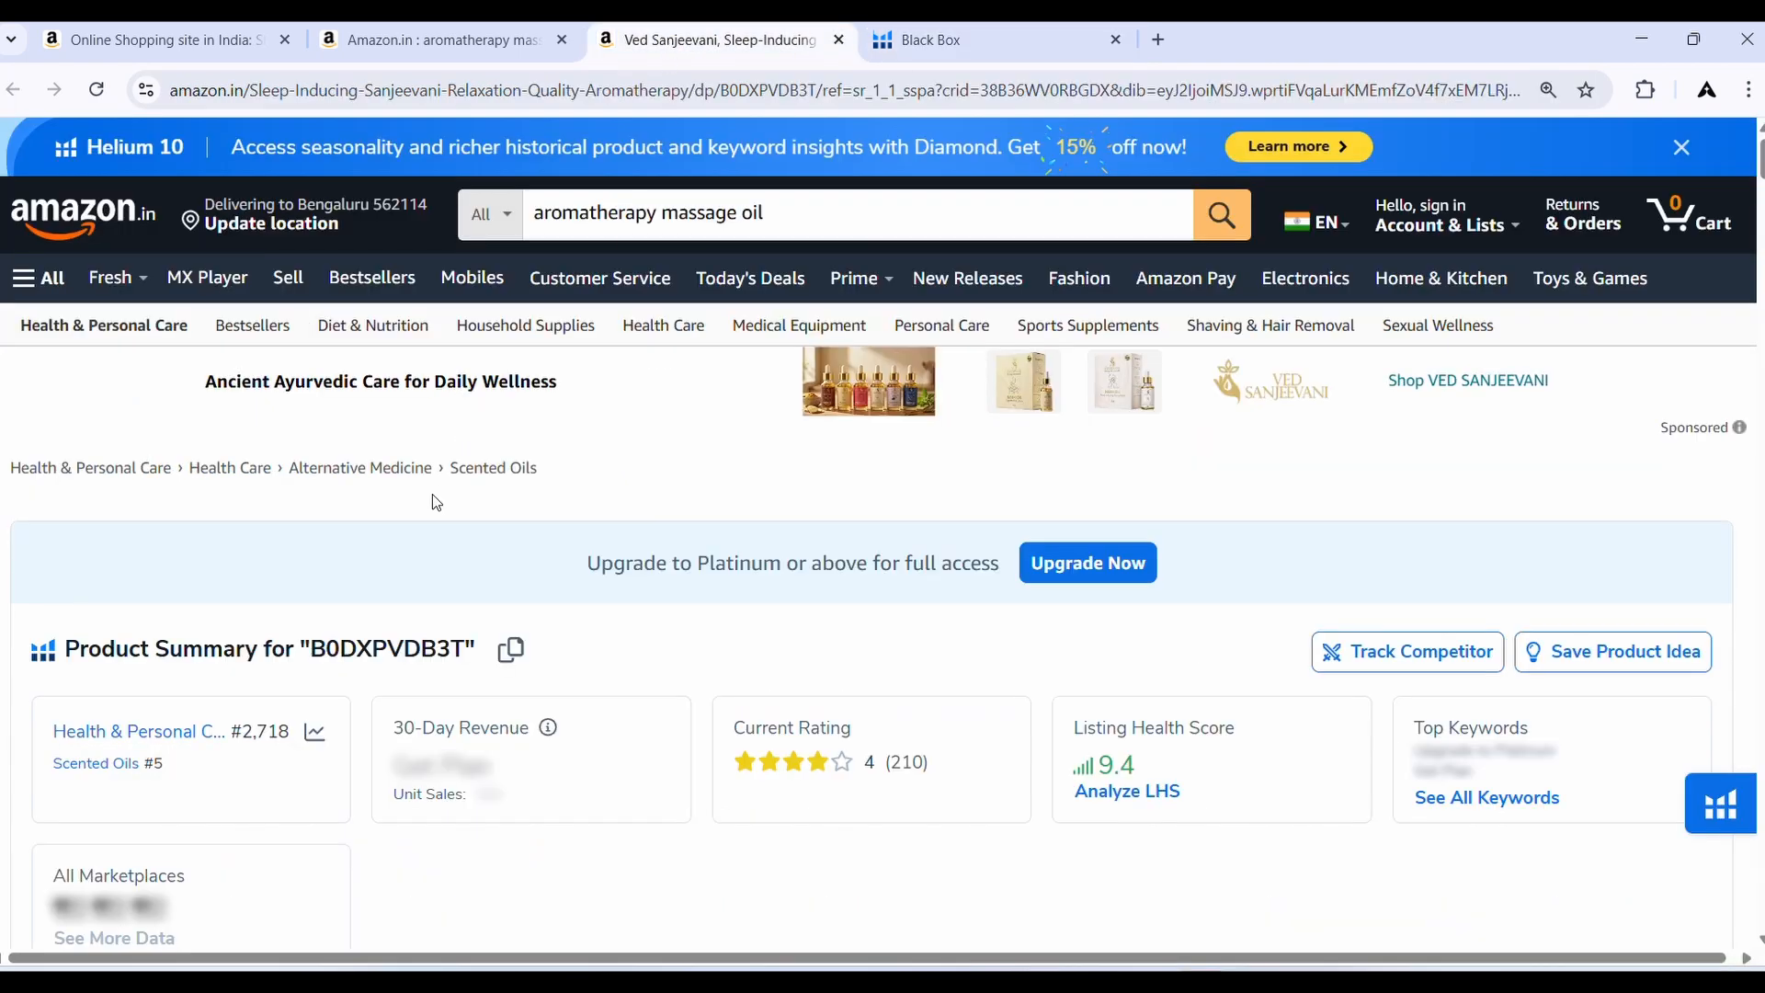
pyautogui.click(1048, 43)
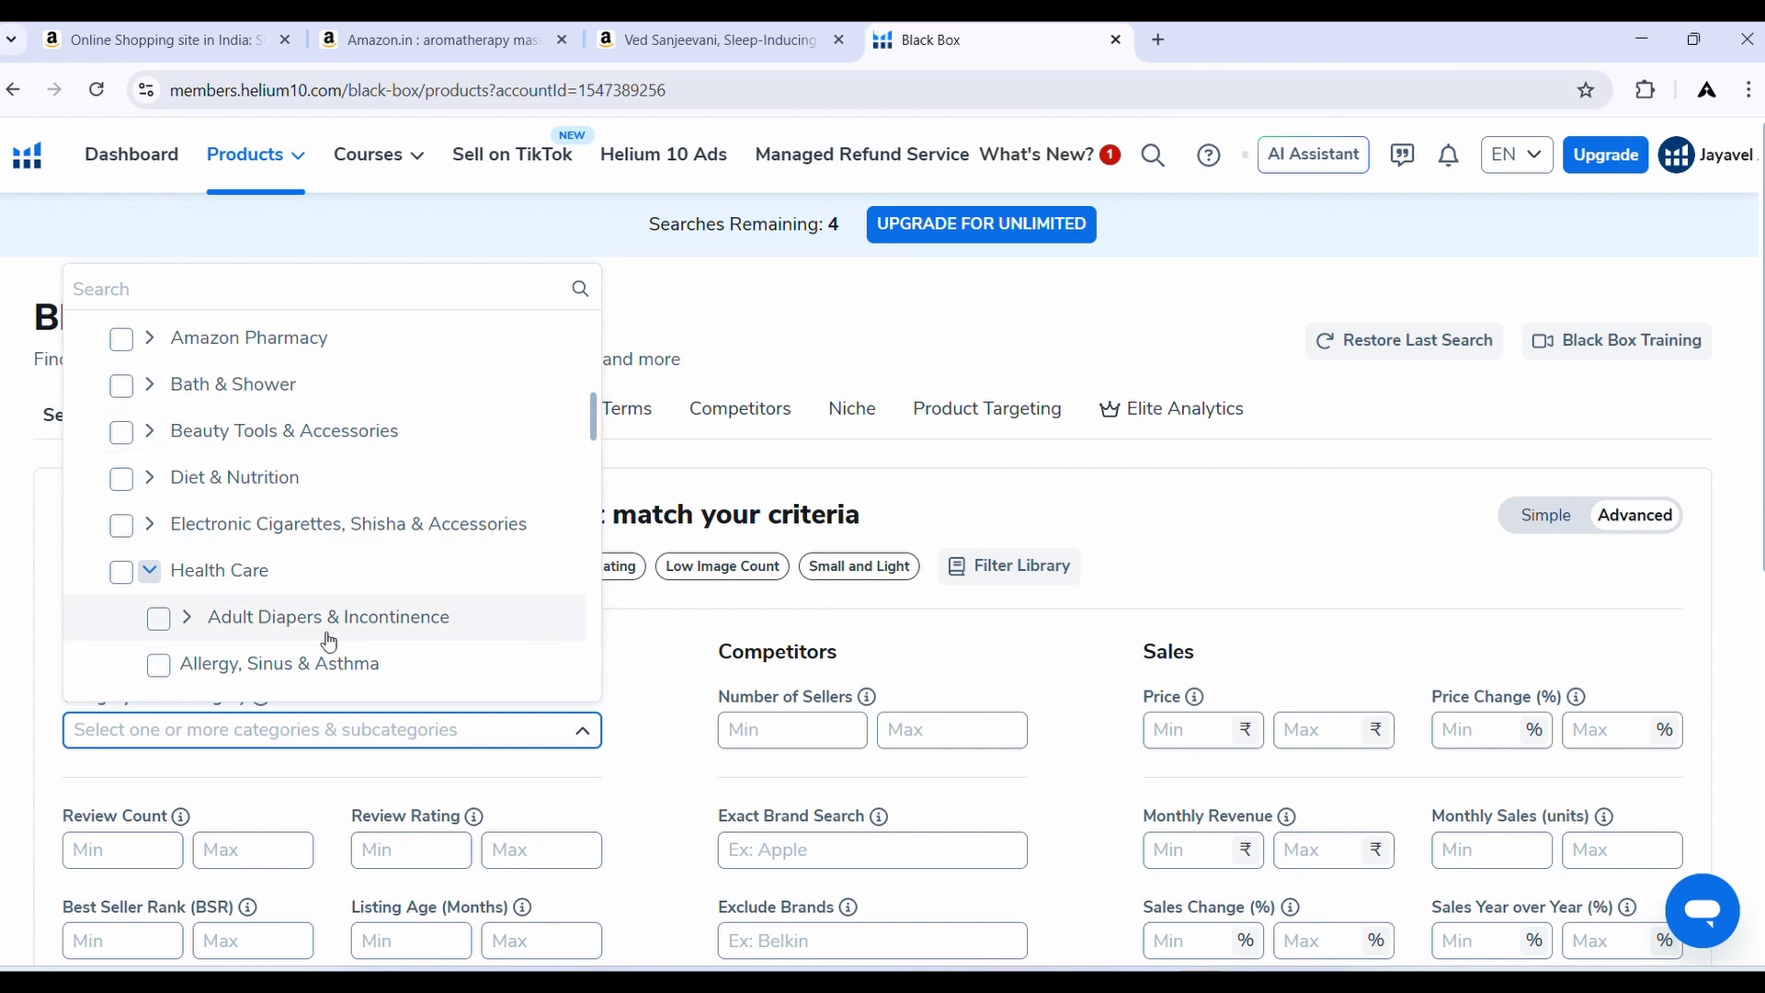
pyautogui.moveTo(596, 434); pyautogui.dragTo(597, 477)
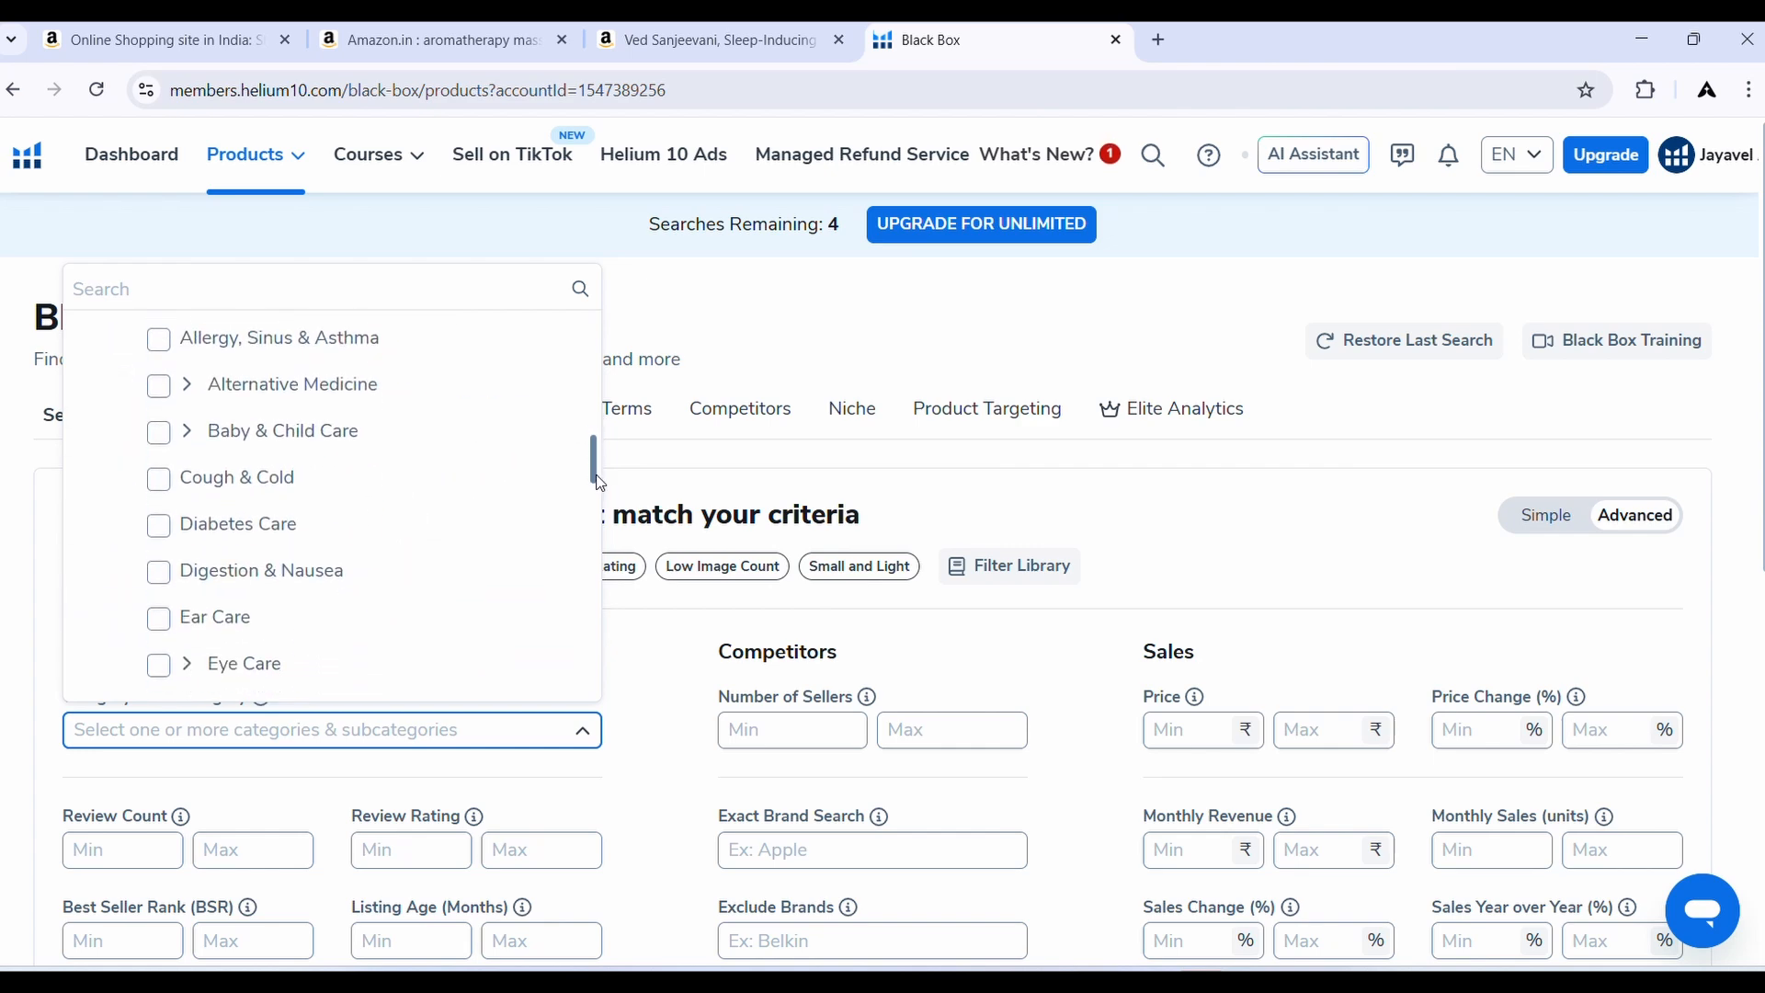
pyautogui.click(188, 395)
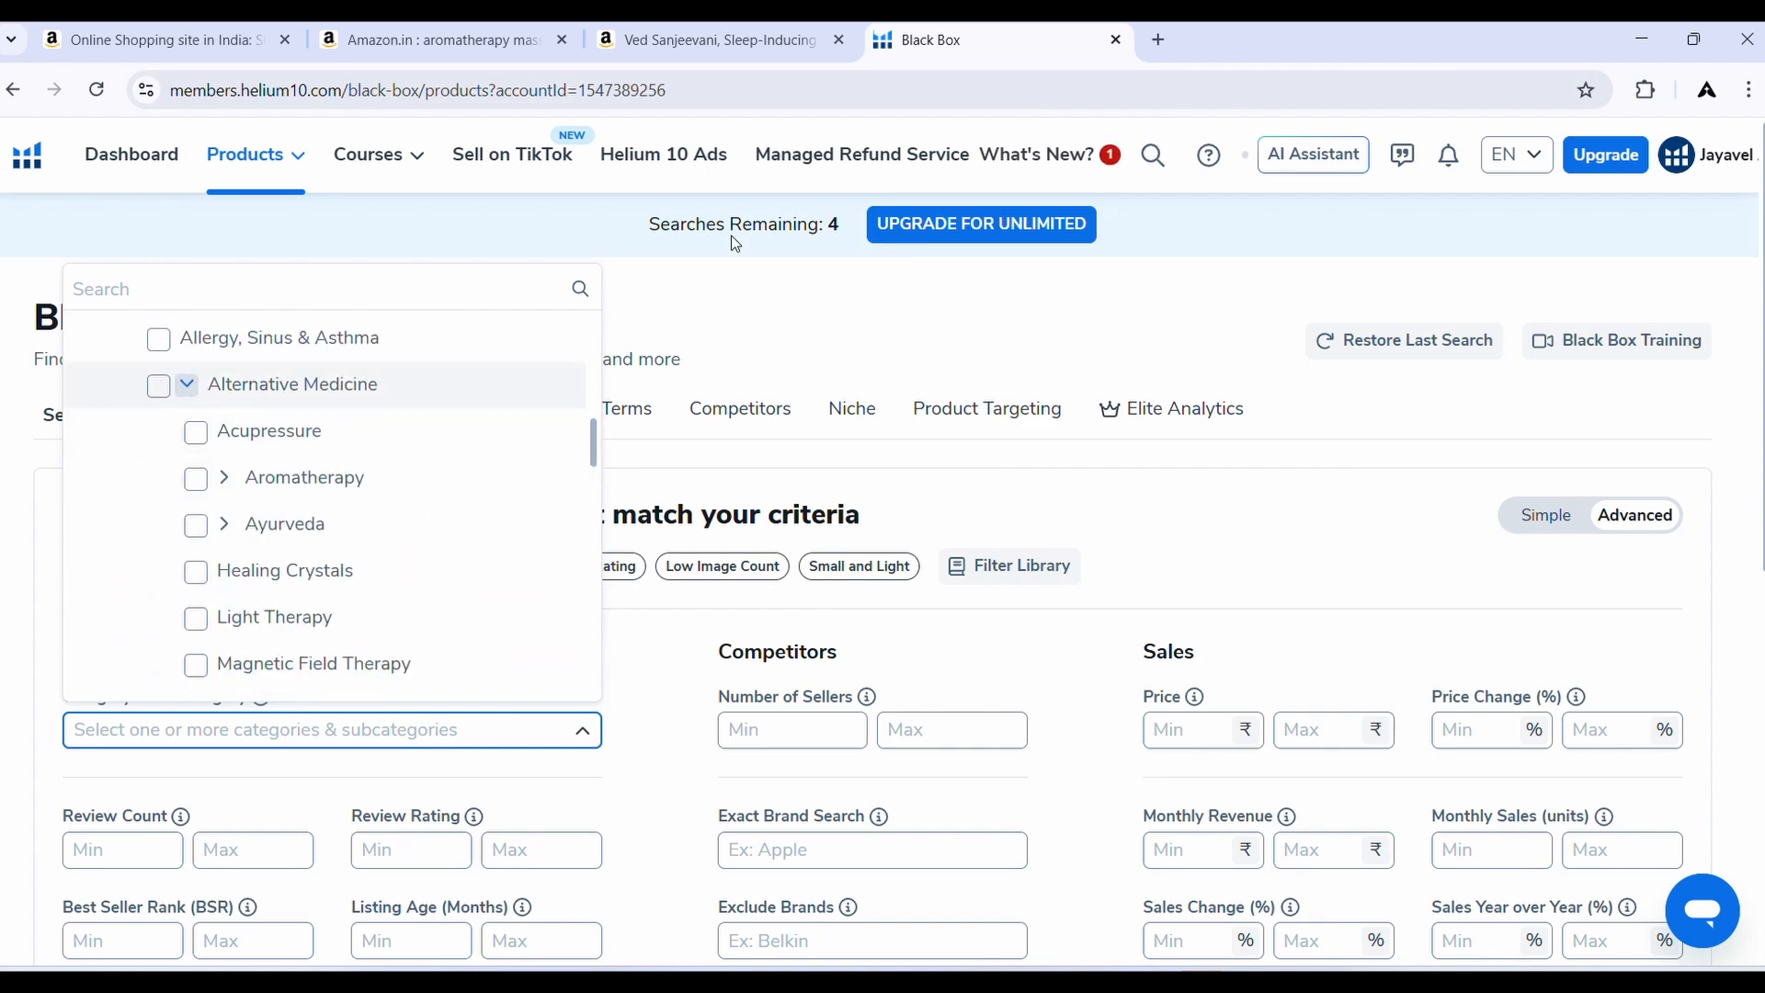
# Confirm the last category on the listing and select Scented Oils under Alternative Medicine as the Black Box subcategory
pyautogui.click(661, 46)
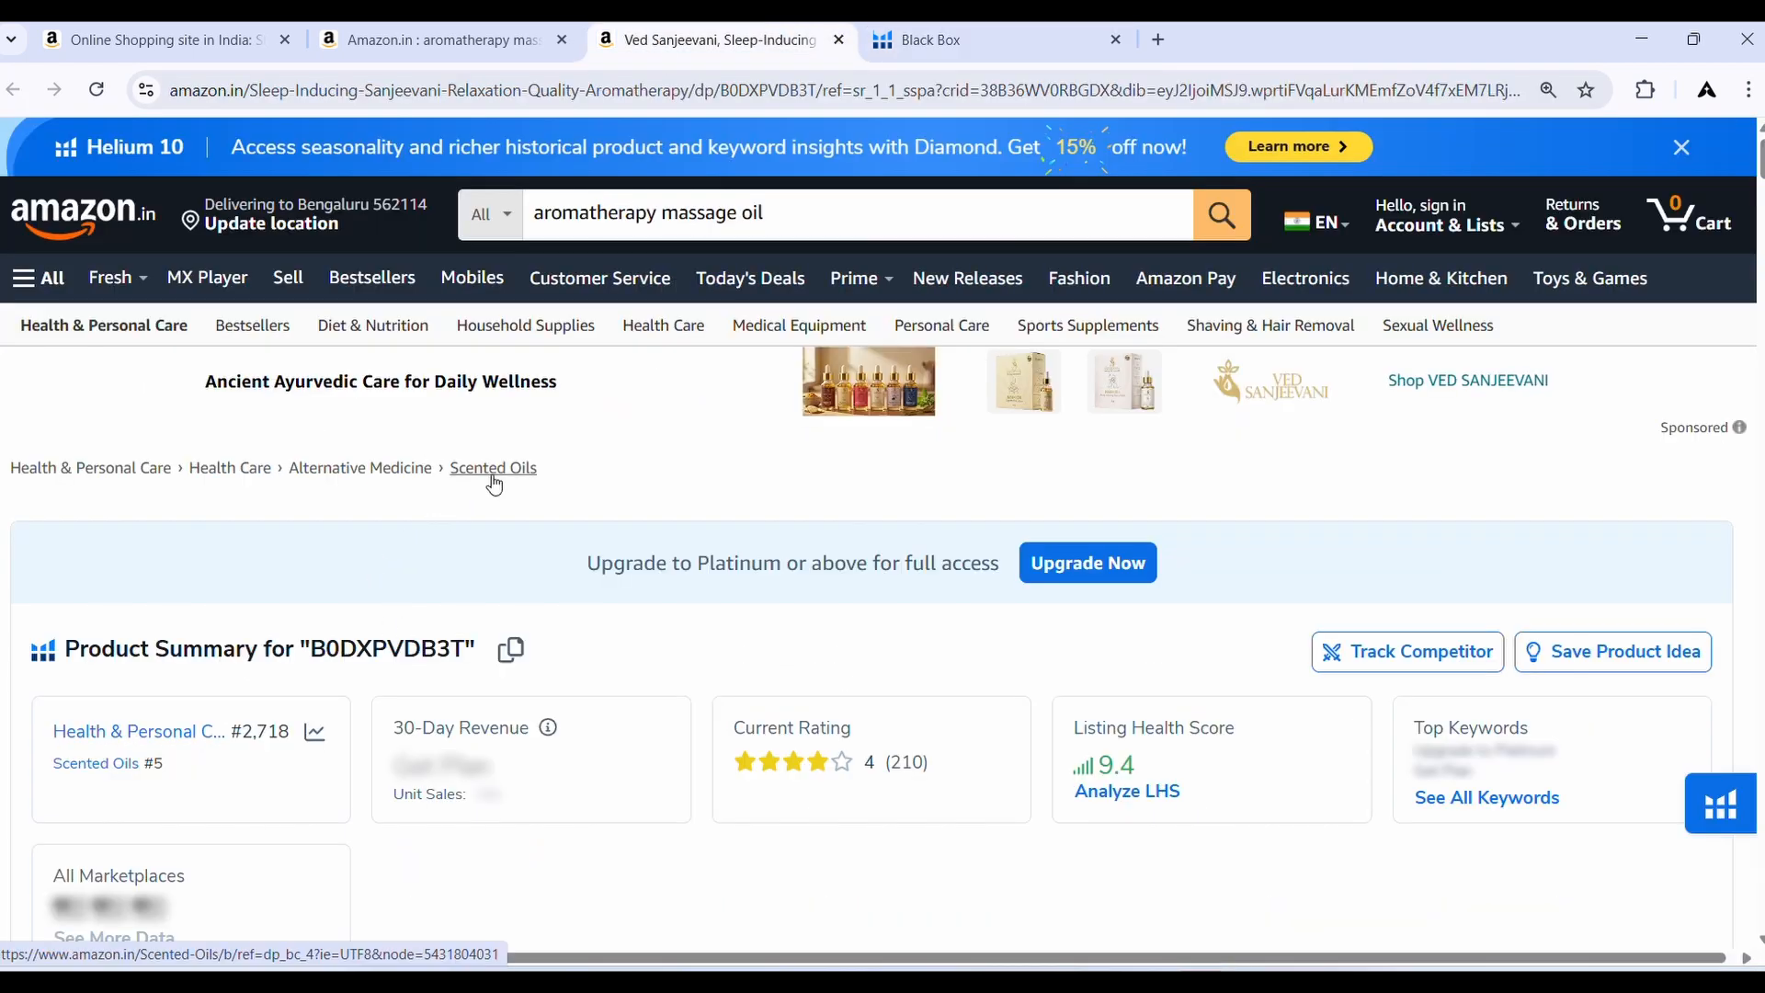
pyautogui.click(1069, 41)
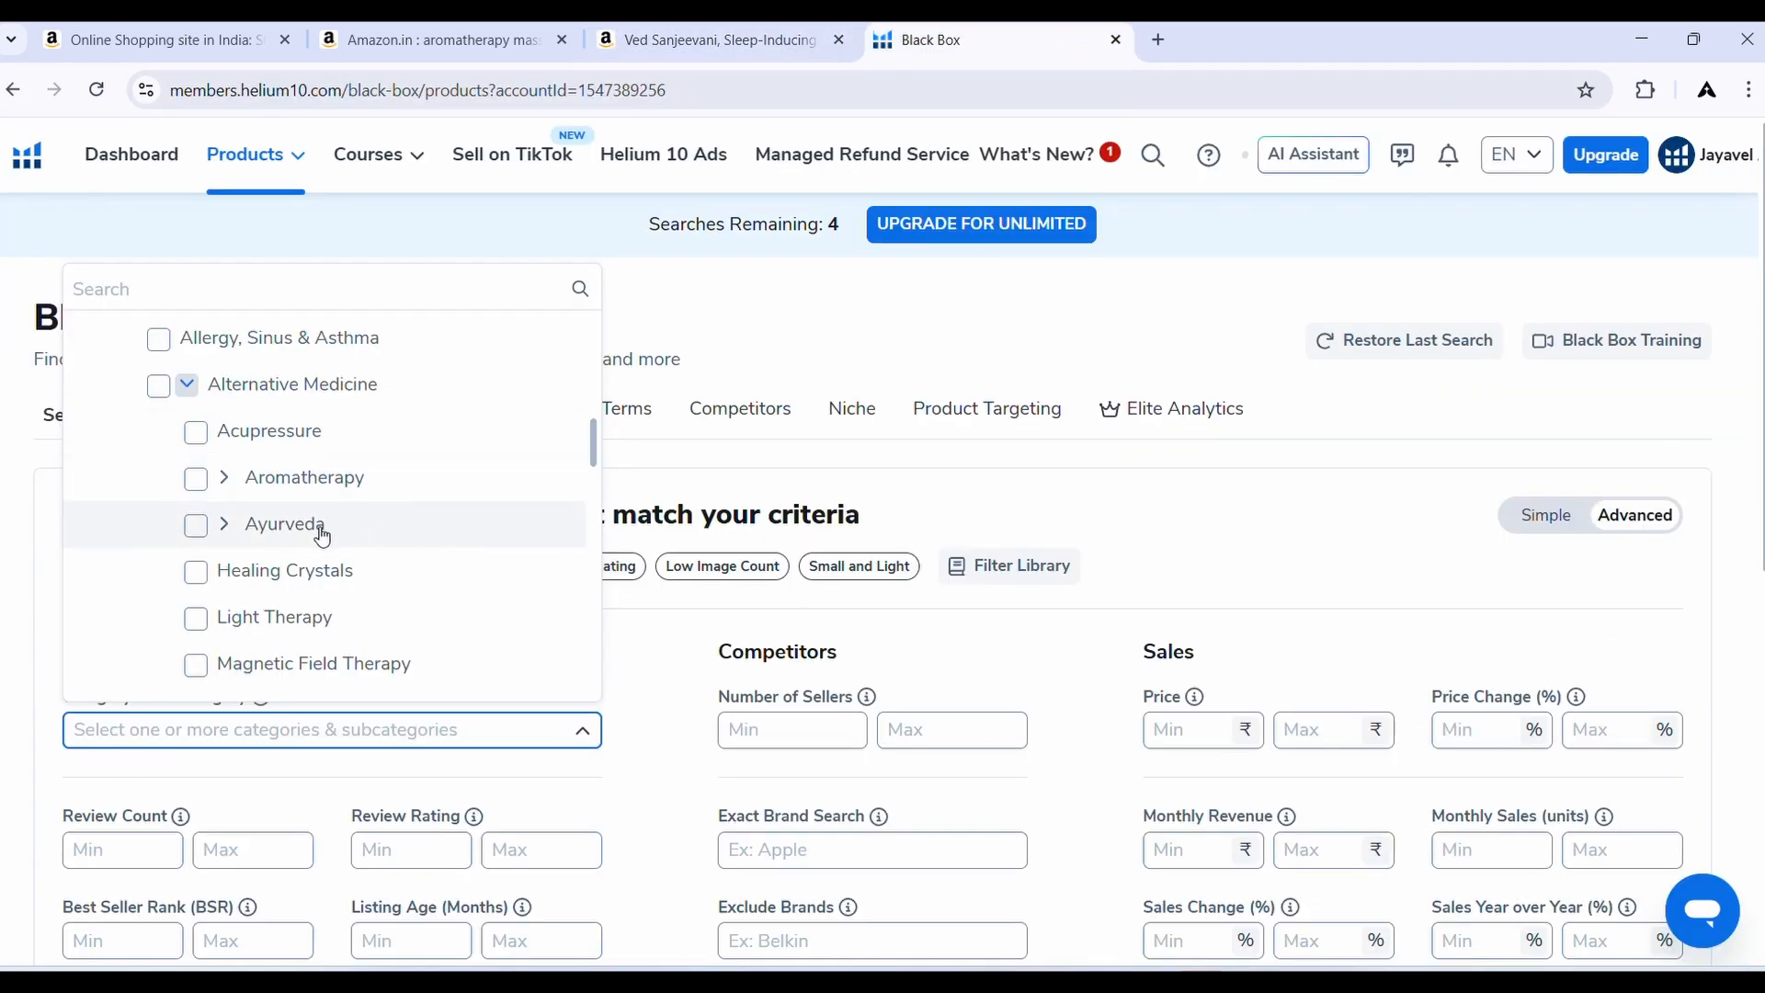
pyautogui.scroll(-1, 596, 485)
pyautogui.scroll(-3, 595, 486)
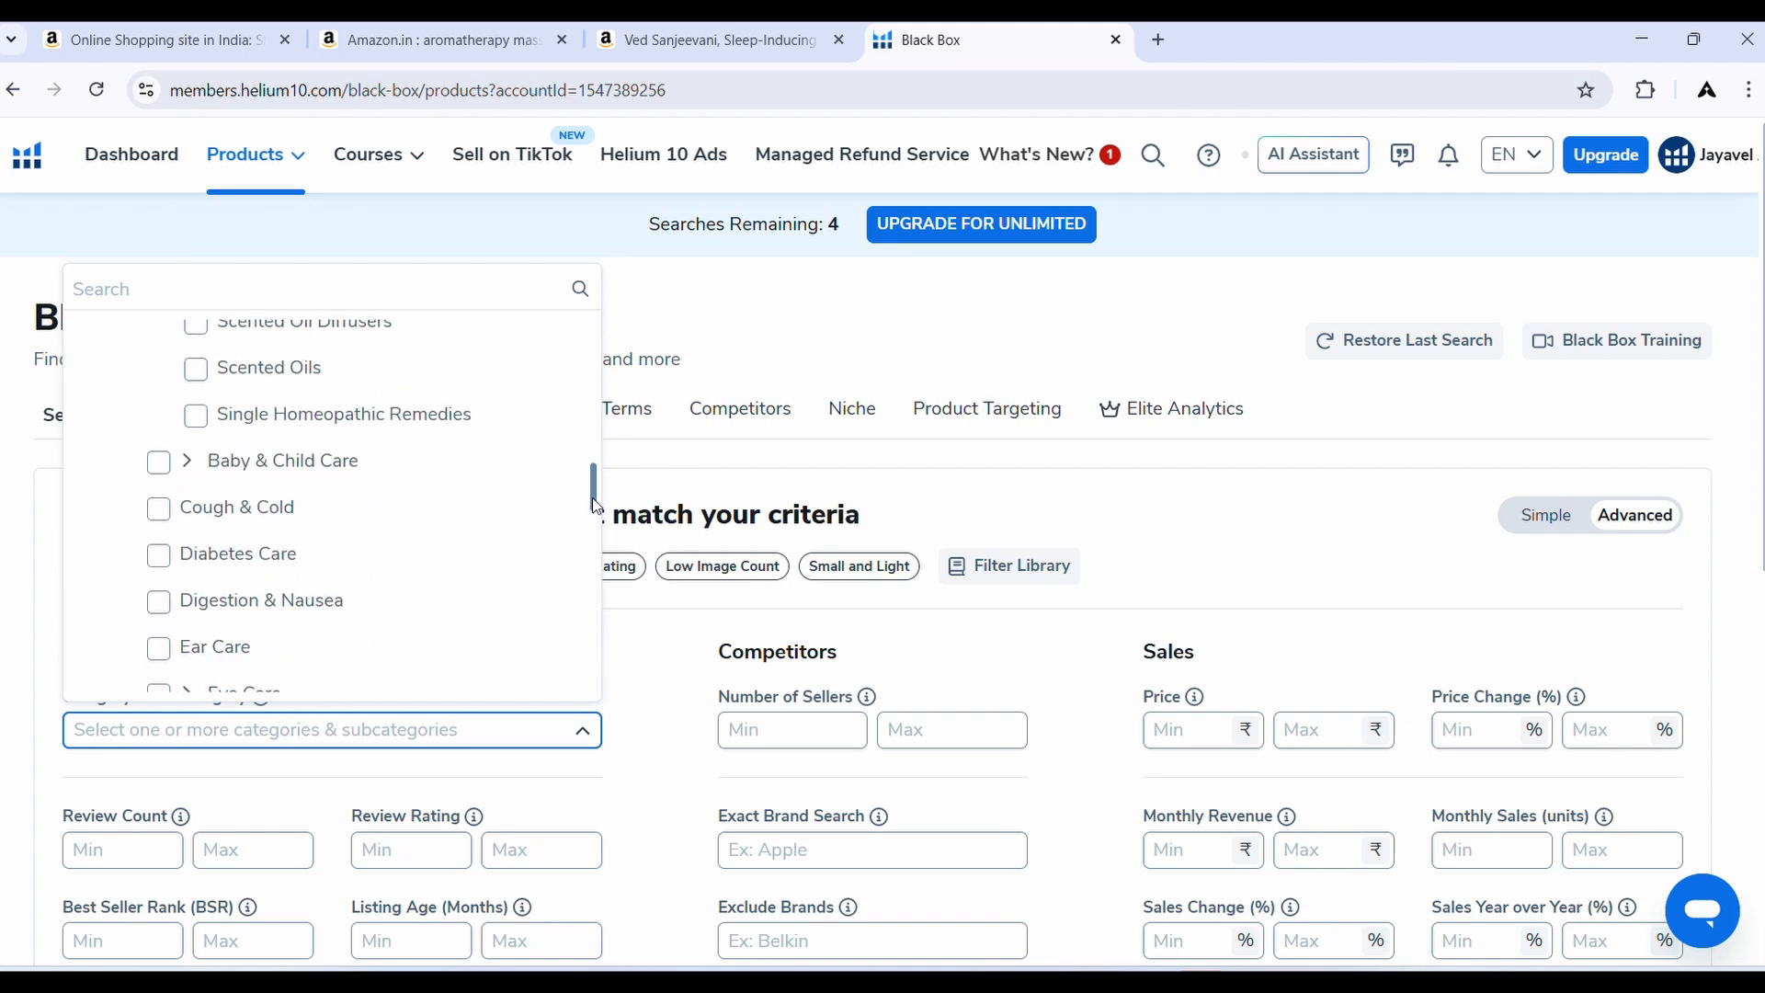
pyautogui.click(209, 402)
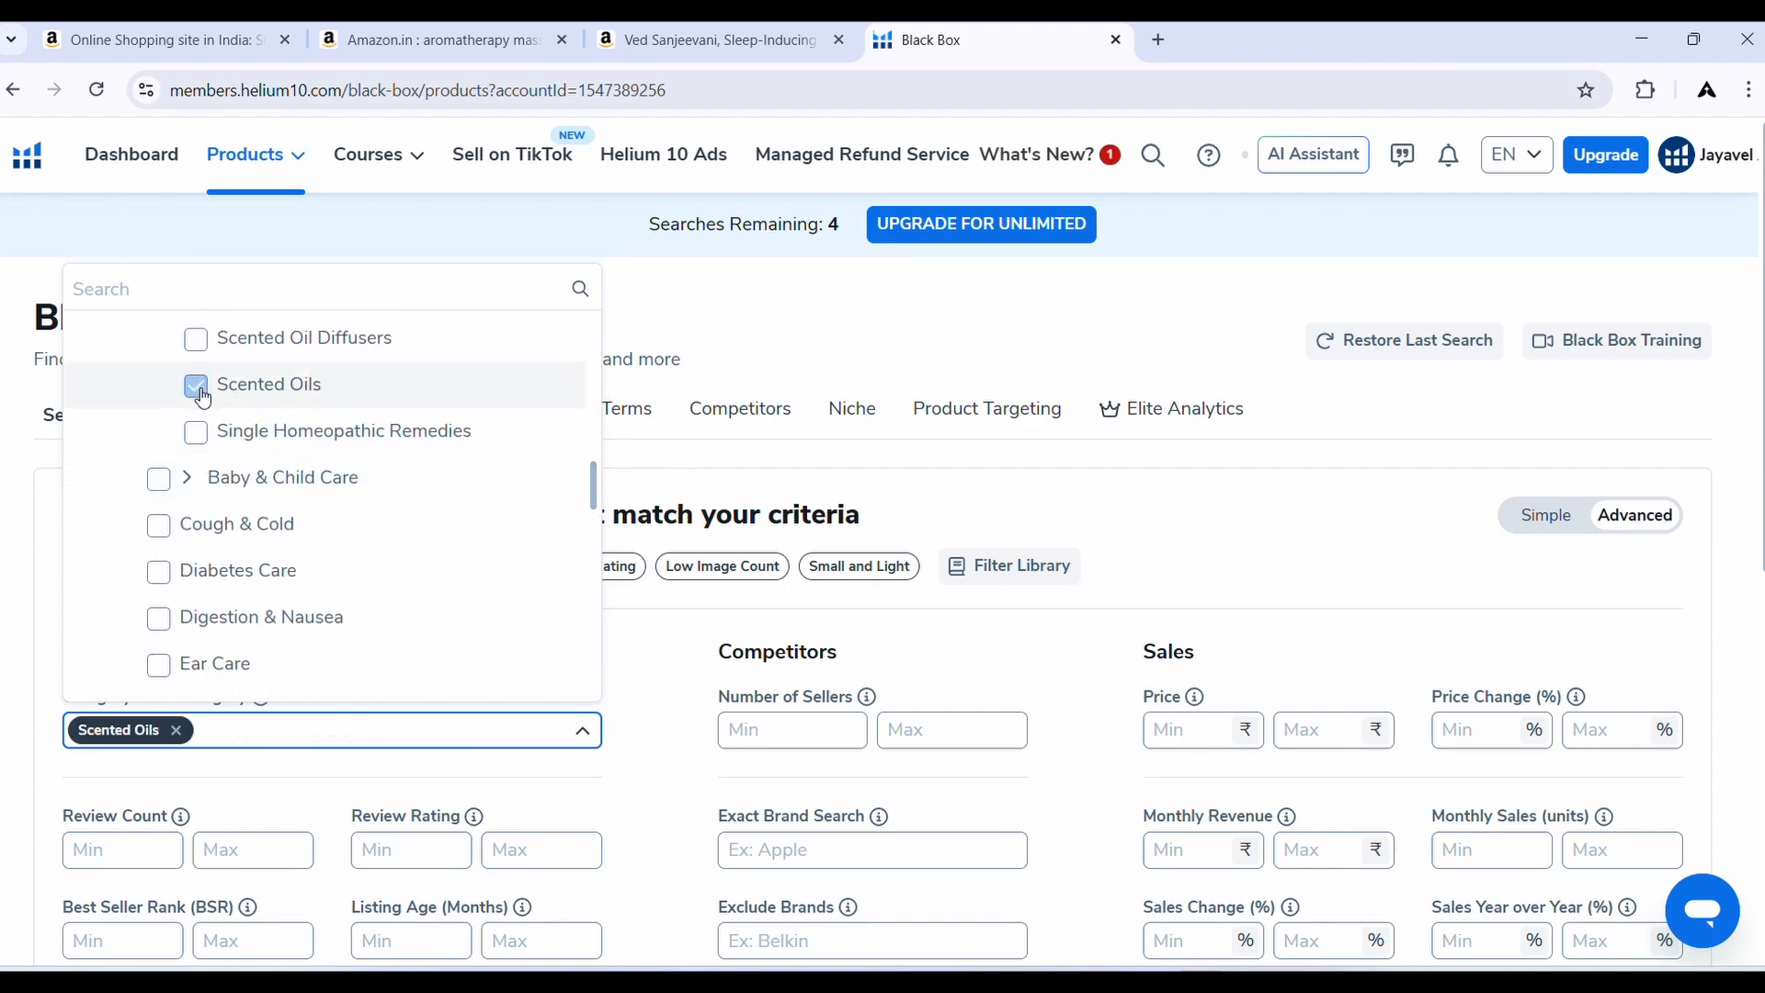
pyautogui.click(744, 324)
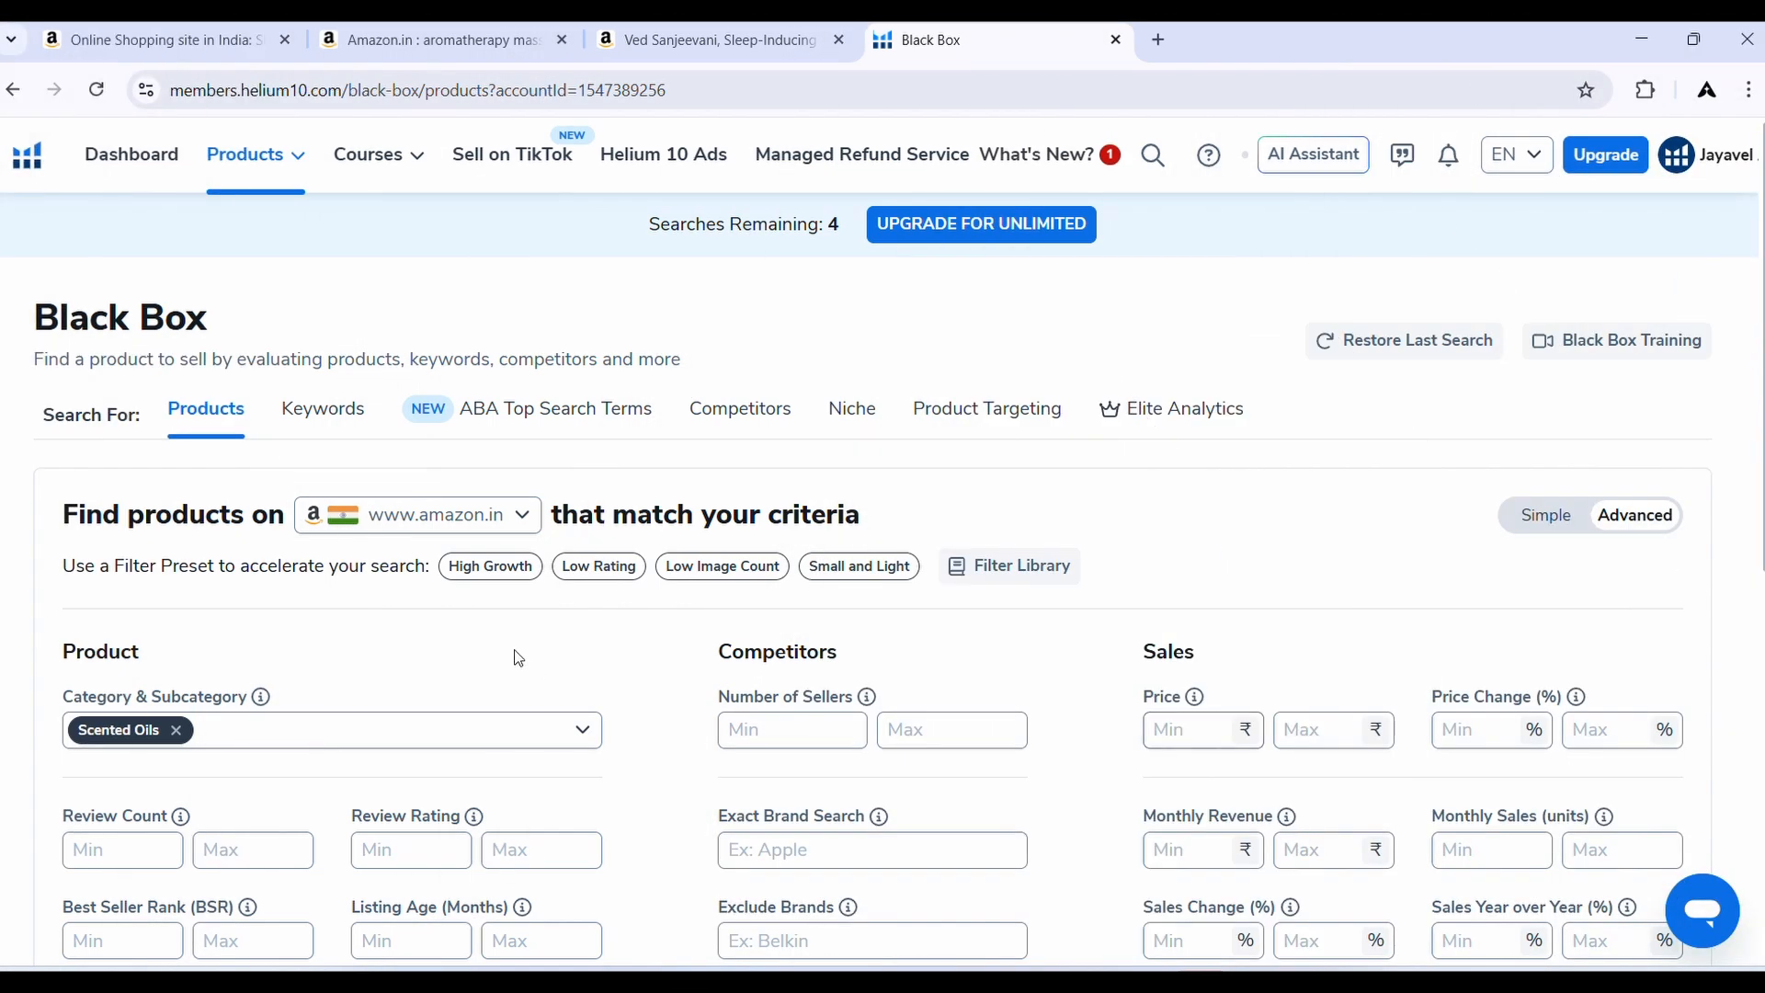
# Review the remaining product, competitor and sales filters, leave them empty, and run the product search for Scented Oils
pyautogui.scroll(-5, 769, 718)
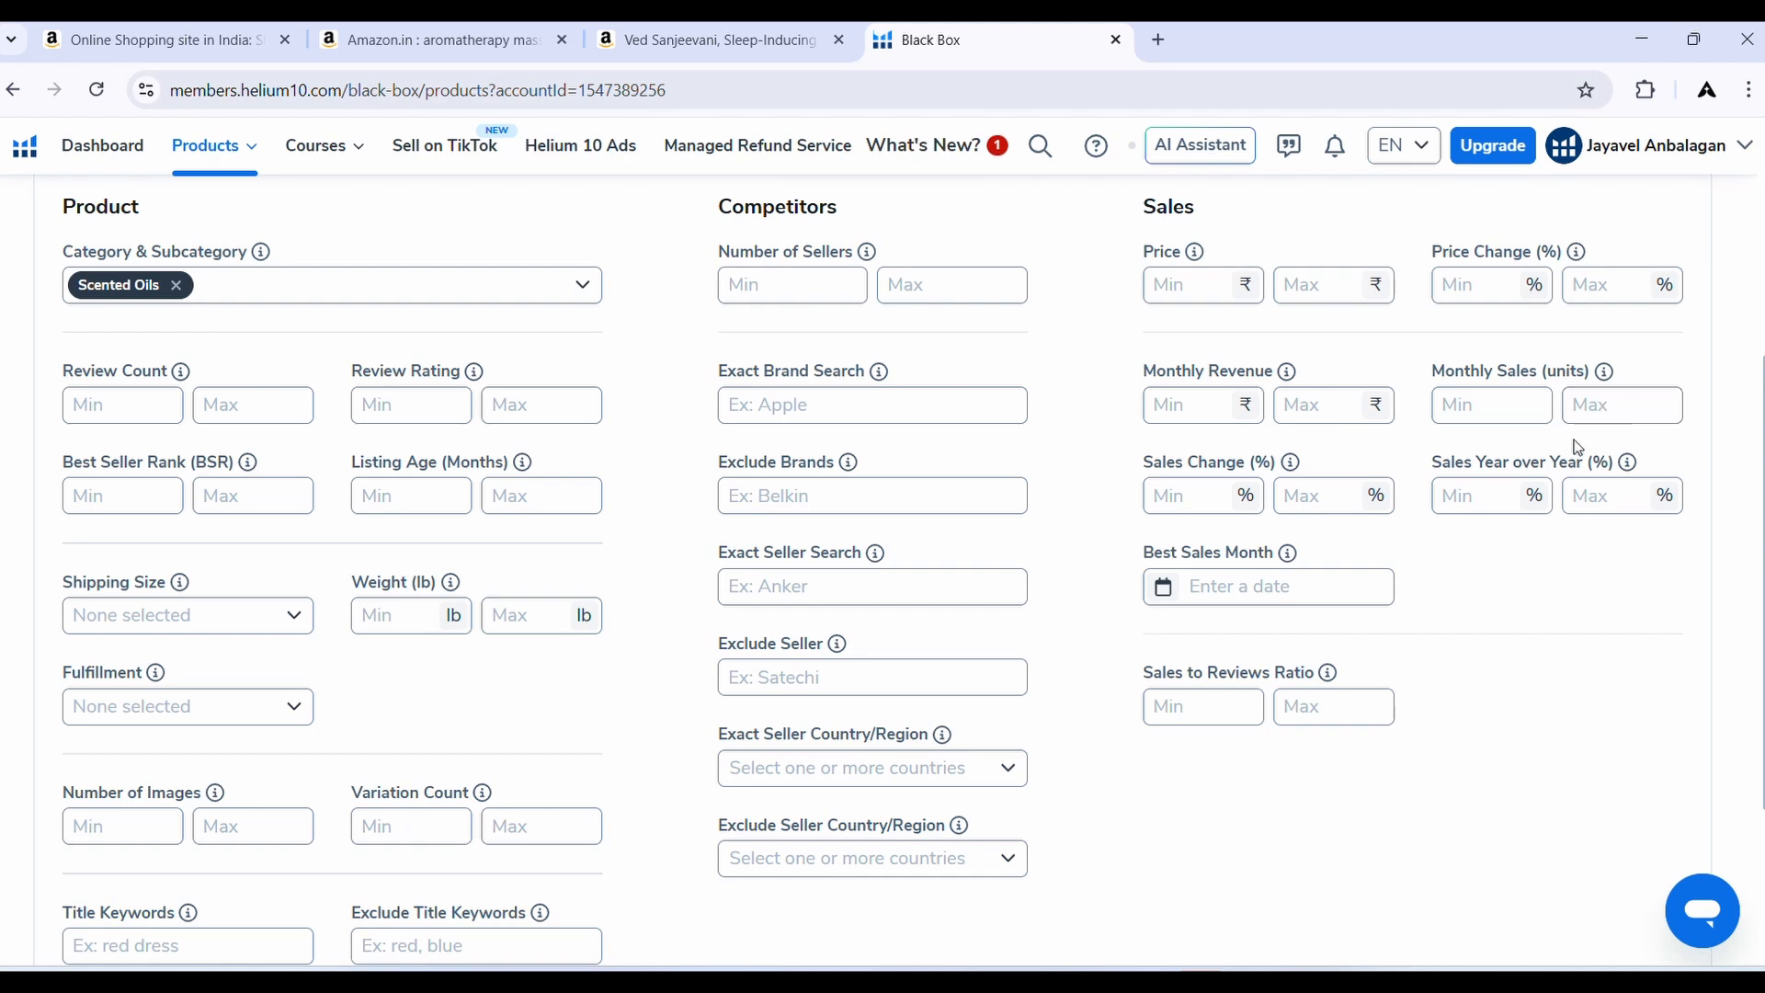
pyautogui.scroll(-3, 366, 757)
pyautogui.scroll(2, 346, 715)
pyautogui.scroll(3, 346, 715)
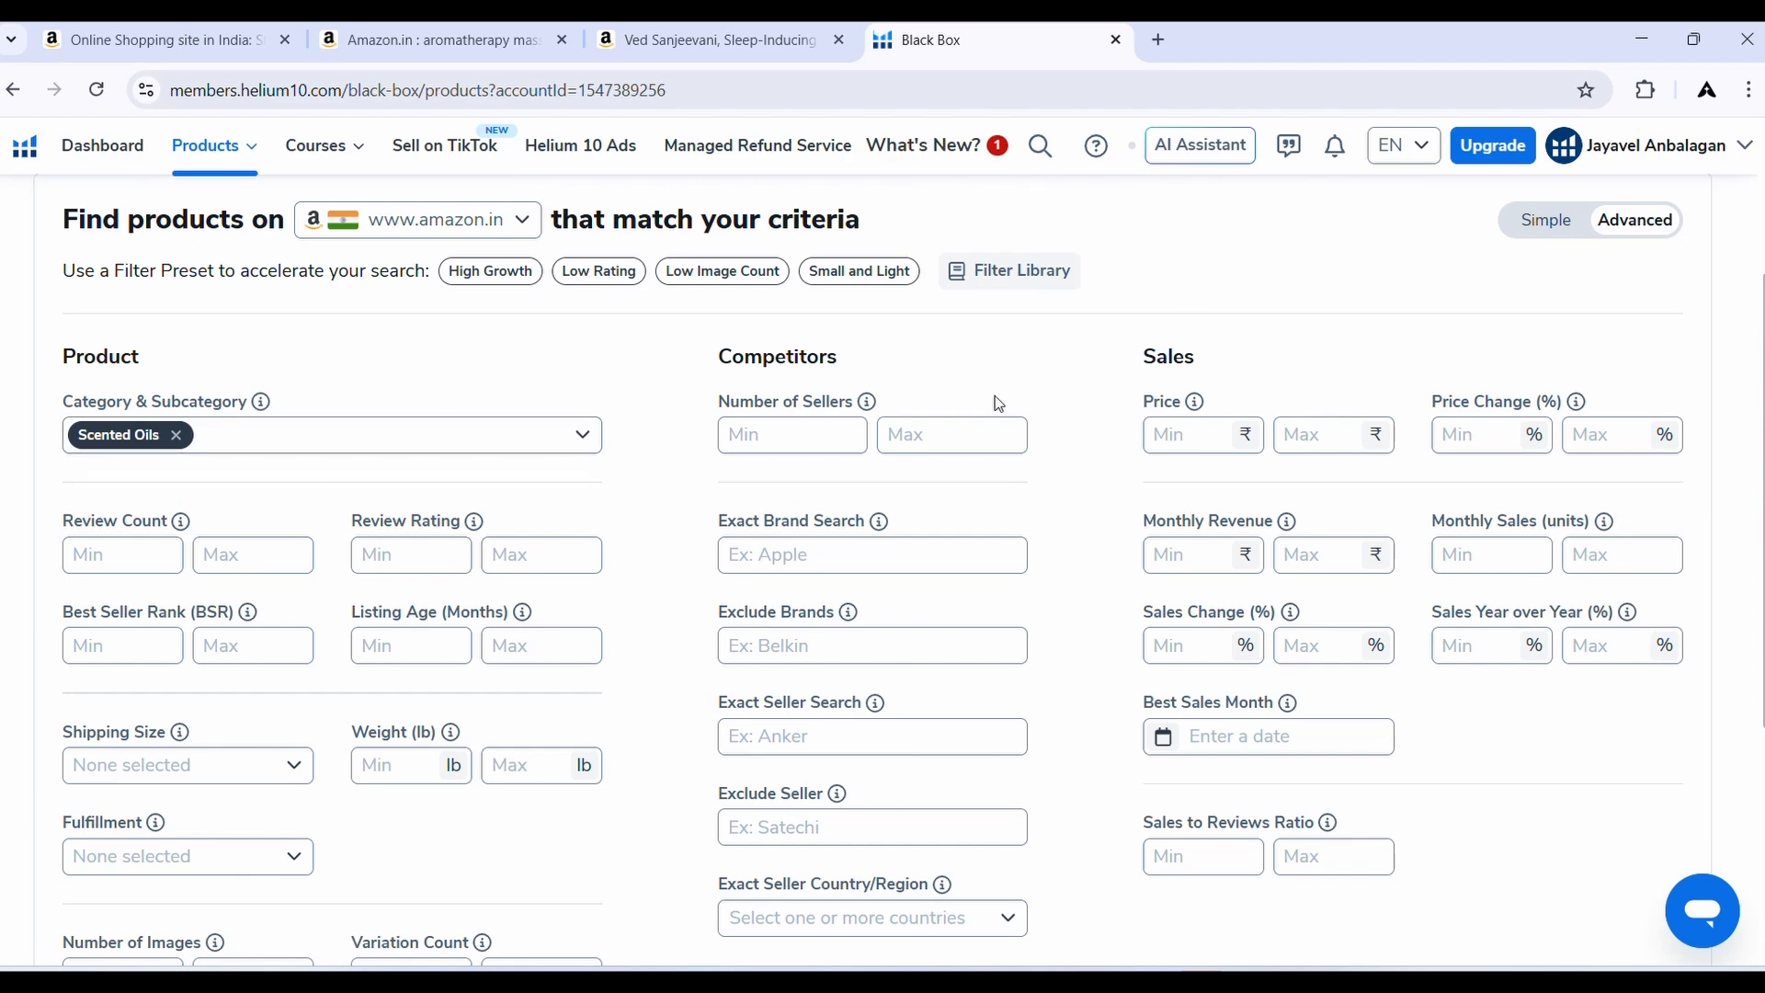
pyautogui.scroll(-5, 1535, 717)
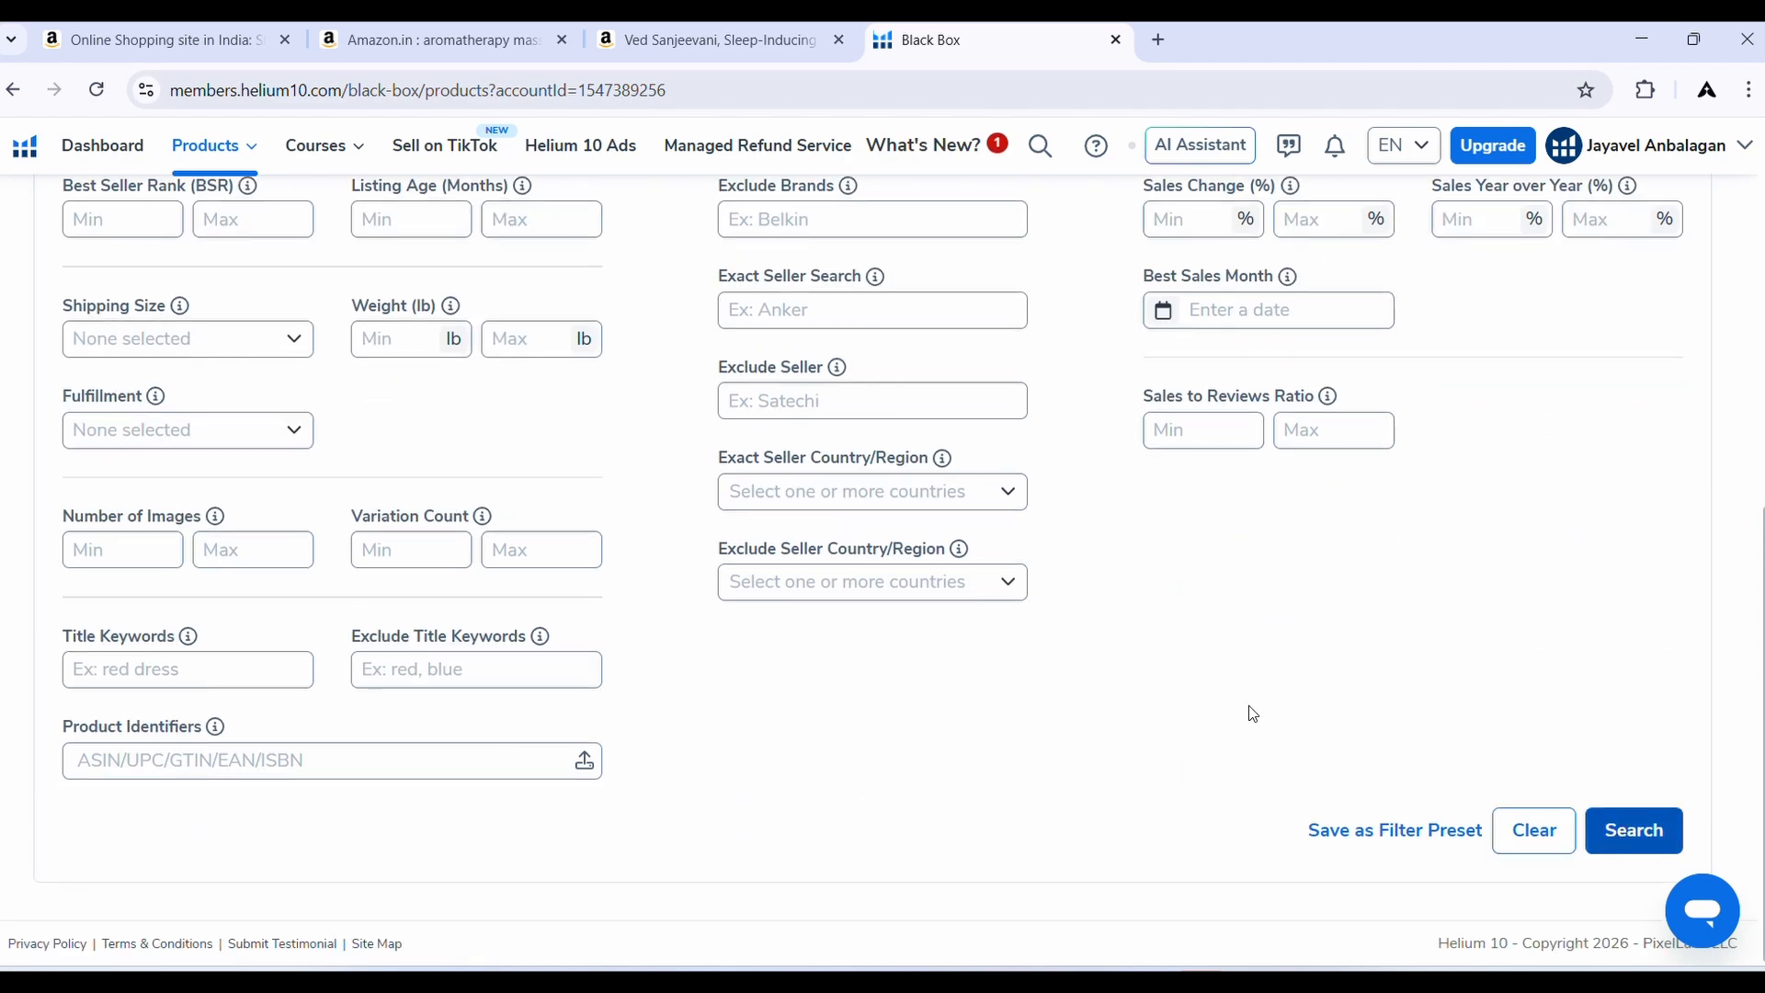
pyautogui.scroll(8, 268, 307)
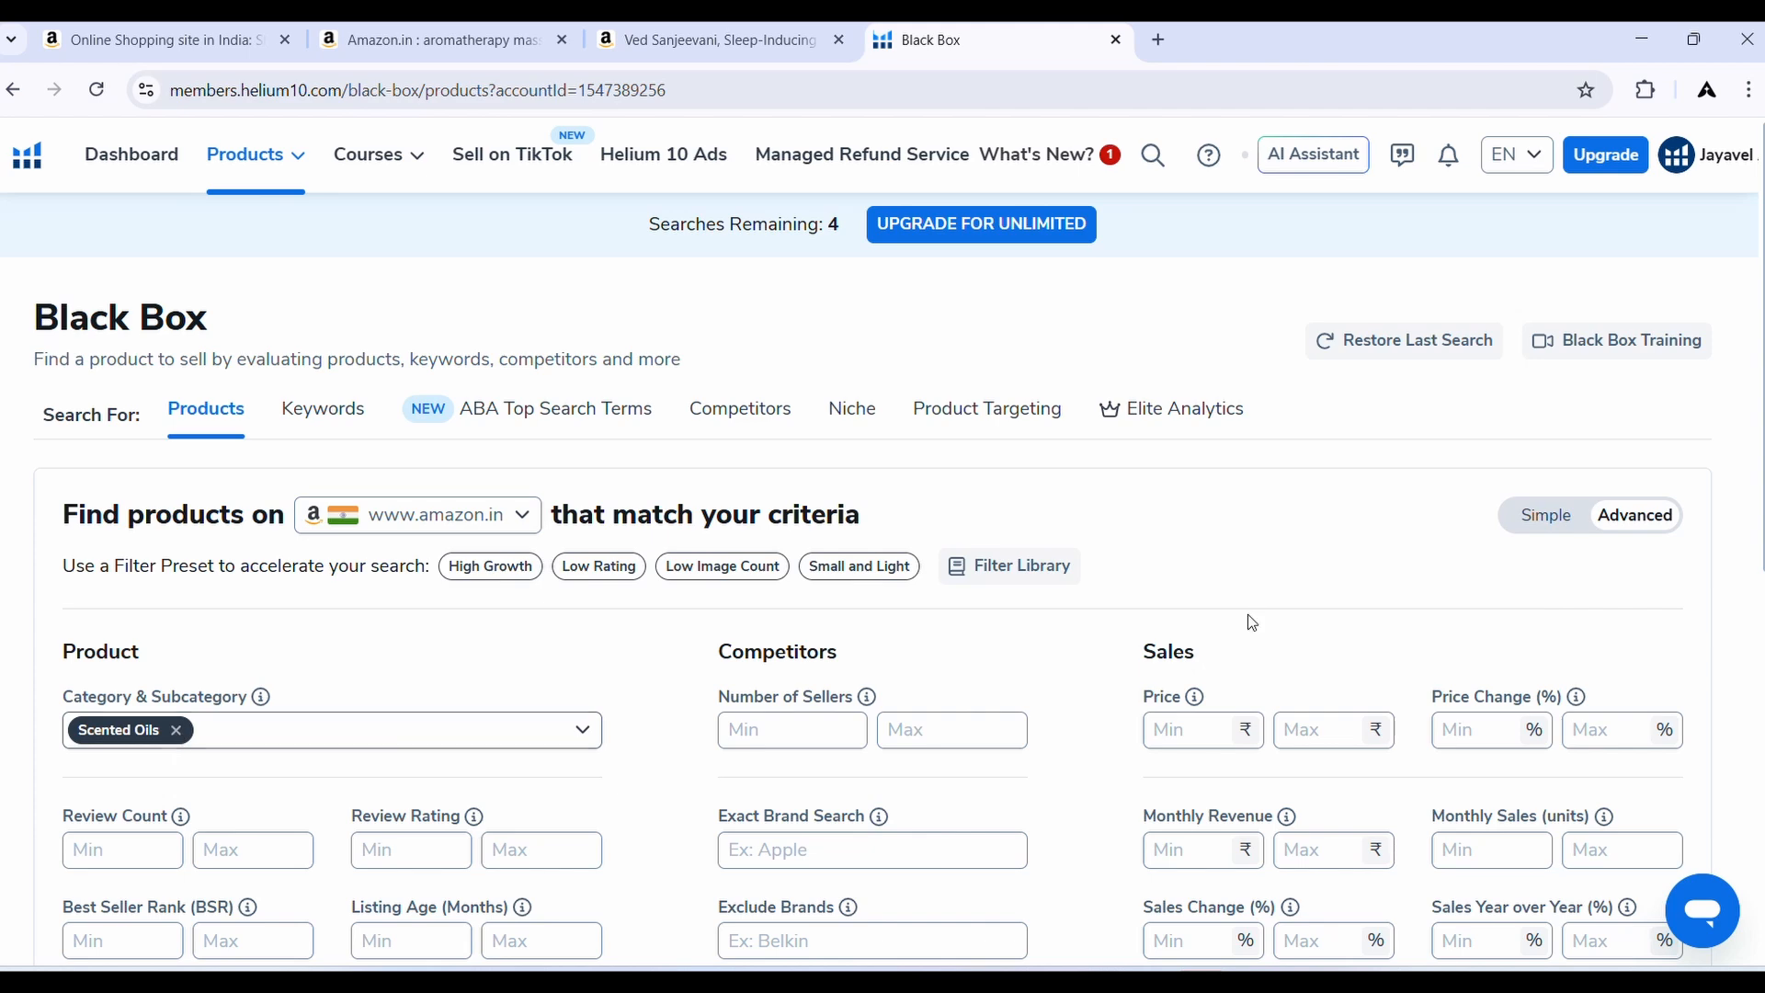
pyautogui.scroll(-8, 1252, 623)
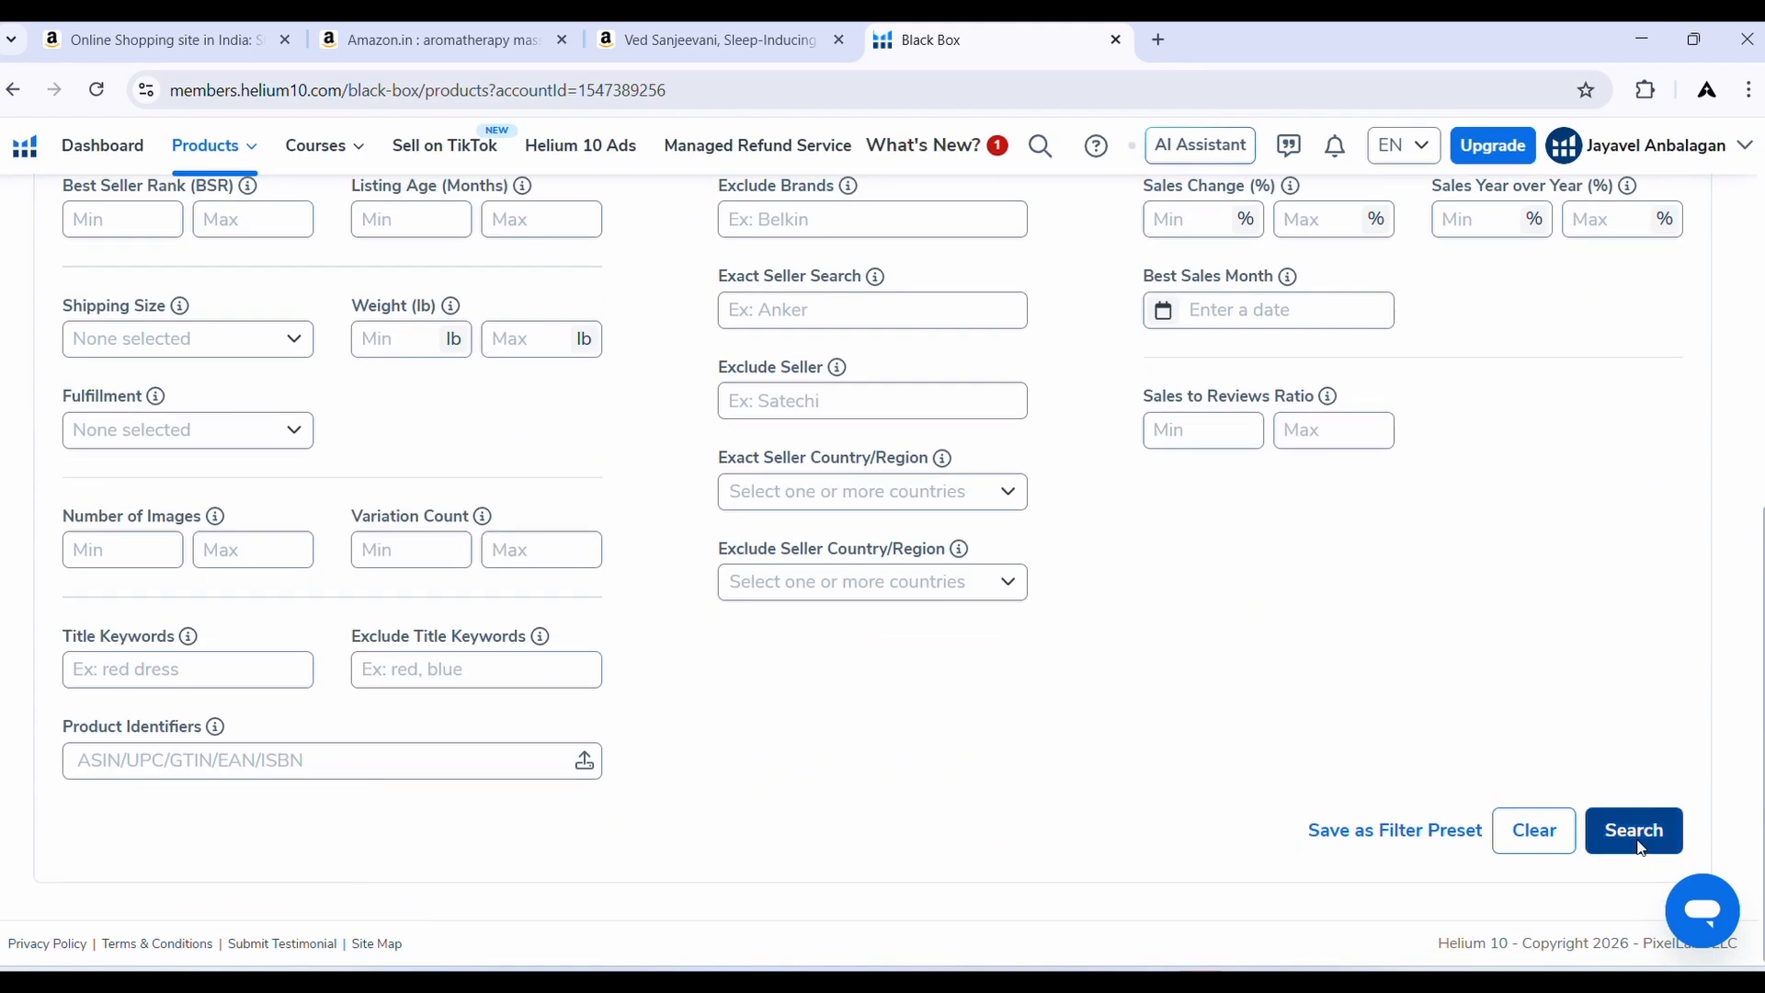
pyautogui.click(1641, 845)
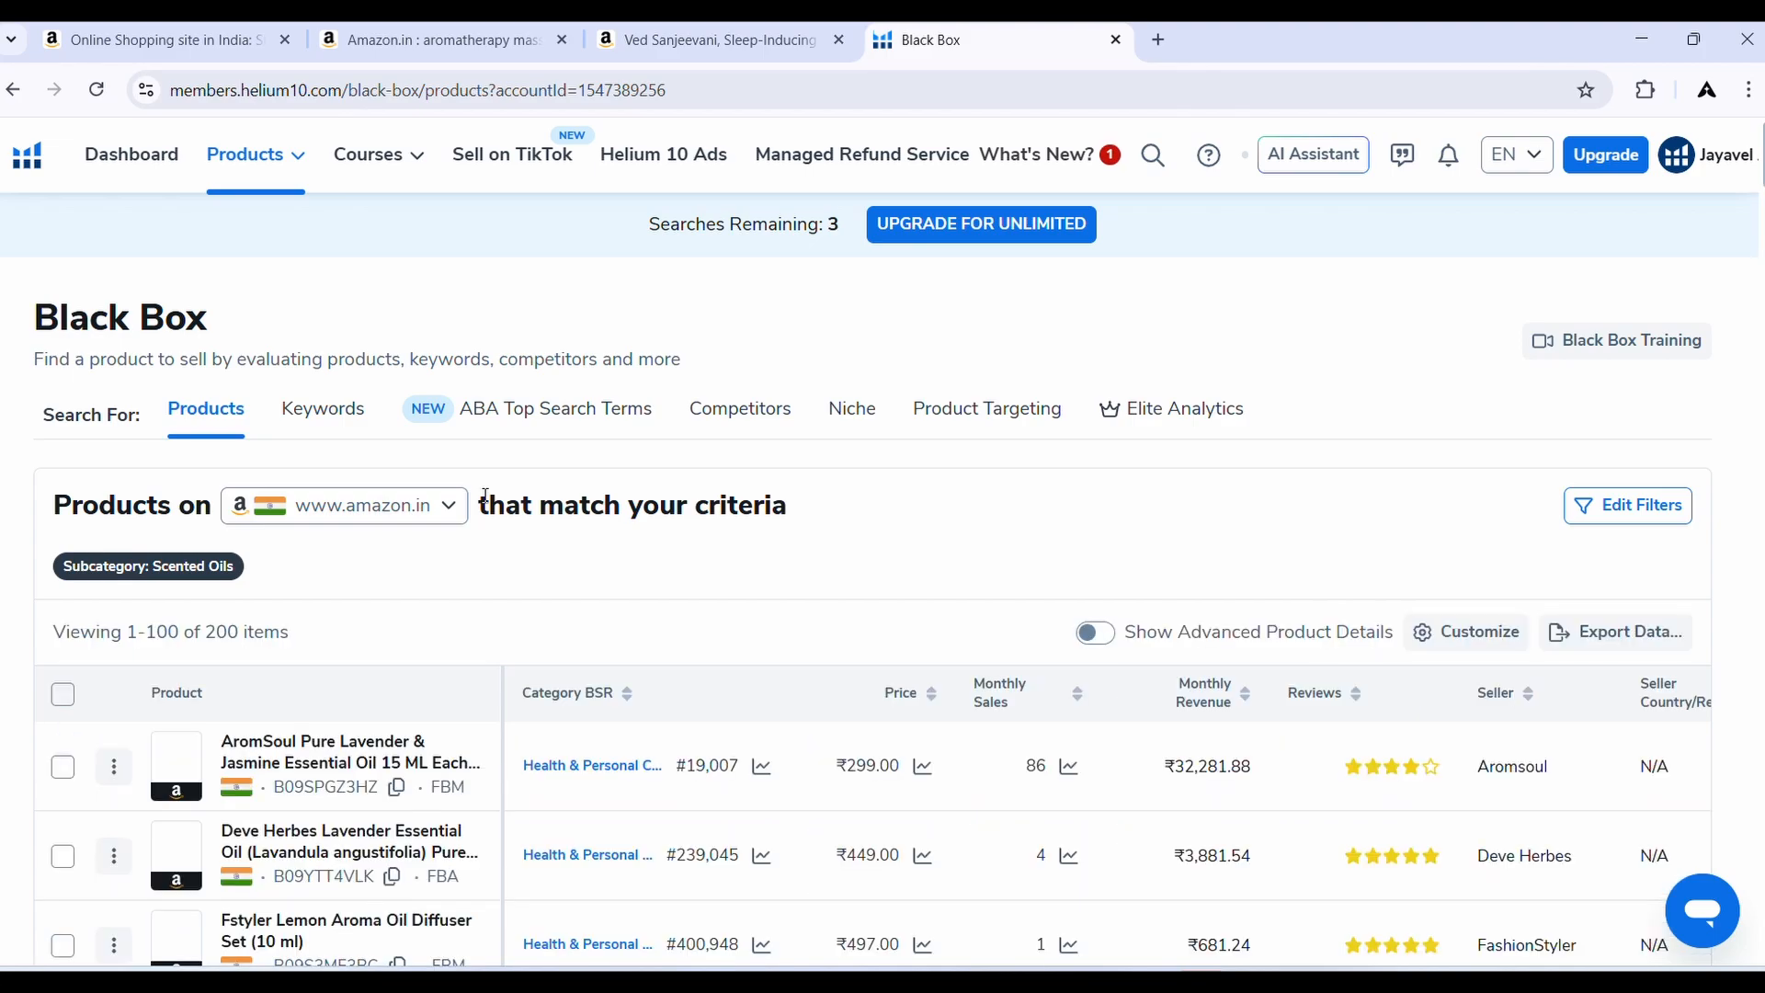
# Browse the first page of Scented Oils results and open page 2 of the product list
pyautogui.scroll(-10, 114, 439)
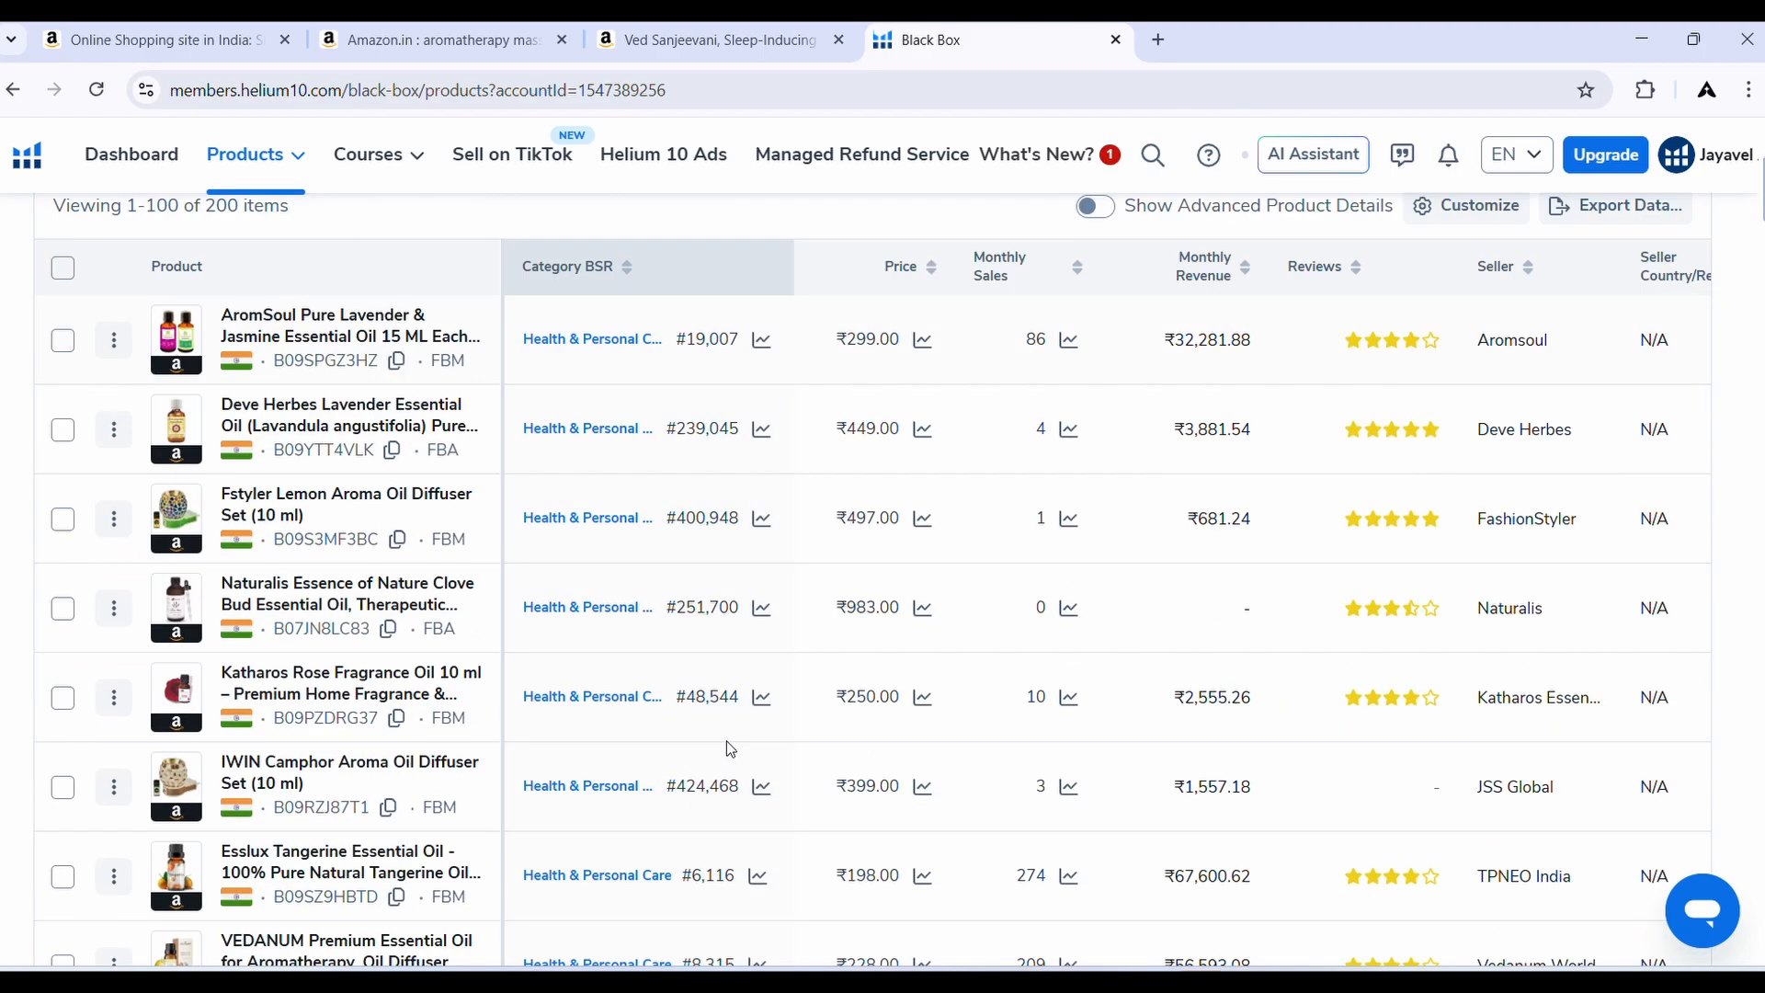
pyautogui.scroll(-20, 749, 709)
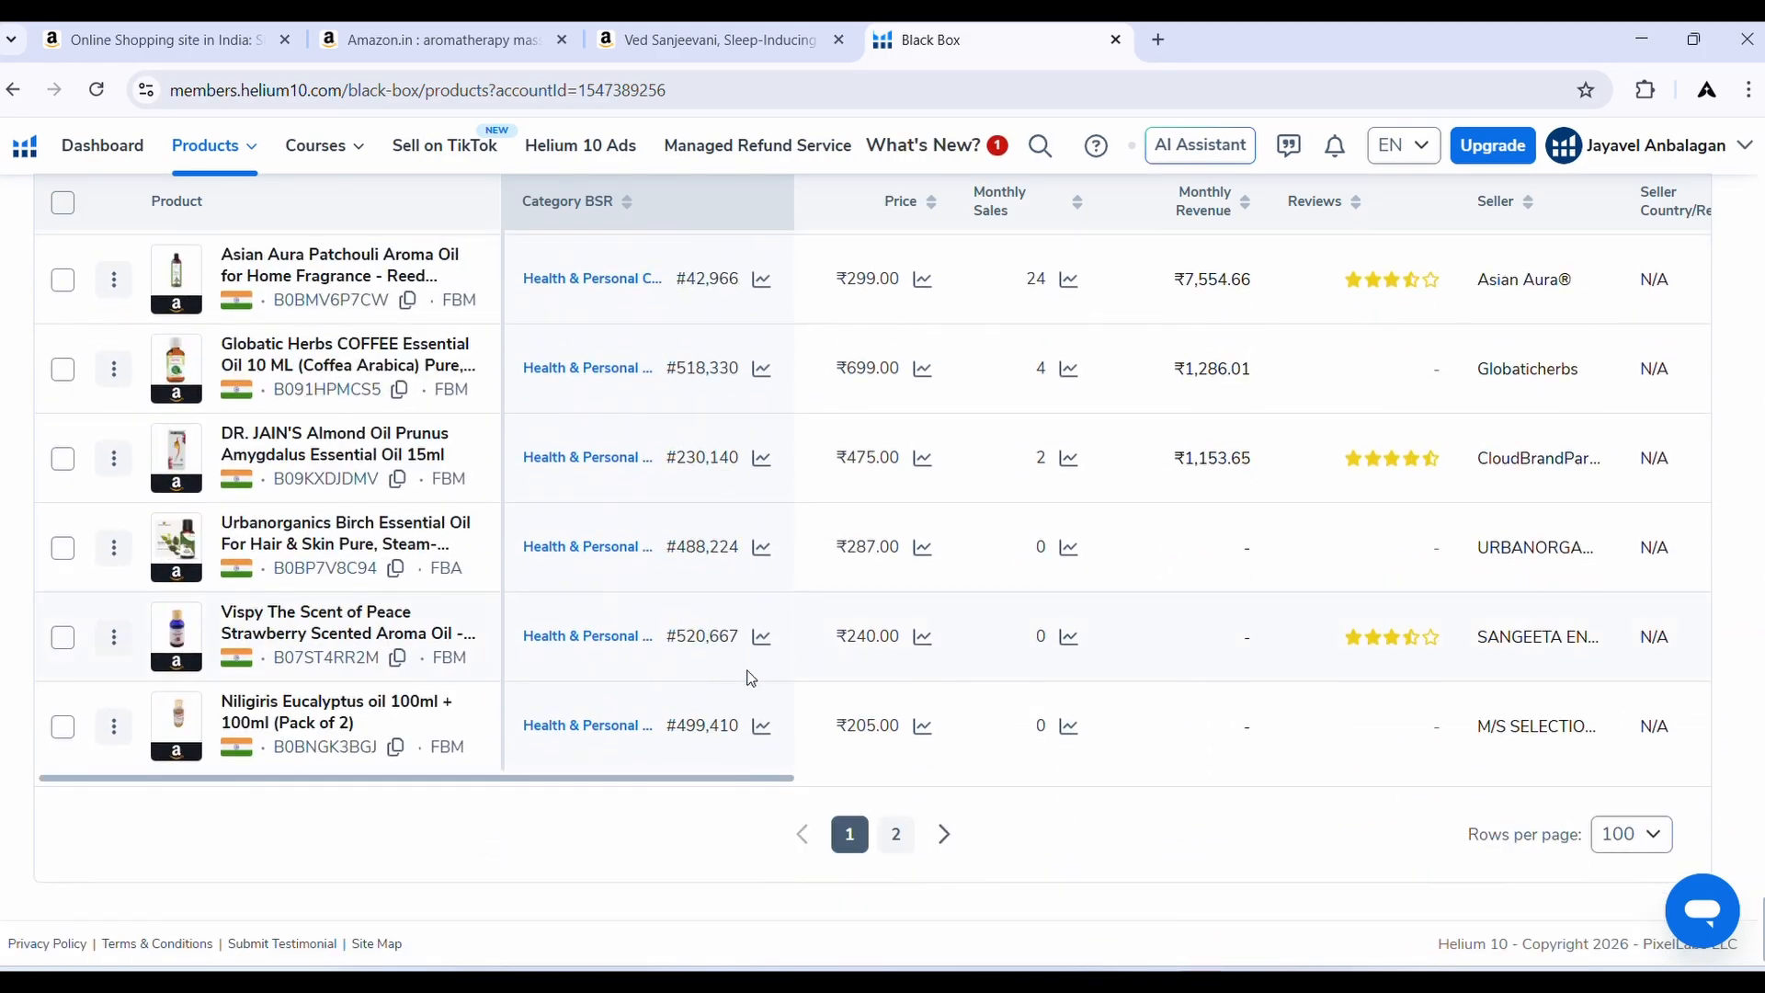
pyautogui.click(897, 835)
pyautogui.scroll(20, 688, 704)
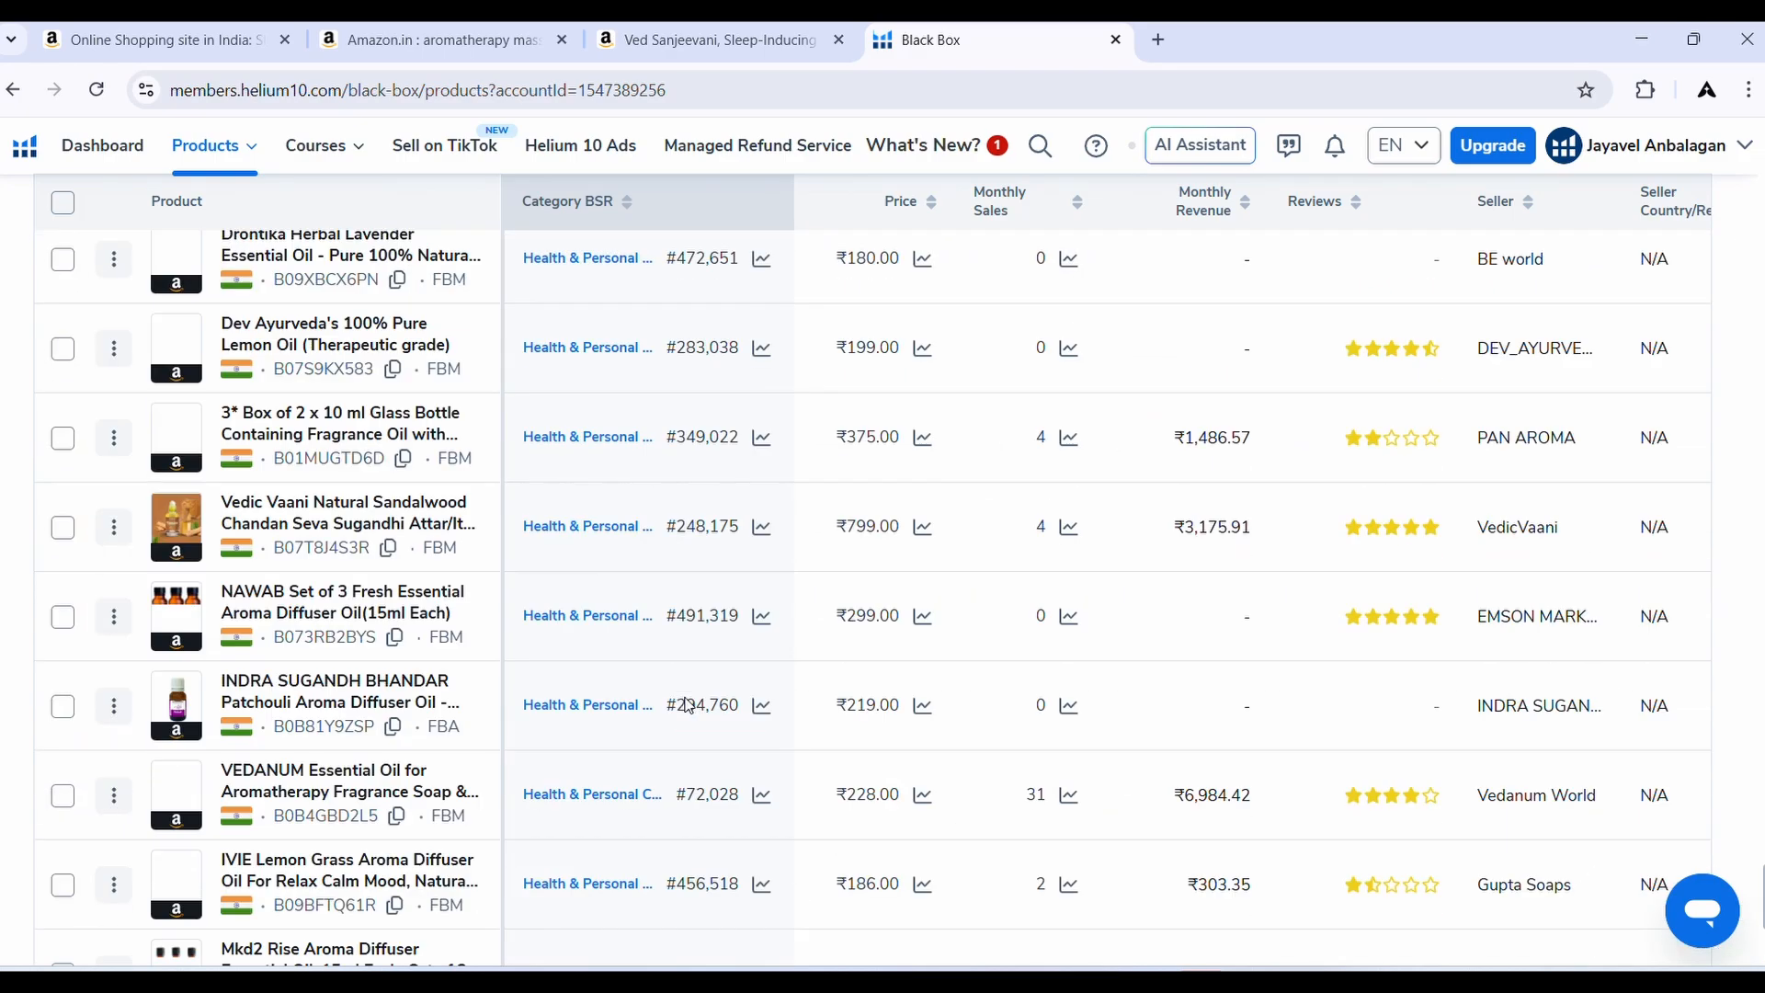
# Return to page 1 of the Scented Oils results, sort them by highest monthly sales, and browse the top sellers
pyautogui.scroll(20, 882, 279)
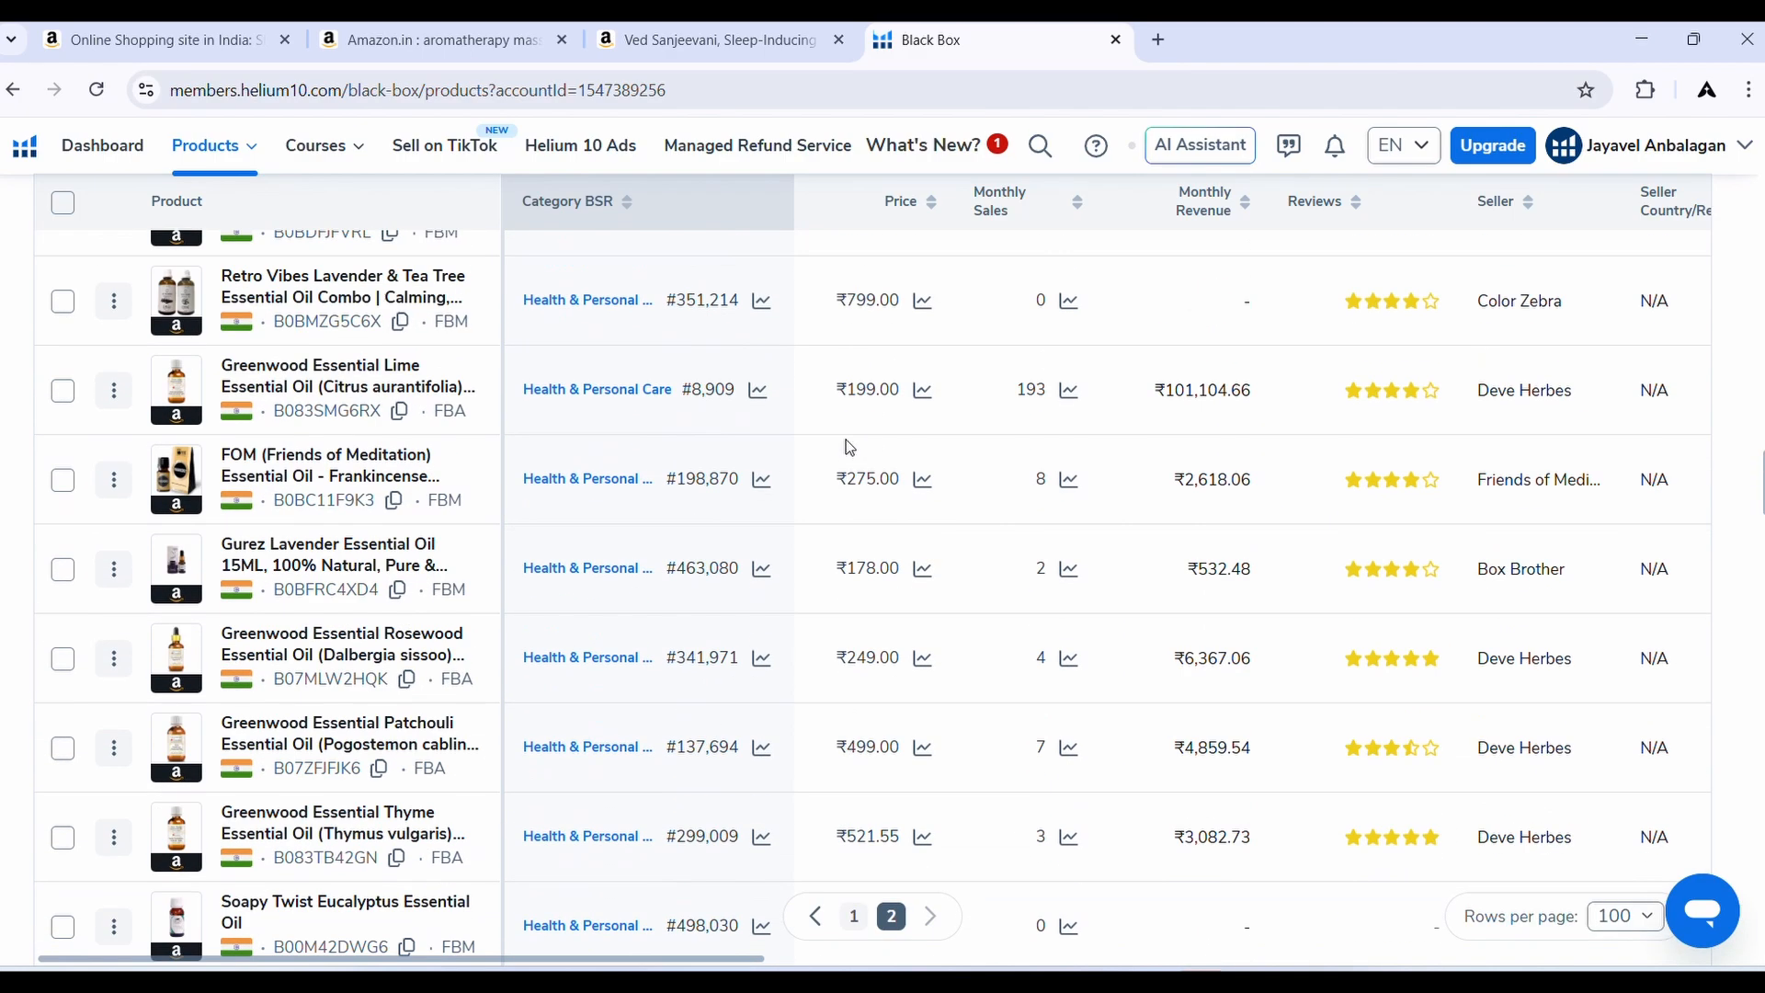
pyautogui.click(855, 918)
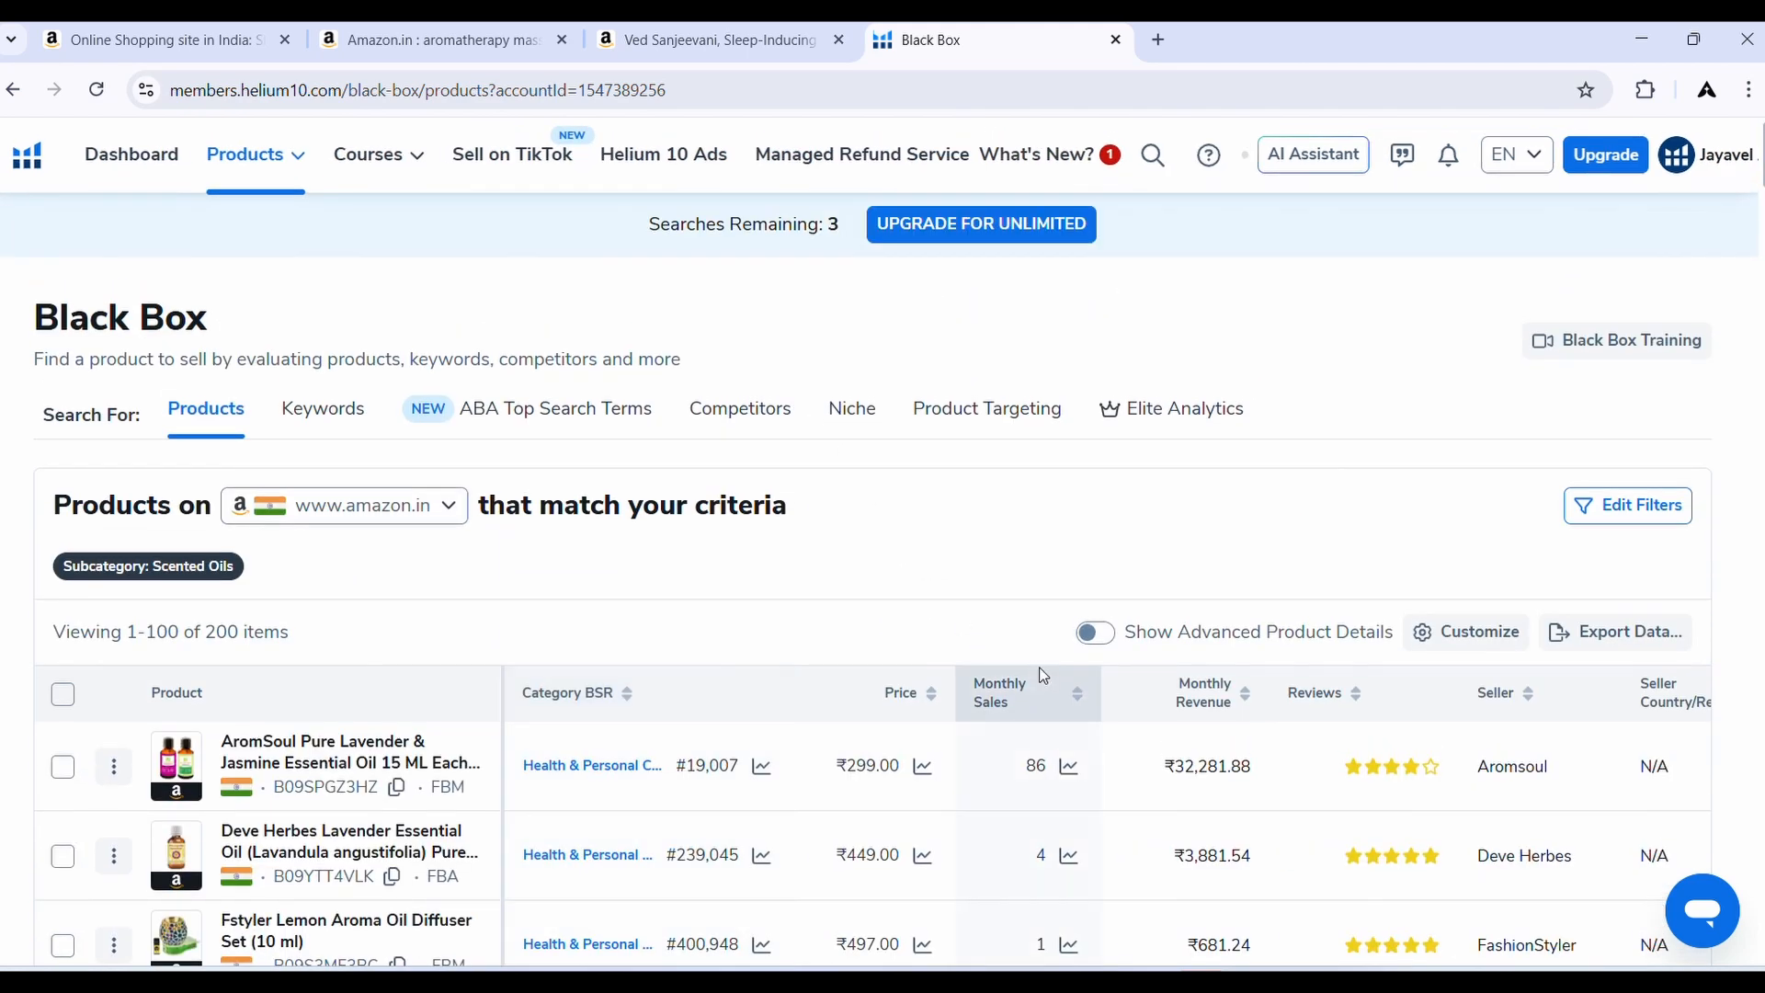
pyautogui.click(936, 701)
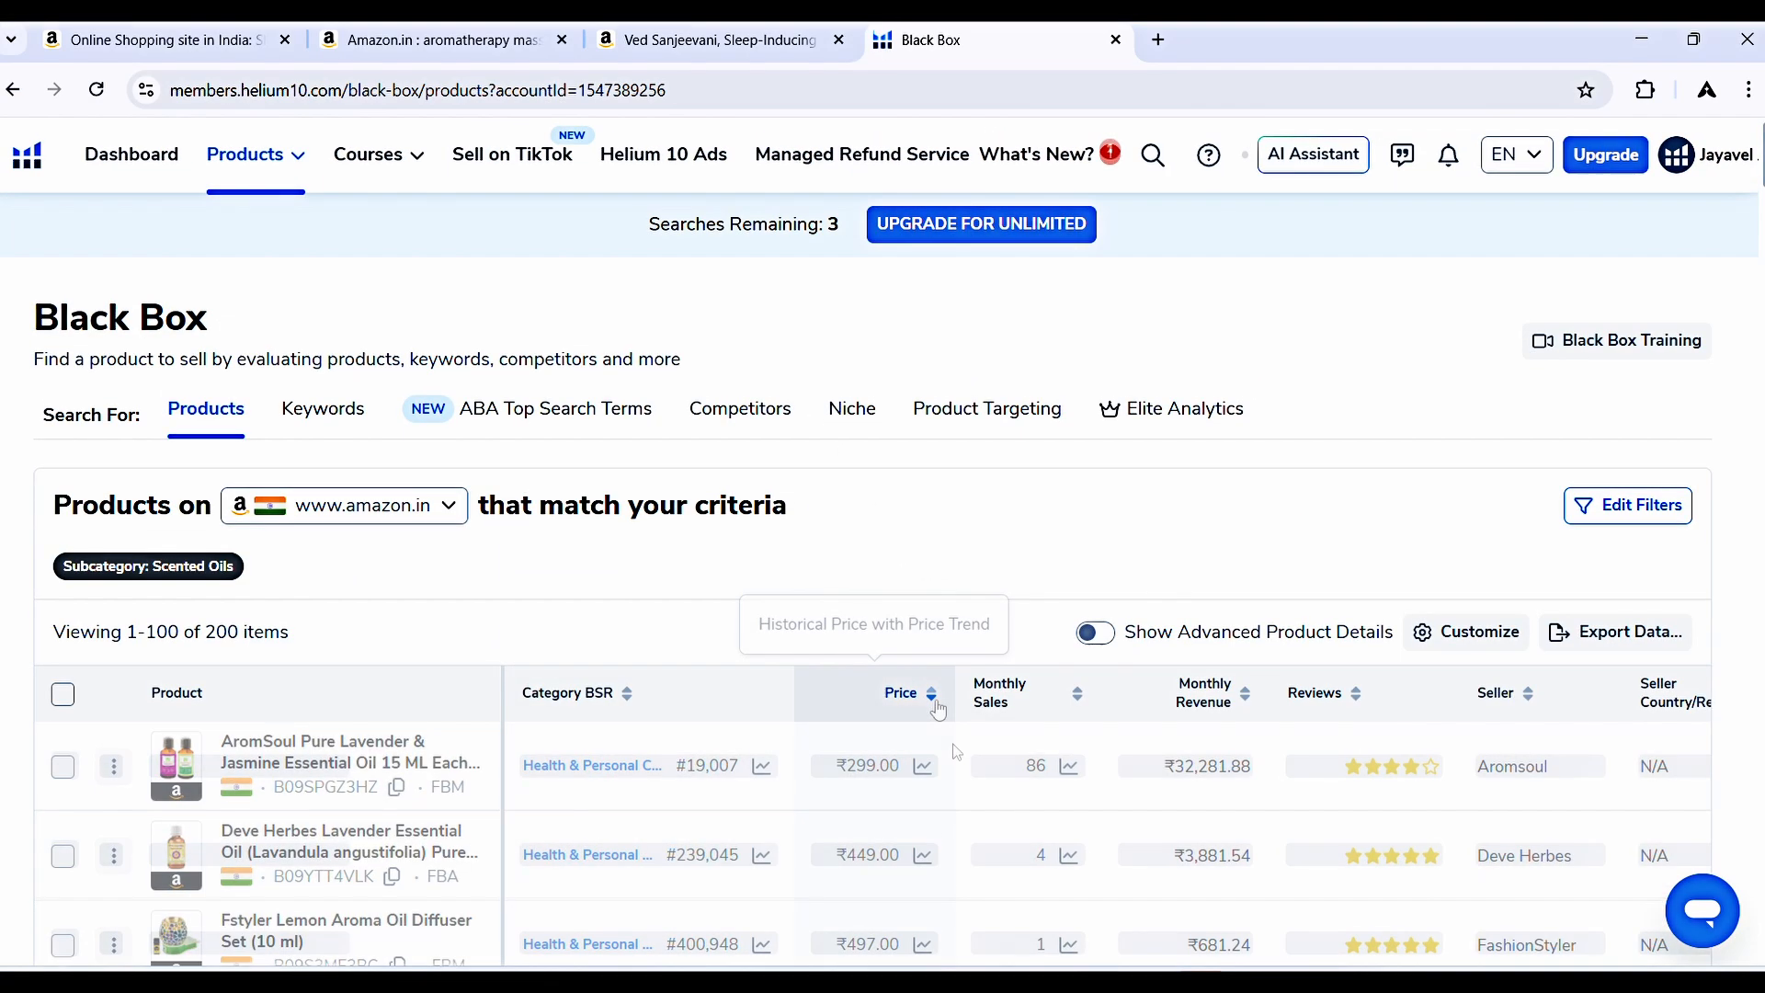
pyautogui.click(1078, 706)
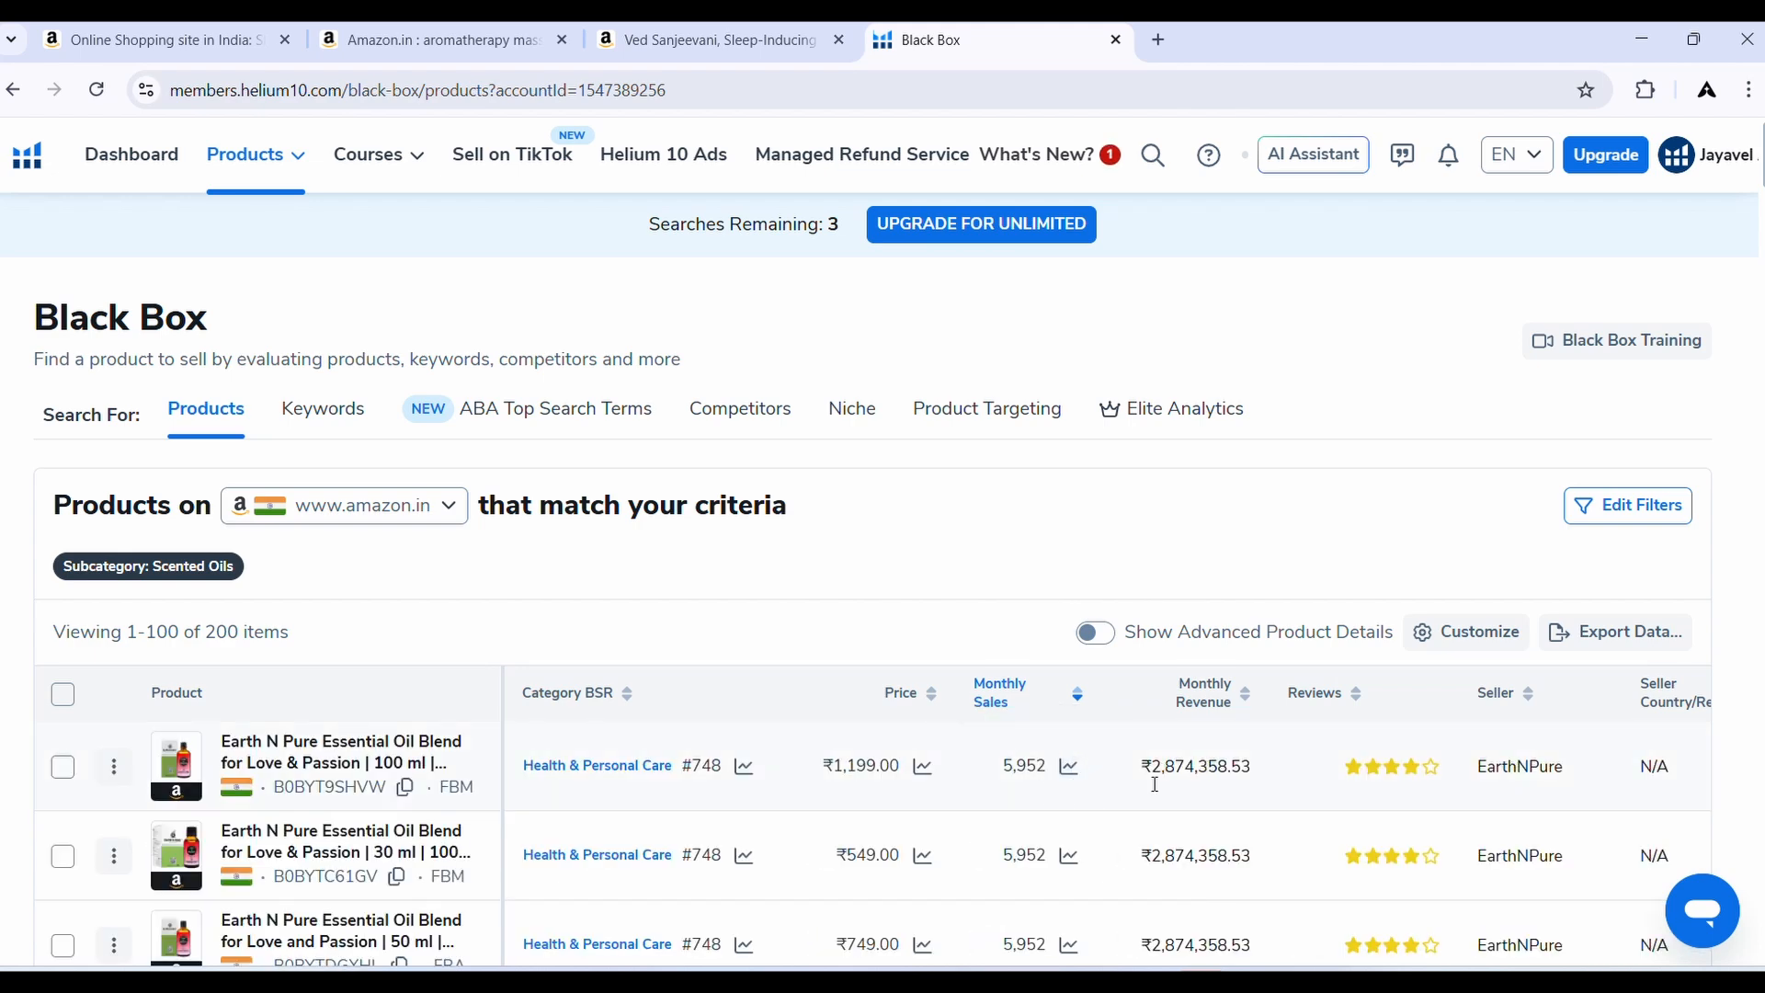
pyautogui.scroll(-10, 1154, 784)
pyautogui.scroll(-10, 1034, 502)
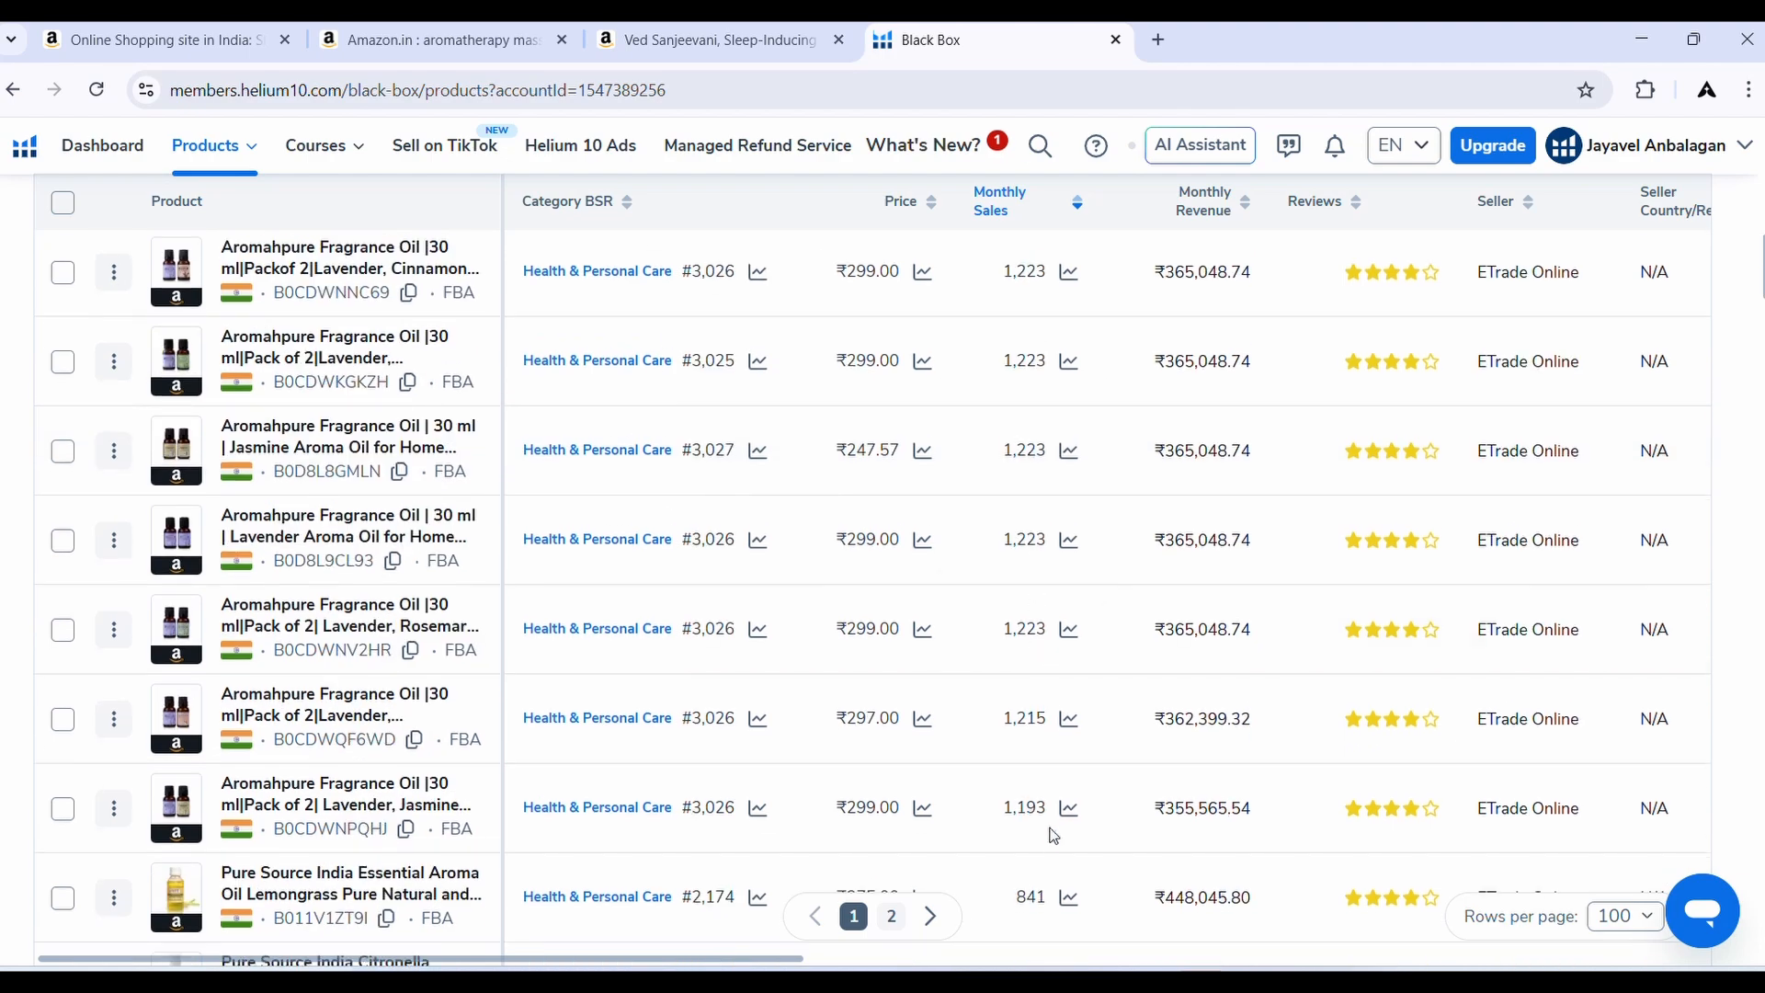
pyautogui.scroll(20, 1223, 744)
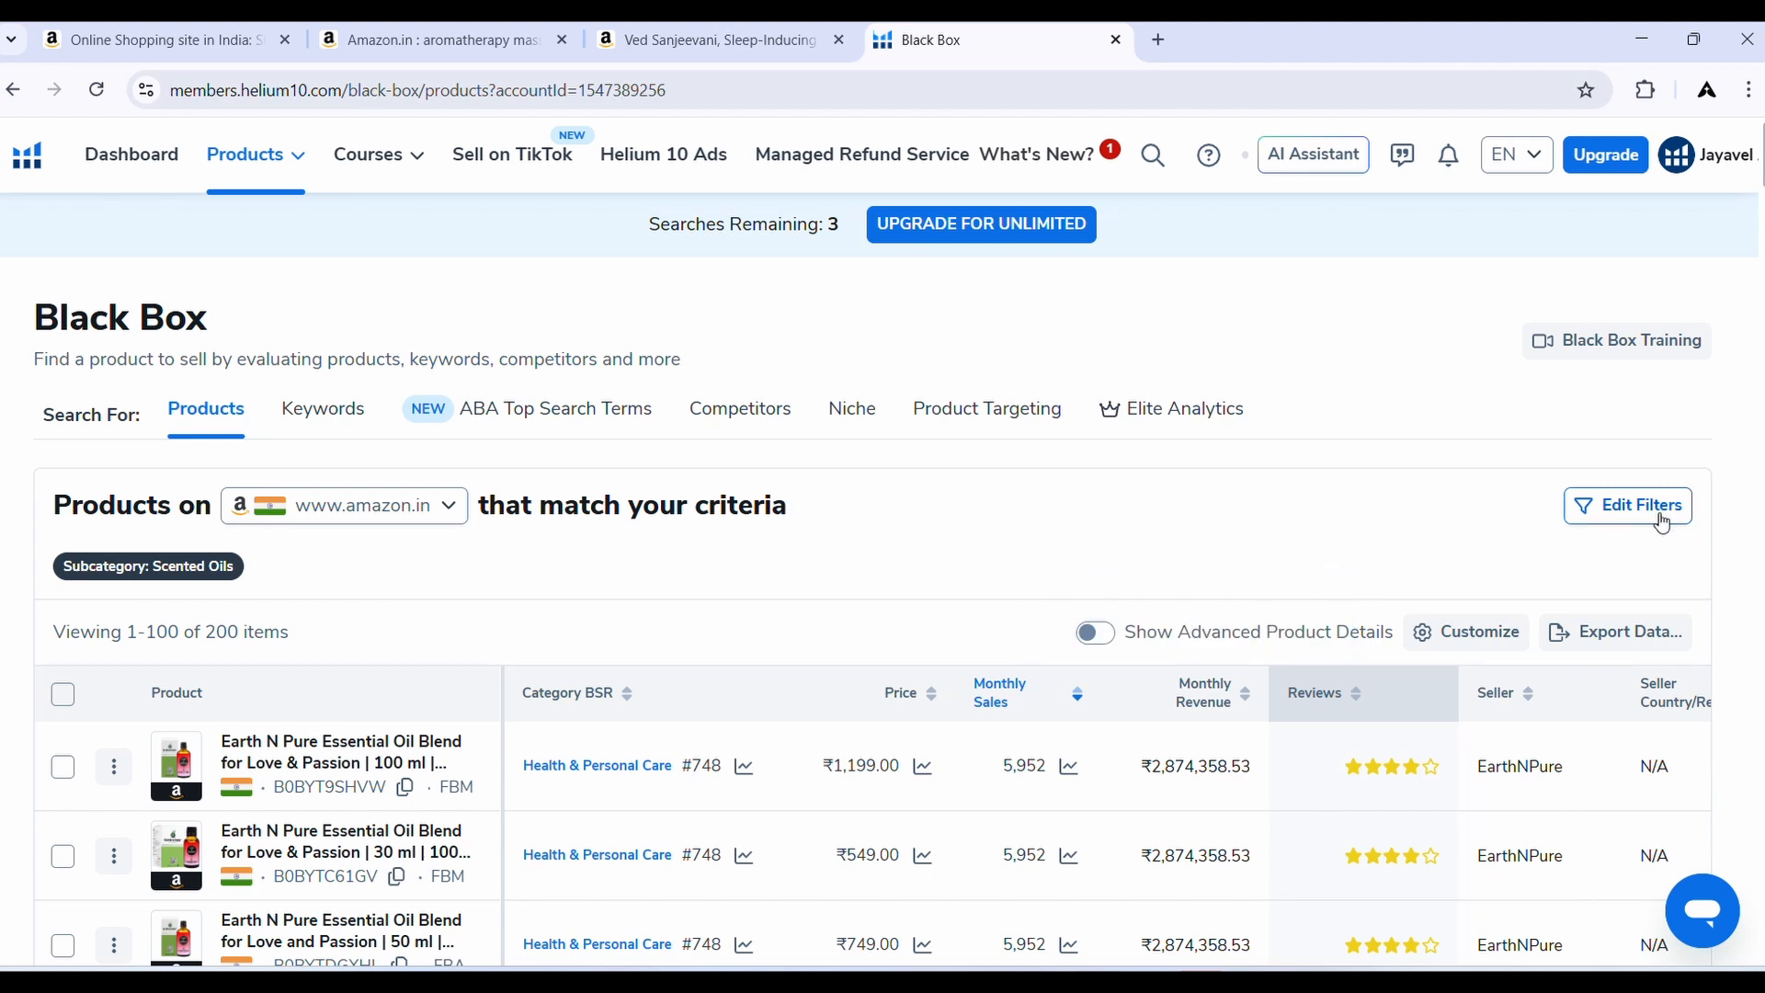
# Export the sorted product results as a CSV file and open it in Excel without converting the data
pyautogui.click(1646, 632)
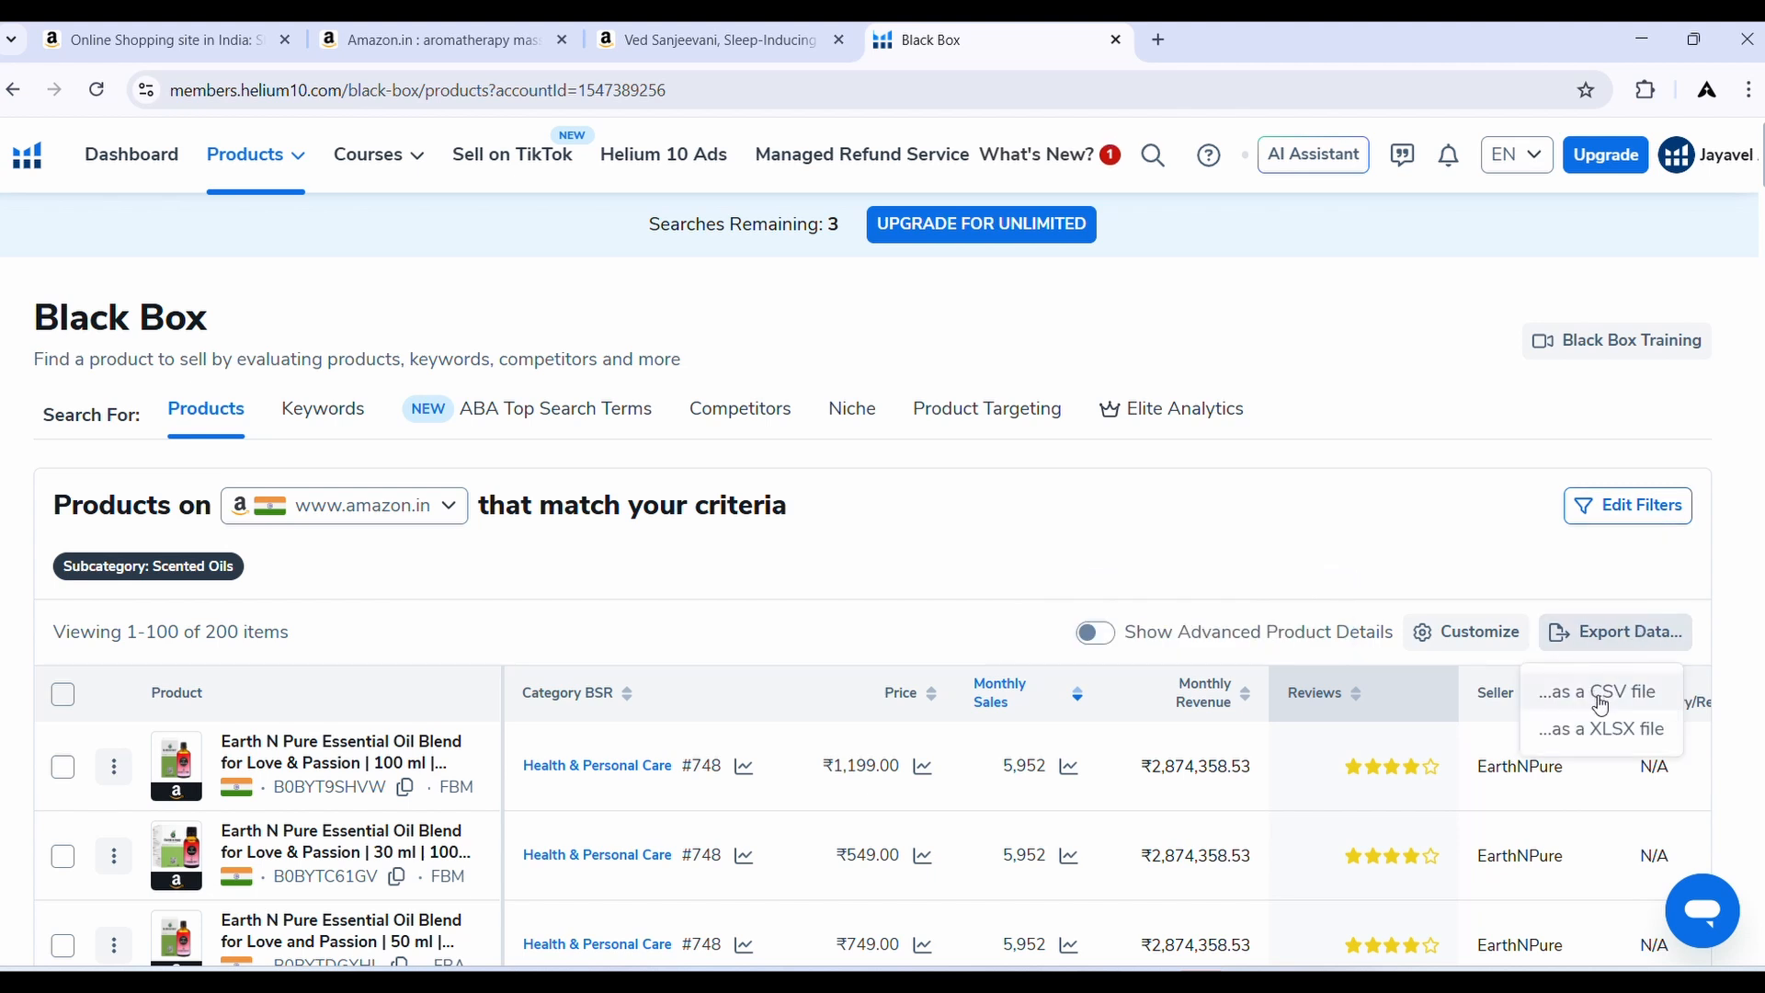
pyautogui.click(1600, 704)
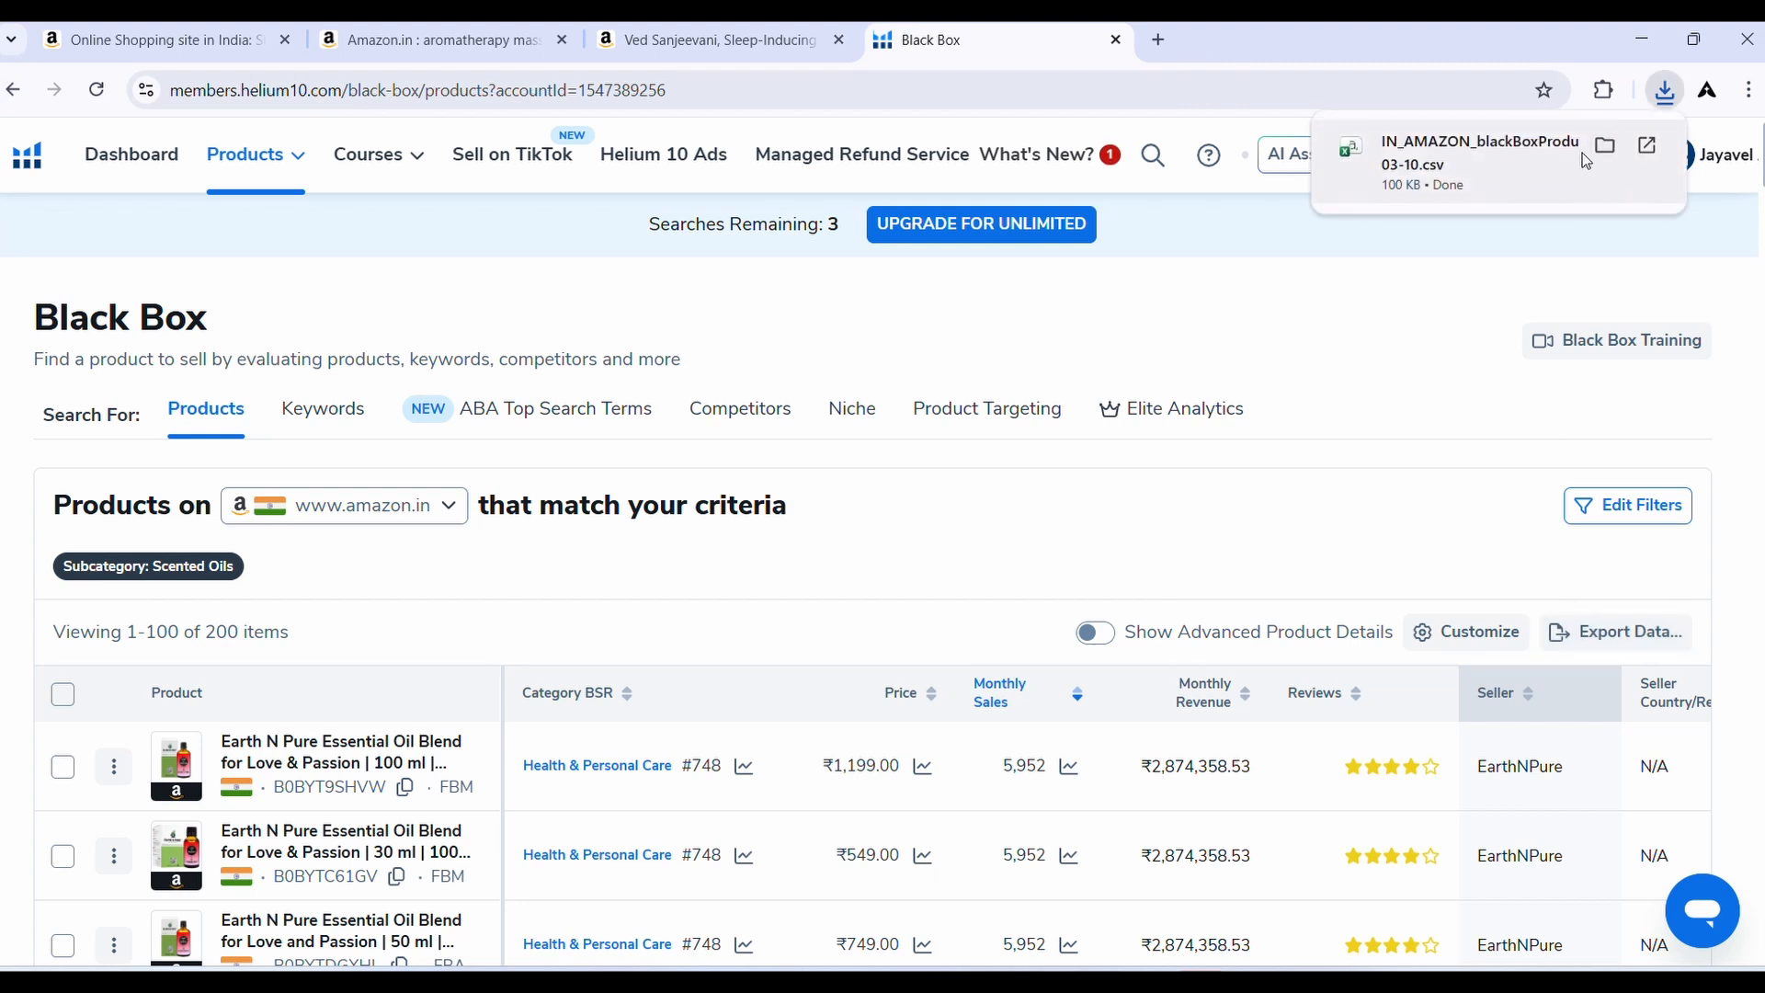
pyautogui.click(1503, 152)
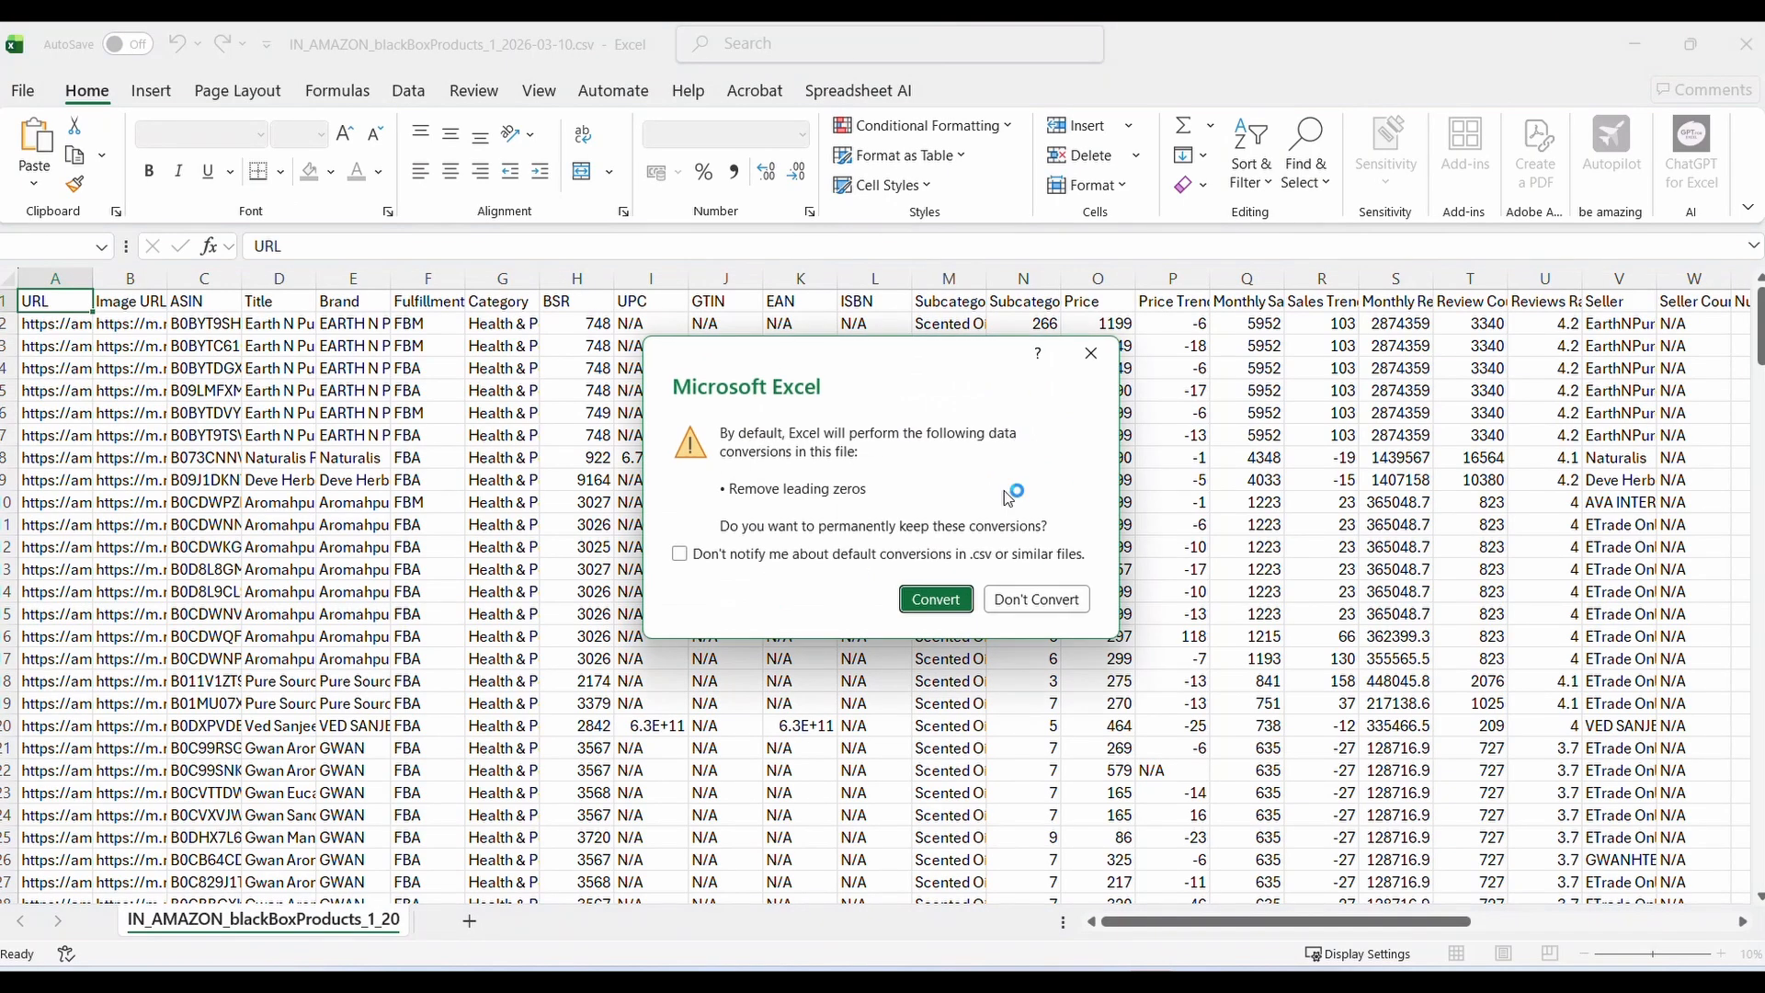
pyautogui.click(1008, 597)
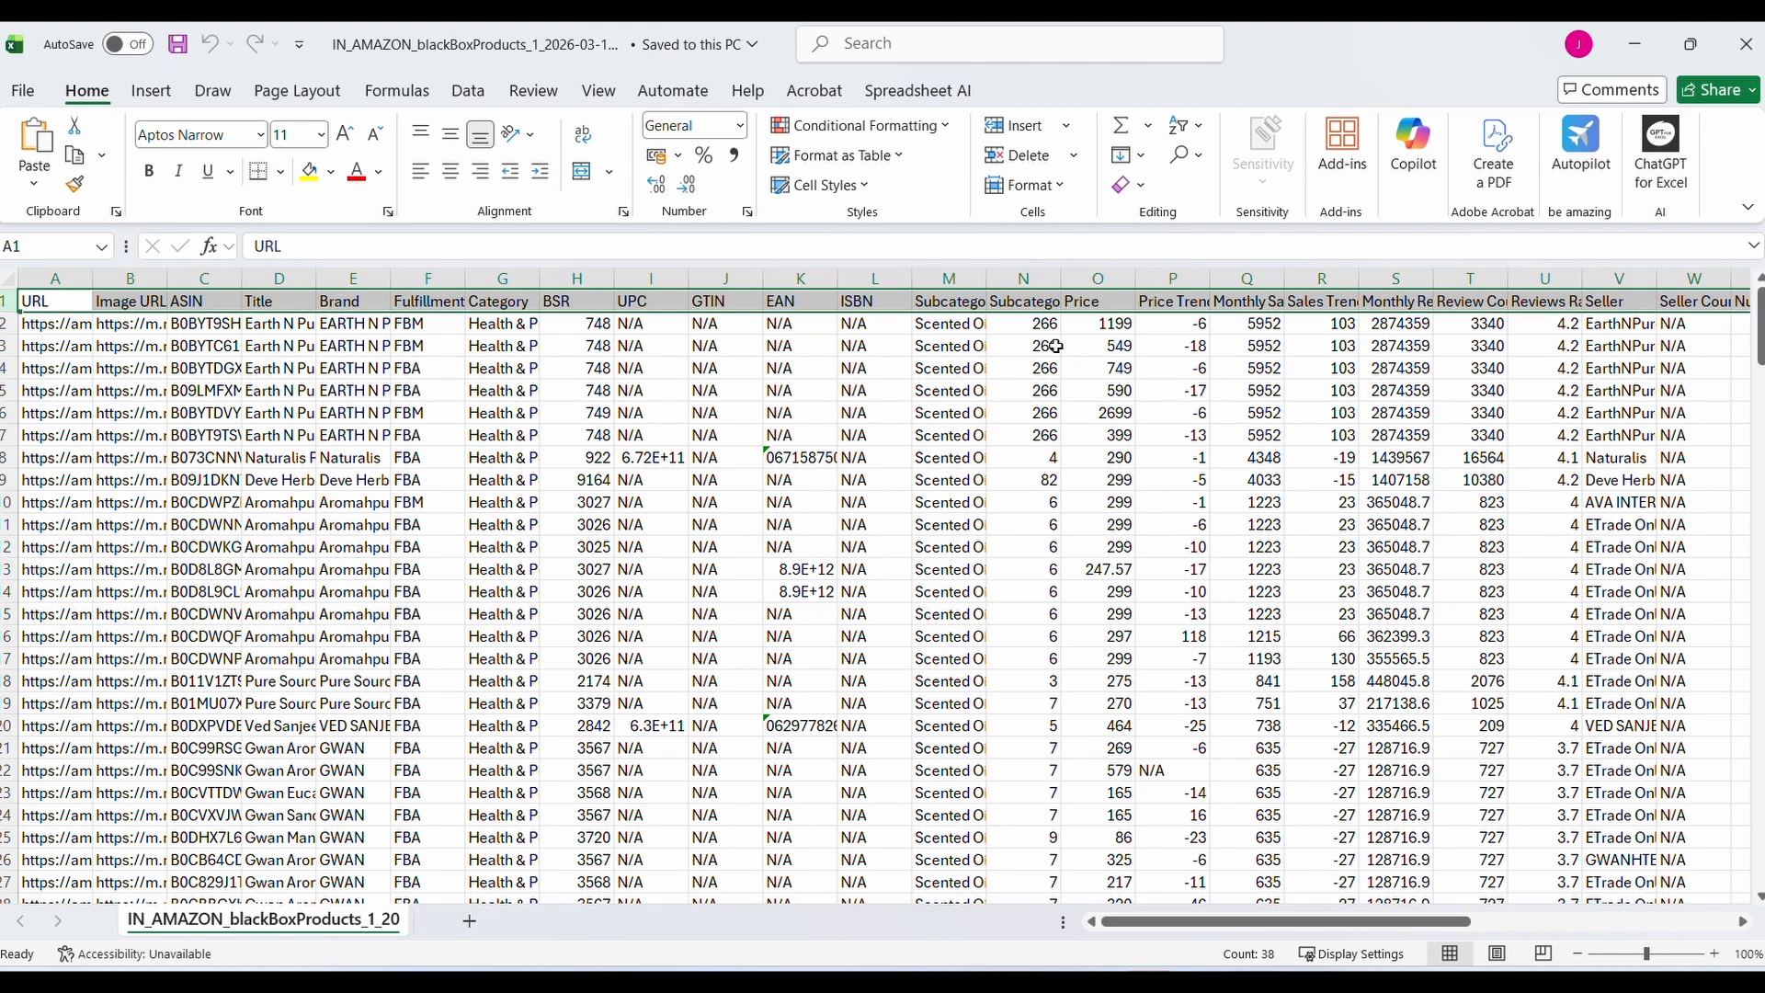
# Save the exported data as an Excel workbook named aromatherapy massage oil.xlsx
pyautogui.press('alt')
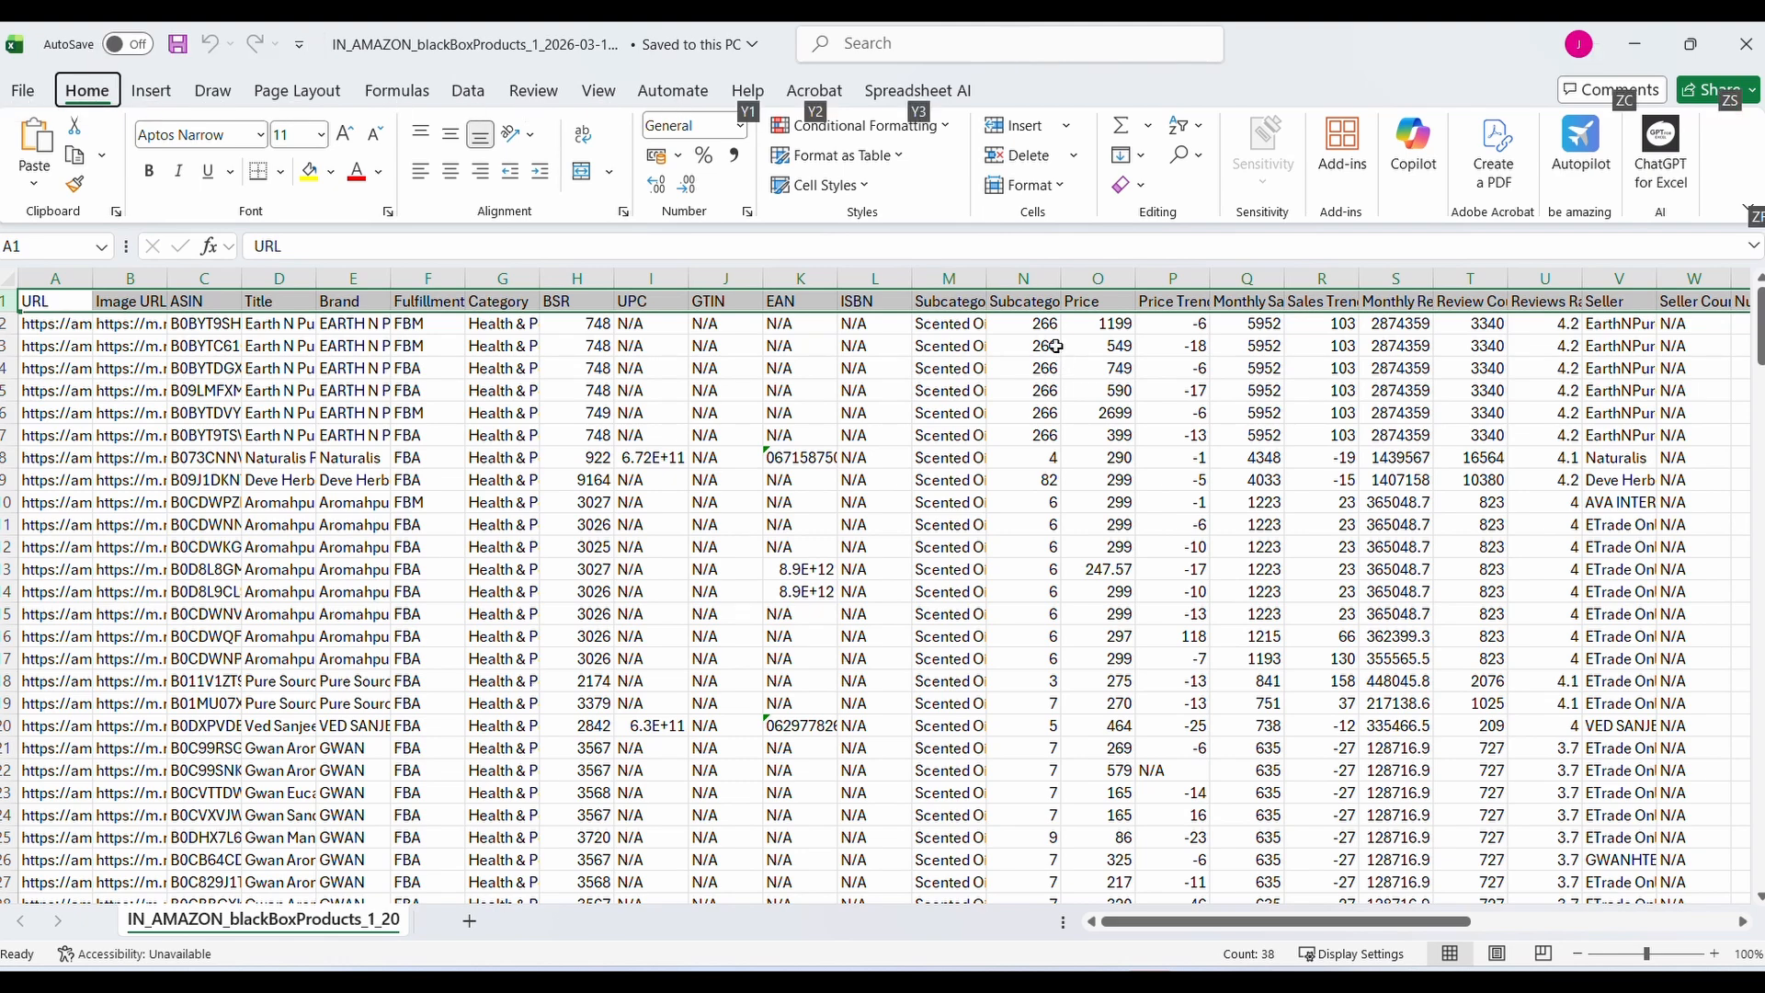
pyautogui.press('alt')
pyautogui.hotkey('alt', 'f')
pyautogui.press('a')
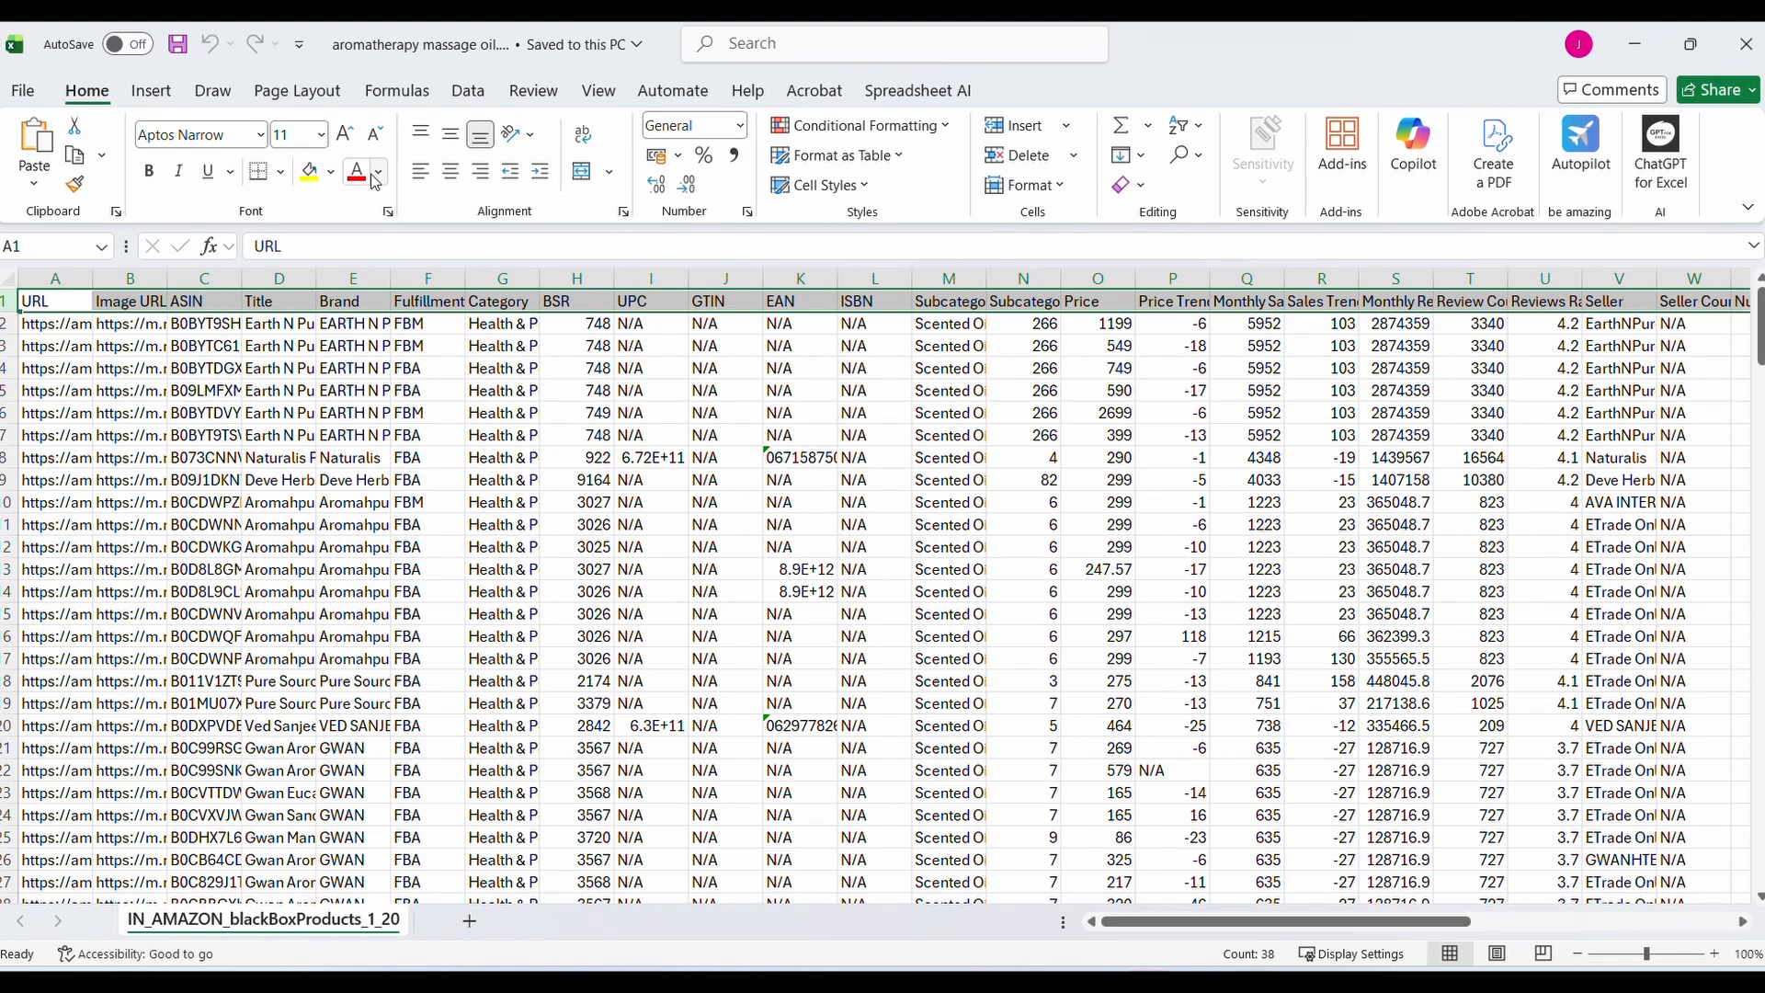
# Fill the header row of the exported product data with light green
pyautogui.hotkey('alt', 'f')
pyautogui.press('Escape')
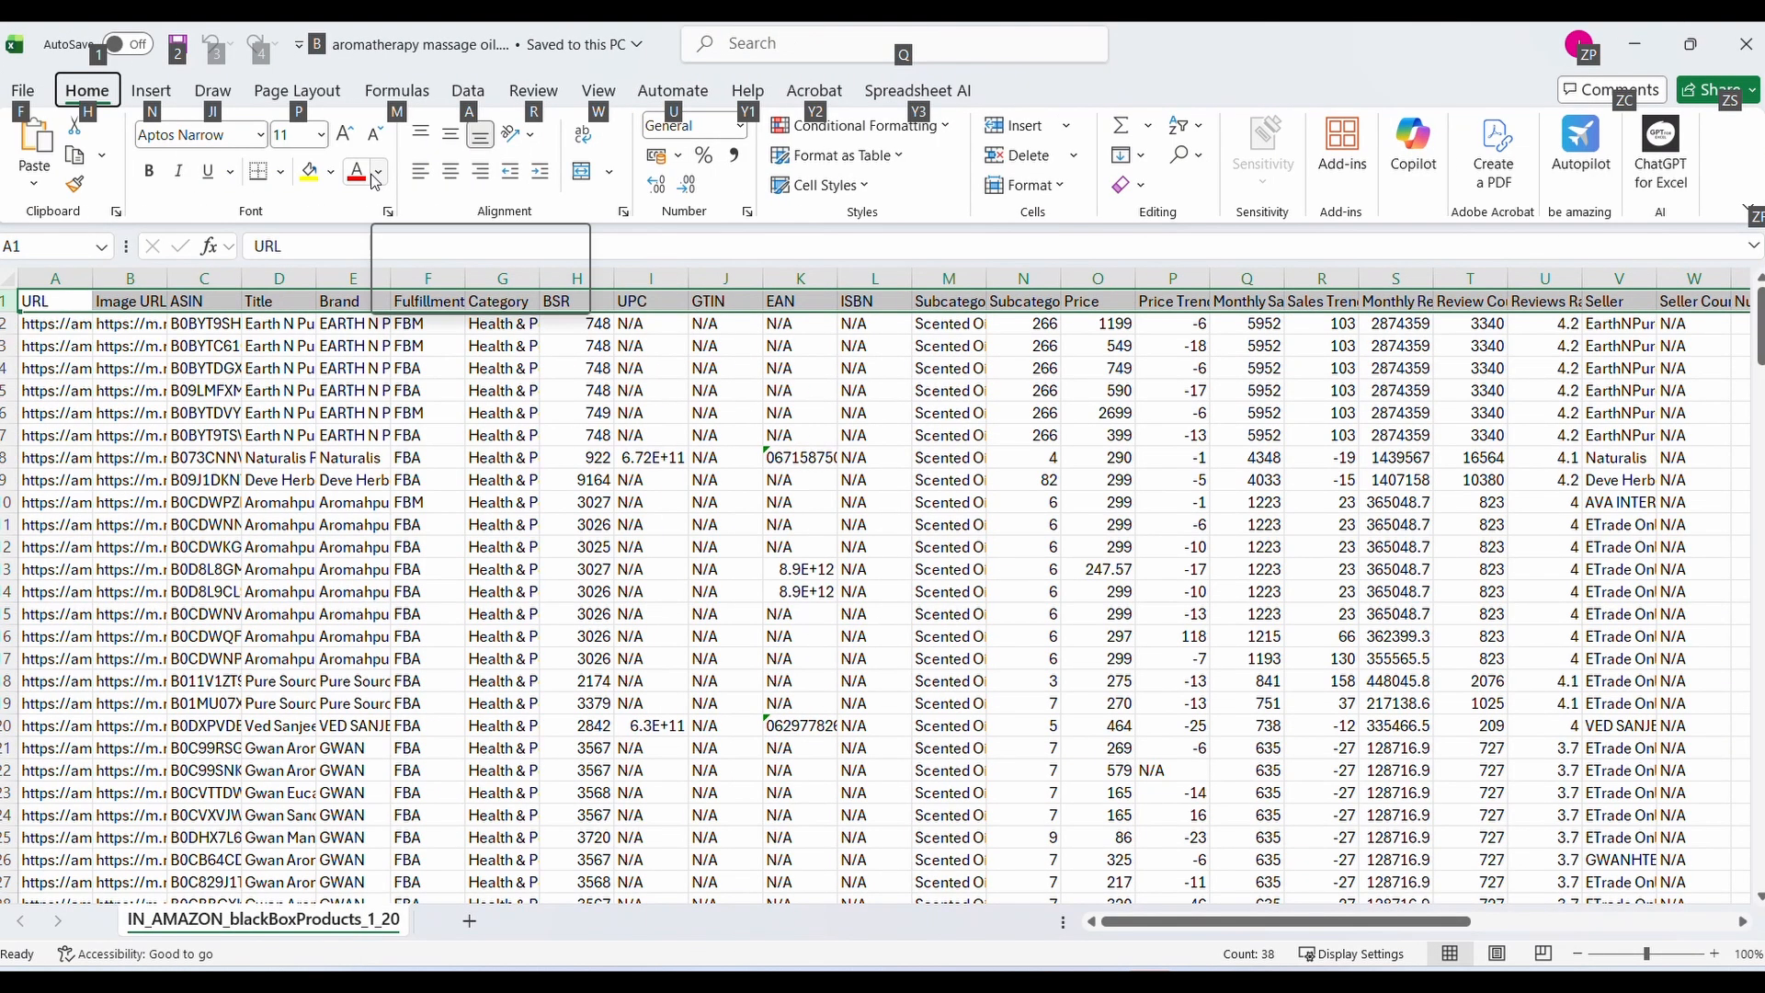
pyautogui.press('h')
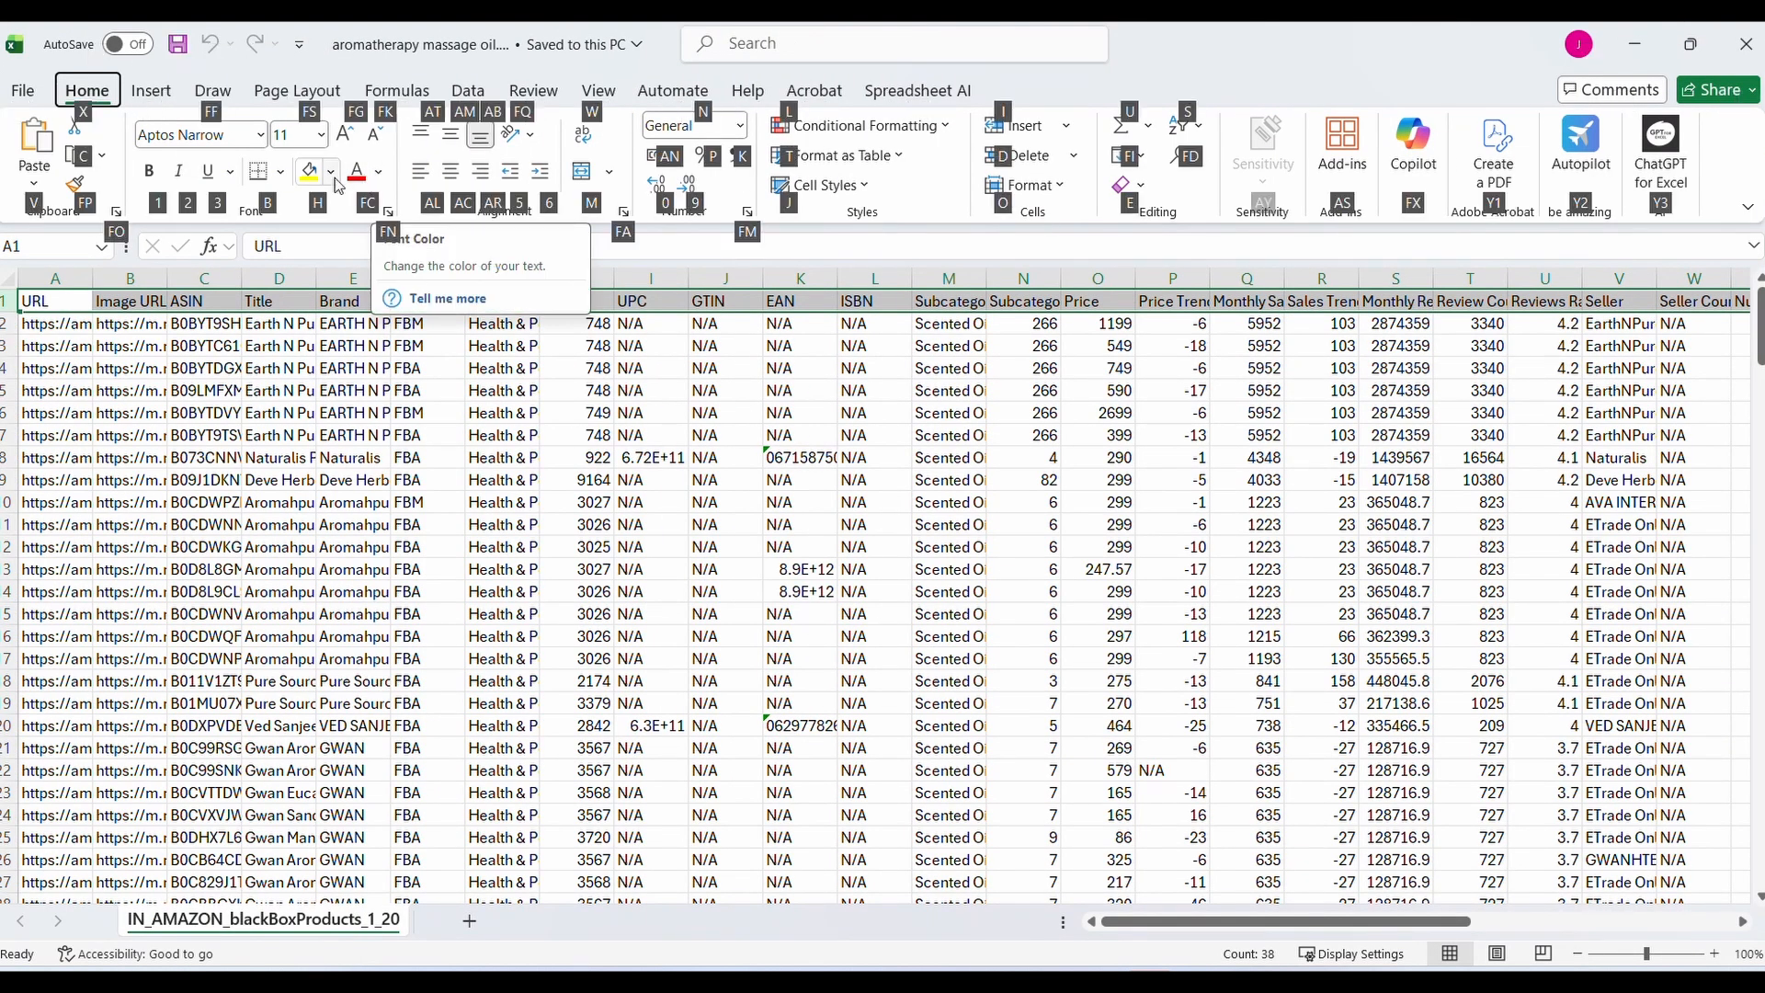
pyautogui.press('h')
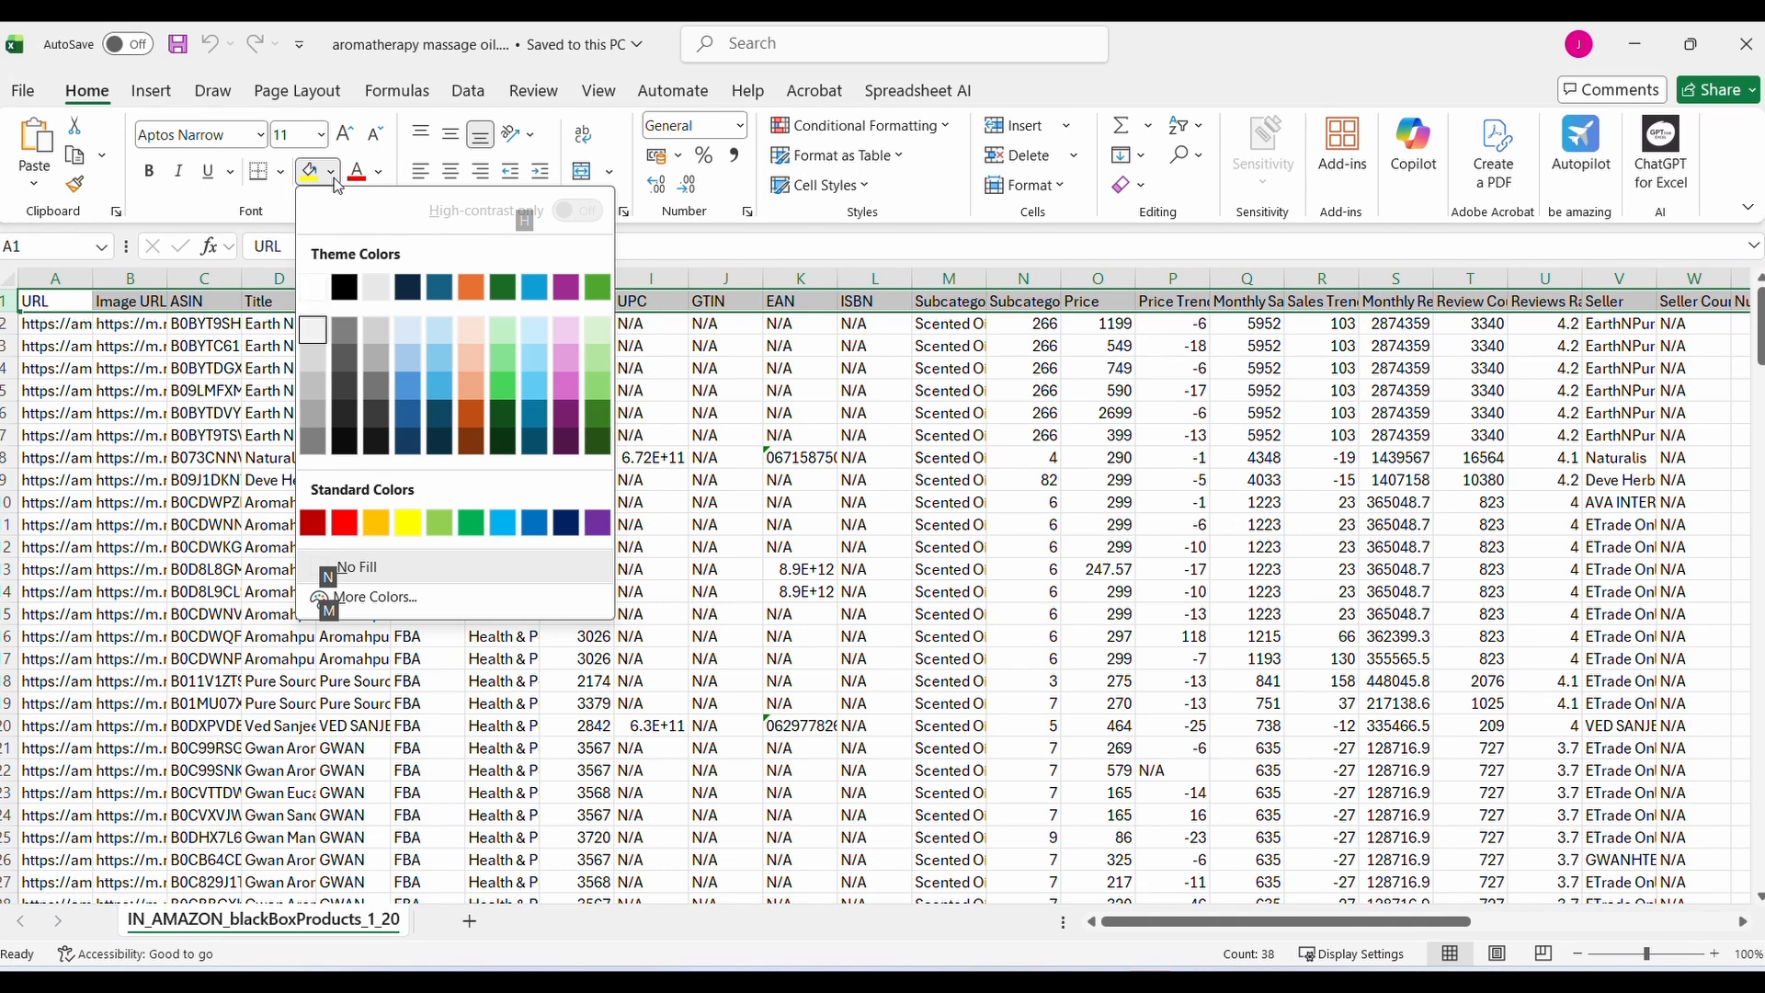
pyautogui.press('Right')
pyautogui.press('Right')
pyautogui.press('Right')
pyautogui.press('Right')
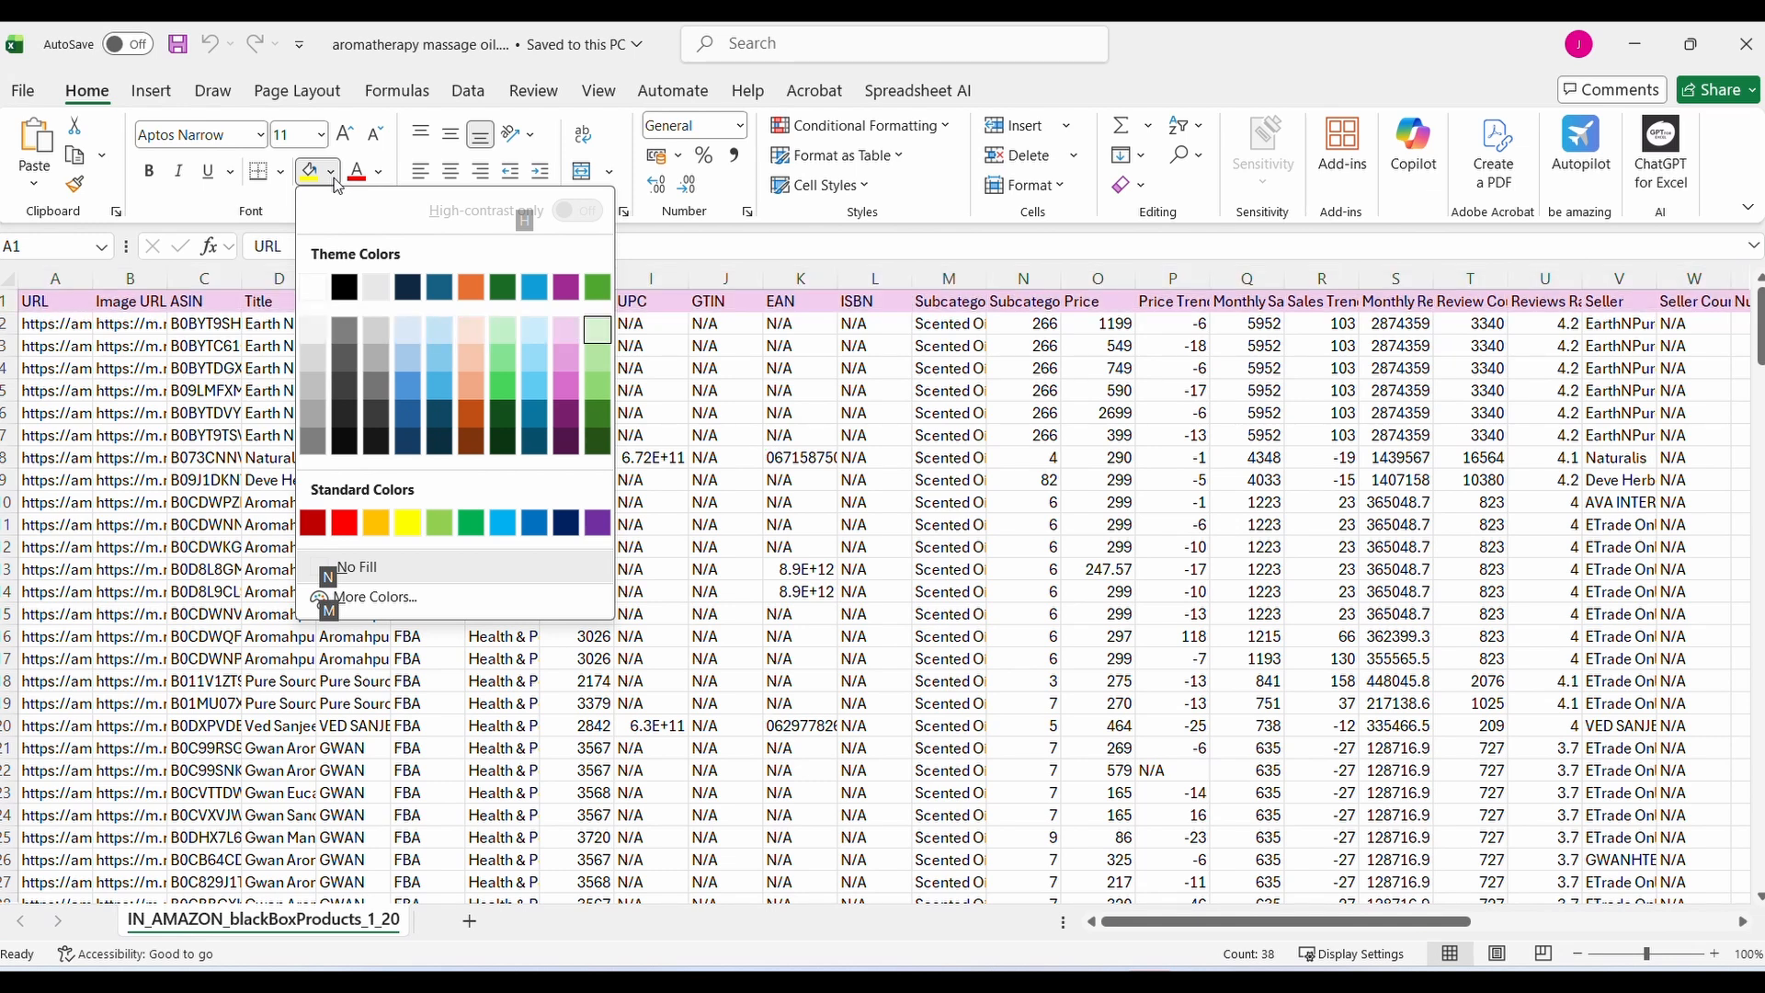
pyautogui.press('Down')
pyautogui.press('Down')
pyautogui.press('Return')
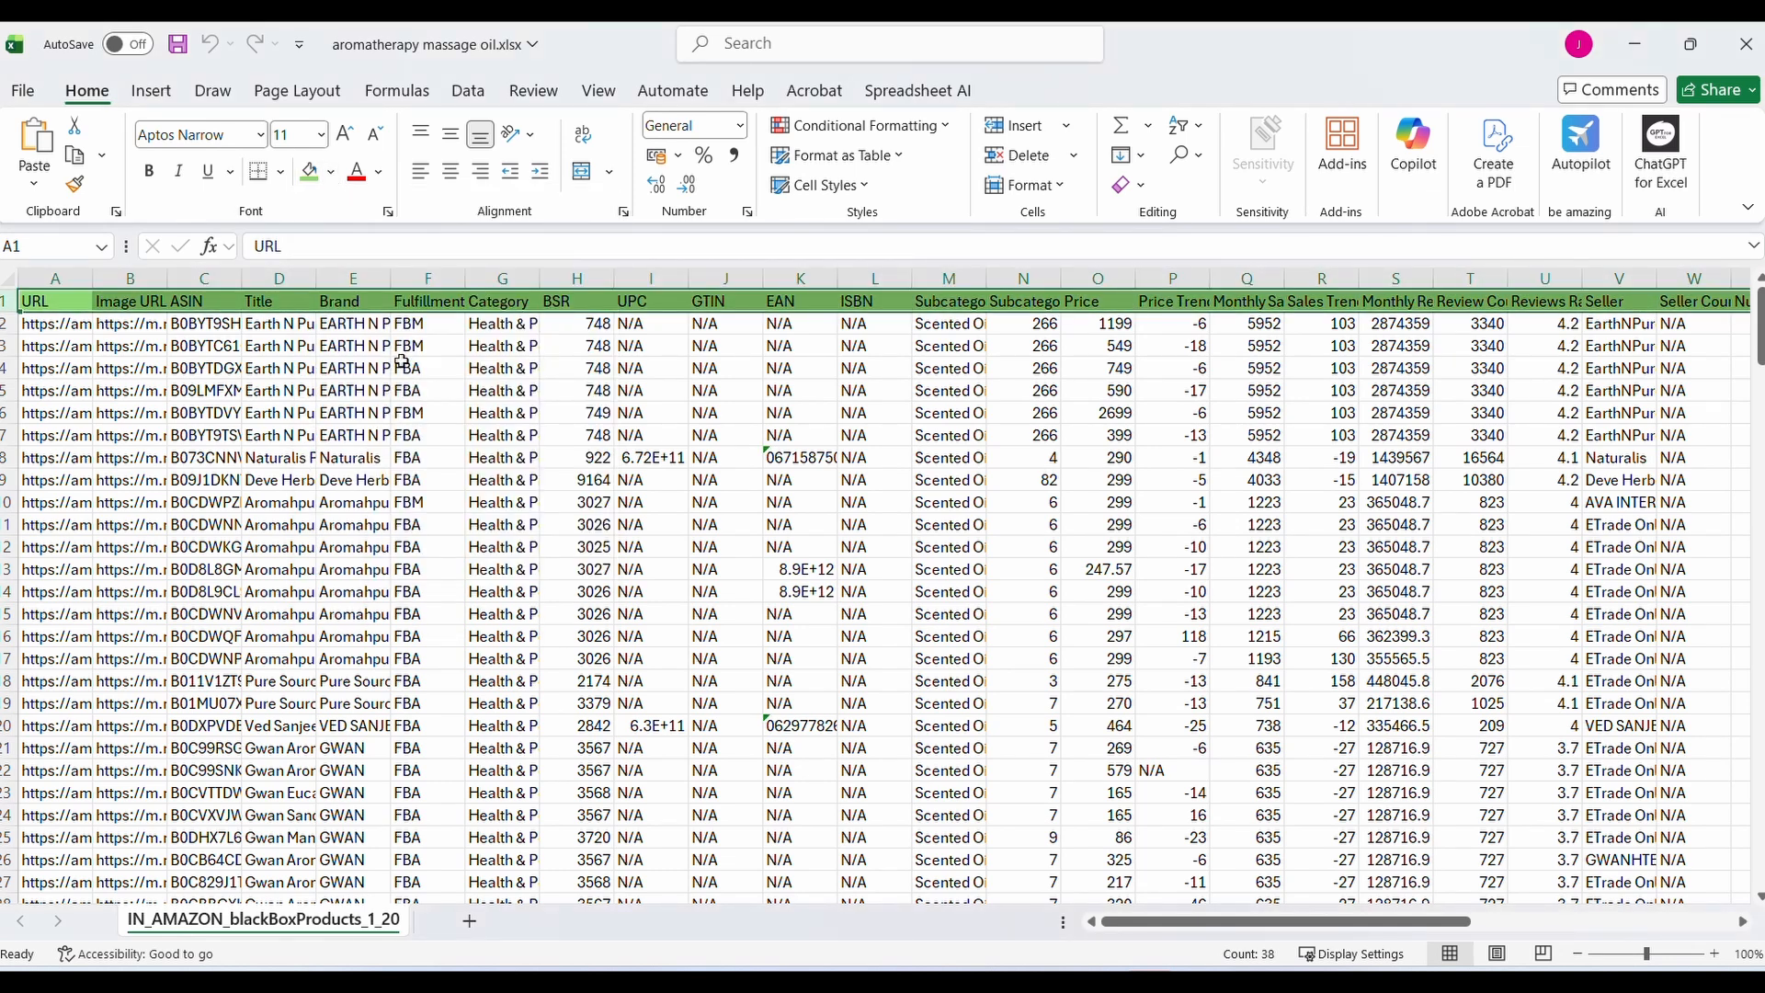
# Create a PivotTable from the product data on a new sheet with Brand as the row field
pyautogui.click(493, 460)
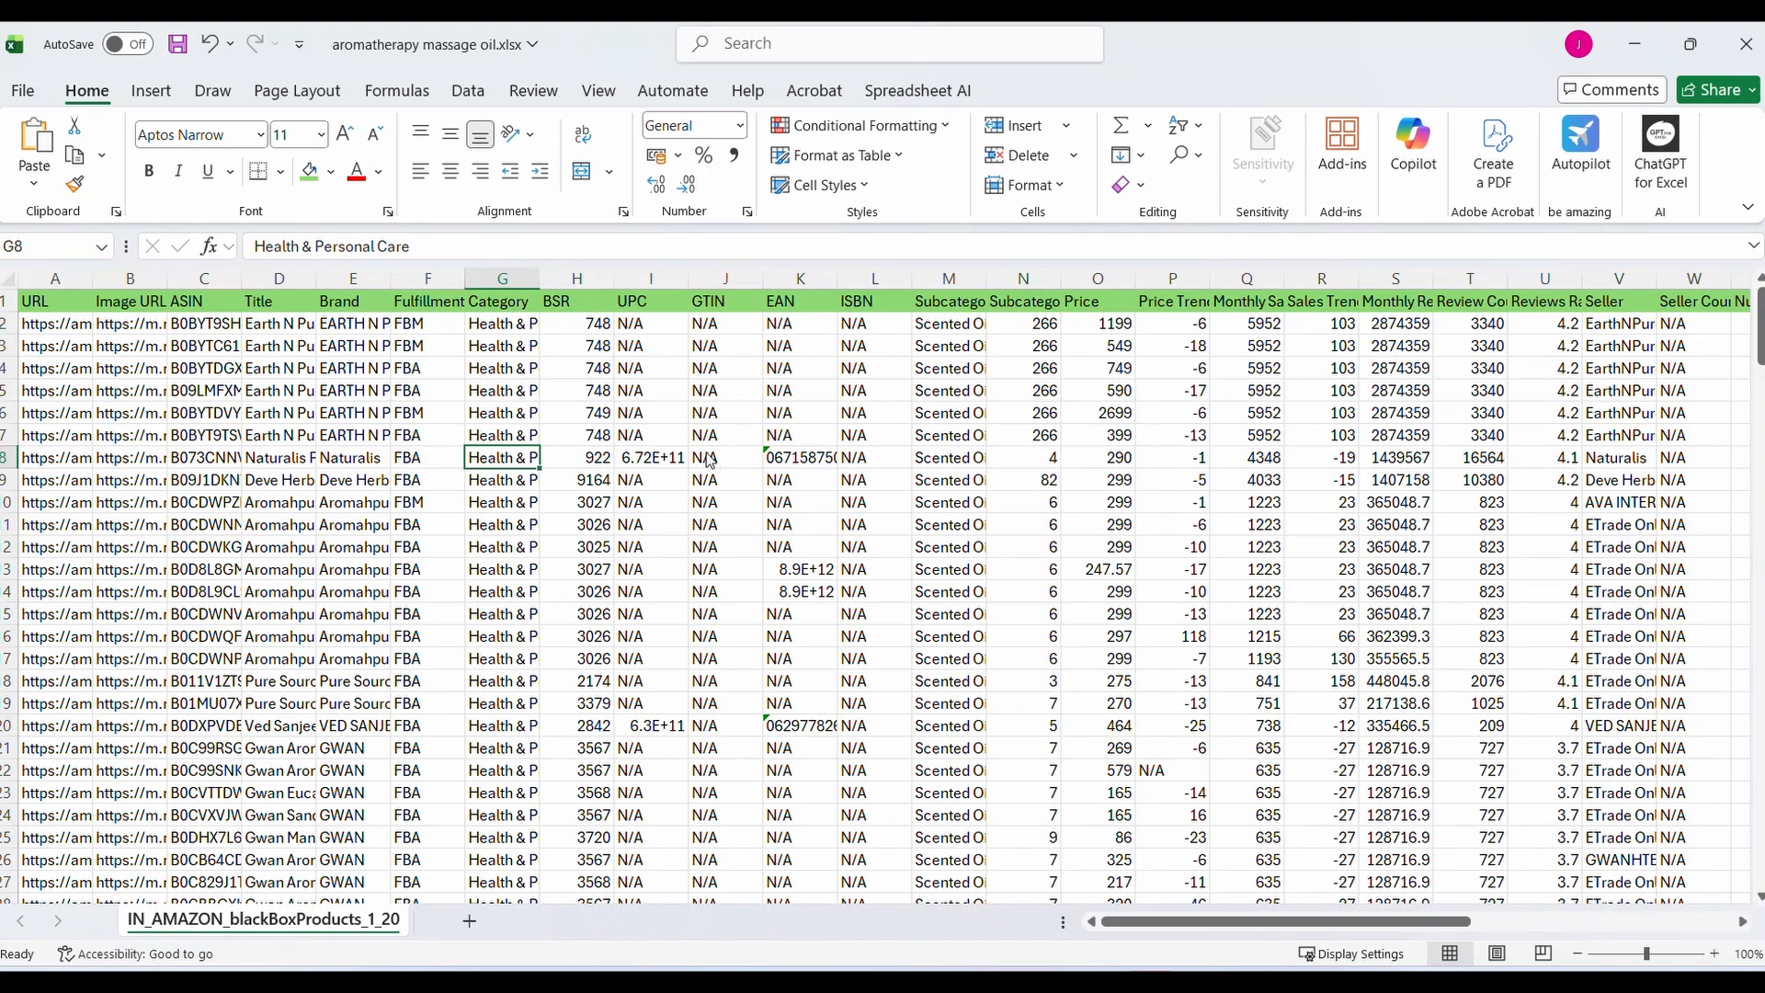
pyautogui.hotkey('alt', 'd')
pyautogui.press('p')
pyautogui.press('f')
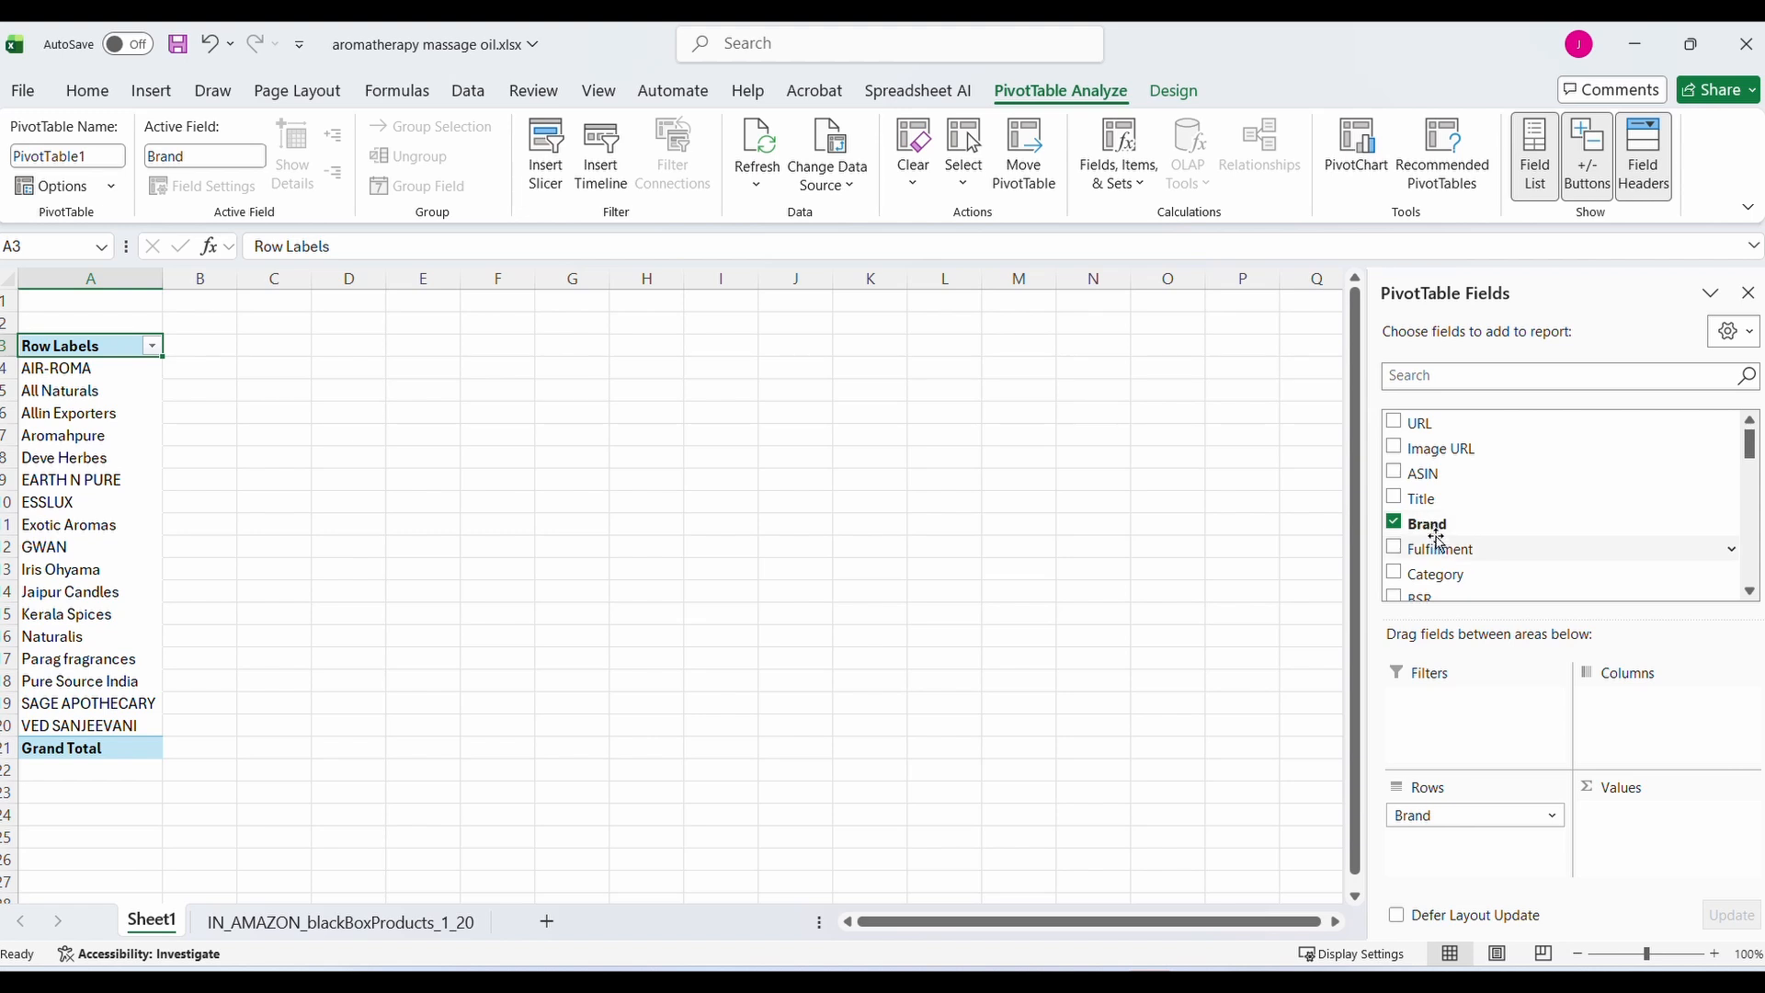
# Add Monthly Sales to the PivotTable values as a sum for each brand
pyautogui.click(1750, 591)
pyautogui.click(1750, 591)
pyautogui.click(1749, 591)
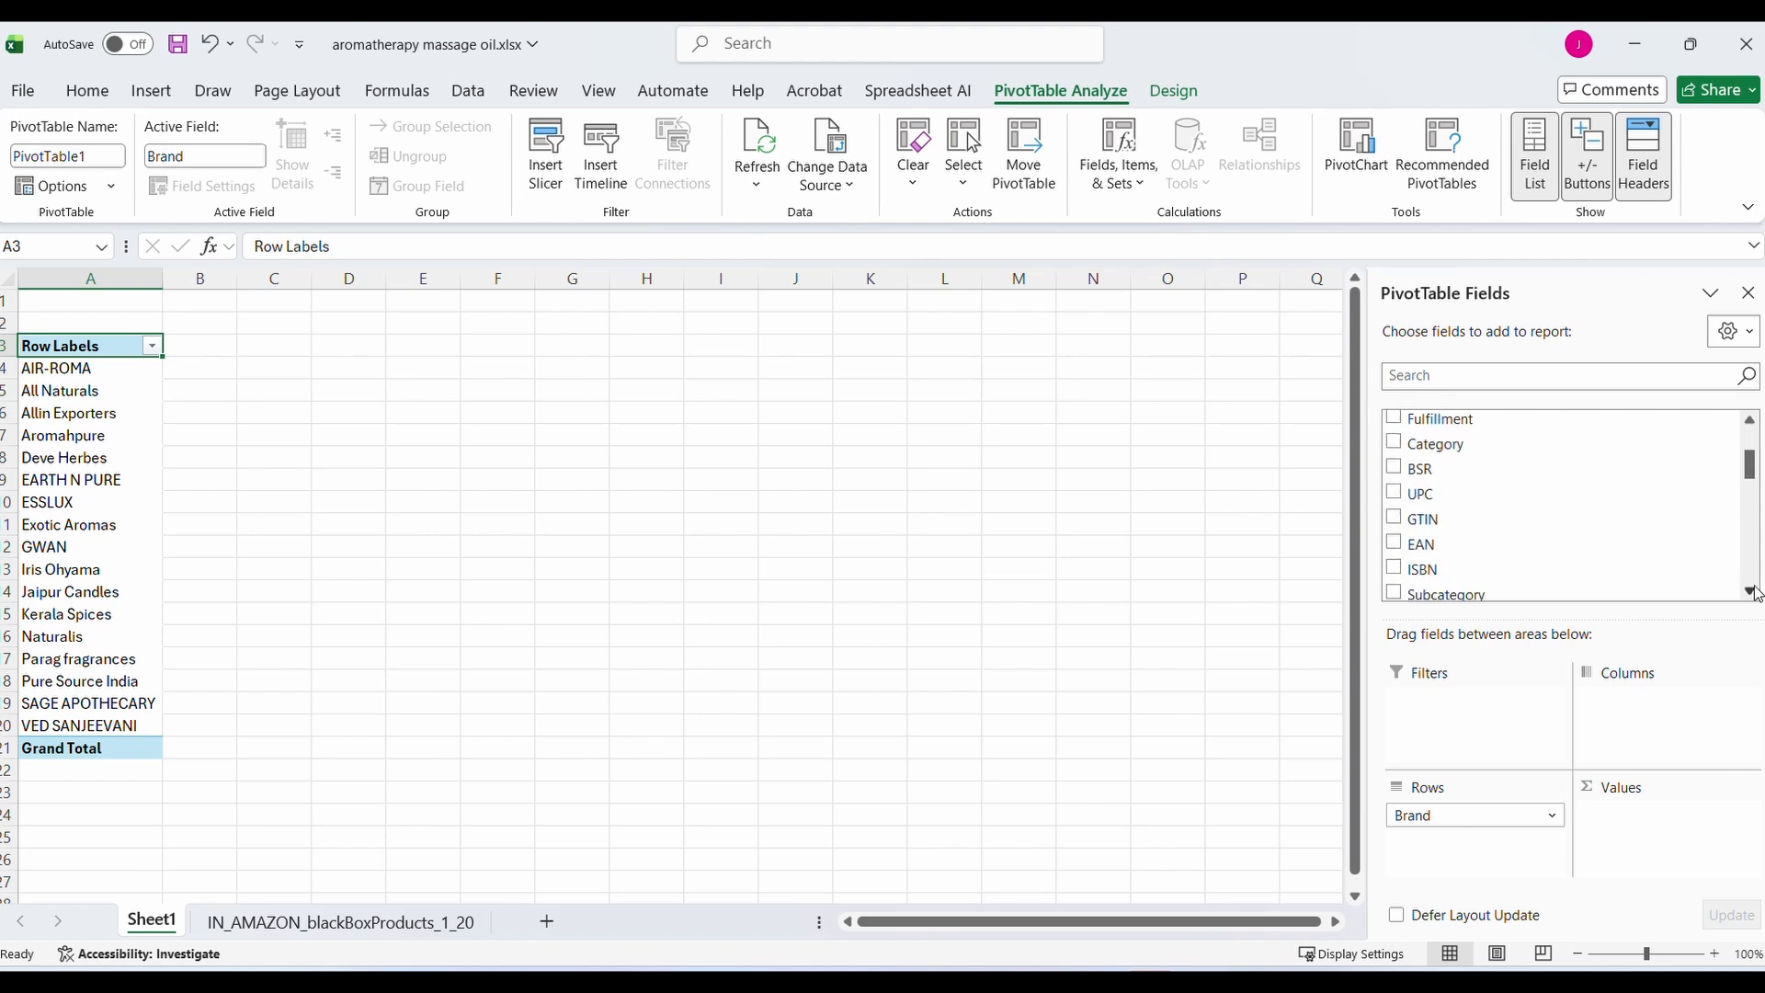
pyautogui.moveTo(1753, 474)
pyautogui.mouseDown()
pyautogui.moveTo(1754, 452)
pyautogui.moveTo(1754, 498)
pyautogui.mouseUp()
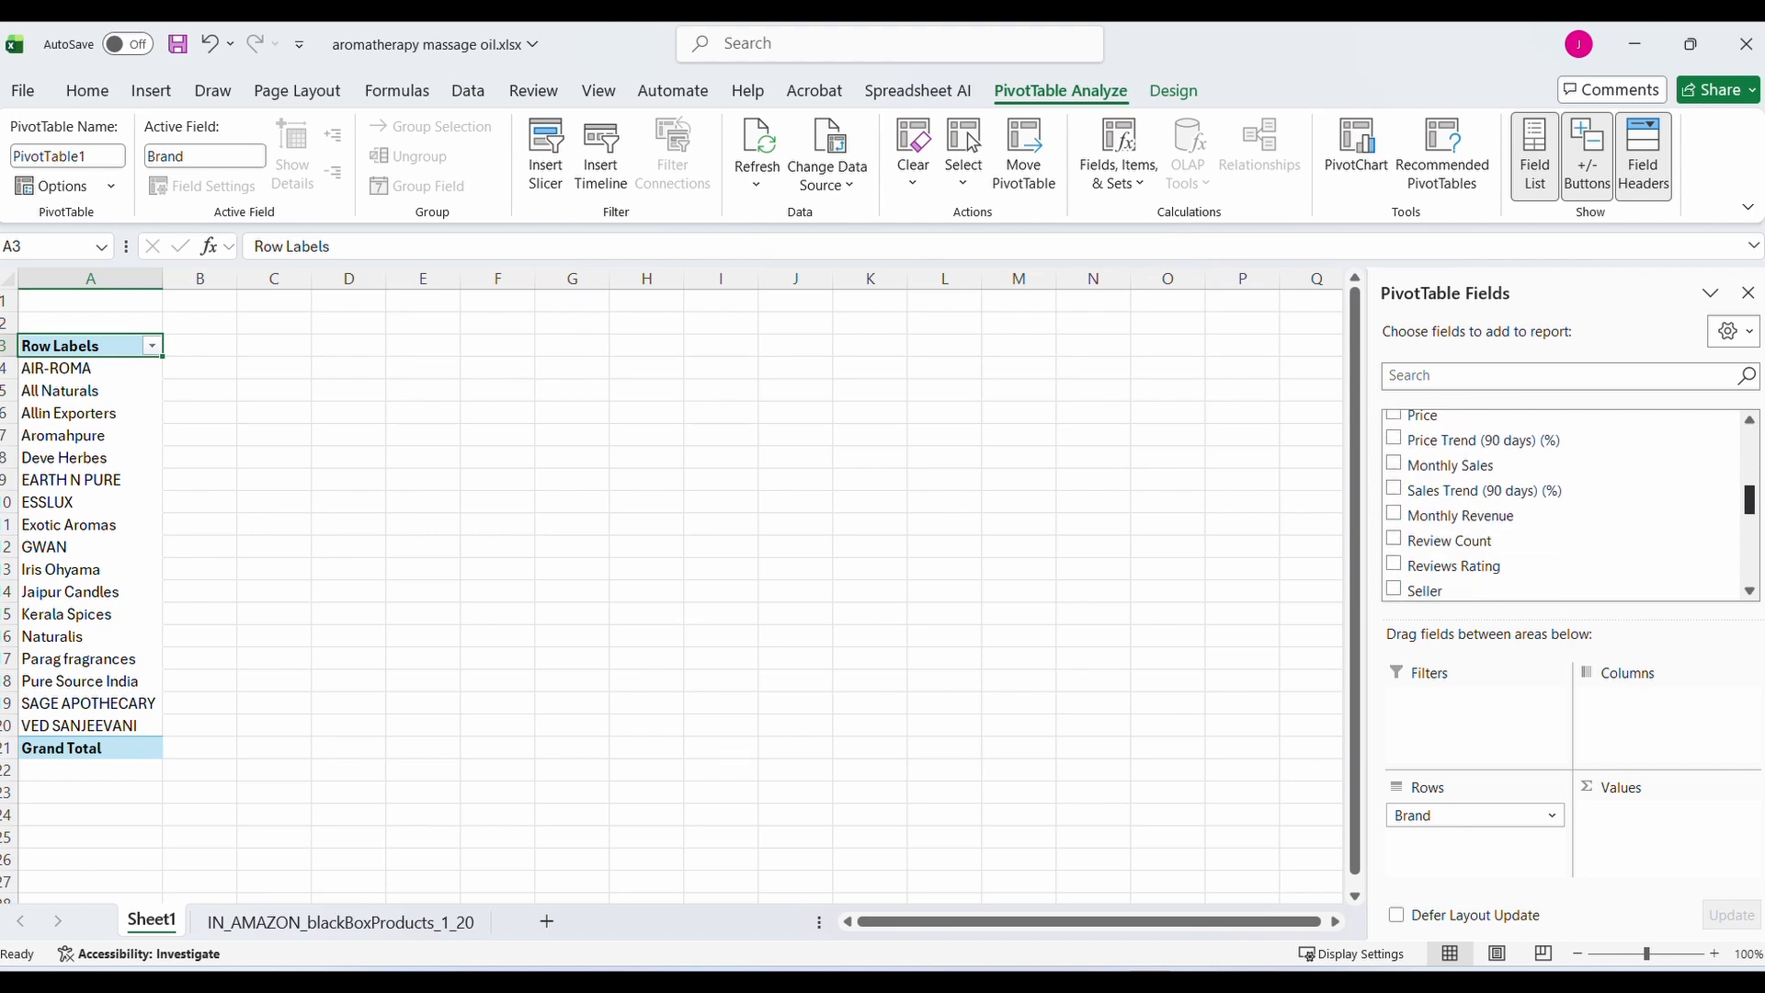
pyautogui.click(1396, 464)
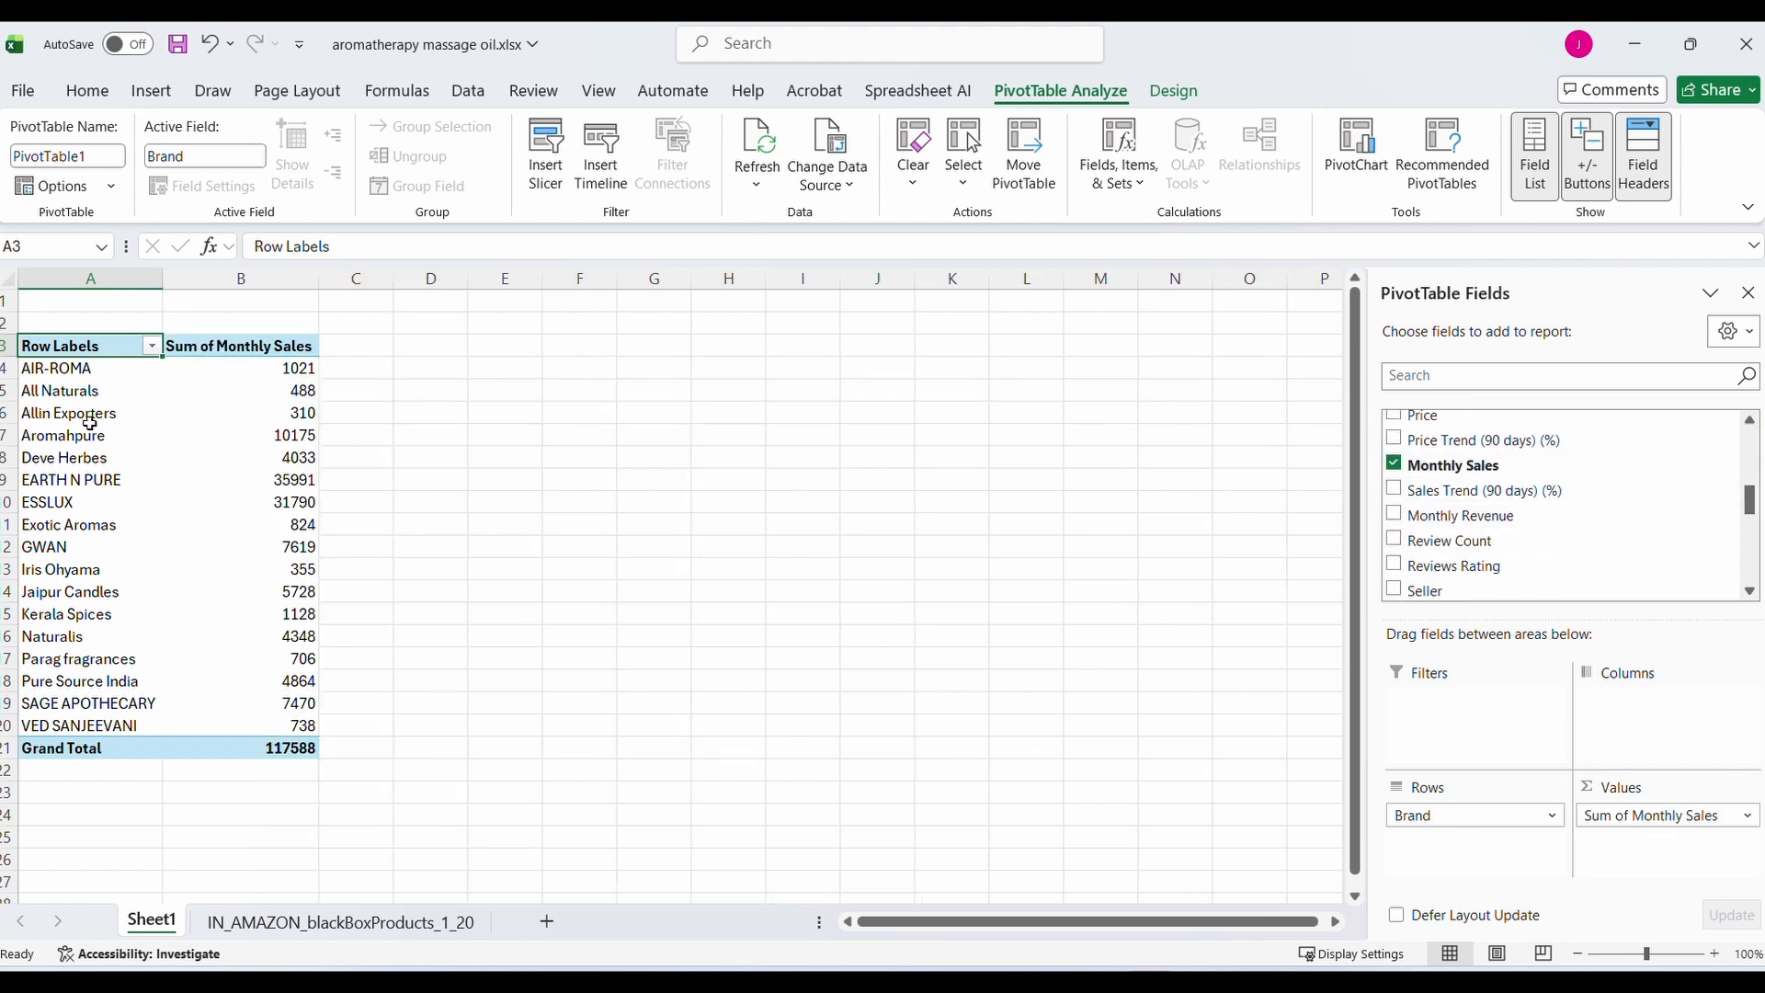
# Copy the whole PivotTable, including the grand total, and paste it as values starting at cell D3
pyautogui.hotkey('ctrl', 'shift', 'Right')
pyautogui.hotkey('ctrl', 'shift', 'Down')
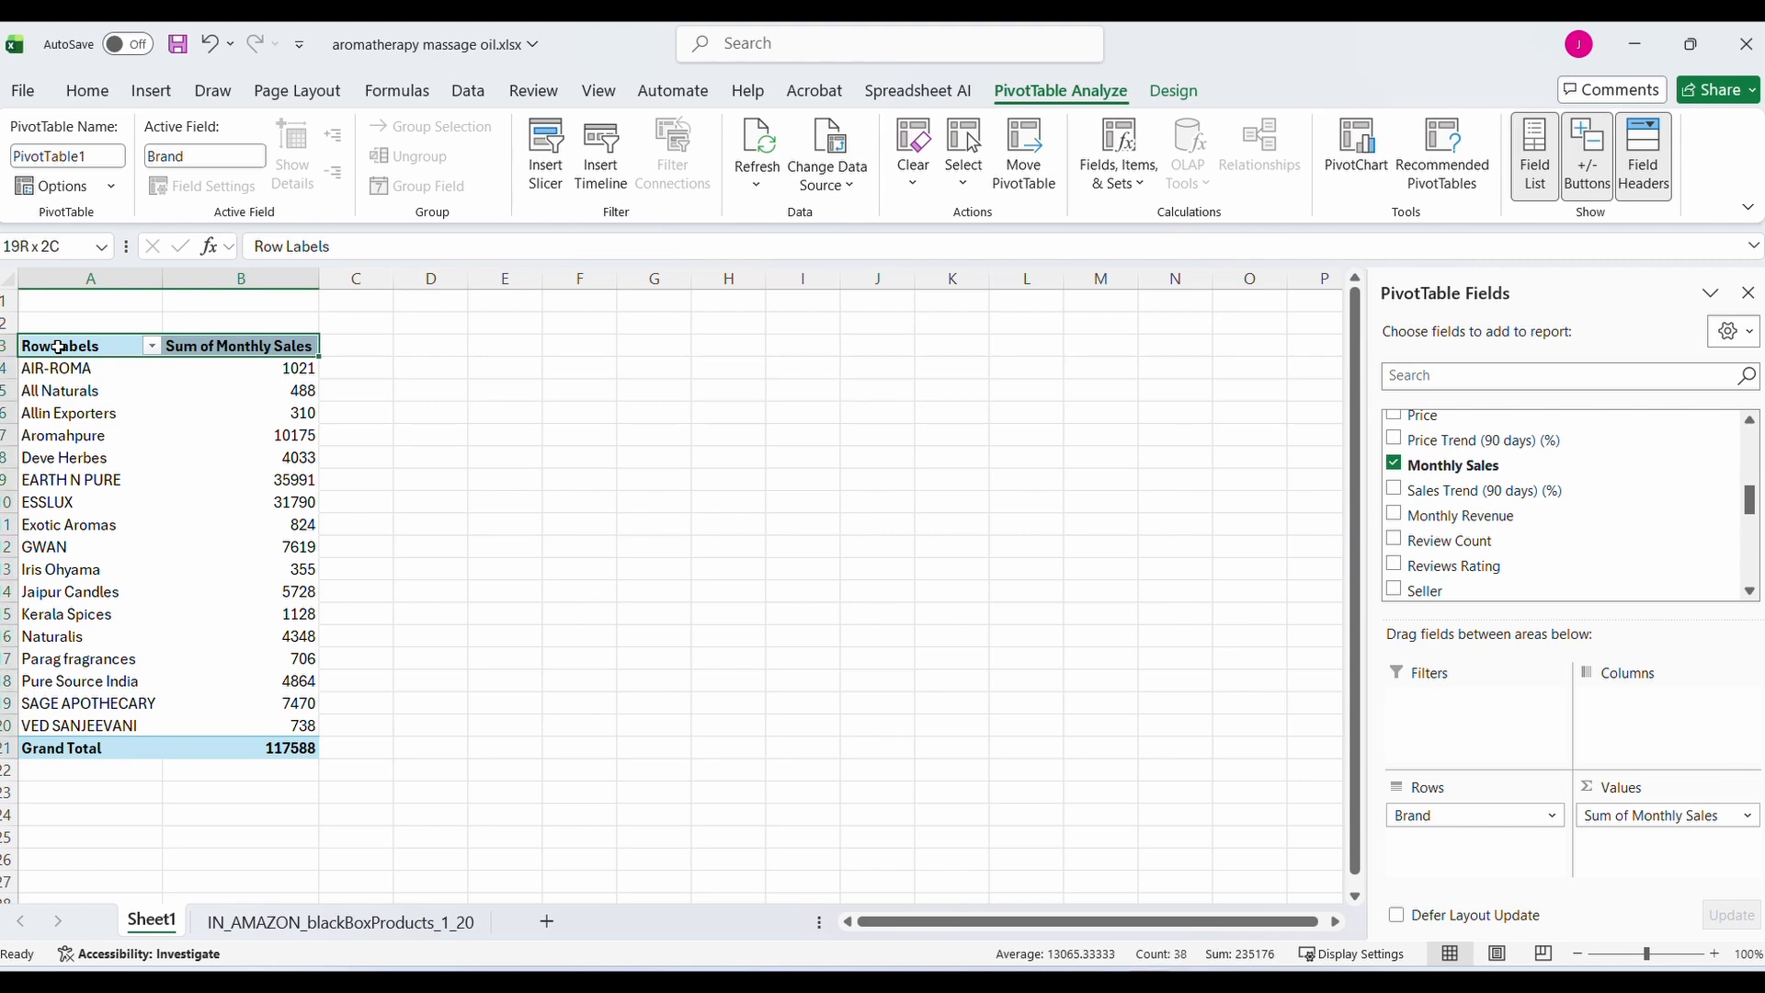
pyautogui.hotkey('ctrl', 'c')
pyautogui.press('Right')
pyautogui.press('Right')
pyautogui.press('Right')
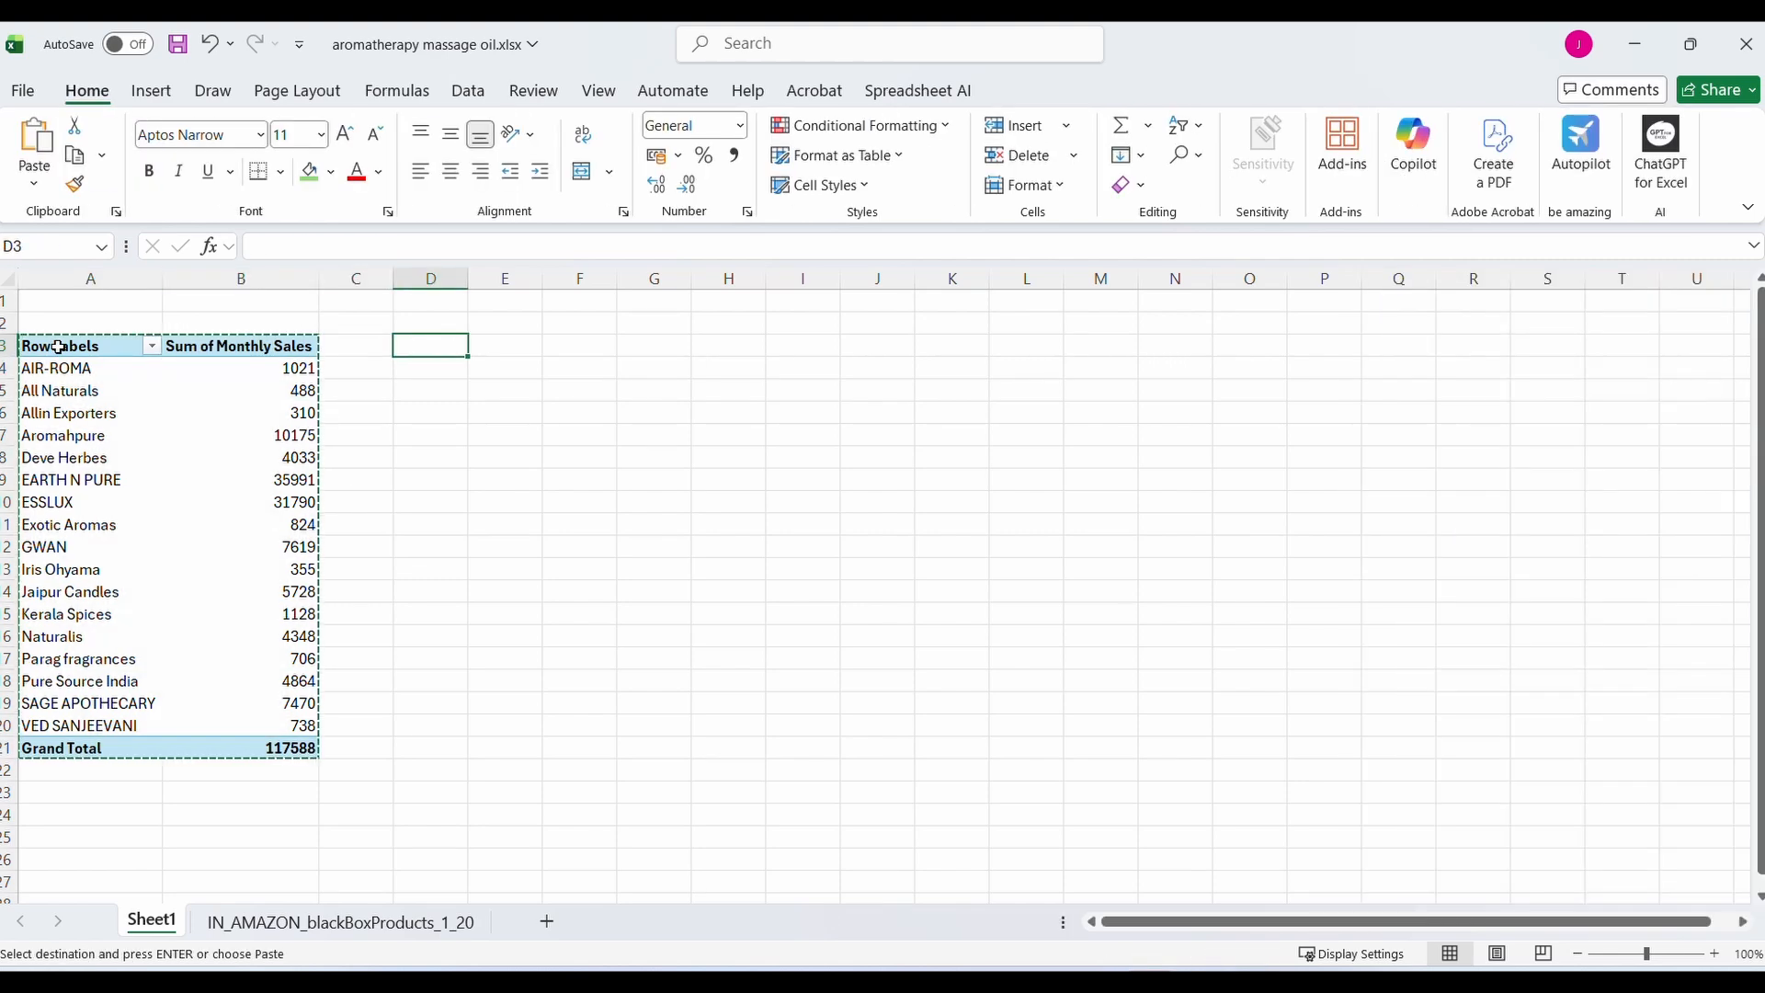
pyautogui.hotkey('shift', 'F10')
pyautogui.press('v')
pyautogui.press('Right')
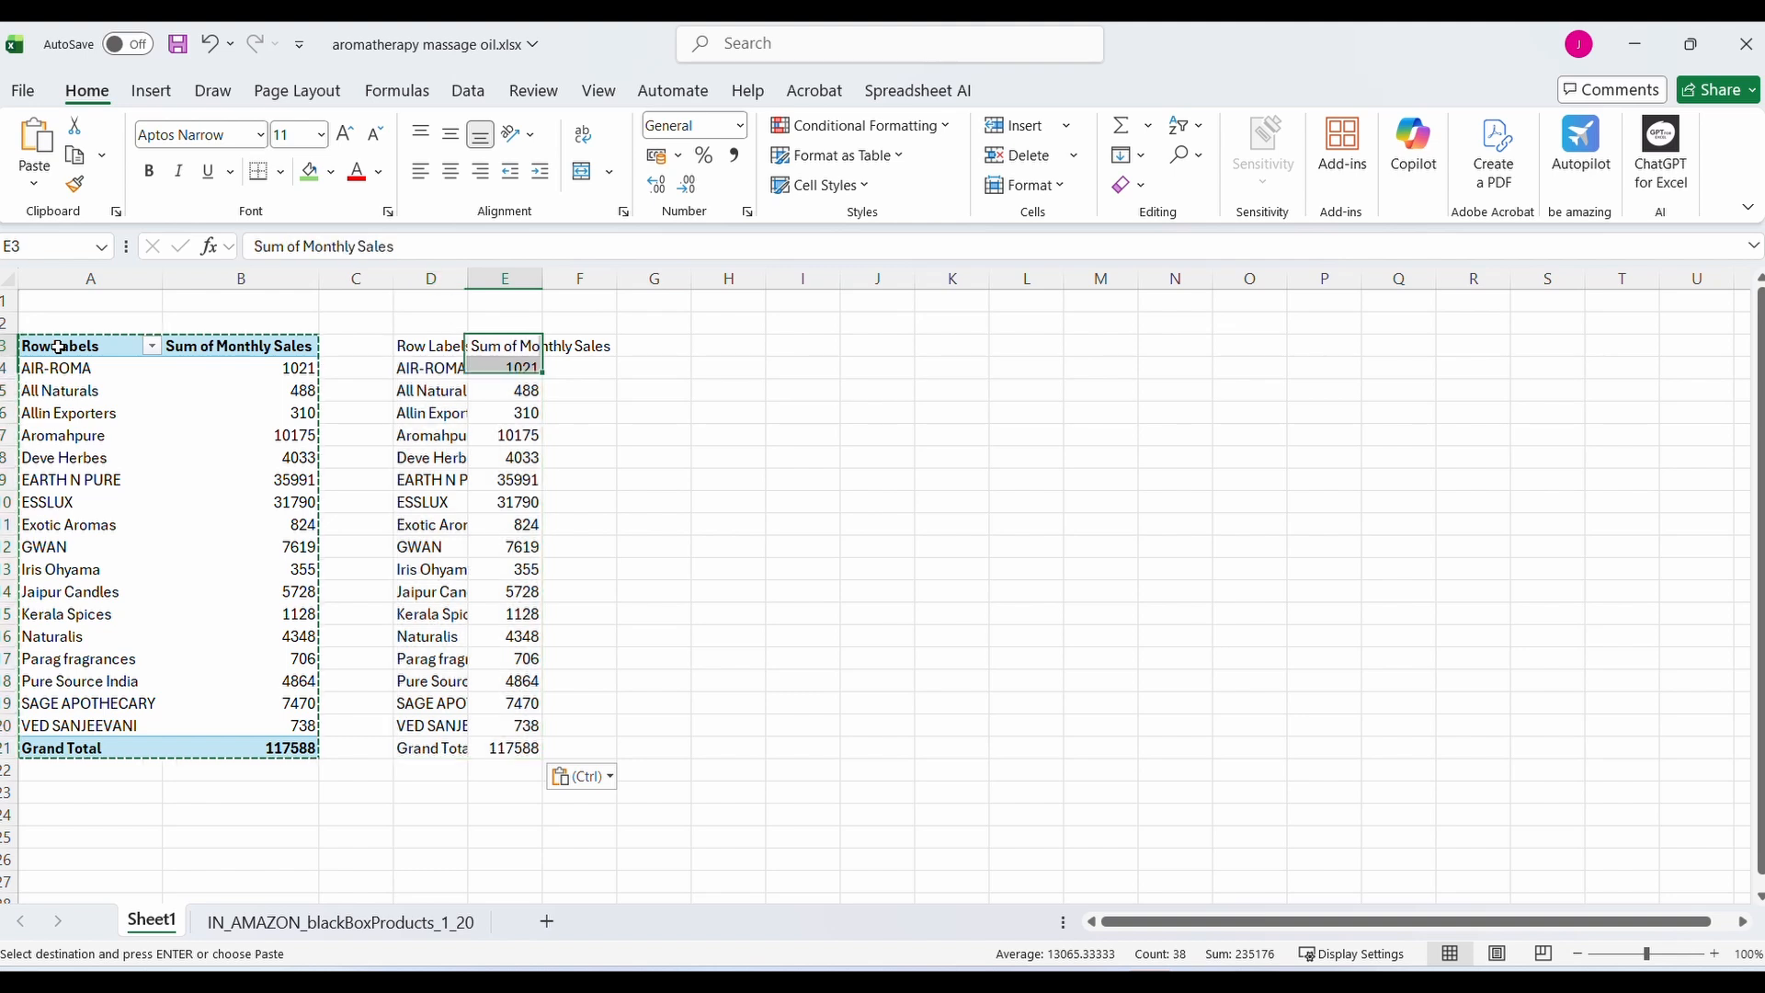
# Replace the header text in cell D3 of the pasted table with "Brand Name"
pyautogui.press('Left')
pyautogui.press('F2')
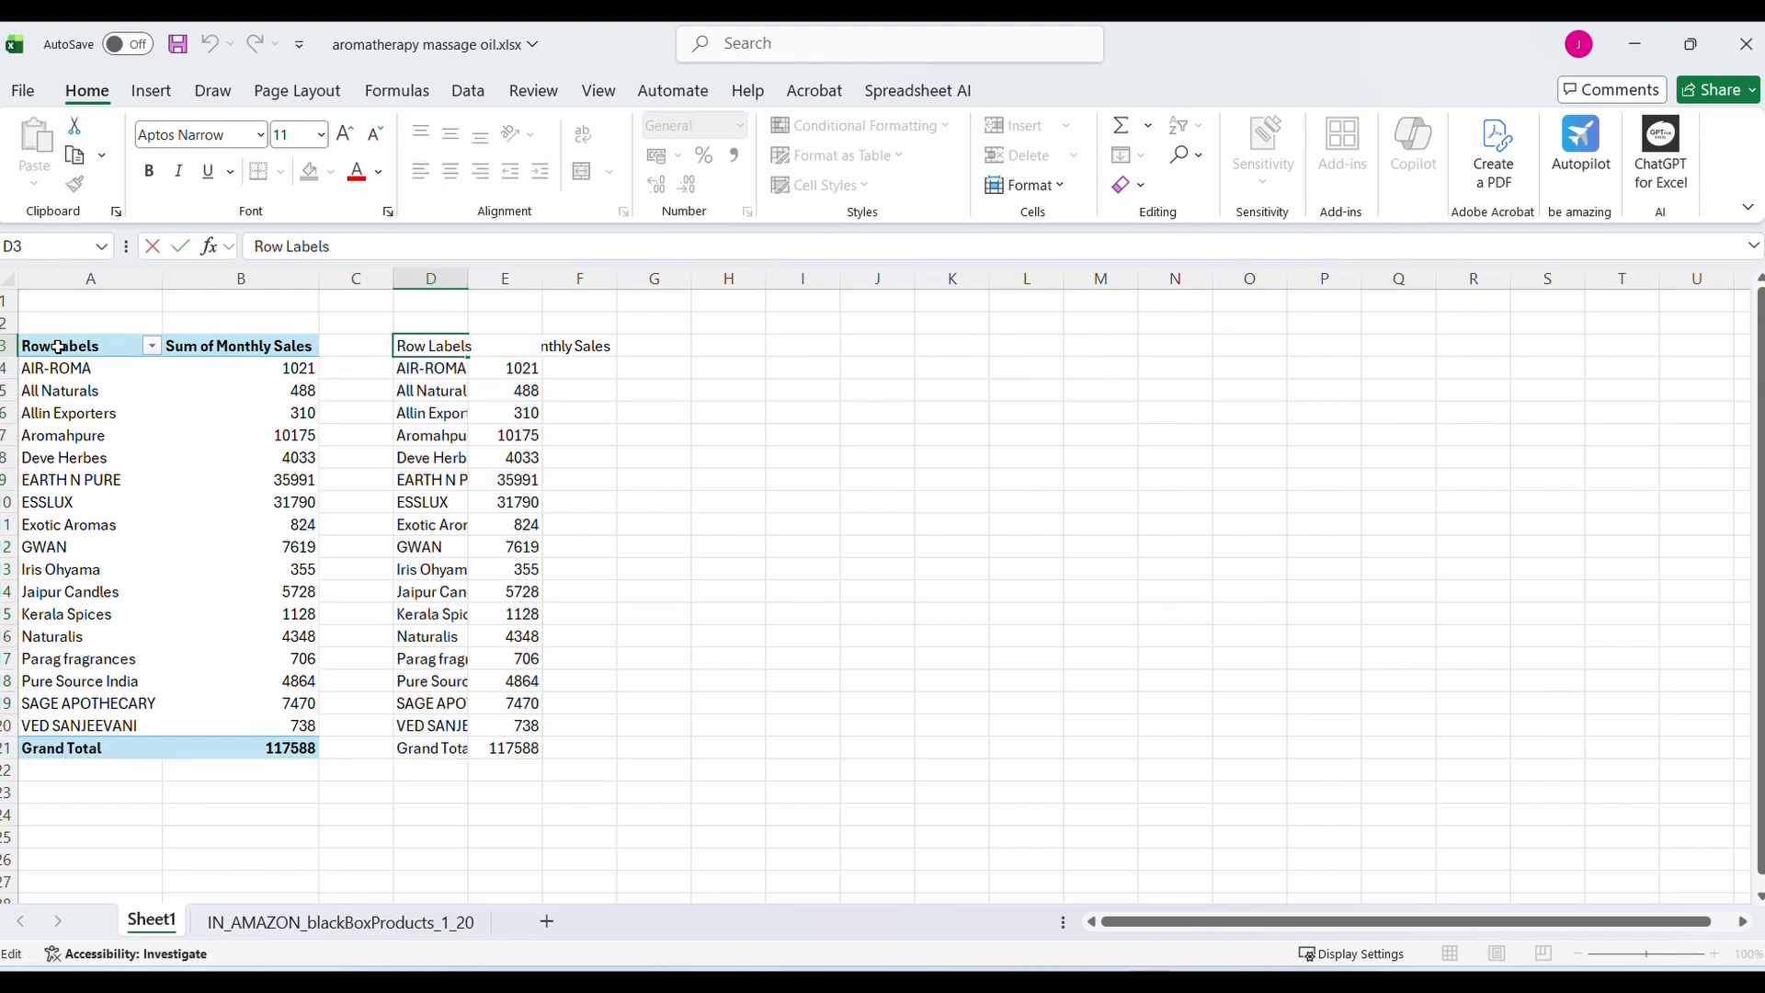
pyautogui.press('BackSpace')
pyautogui.press('BackSpace')
pyautogui.press('BackSpace')
pyautogui.press('BackSpace')
pyautogui.press('BackSpace')
pyautogui.press('BackSpace')
pyautogui.press('BackSpace')
pyautogui.press('BackSpace')
pyautogui.write('D')
pyautogui.press('BackSpace')
pyautogui.write('brand')
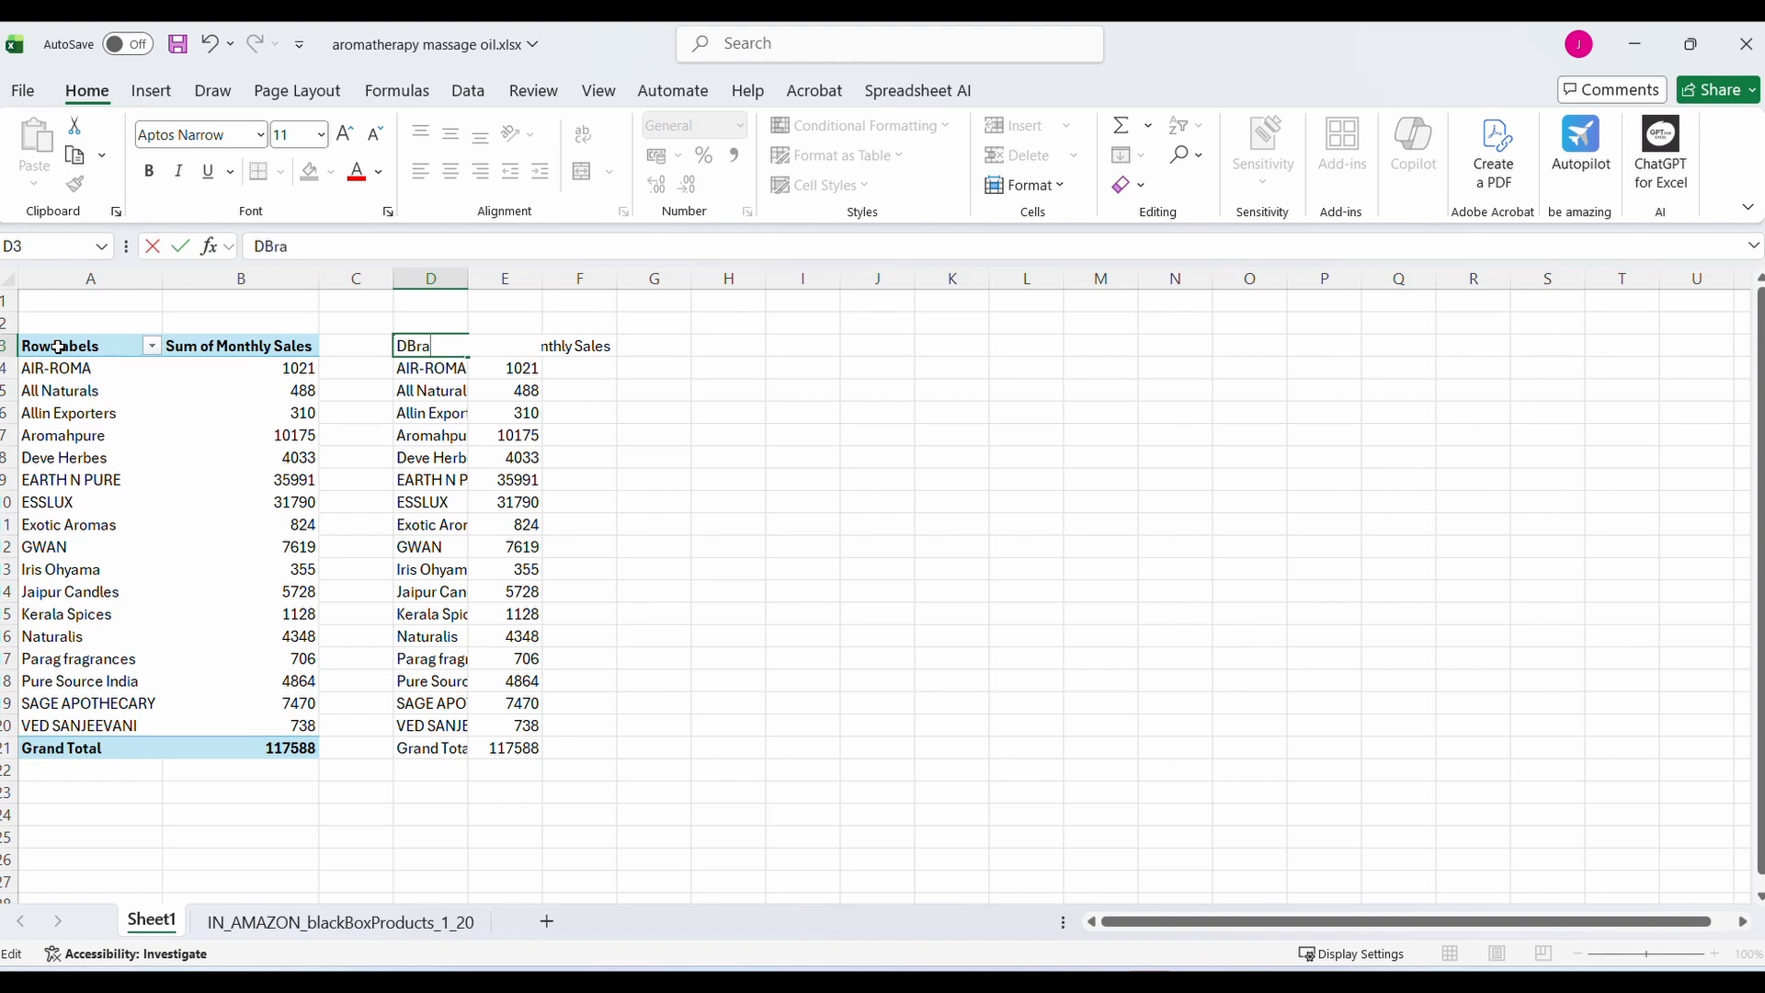
pyautogui.write(' Nam')
pyautogui.press('BackSpace')
pyautogui.press('BackSpace')
pyautogui.press('BackSpace')
pyautogui.press('BackSpace')
pyautogui.press('BackSpace')
pyautogui.press('BackSpace')
pyautogui.press('BackSpace')
pyautogui.press('BackSpace')
pyautogui.write('Brand Name')
pyautogui.press('Tab')
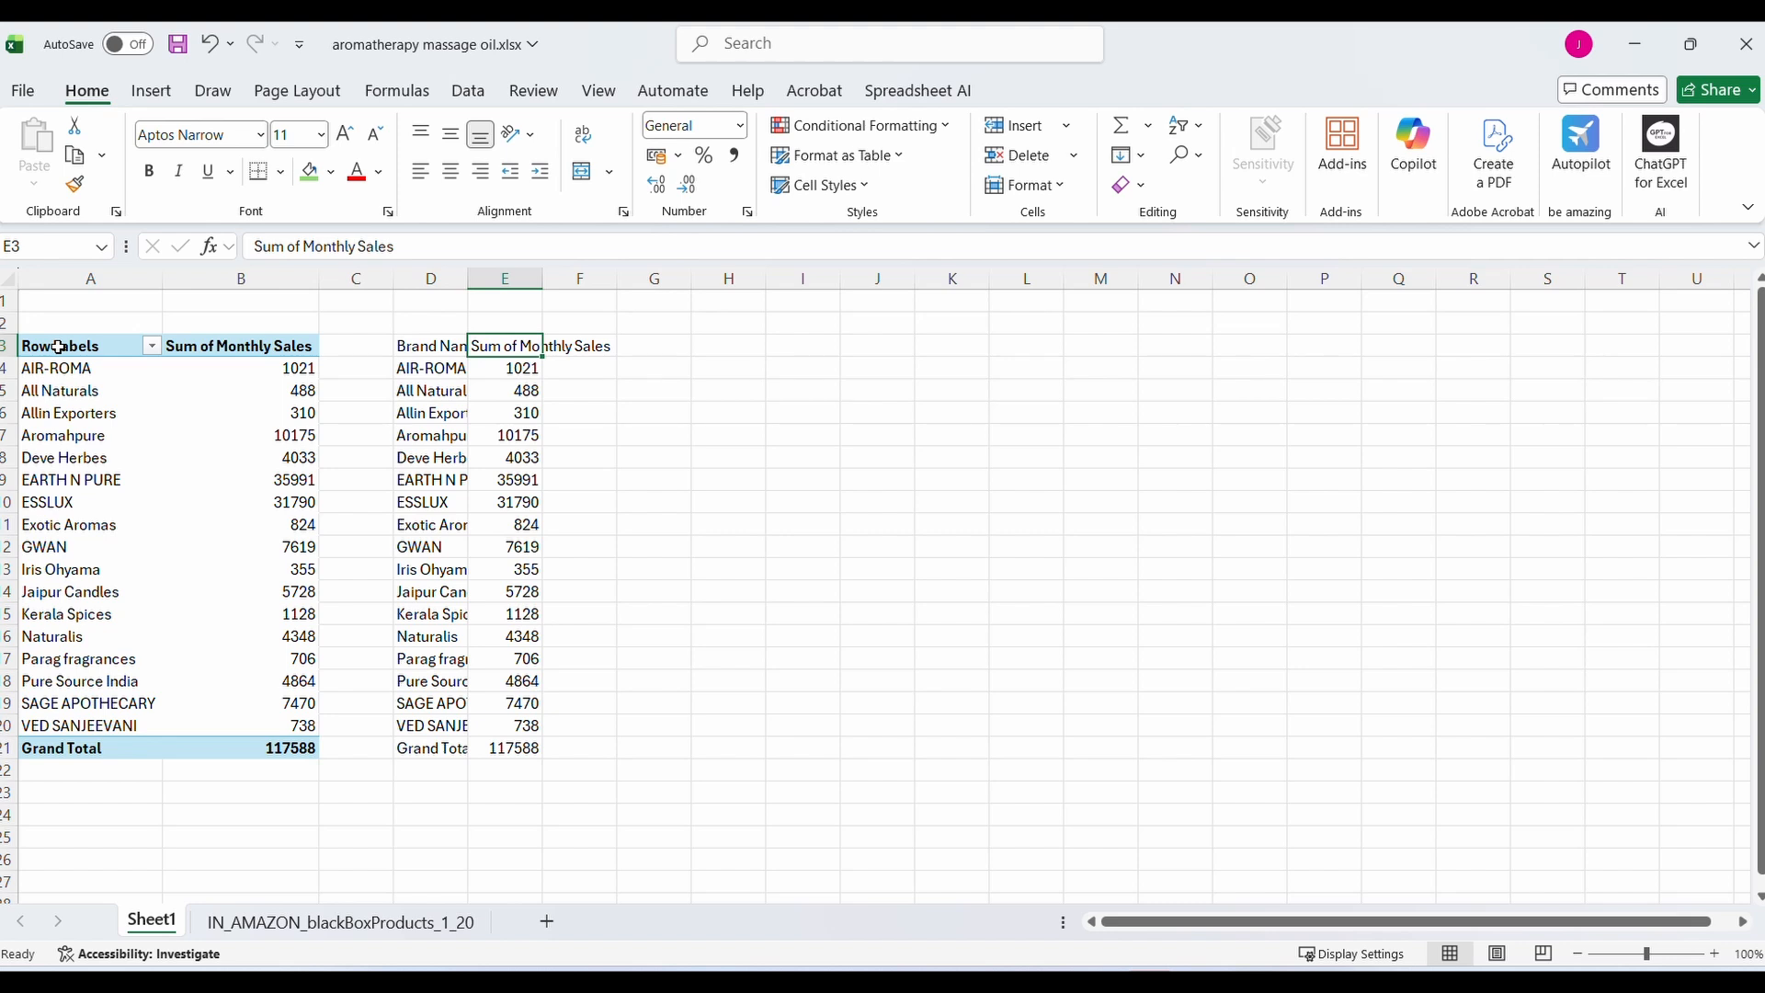
# Fill the pasted table's two header cells, D3 and E3, with light green
pyautogui.press('Left')
pyautogui.hotkey('shift', 'Right')
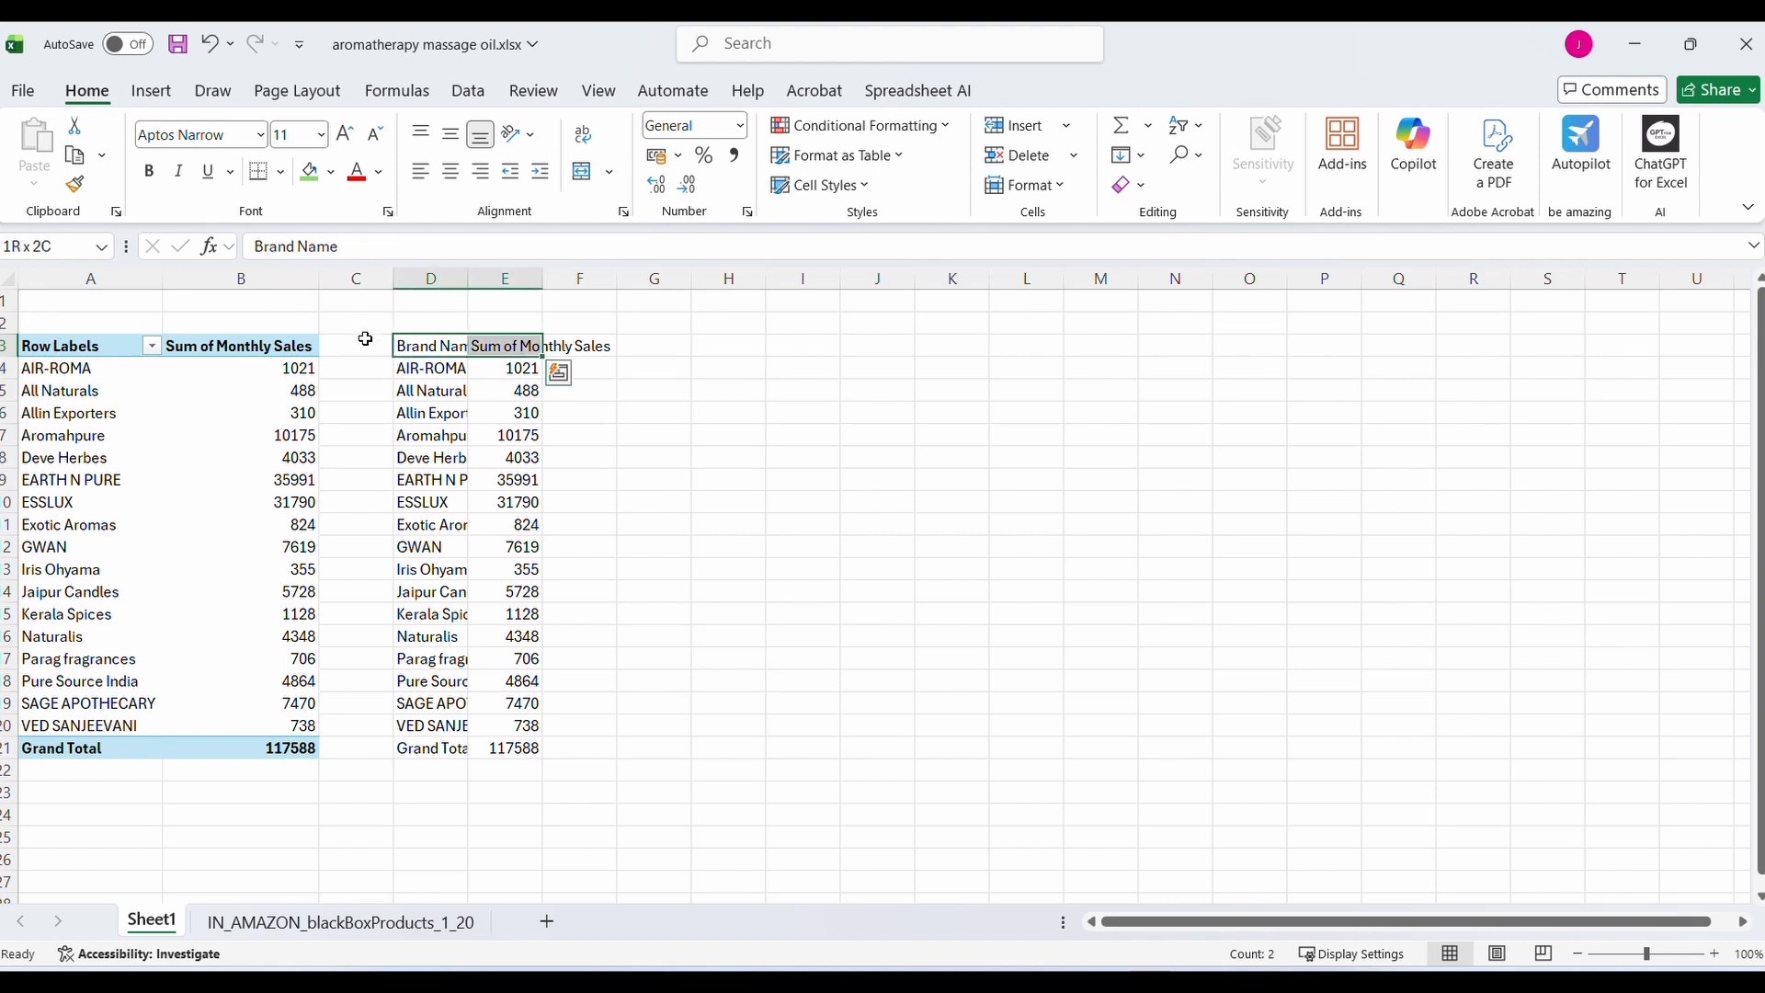
pyautogui.press('alt')
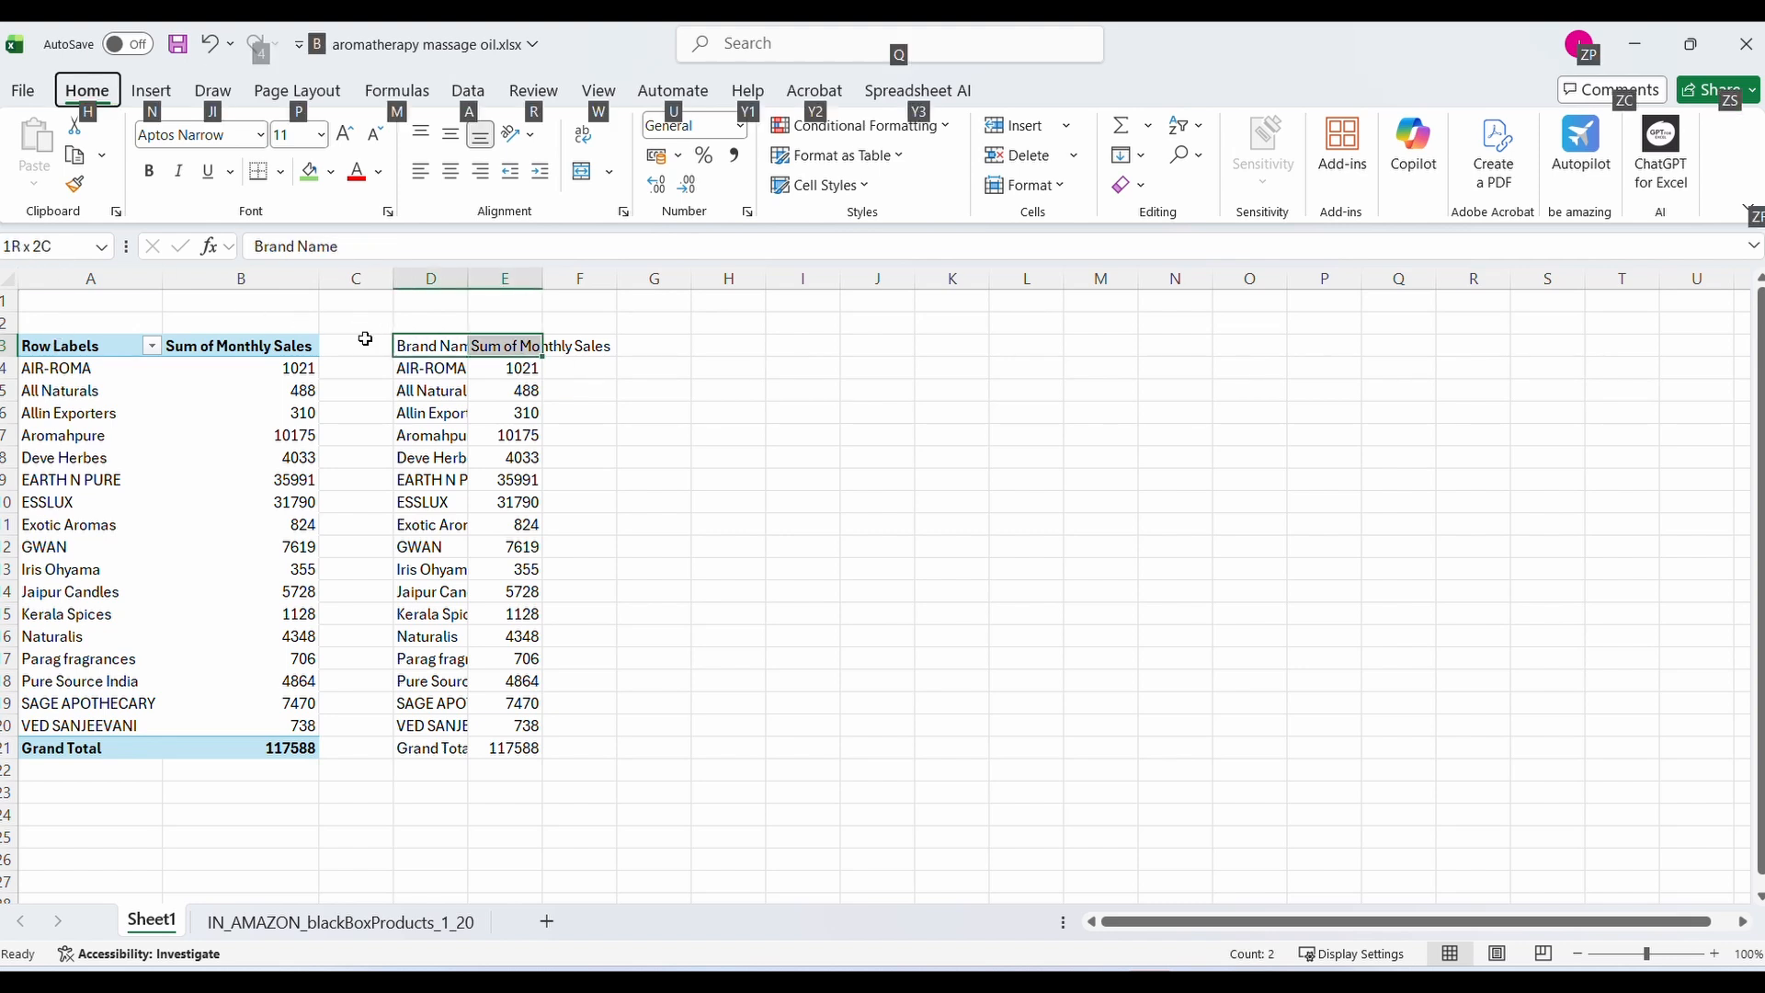
pyautogui.press('h')
pyautogui.press('h')
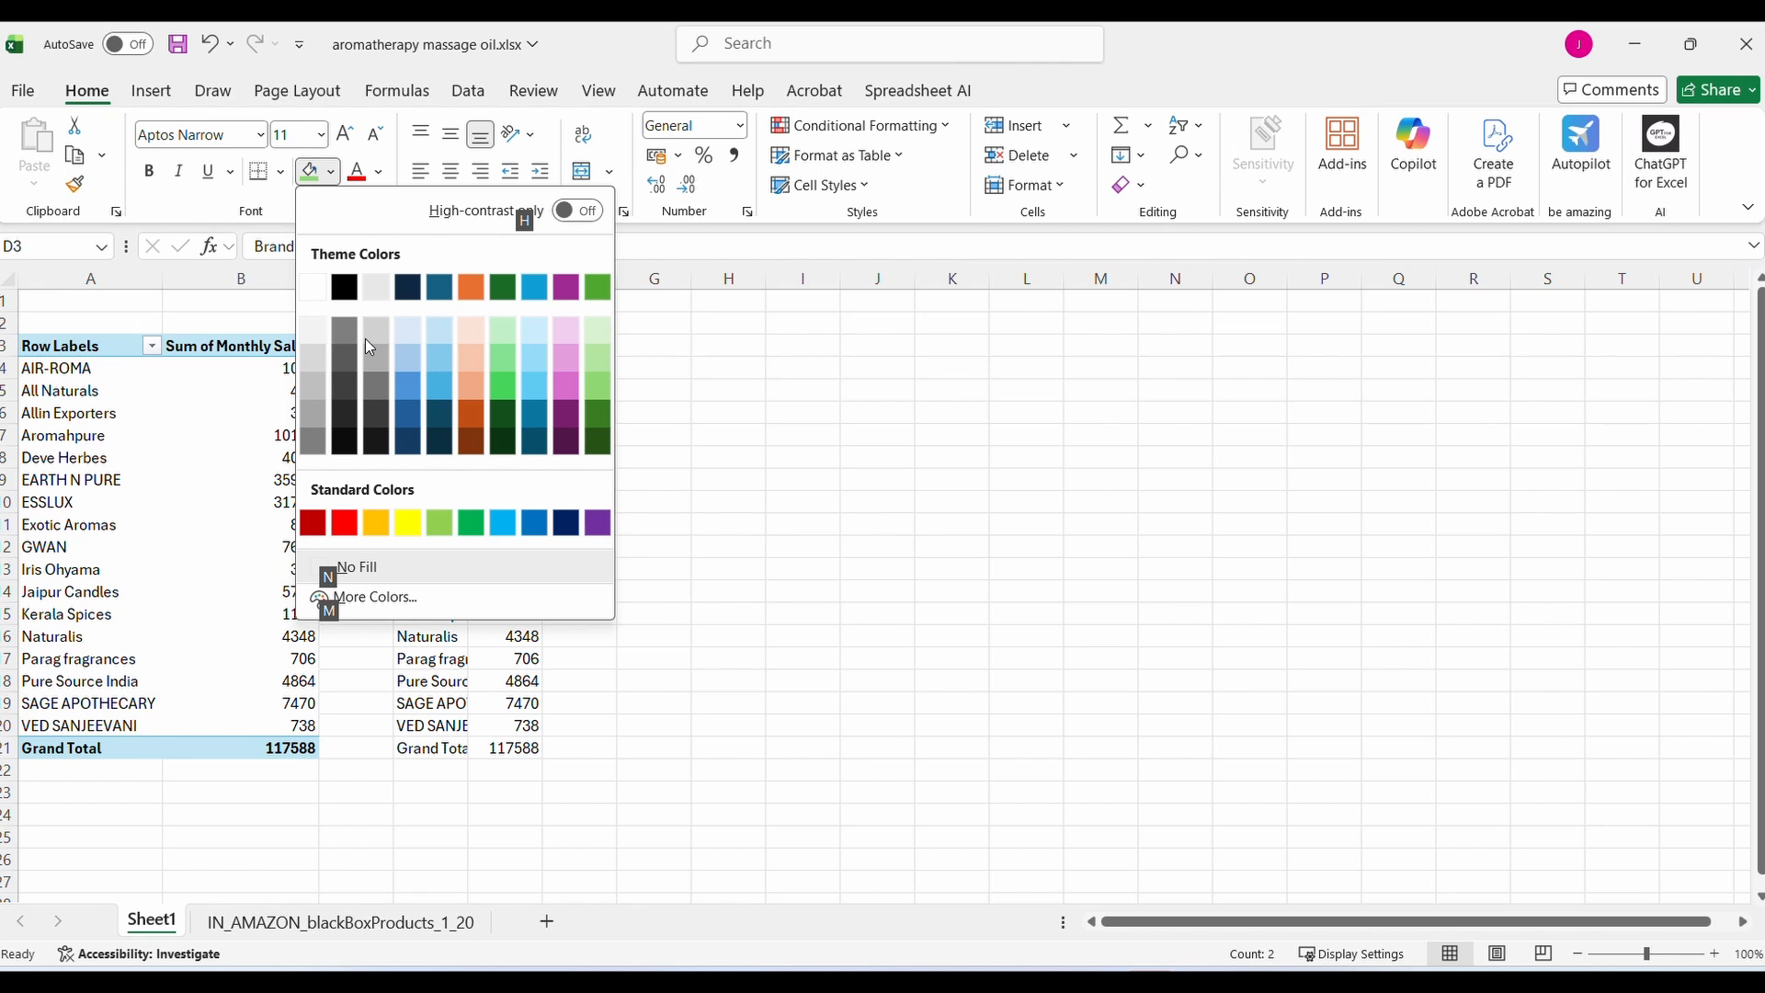
pyautogui.press('Right')
pyautogui.press('Right')
pyautogui.press('Right')
pyautogui.press('Right')
pyautogui.press('Right')
pyautogui.press('Right')
pyautogui.press('Down')
pyautogui.press('Right')
pyautogui.press('Right')
pyautogui.press('Right')
pyautogui.press('Down')
pyautogui.press('Return')
# Autofit the widths of columns D and E to show the full brand names and sales header
pyautogui.moveTo(470, 273); pyautogui.dragTo(470, 273)
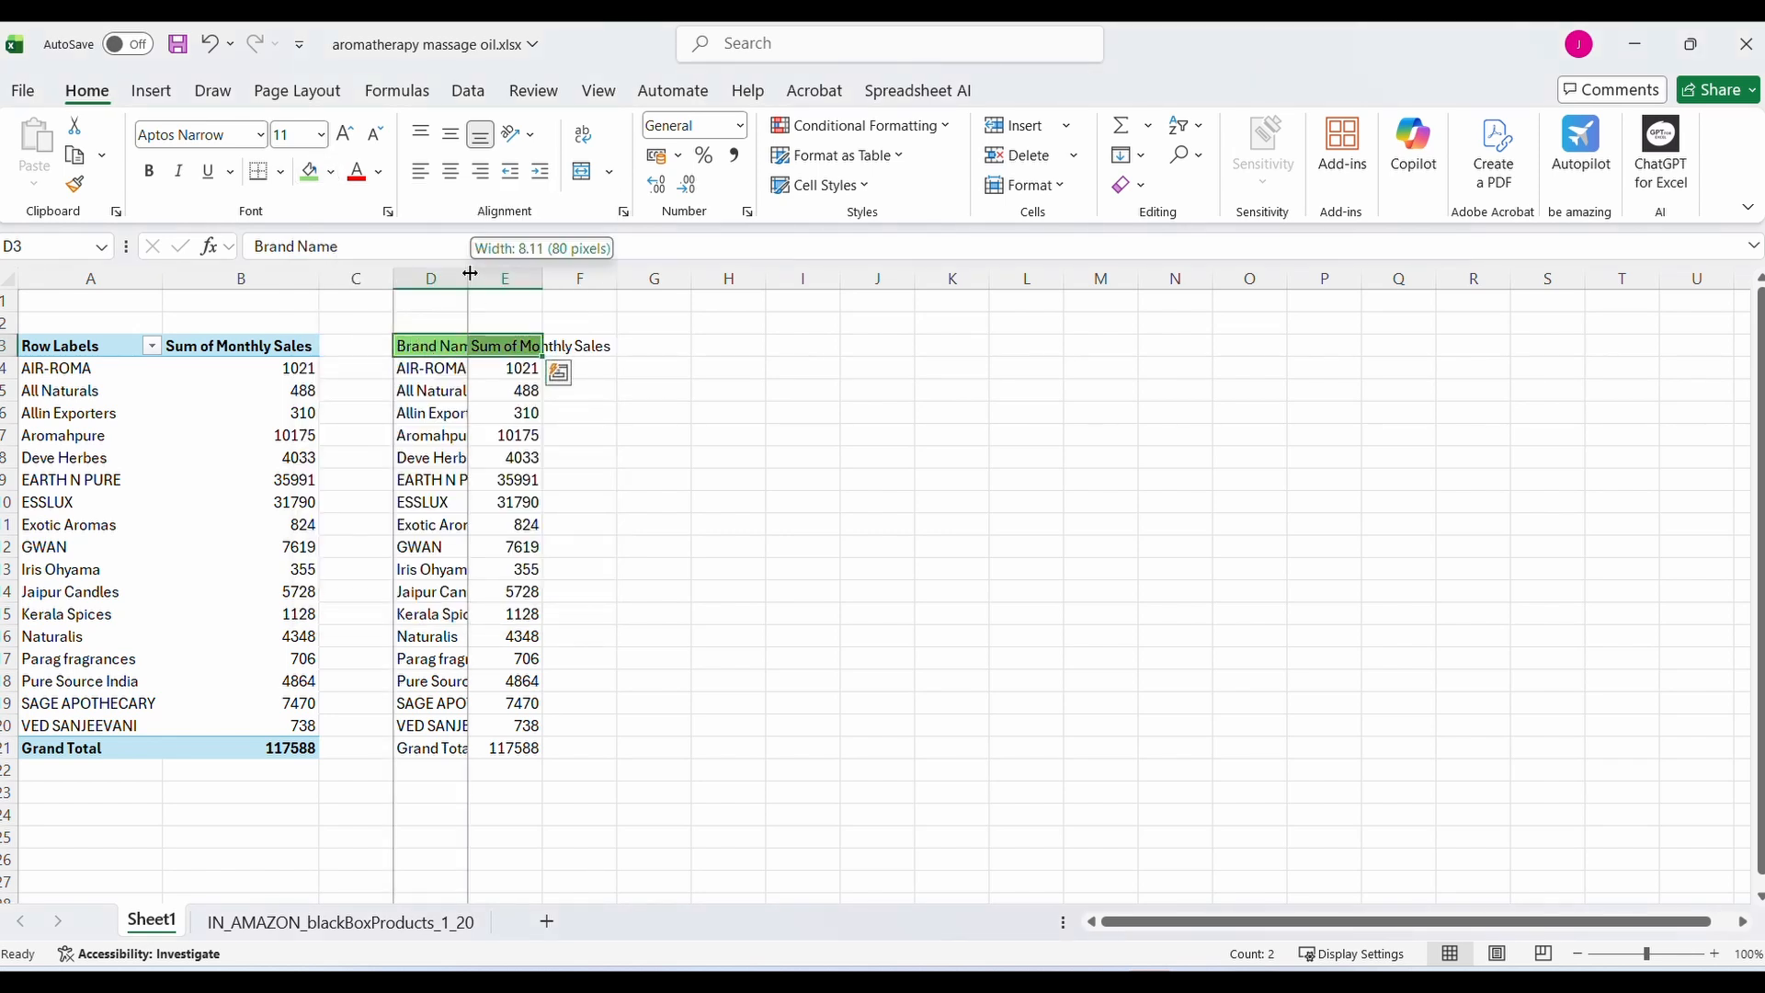
pyautogui.doubleClick(470, 273)
pyautogui.click(527, 369)
pyautogui.click(566, 352)
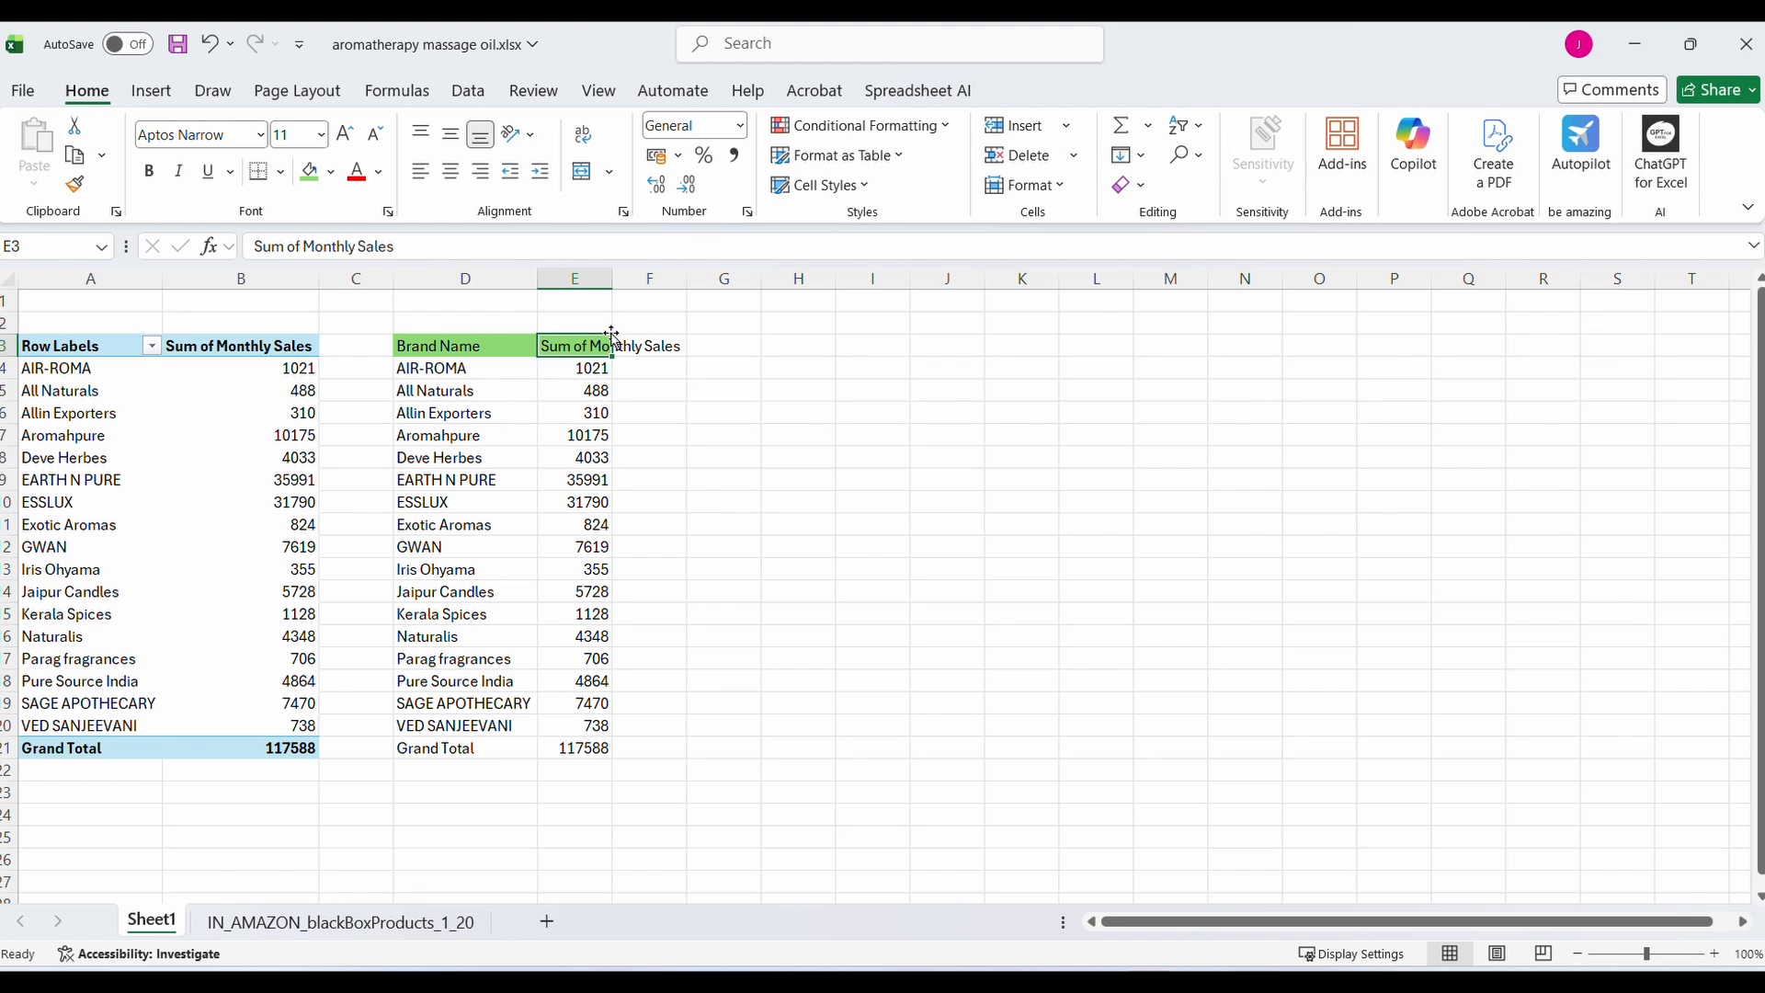
pyautogui.doubleClick(610, 280)
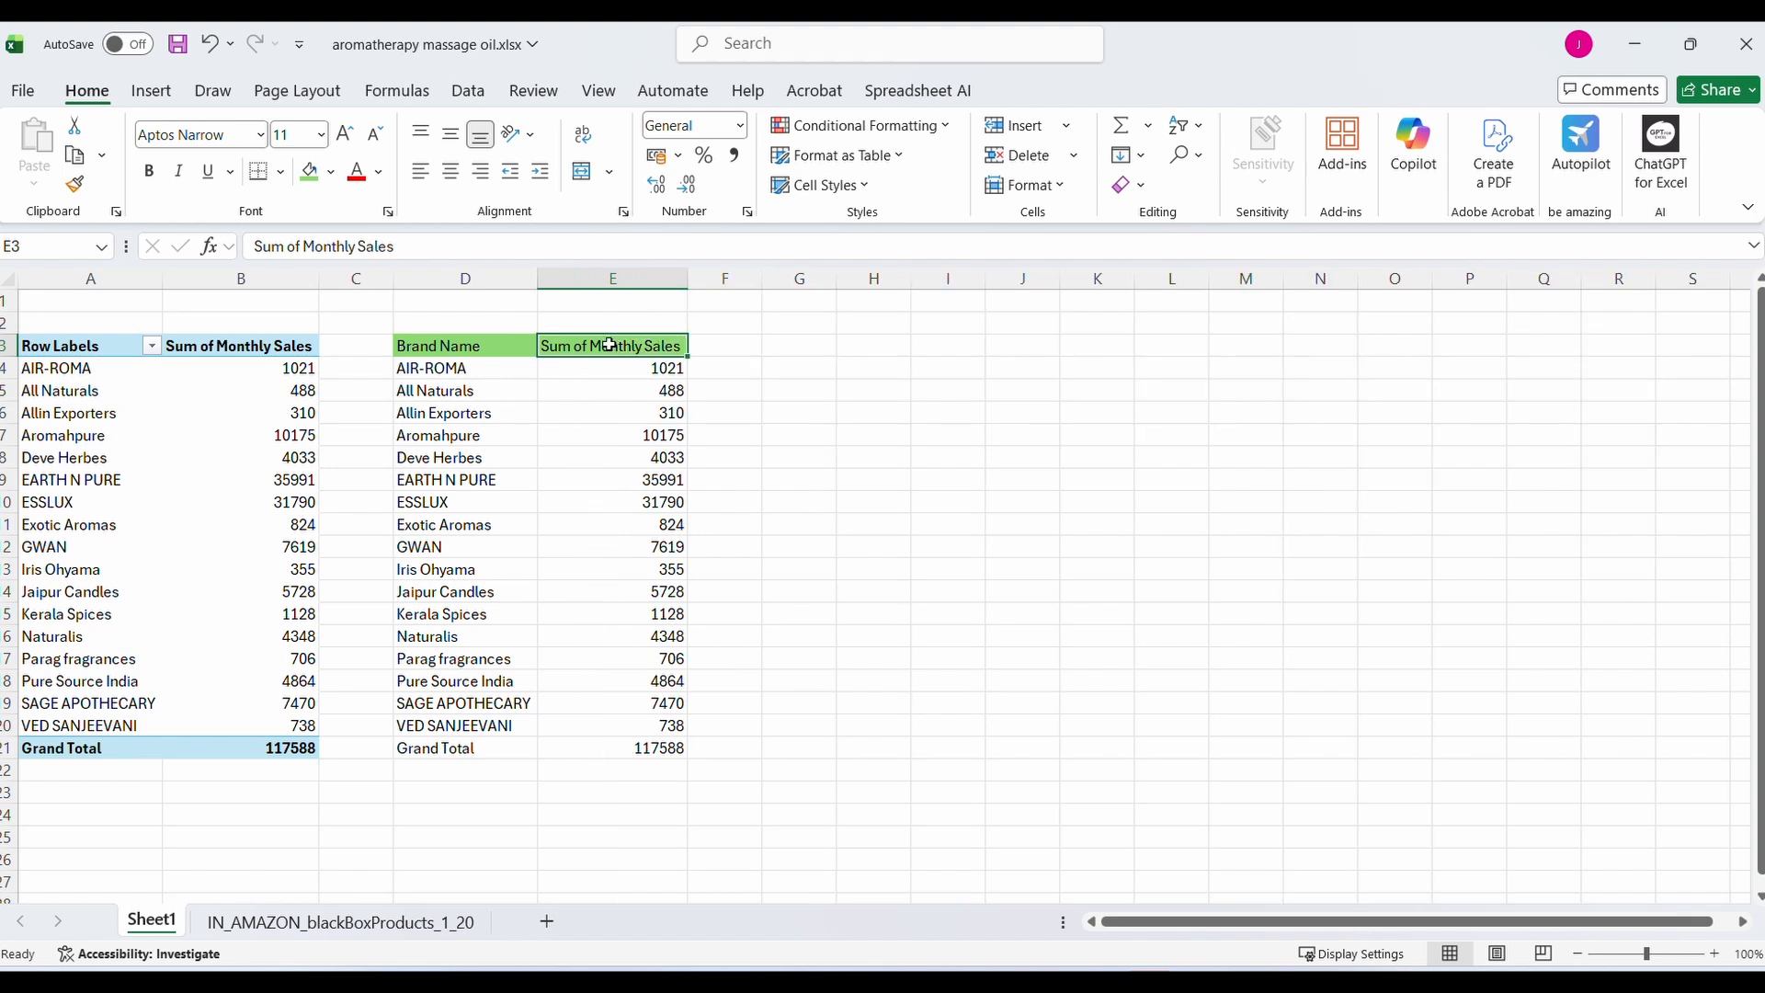
# Add filters to the pasted table's headers and sort it by Sum of Monthly Sales from largest to smallest
pyautogui.hotkey('alt', 'd')
pyautogui.press('f')
pyautogui.press('f')
pyautogui.click(677, 346)
pyautogui.click(476, 408)
pyautogui.click(454, 376)
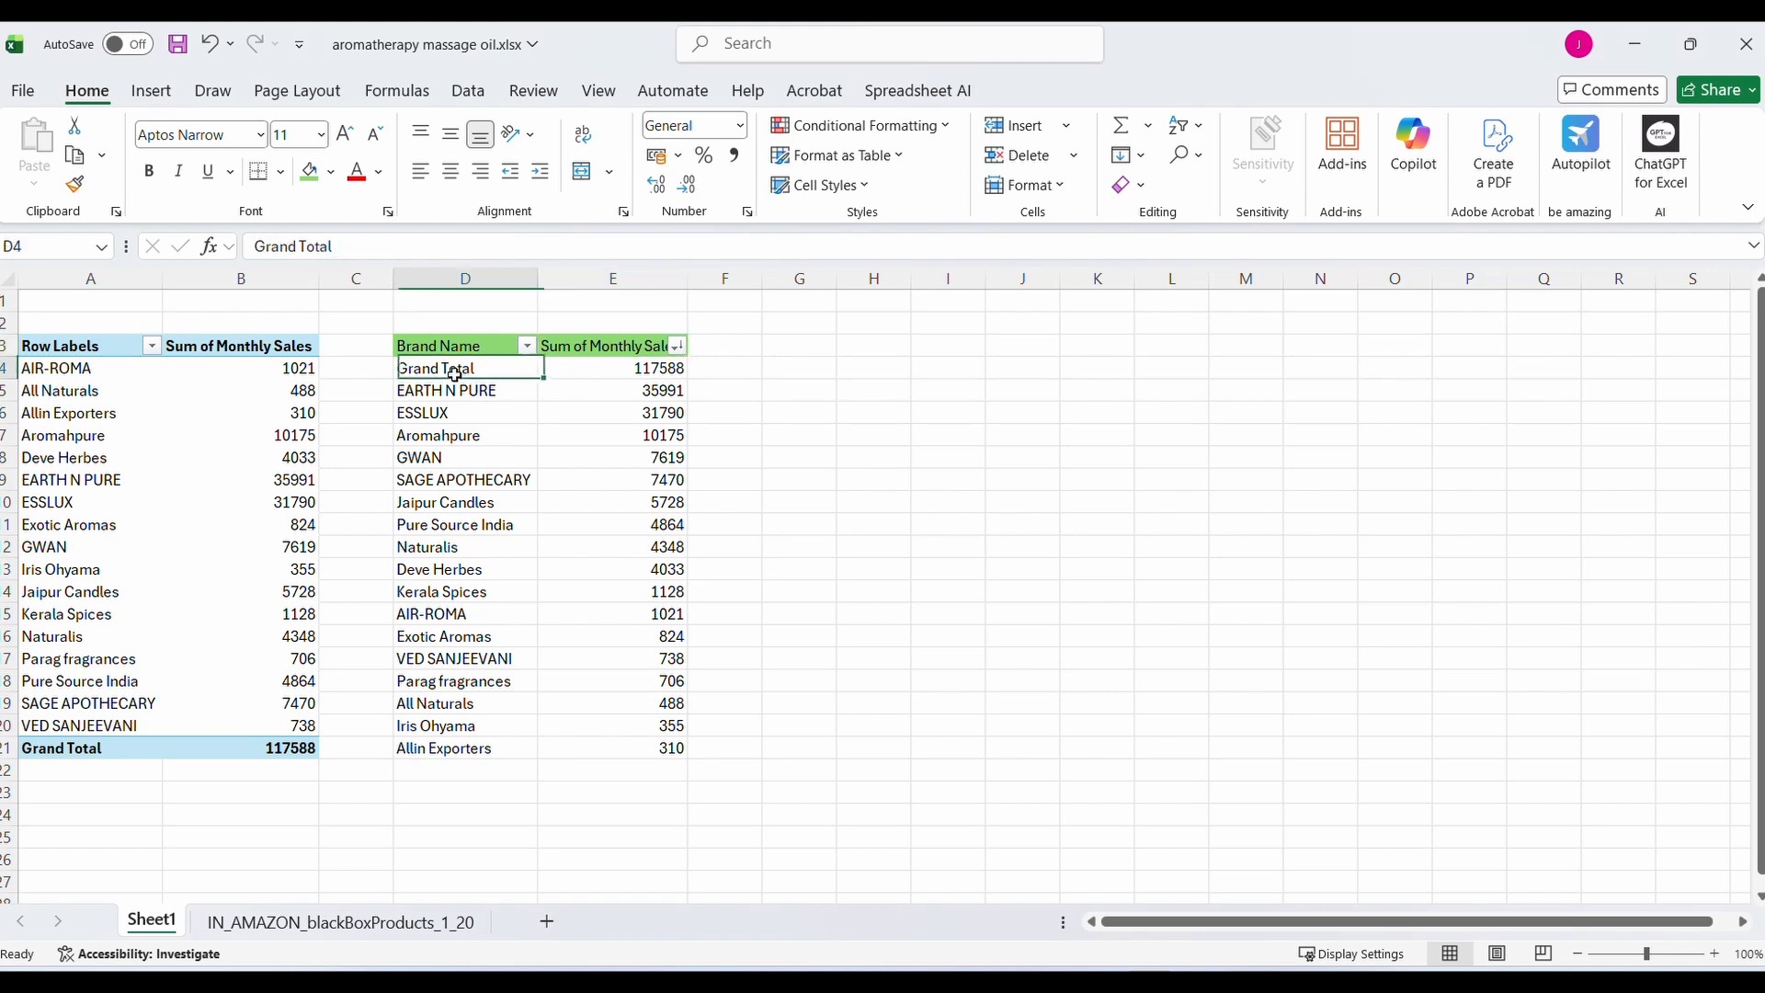
# Move the Grand Total row from D4:E4 to D22:E22, directly below the sorted brand list
pyautogui.hotkey('shift', 'Right')
pyautogui.hotkey('ctrl', 'q')
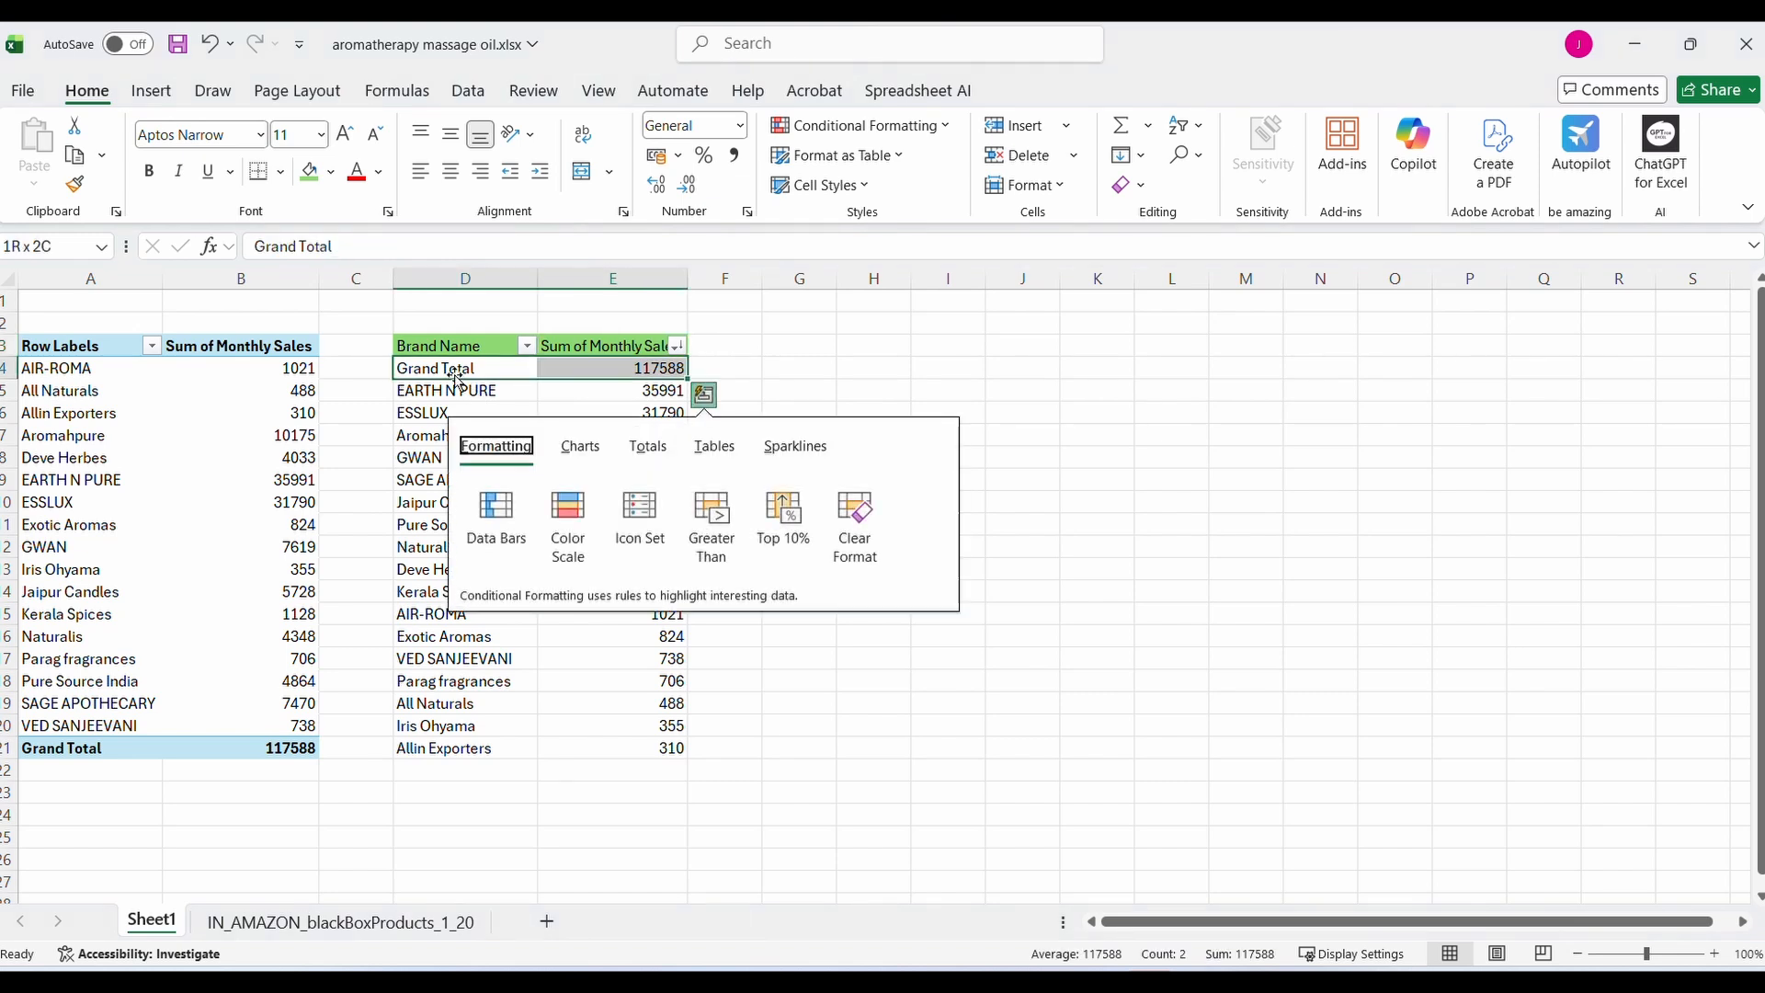
pyautogui.press('Escape')
pyautogui.hotkey('ctrl', 'c')
pyautogui.press('Down')
pyautogui.press('Down')
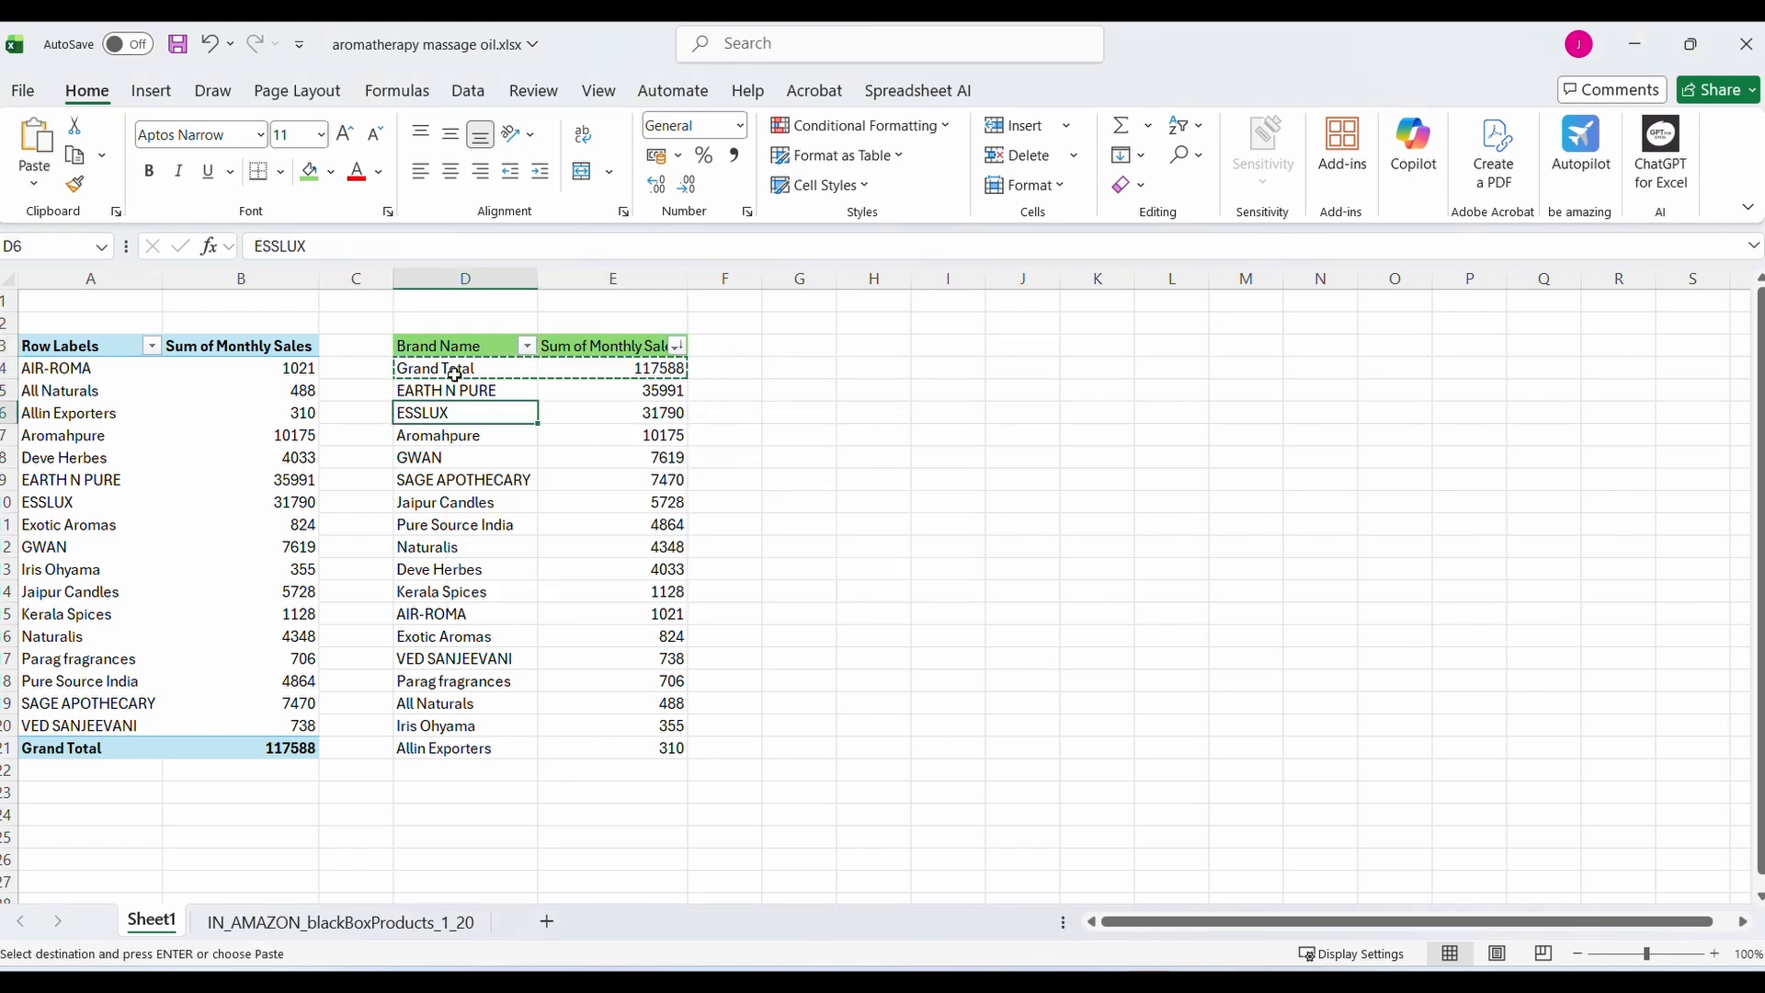
pyautogui.press('Down')
pyautogui.press('Down')
pyautogui.press('Down')
pyautogui.press('Down')
pyautogui.press('Down')
pyautogui.press('Down')
pyautogui.press('Down')
pyautogui.press('Down')
pyautogui.press('Down')
pyautogui.press('Down')
pyautogui.press('Down')
pyautogui.press('Down')
pyautogui.press('Down')
pyautogui.press('Down')
pyautogui.press('Down')
pyautogui.press('Down')
pyautogui.hotkey('ctrl', 'v')
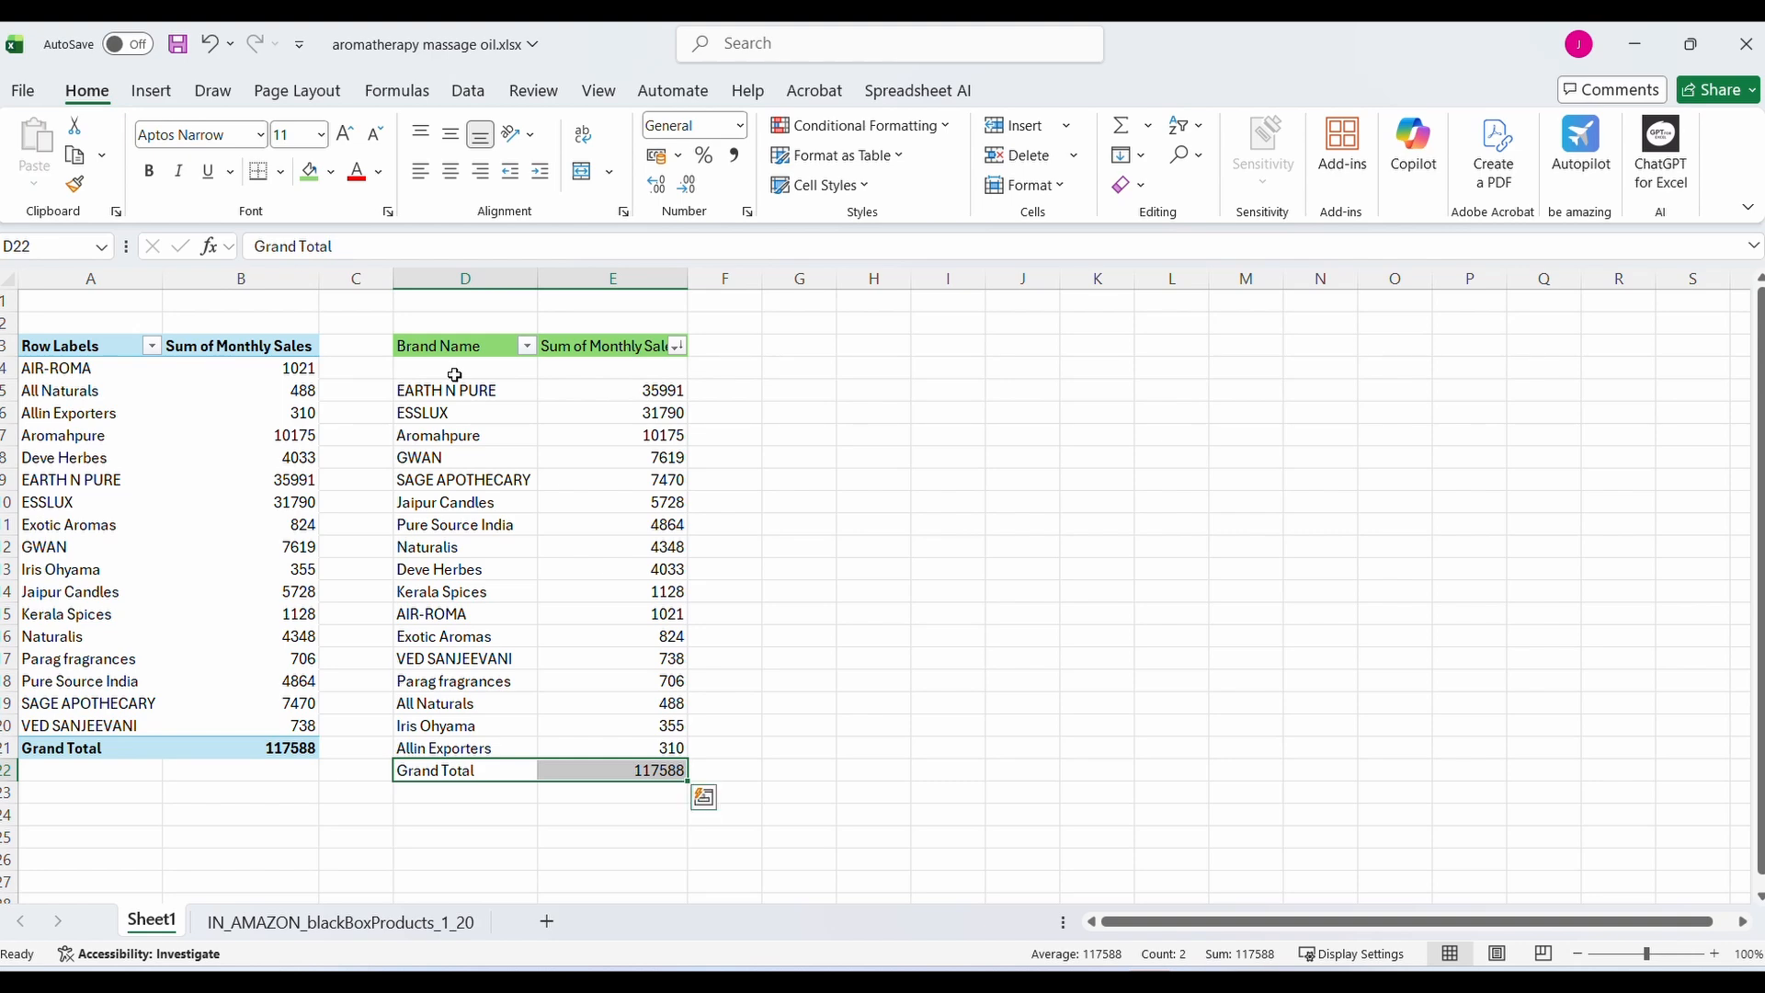
# Delete the empty cells D4:E4 under the sales table's headers, shifting the cells below up
pyautogui.hotkey('alt', 'h')
pyautogui.press('h')
pyautogui.press('Escape')
pyautogui.press('alt')
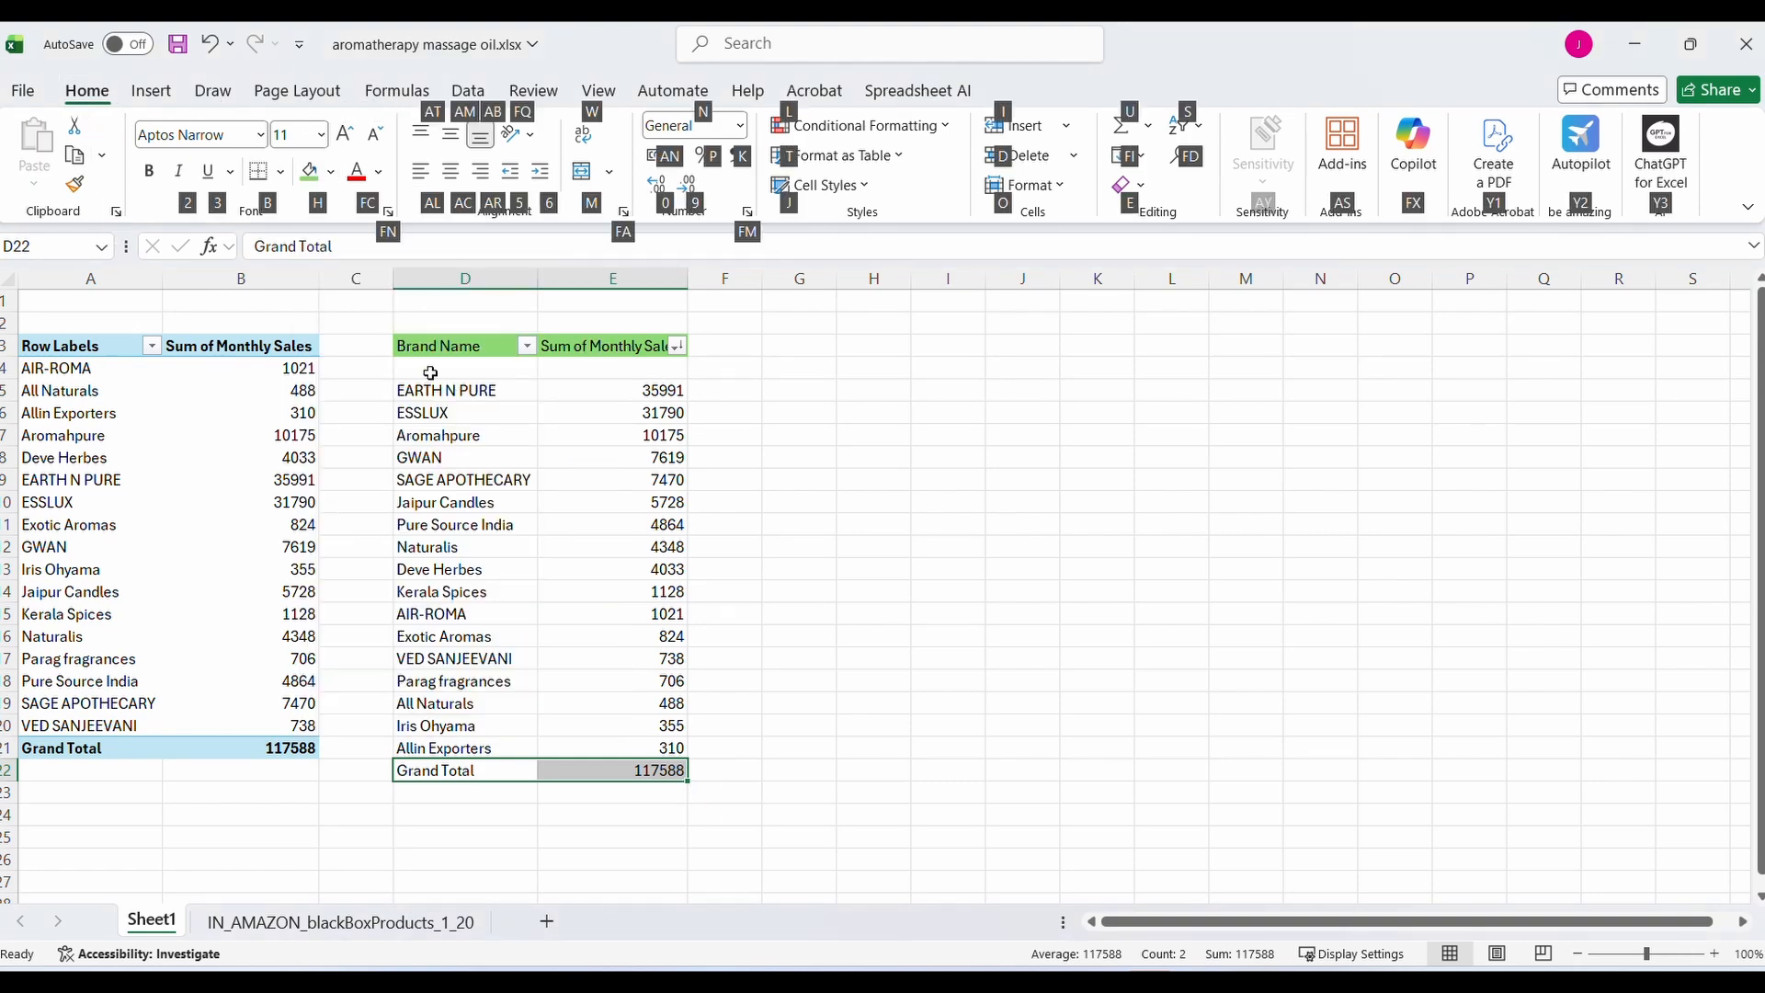
pyautogui.click(431, 372)
pyautogui.hotkey('shift', 'space')
pyautogui.click(501, 368)
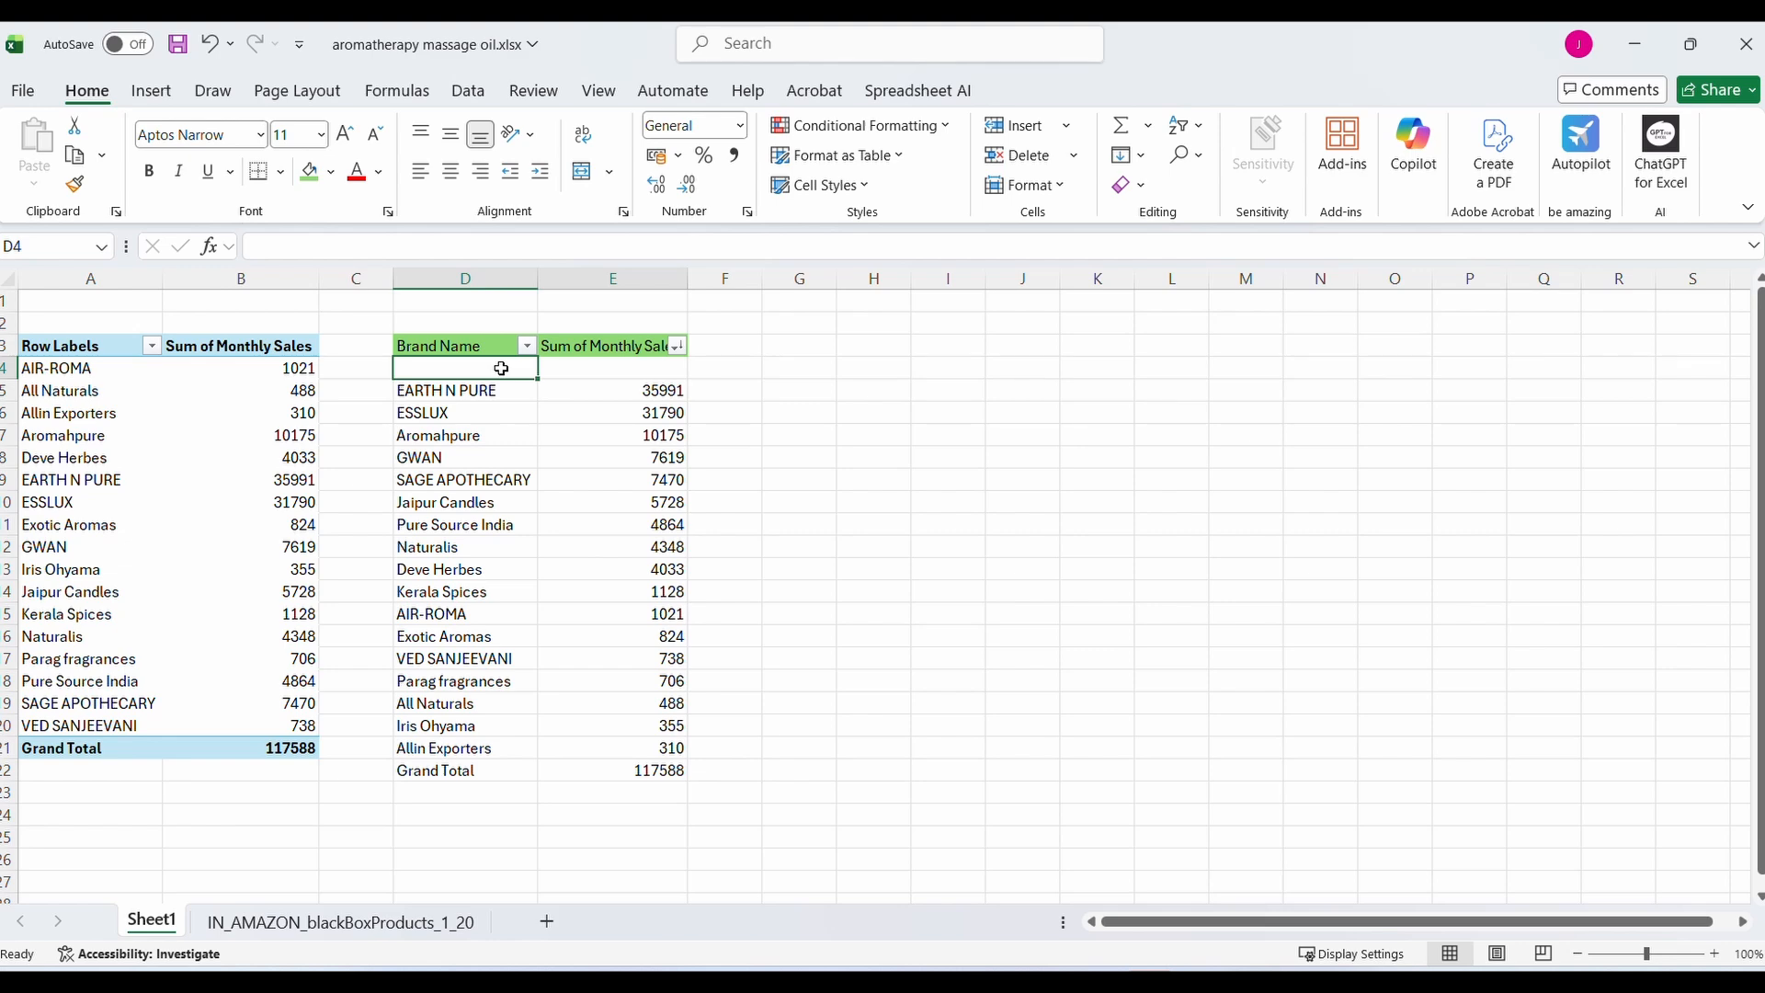
pyautogui.rightClick(501, 369)
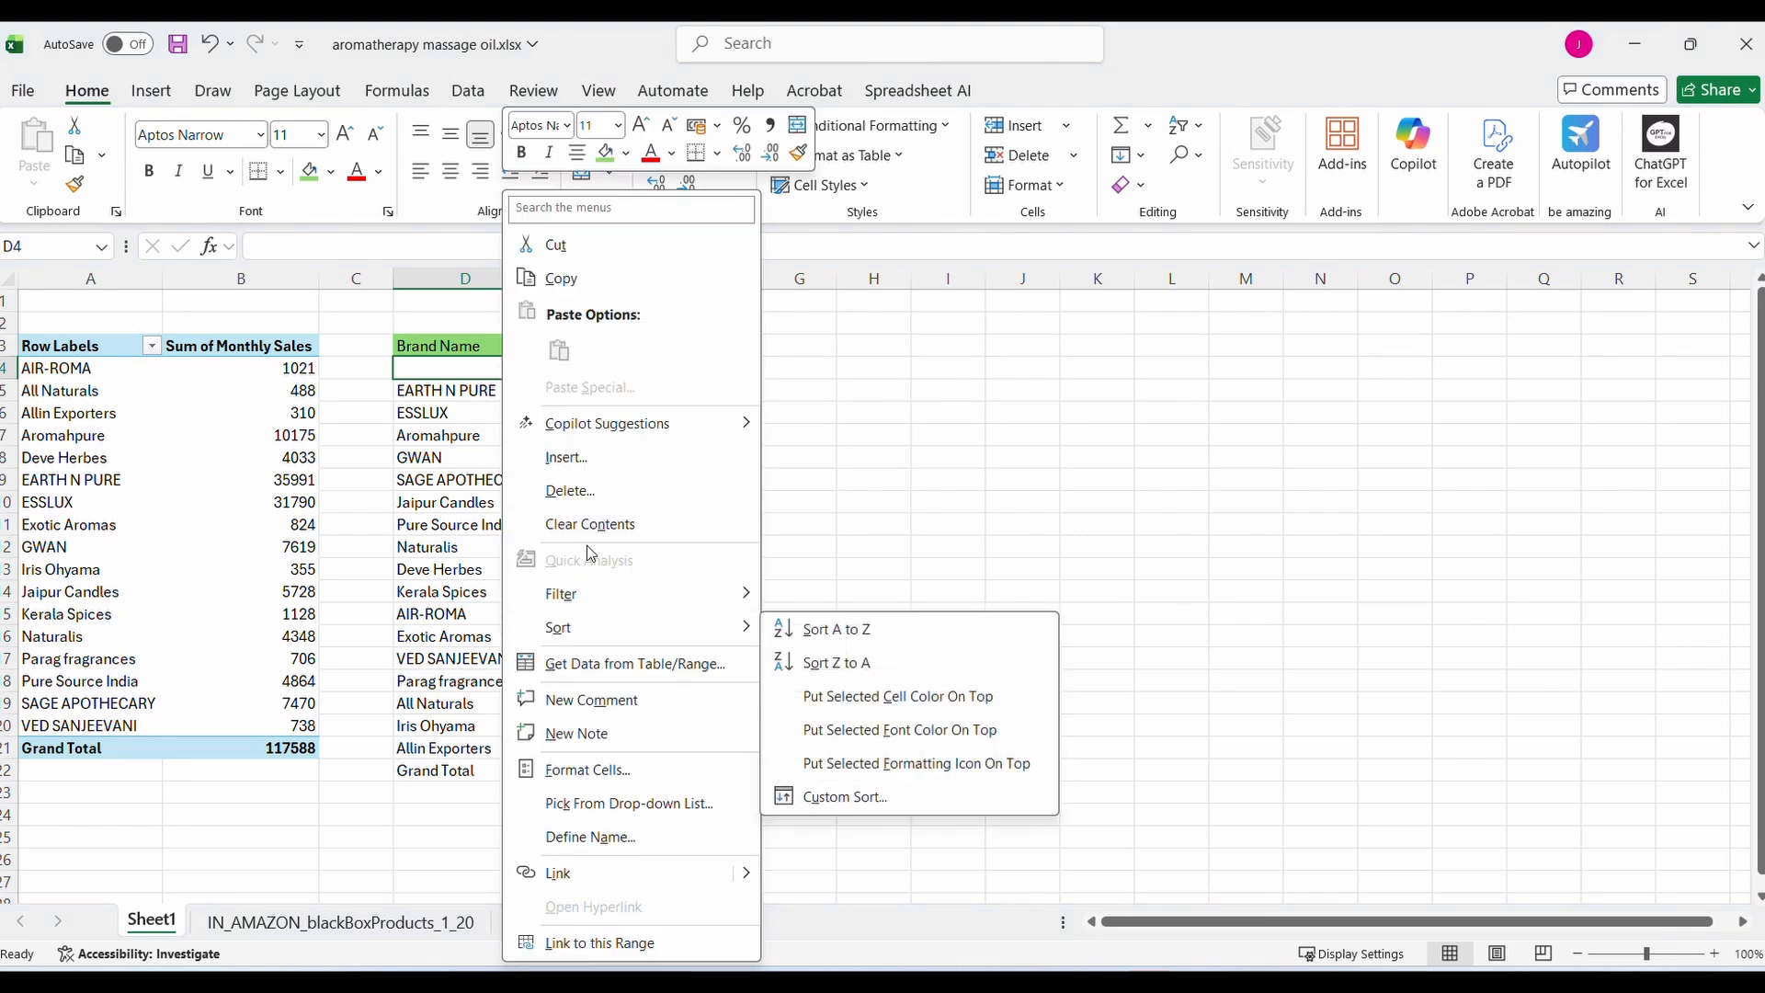
pyautogui.click(570, 490)
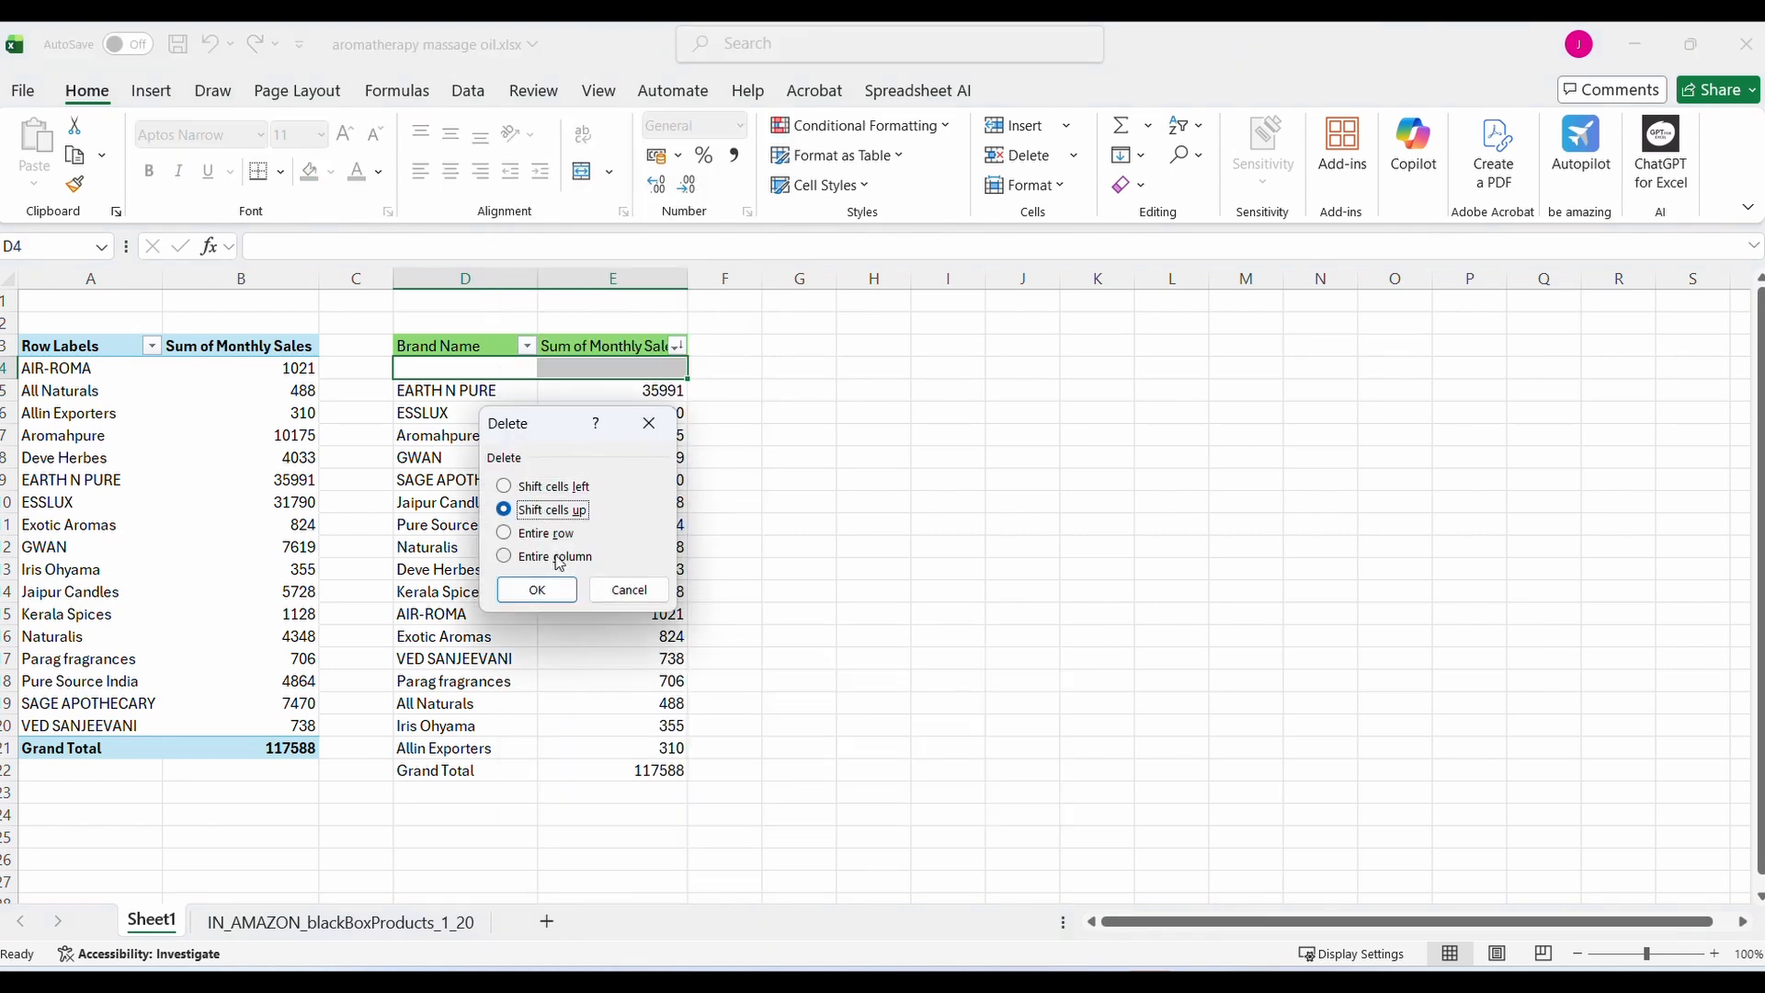
pyautogui.click(539, 591)
pyautogui.click(610, 373)
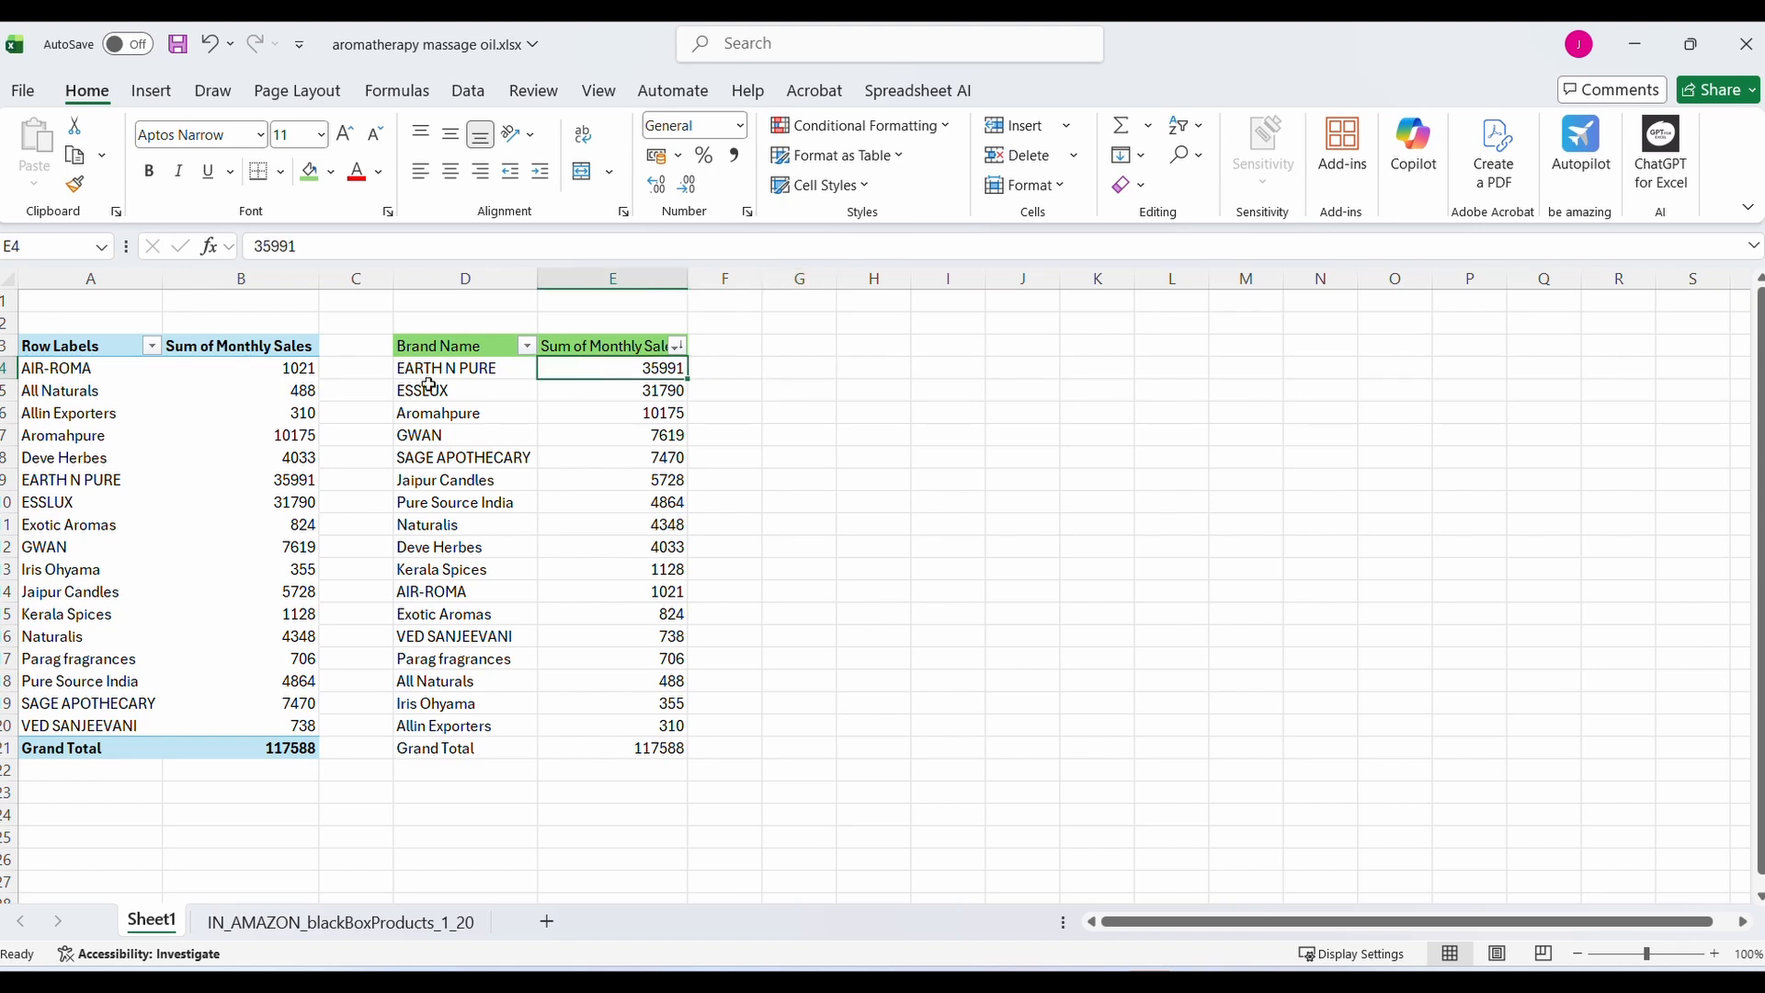
pyautogui.press('Left')
pyautogui.press('Right')
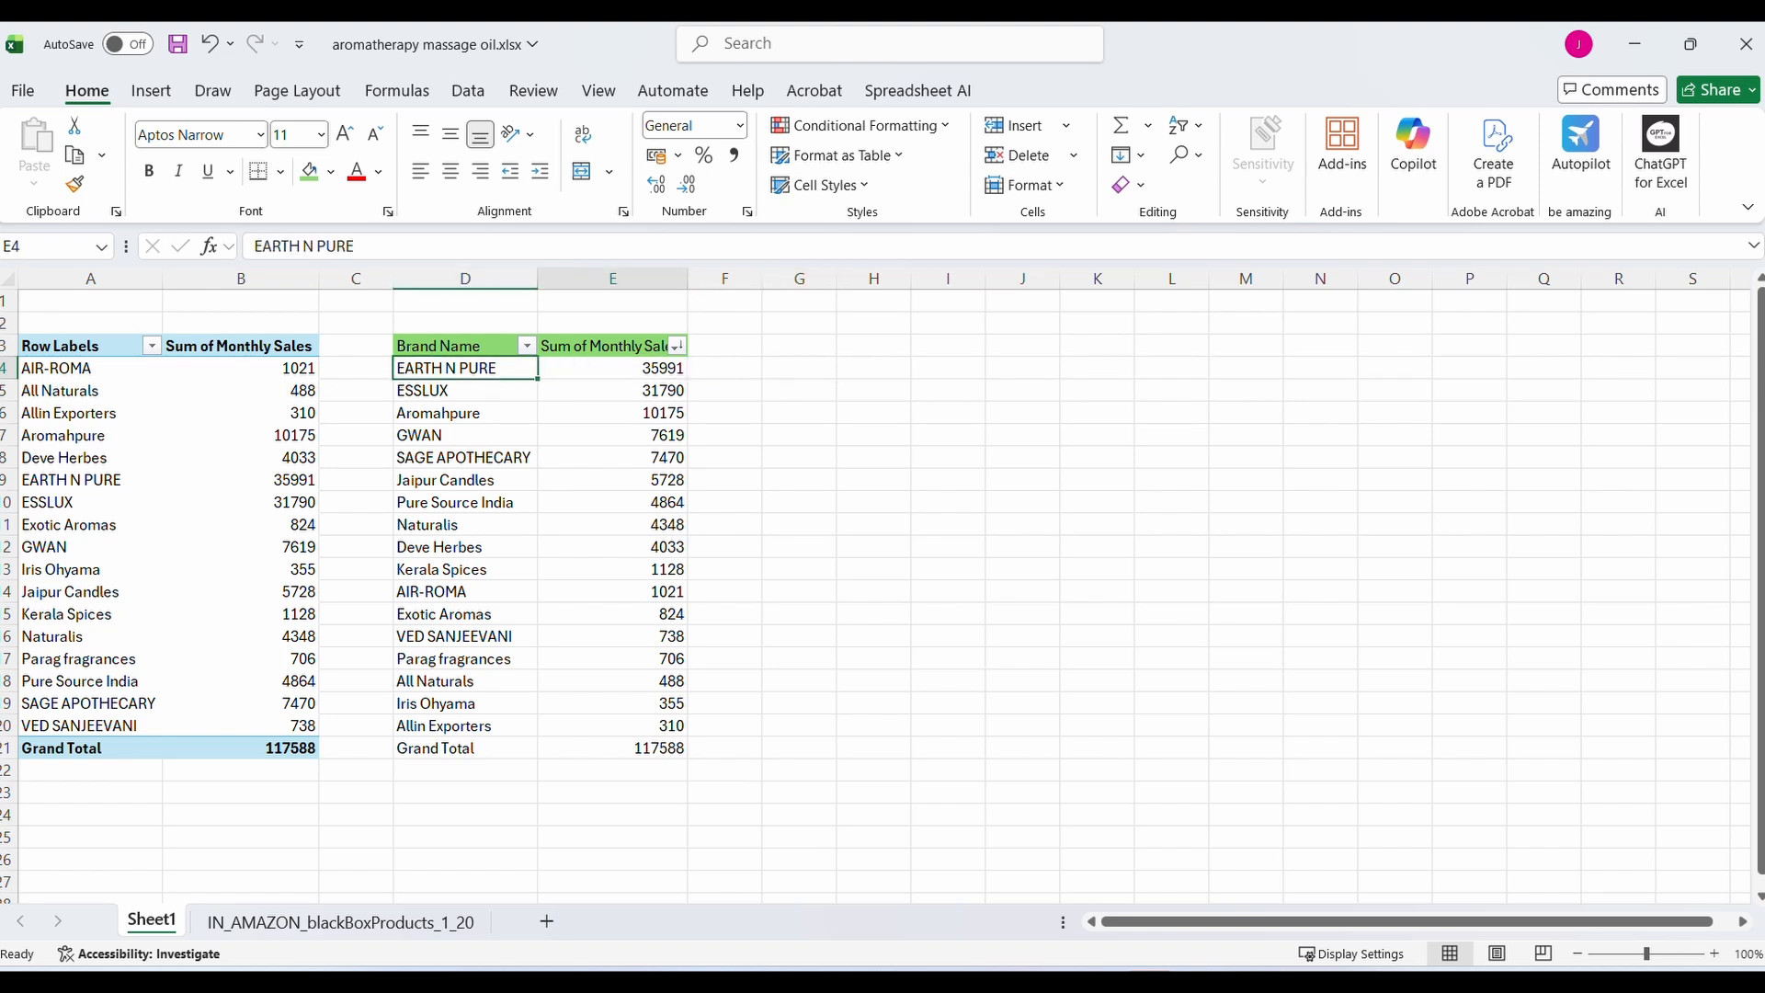
pyautogui.press('Left')
pyautogui.press('Right')
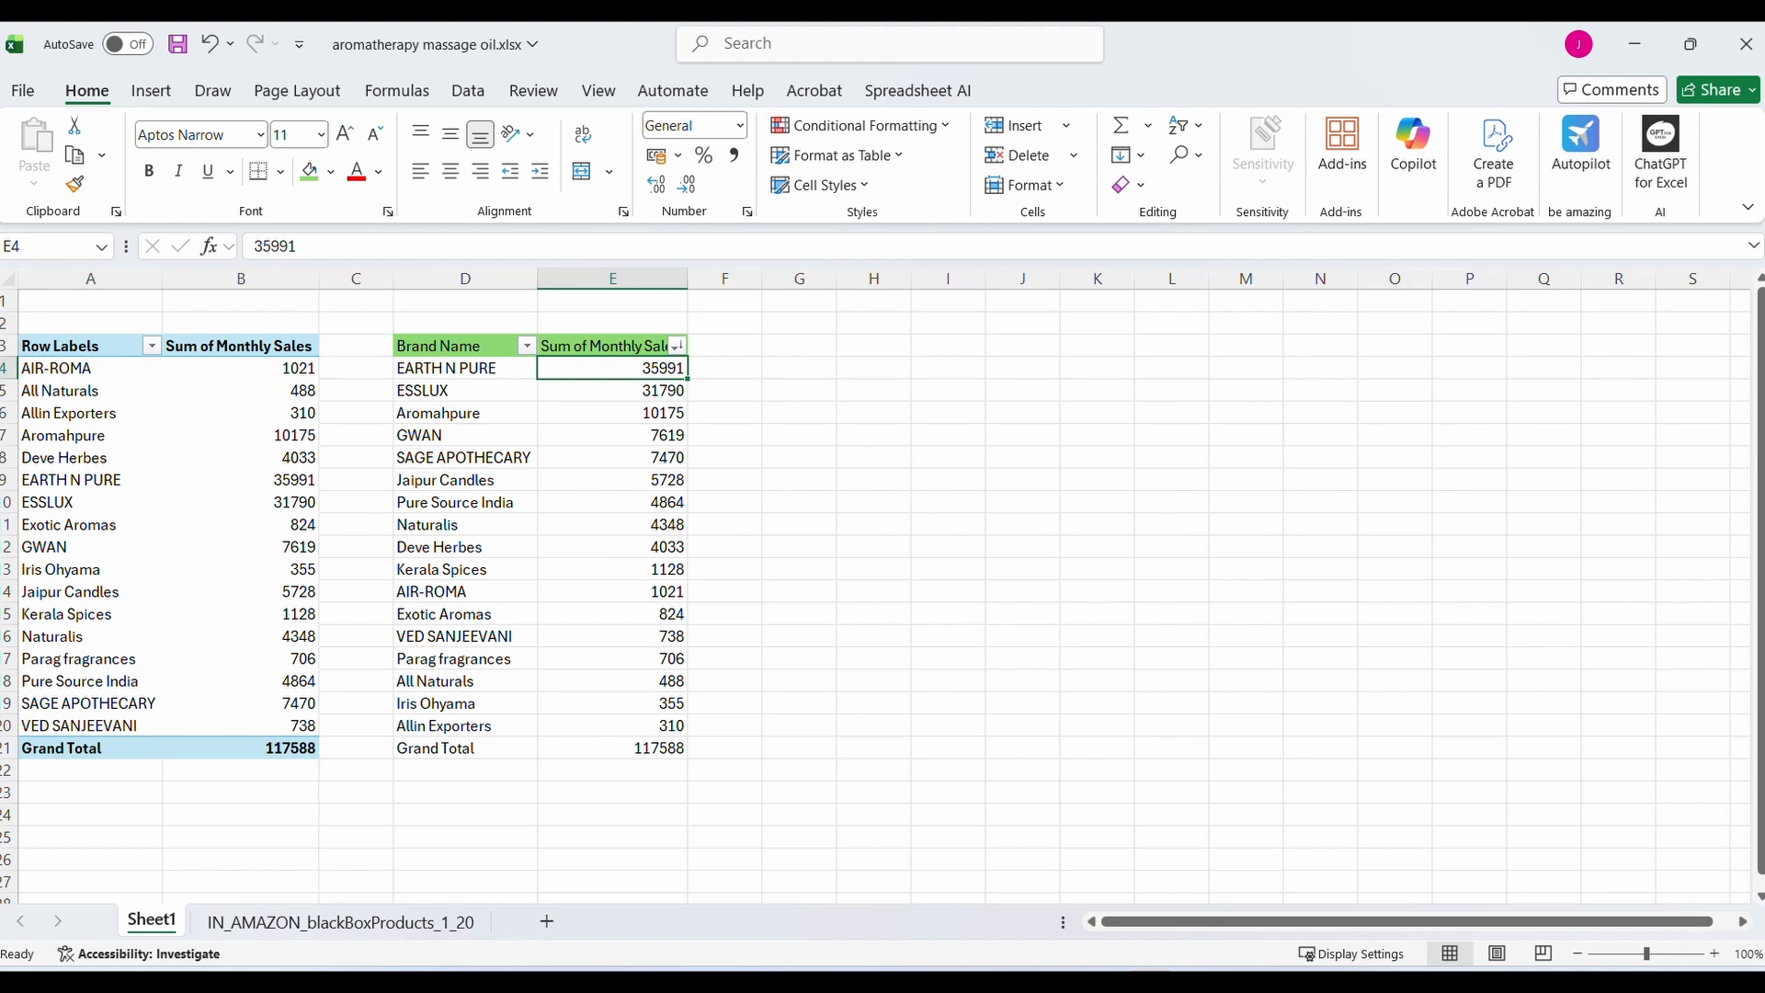
# Replace Monthly Sales with Monthly Revenue as the summed value field in the brand PivotTable
pyautogui.press('Right')
pyautogui.press('Left')
pyautogui.press('Left')
pyautogui.press('Left')
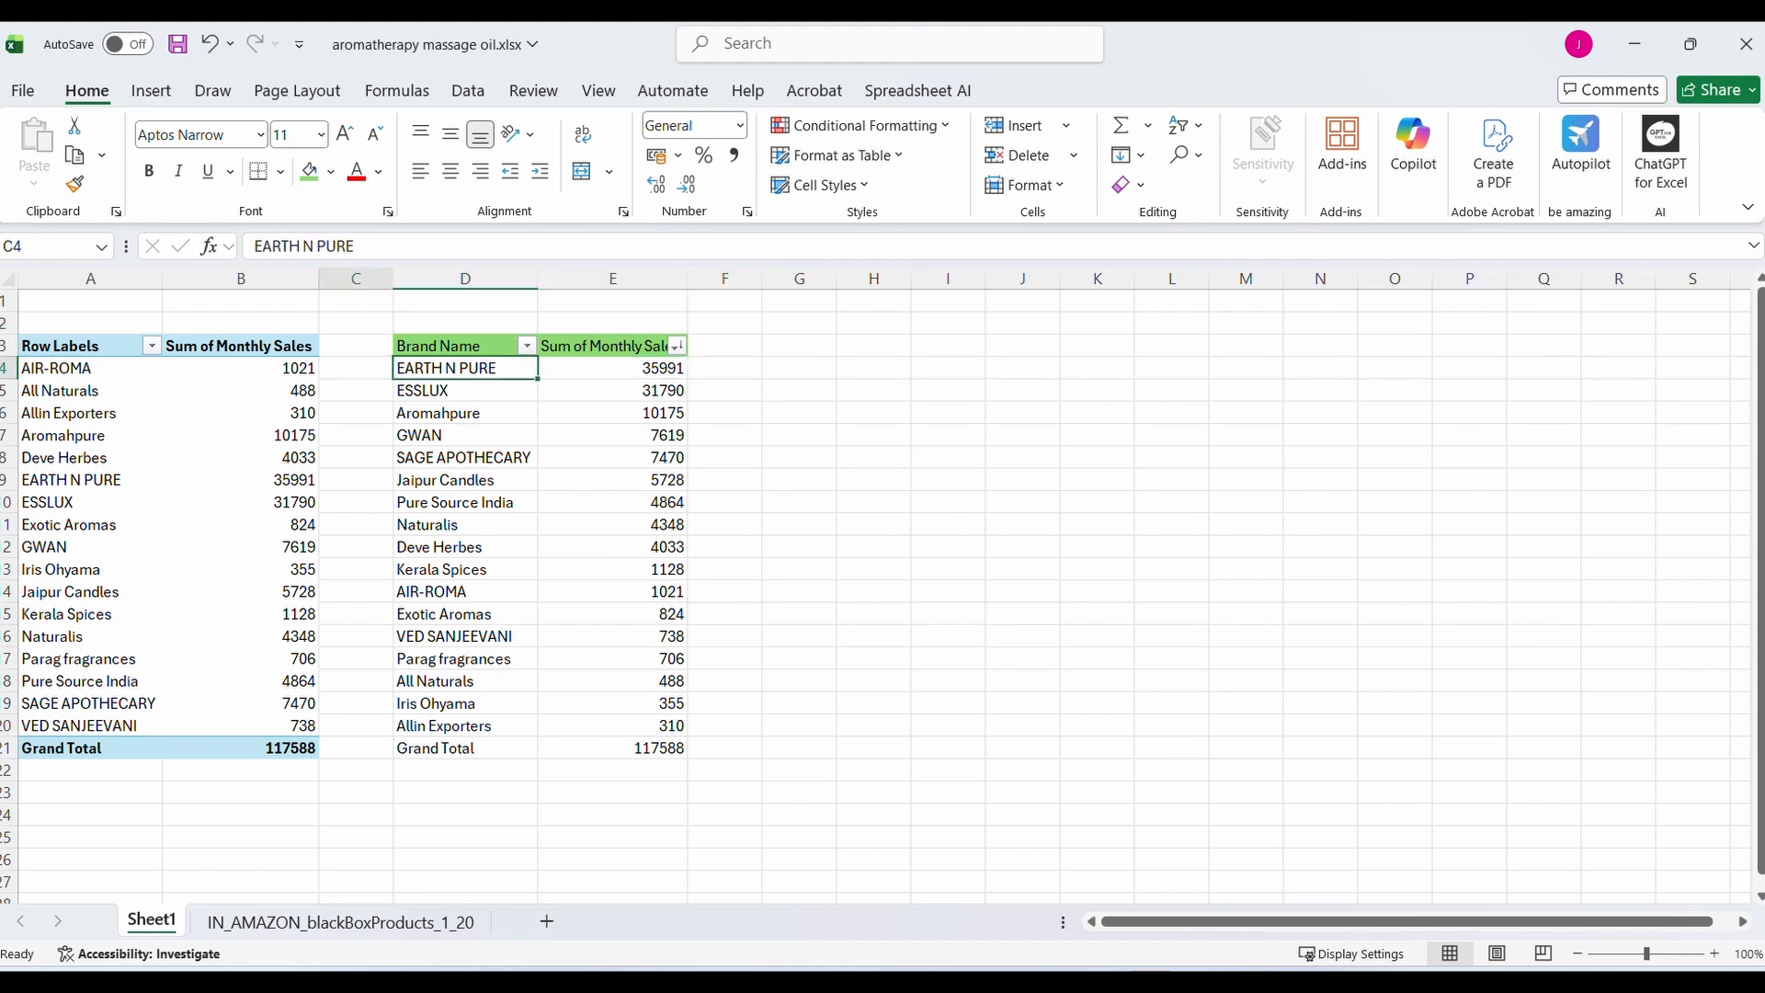
pyautogui.press('Left')
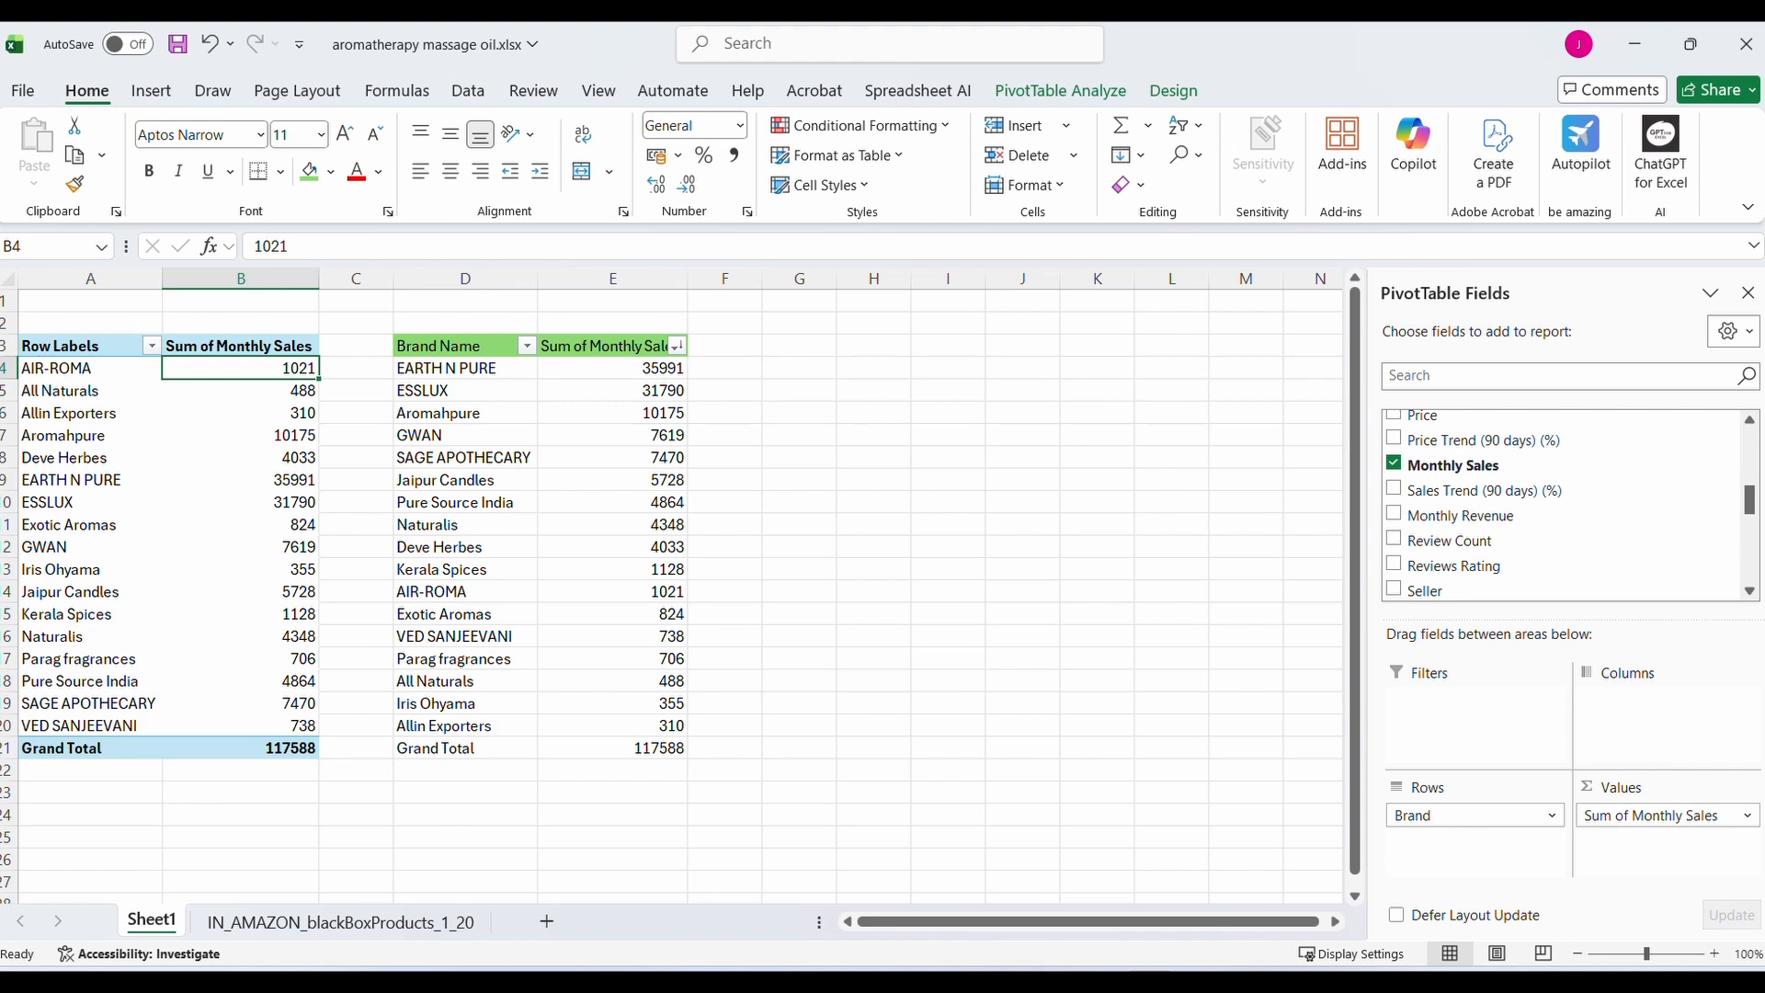
pyautogui.click(1396, 465)
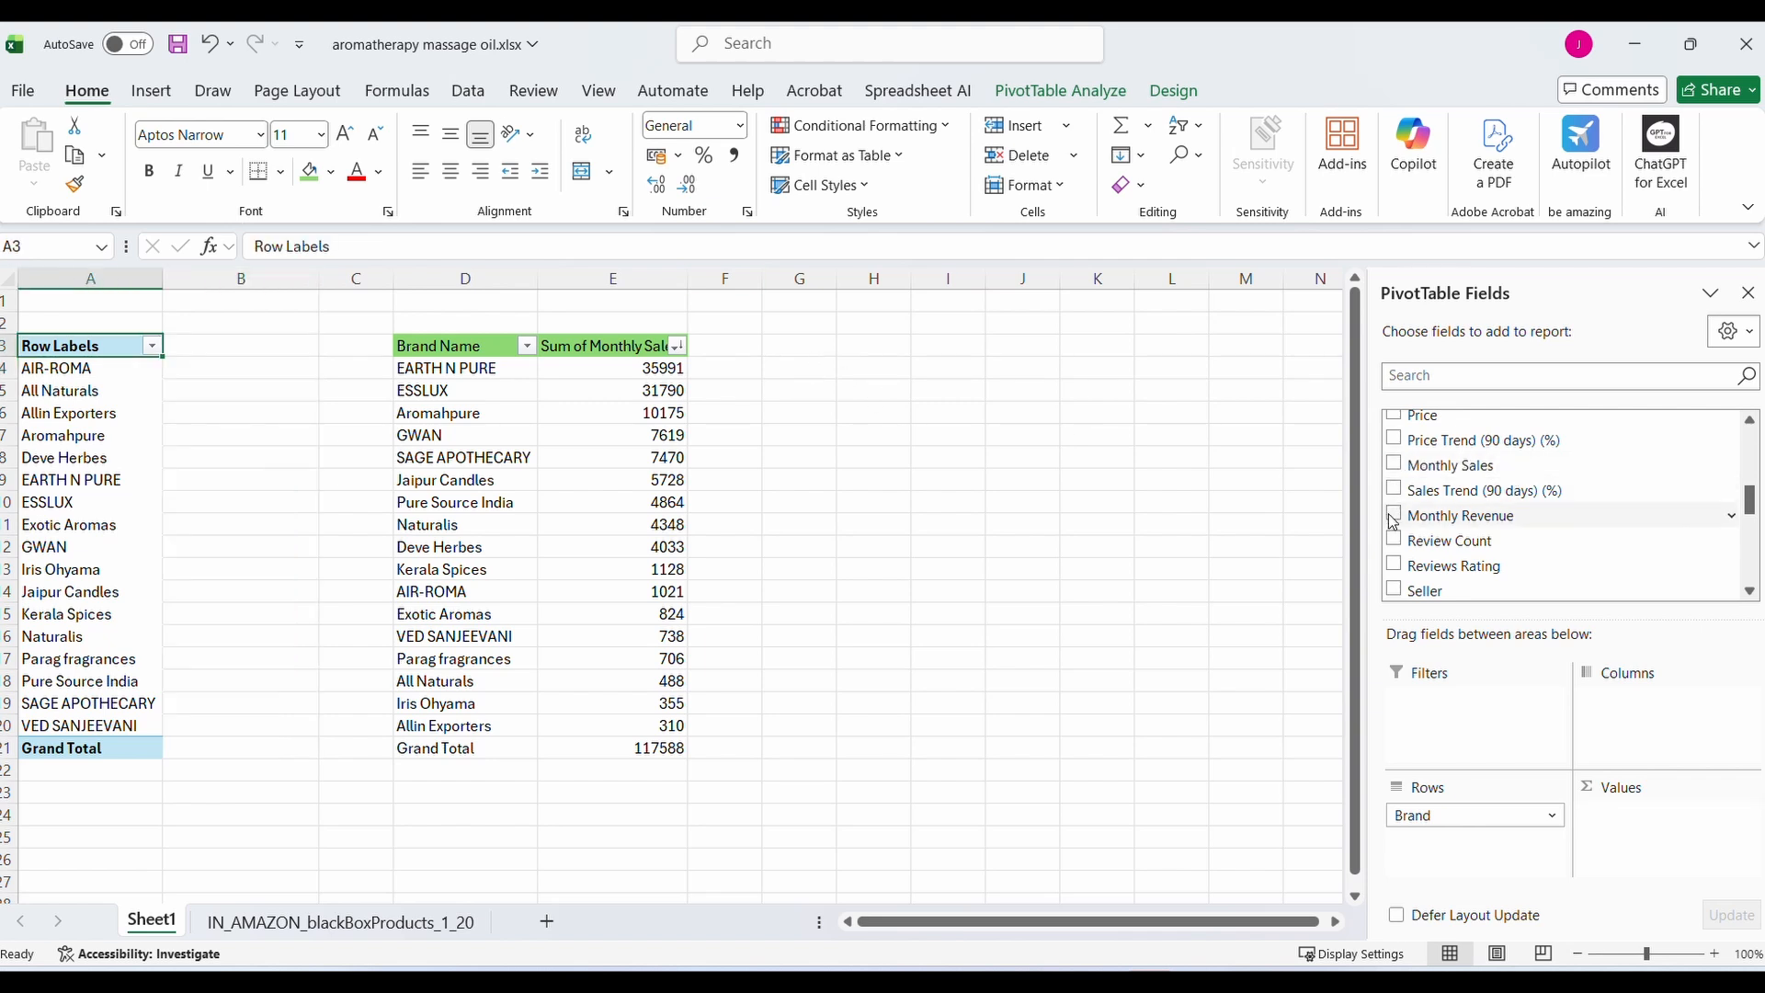
pyautogui.click(1398, 515)
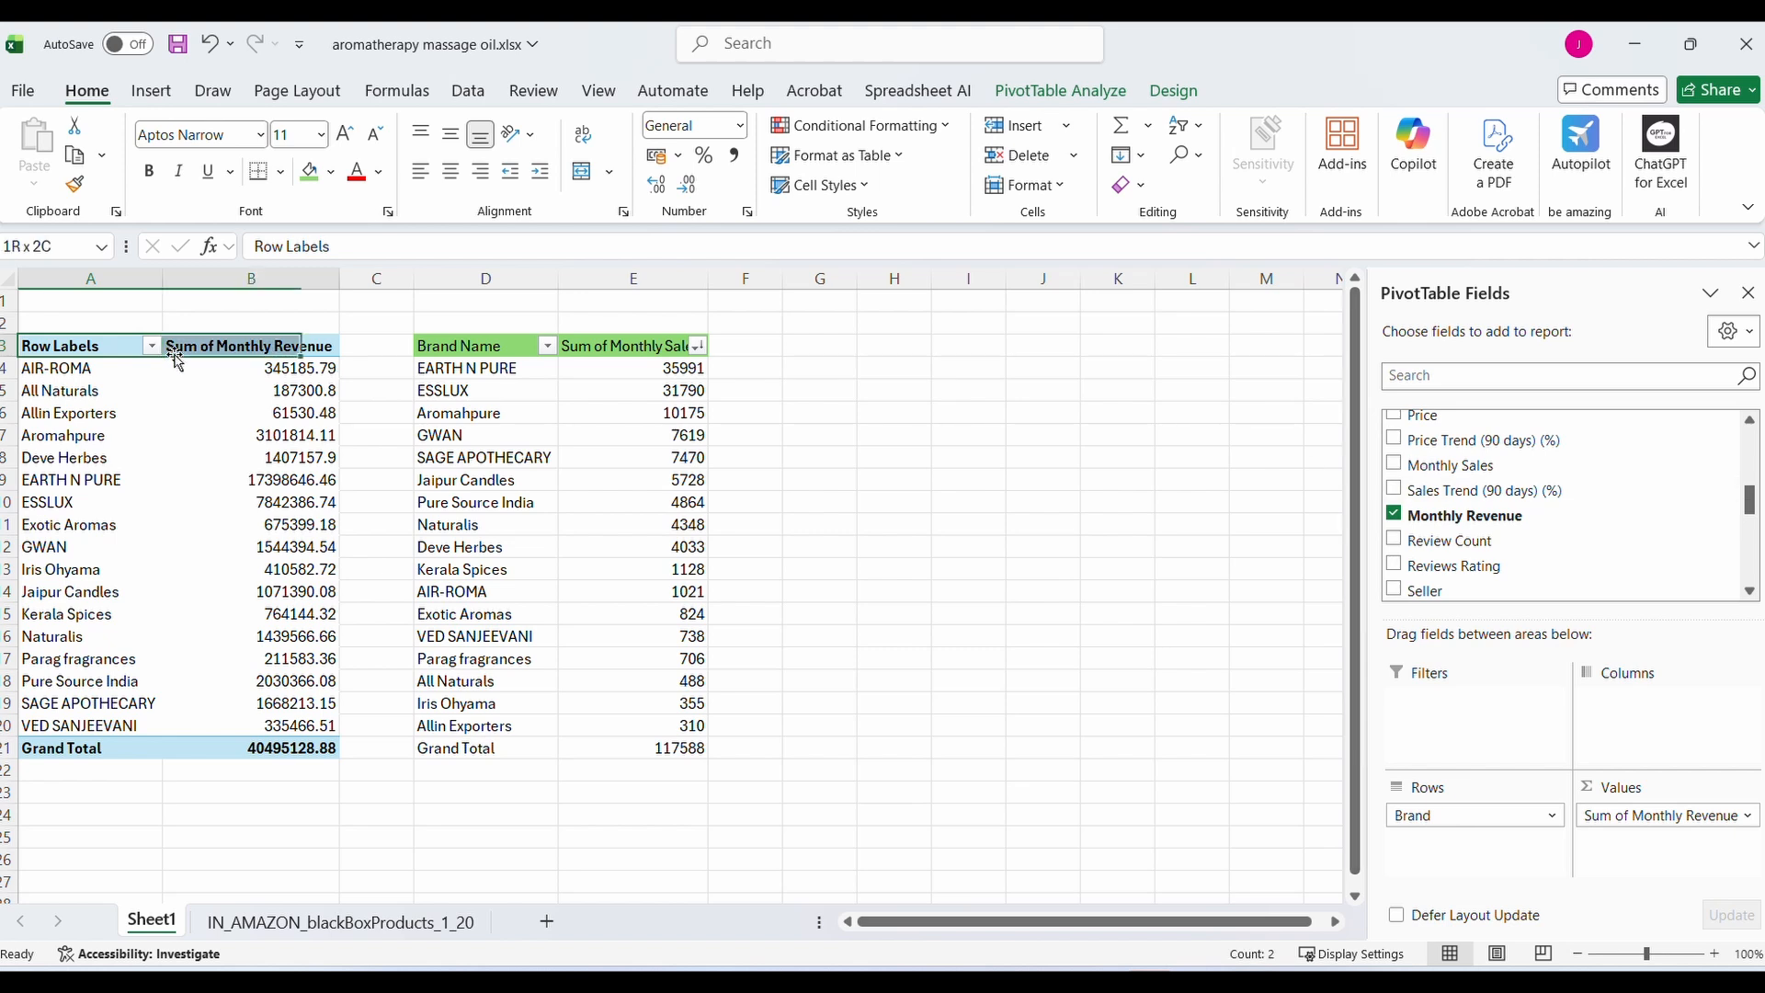
# Copy the whole monthly revenue PivotTable and paste it as values starting at cell G3
pyautogui.hotkey('ctrl', 'a')
pyautogui.hotkey('ctrl', 'c')
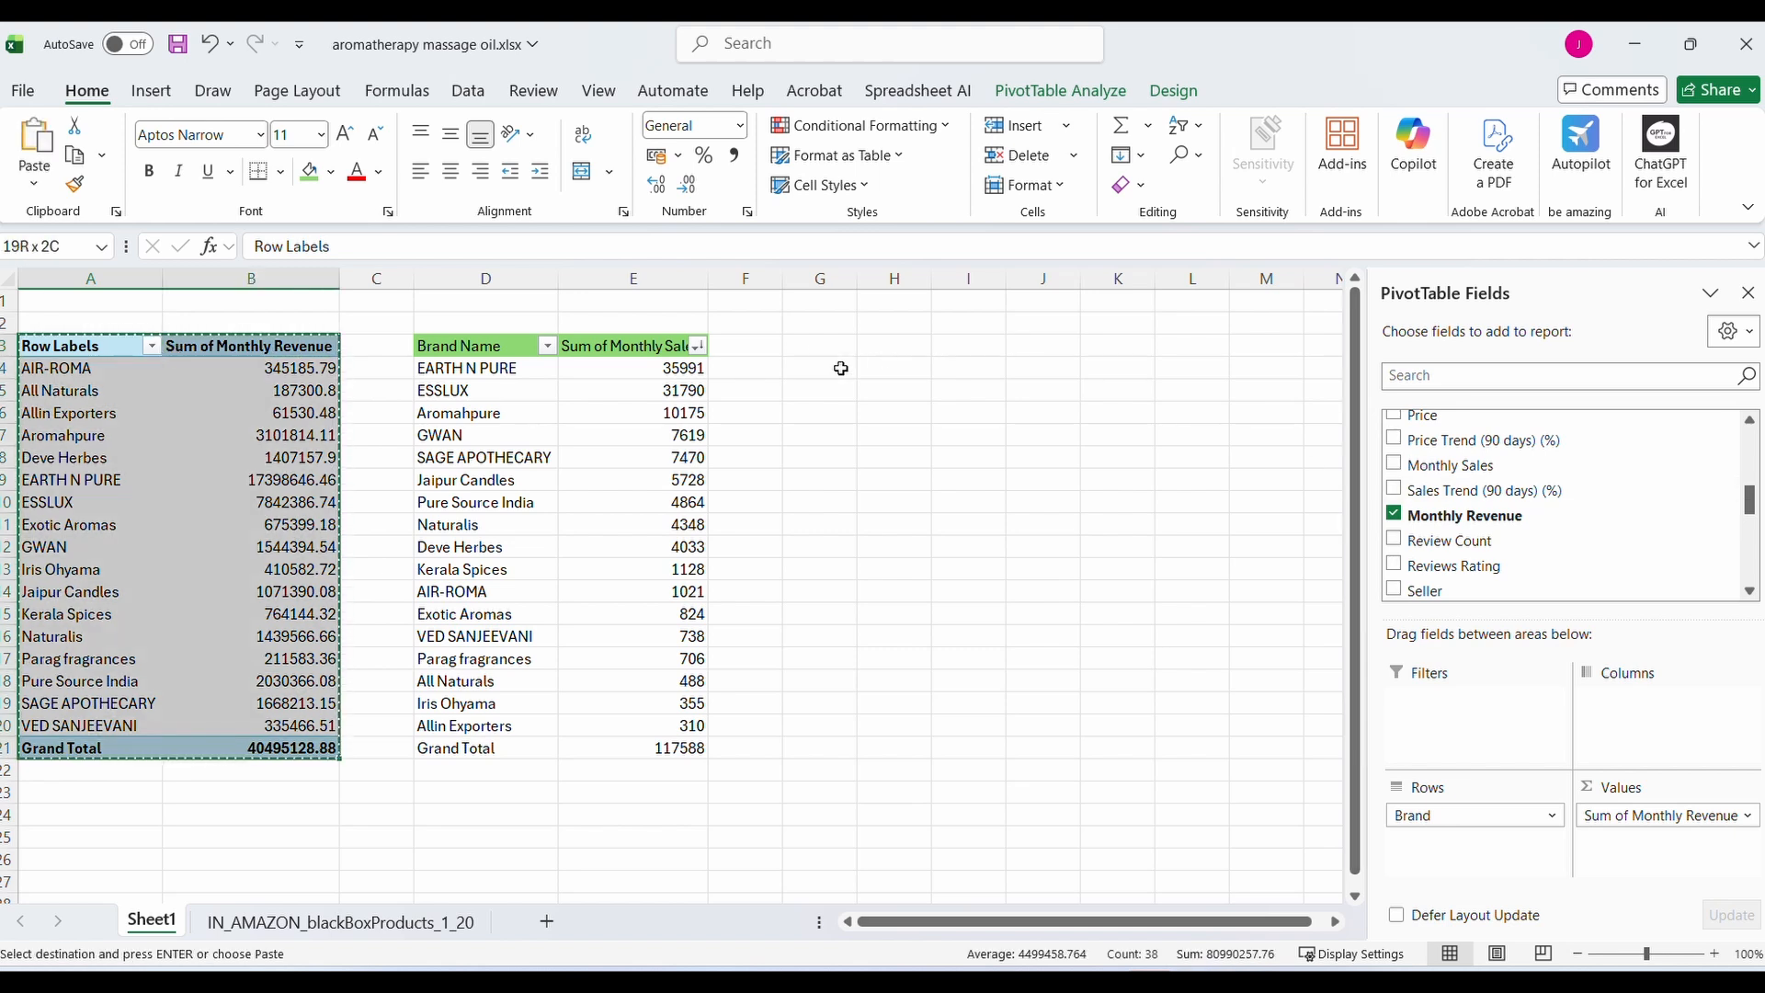
pyautogui.click(816, 343)
pyautogui.hotkey('shift', 'F10')
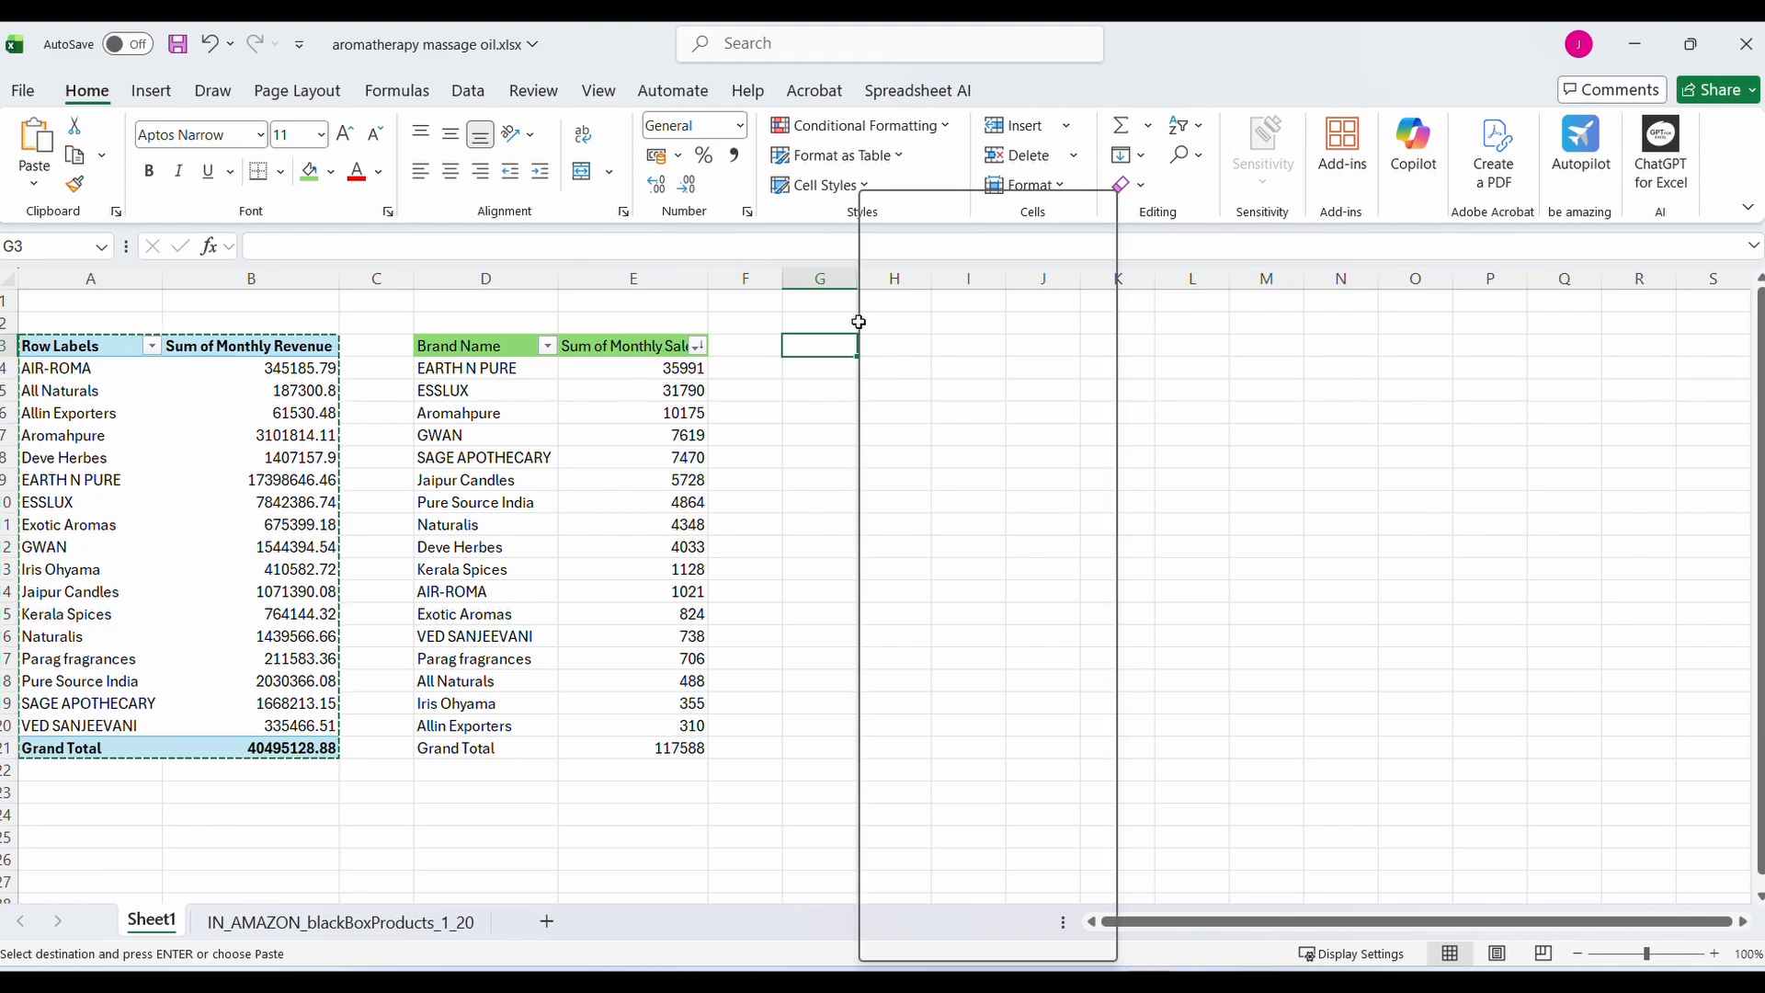
pyautogui.press('s')
pyautogui.press('v')
# Replace the header in cell G3 with "Brand Name" and autofit the widths of columns G and H
pyautogui.click(839, 344)
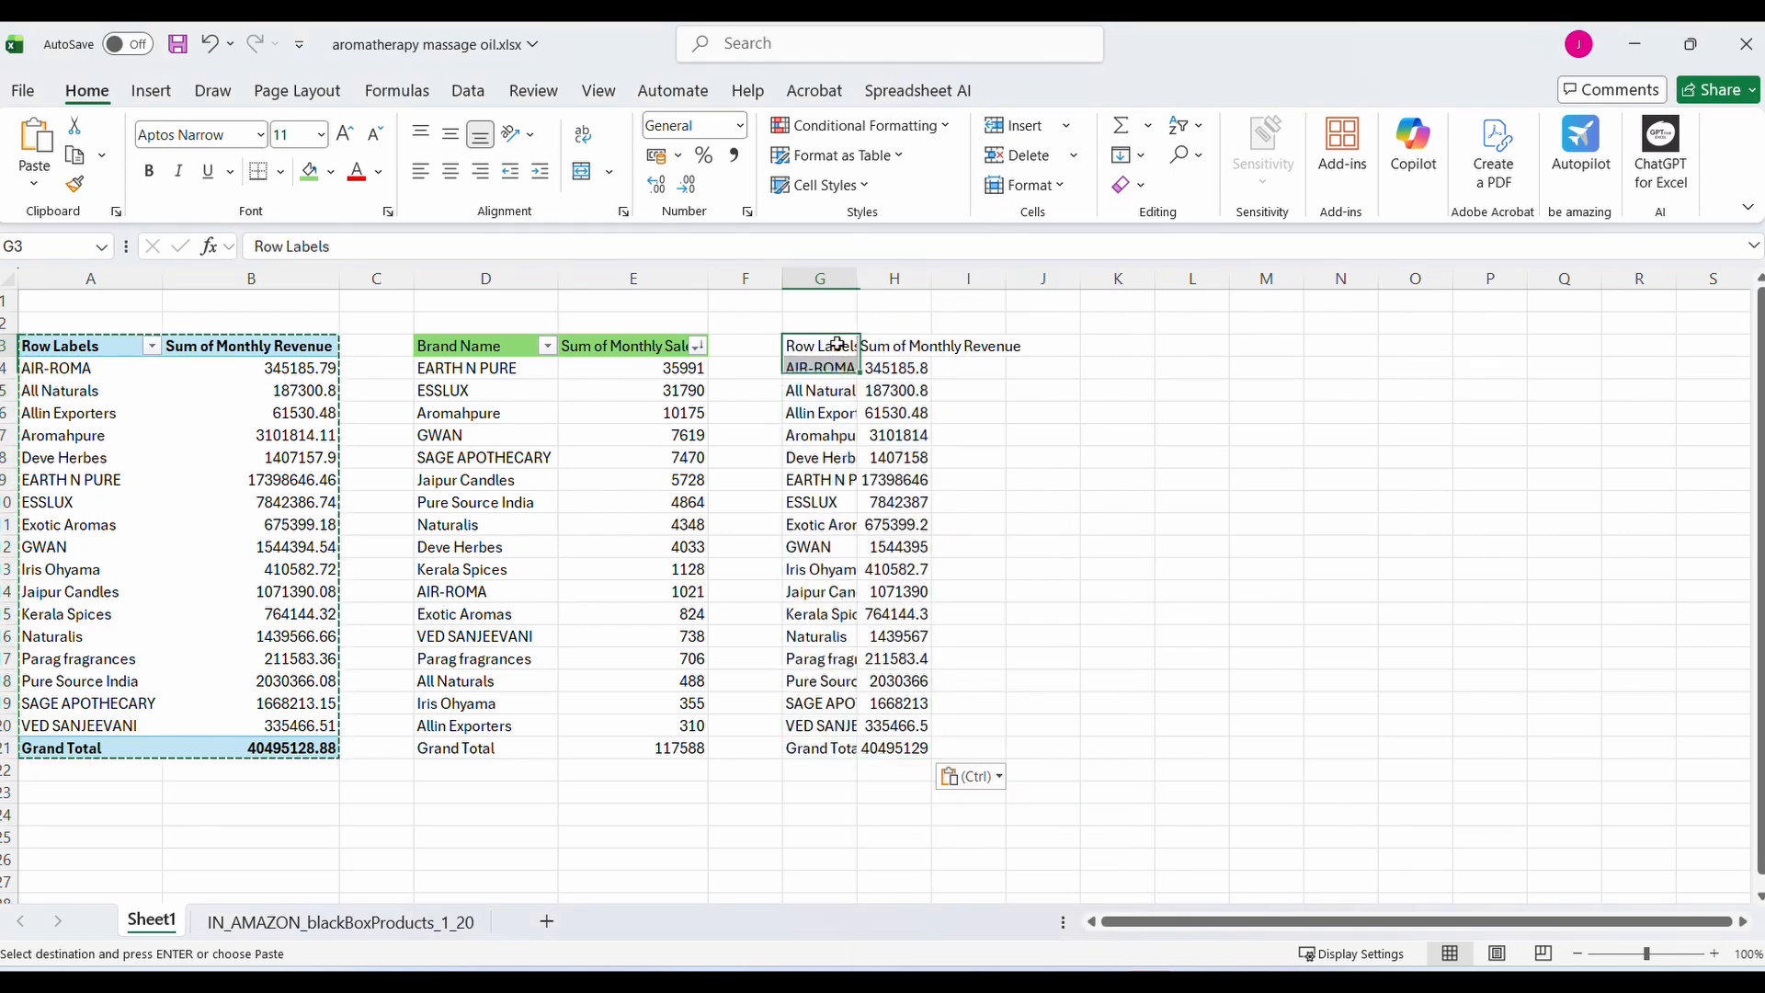
pyautogui.press('BackSpace')
pyautogui.write('Brand')
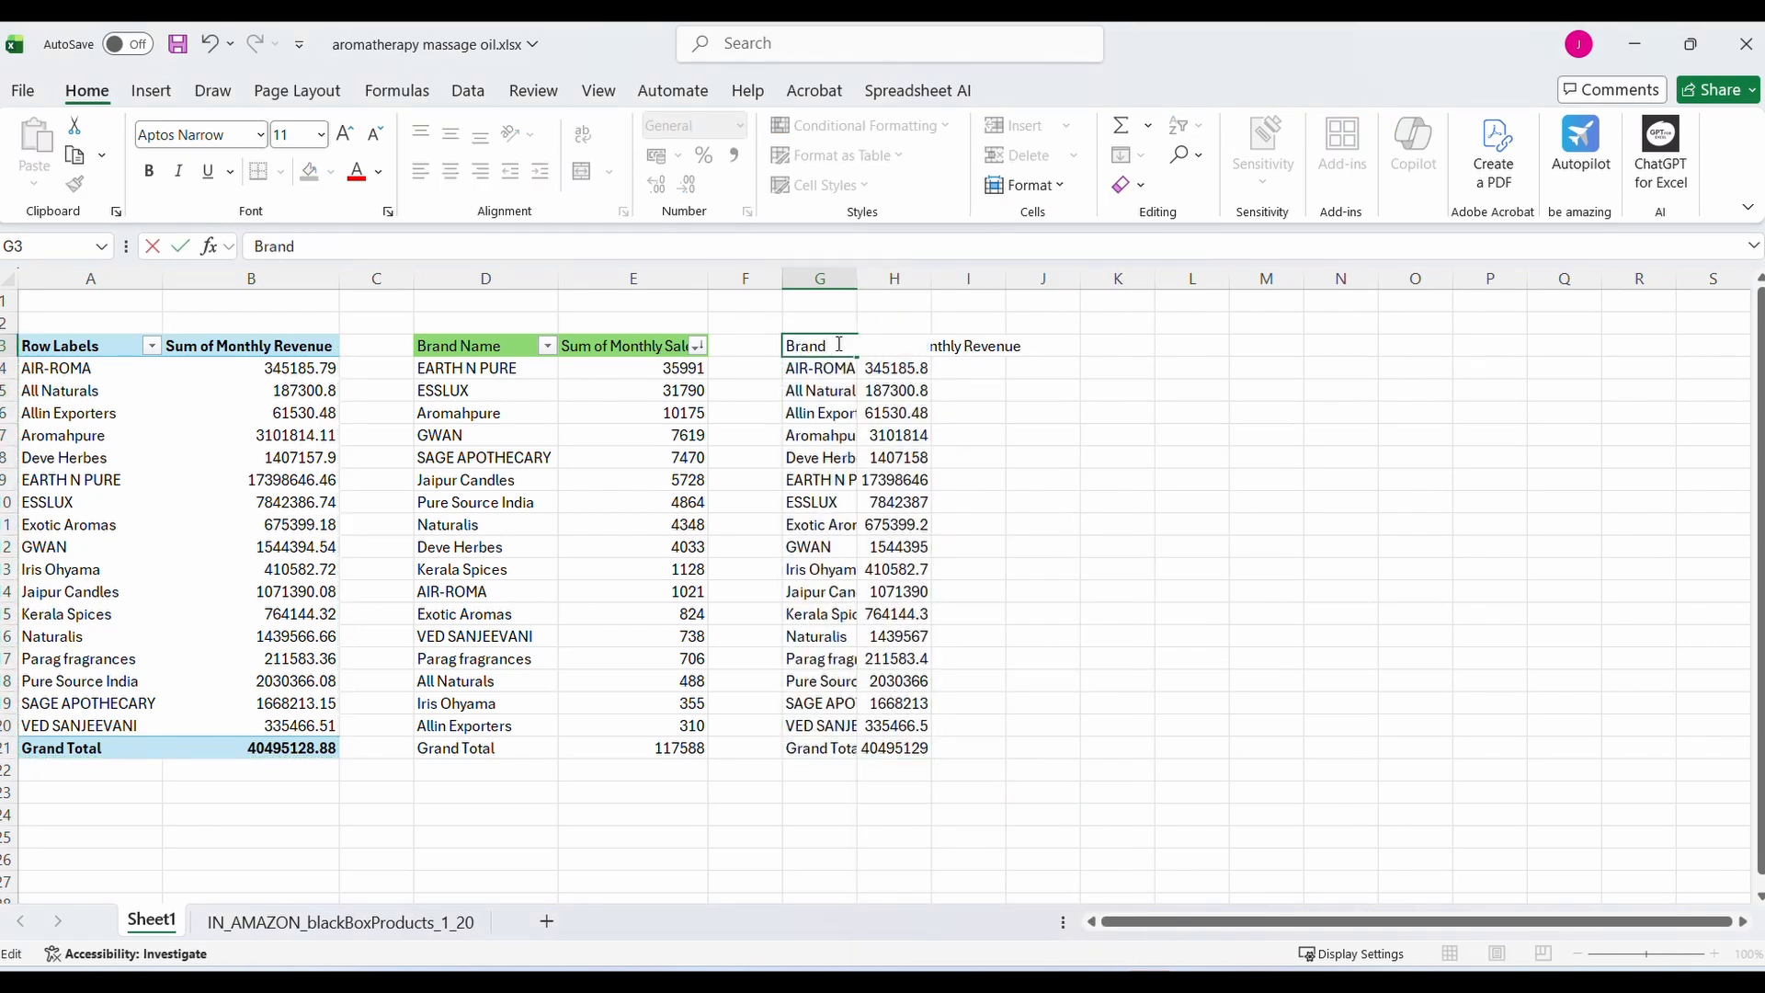
pyautogui.write(' Name')
pyautogui.press('Tab')
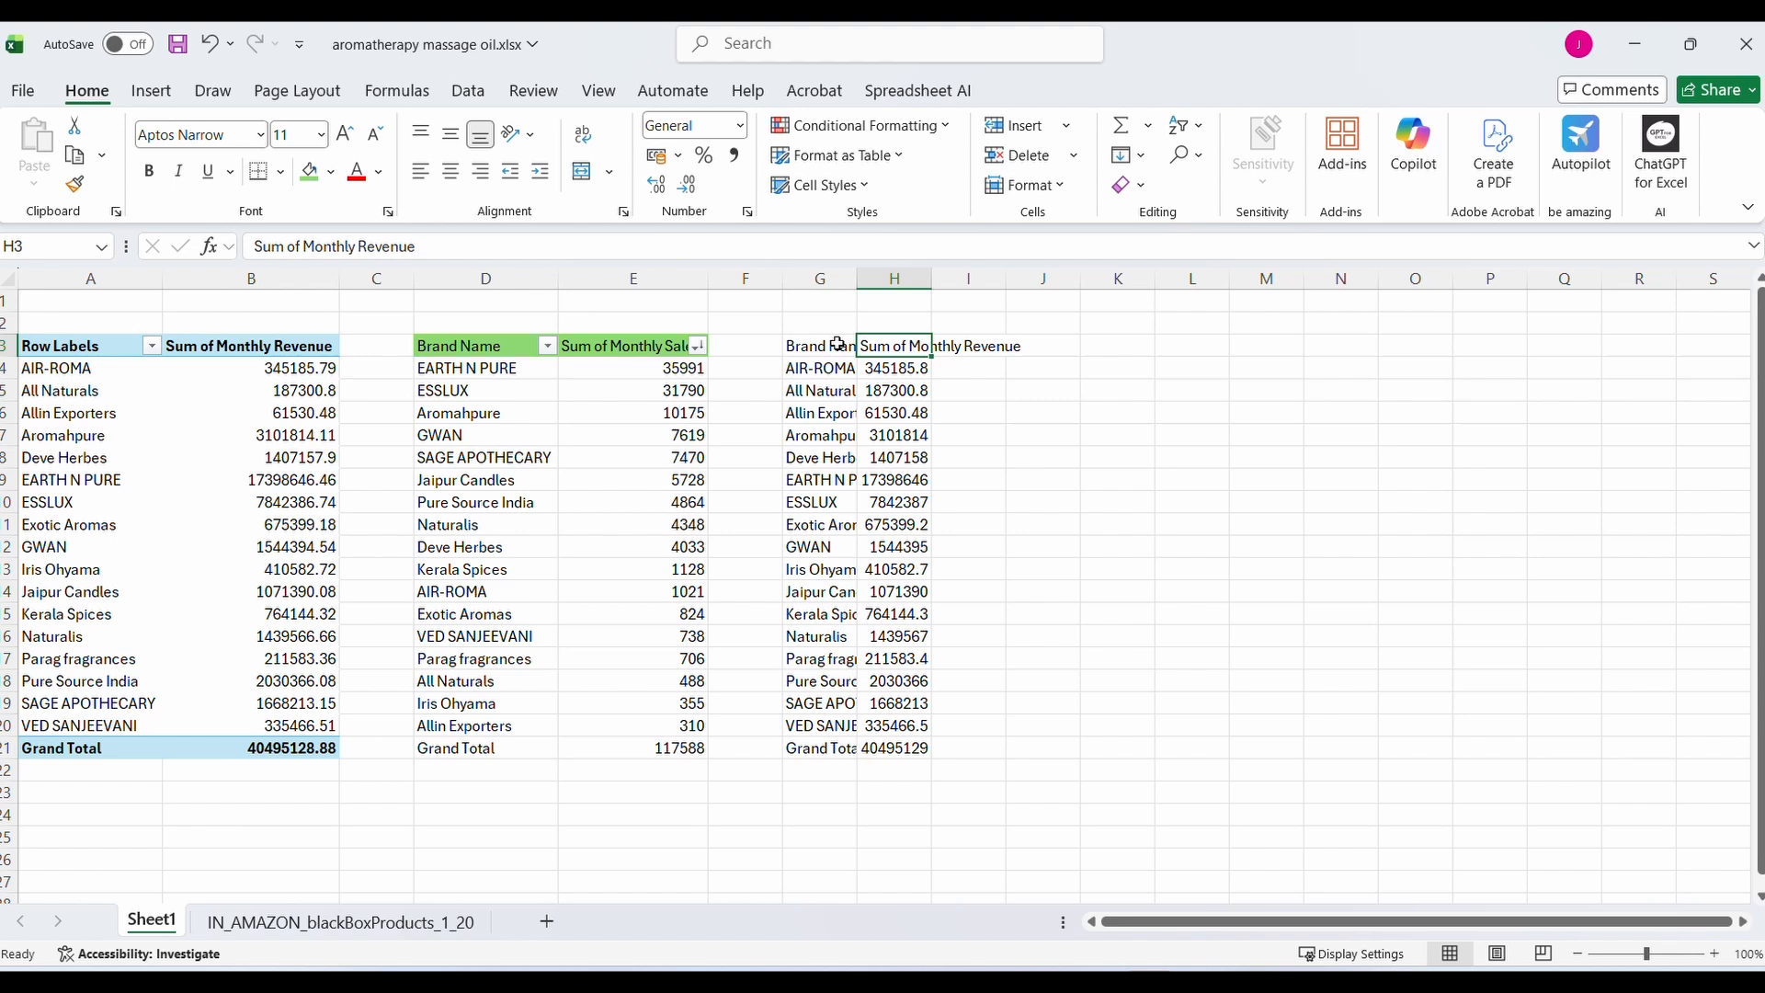
pyautogui.doubleClick(863, 276)
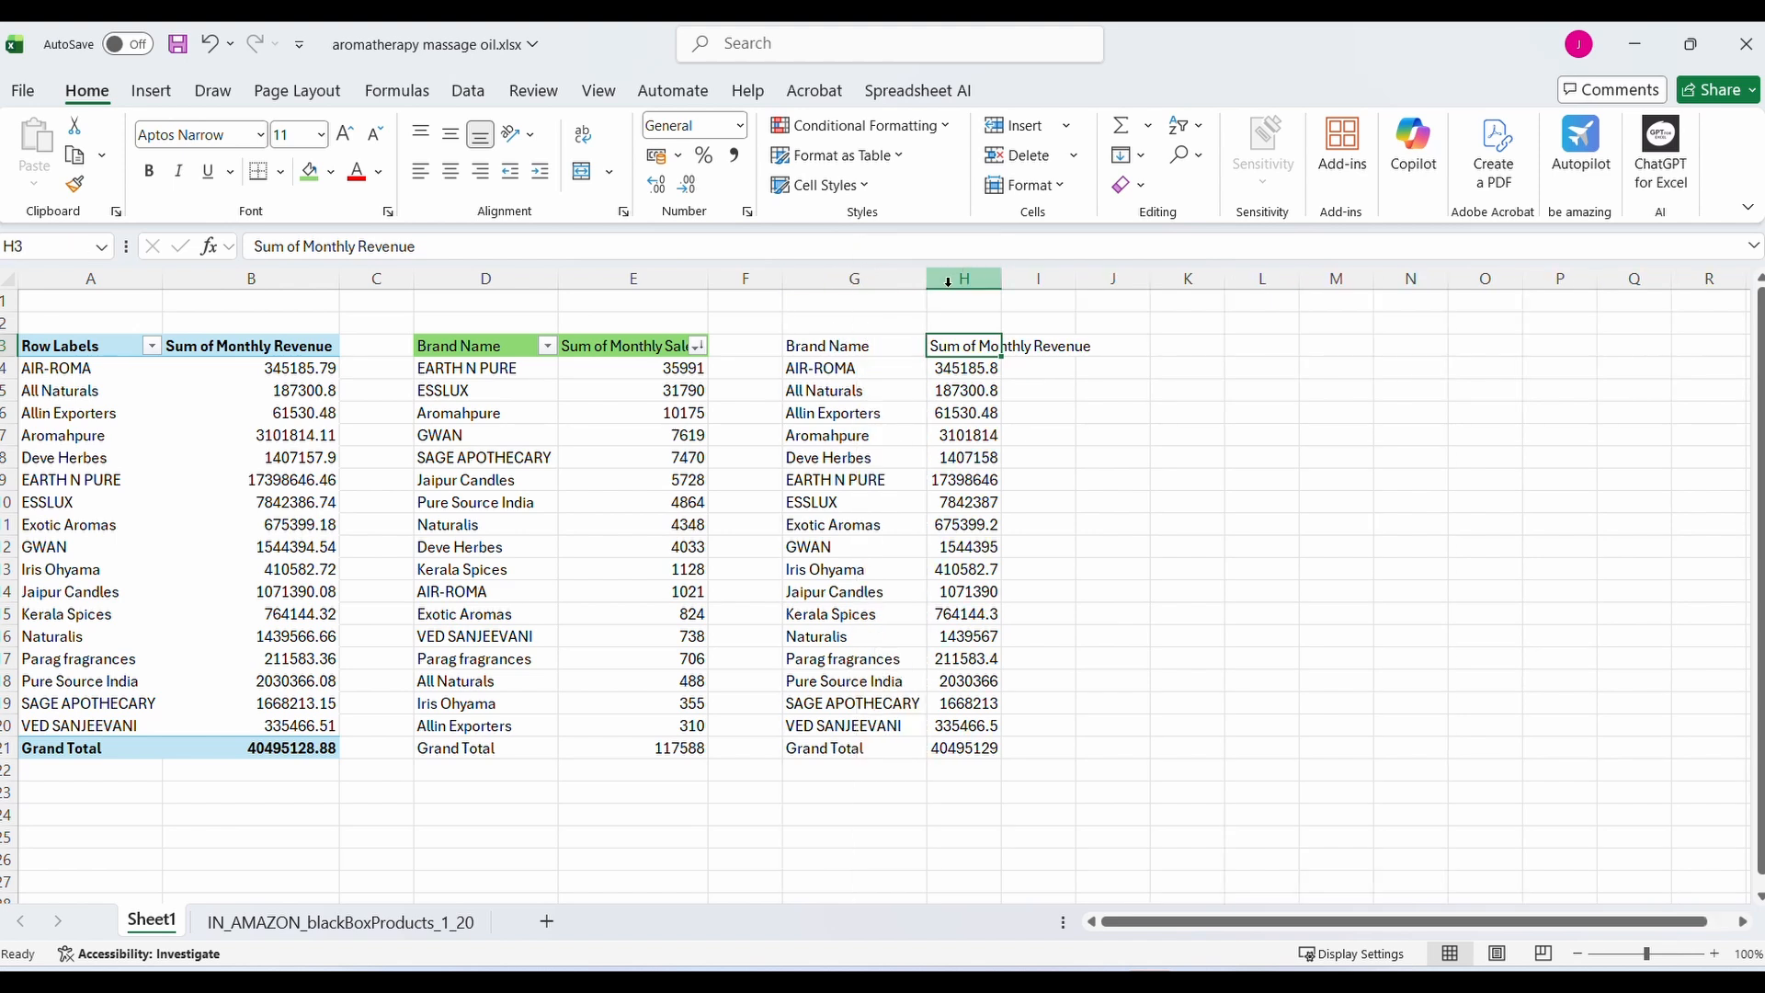
pyautogui.doubleClick(997, 279)
# Fill the revenue table's header cells G3:H3 with the same light green as the sales table's headers
pyautogui.click(870, 347)
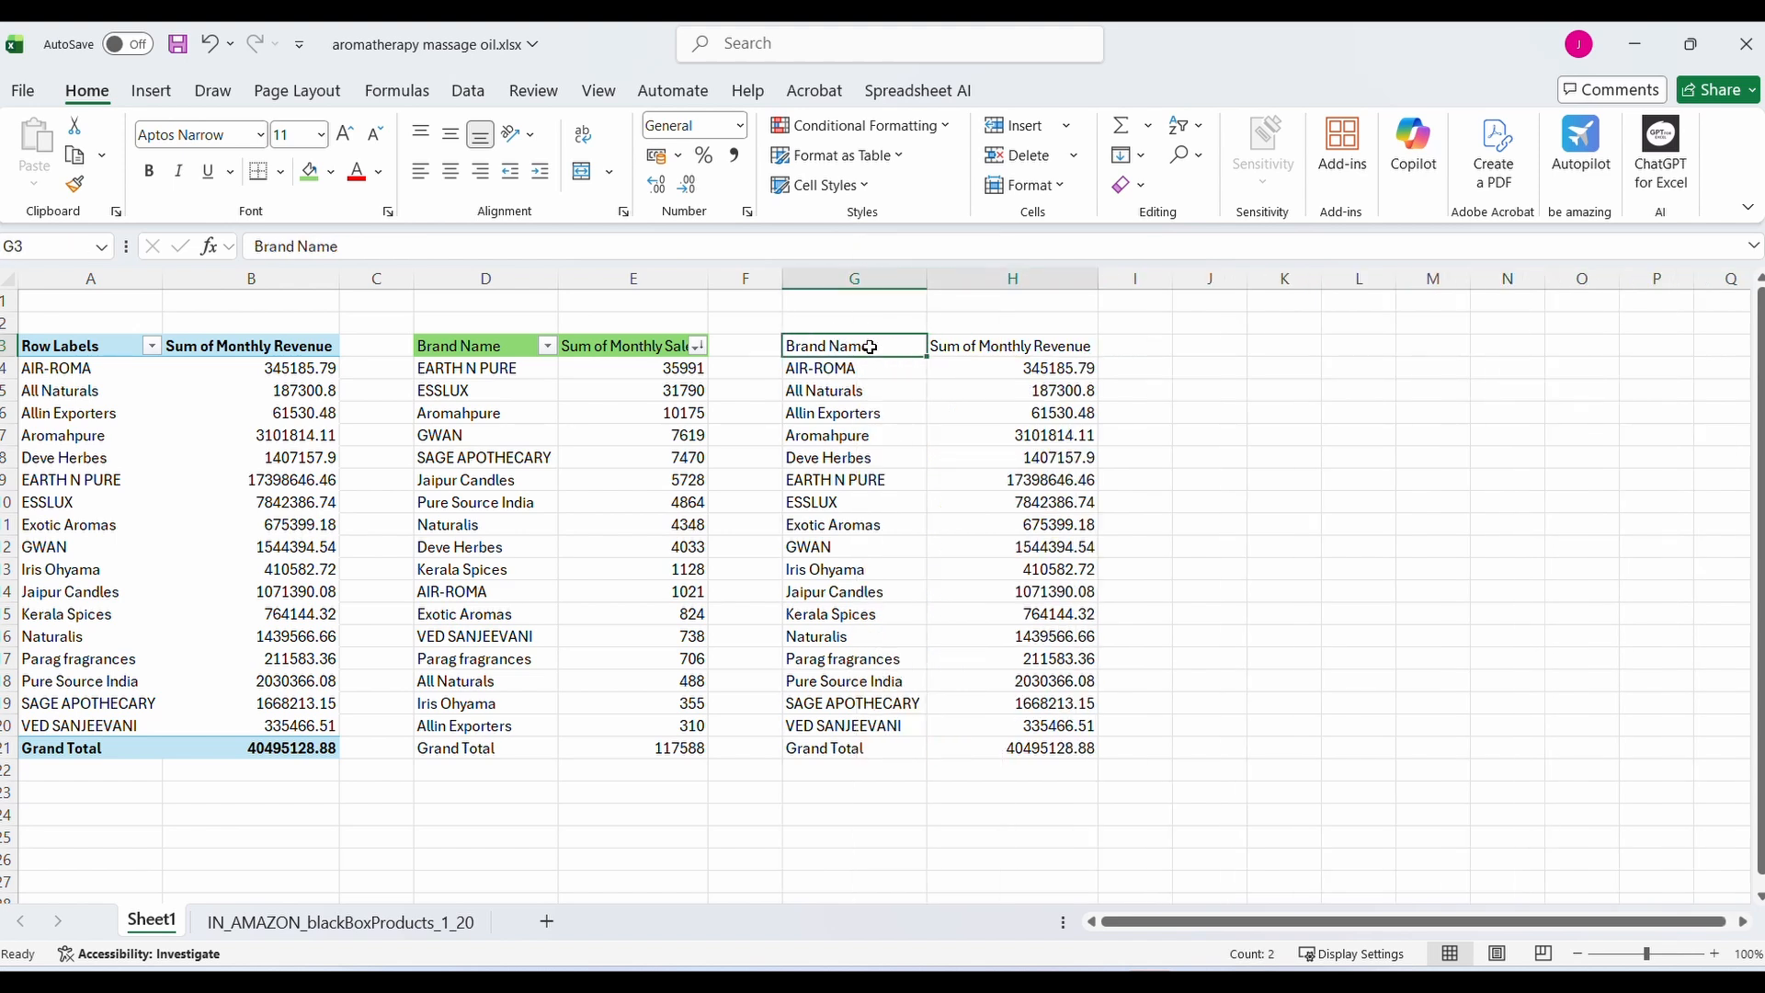
pyautogui.hotkey('shift', 'Right')
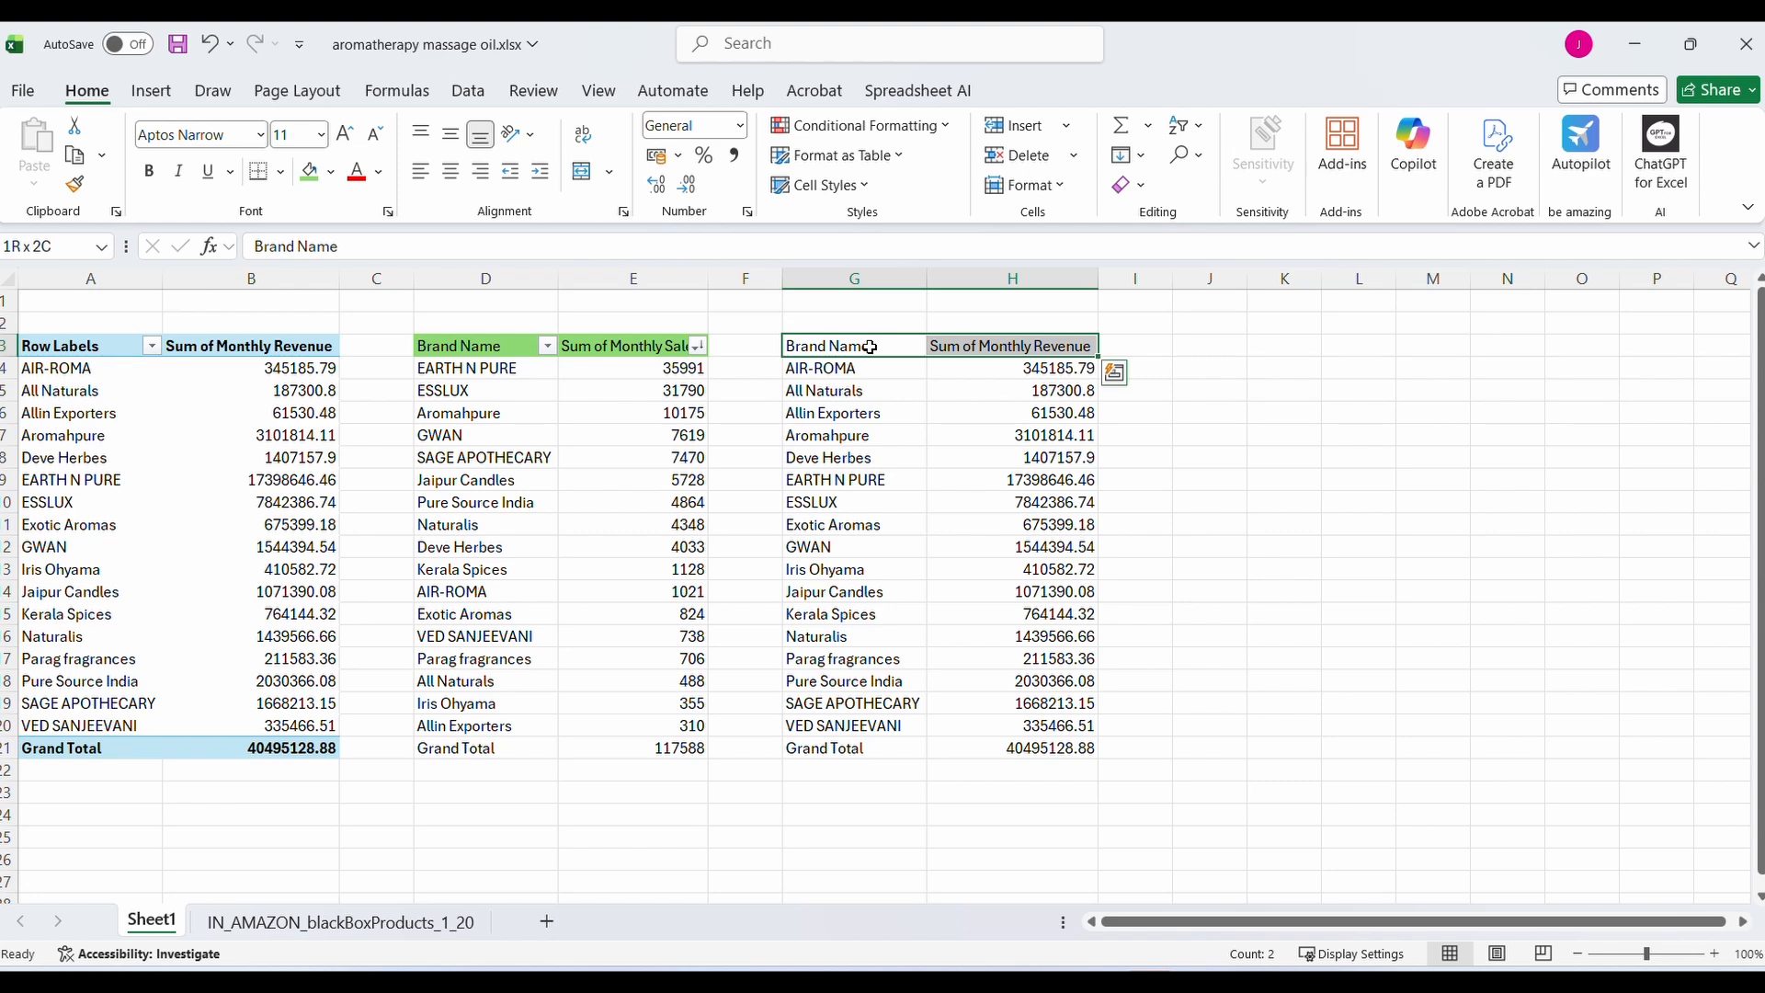
pyautogui.press('alt')
pyautogui.press('h')
pyautogui.press('h')
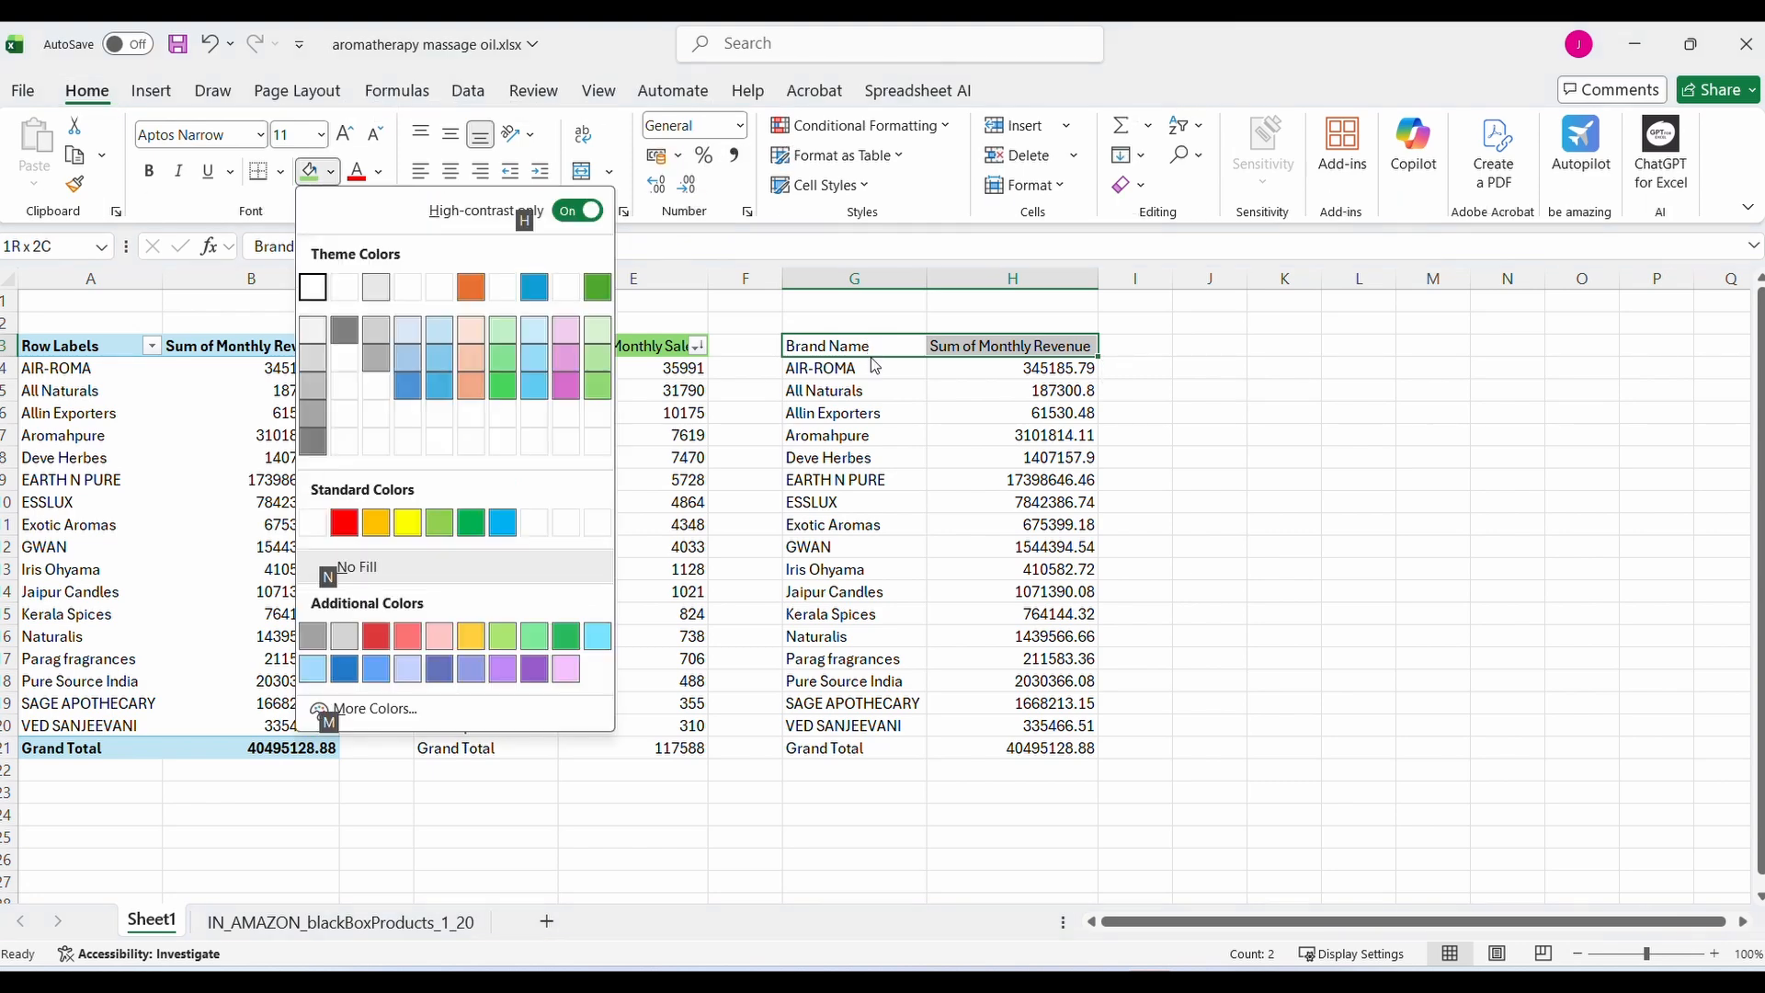
pyautogui.click(604, 333)
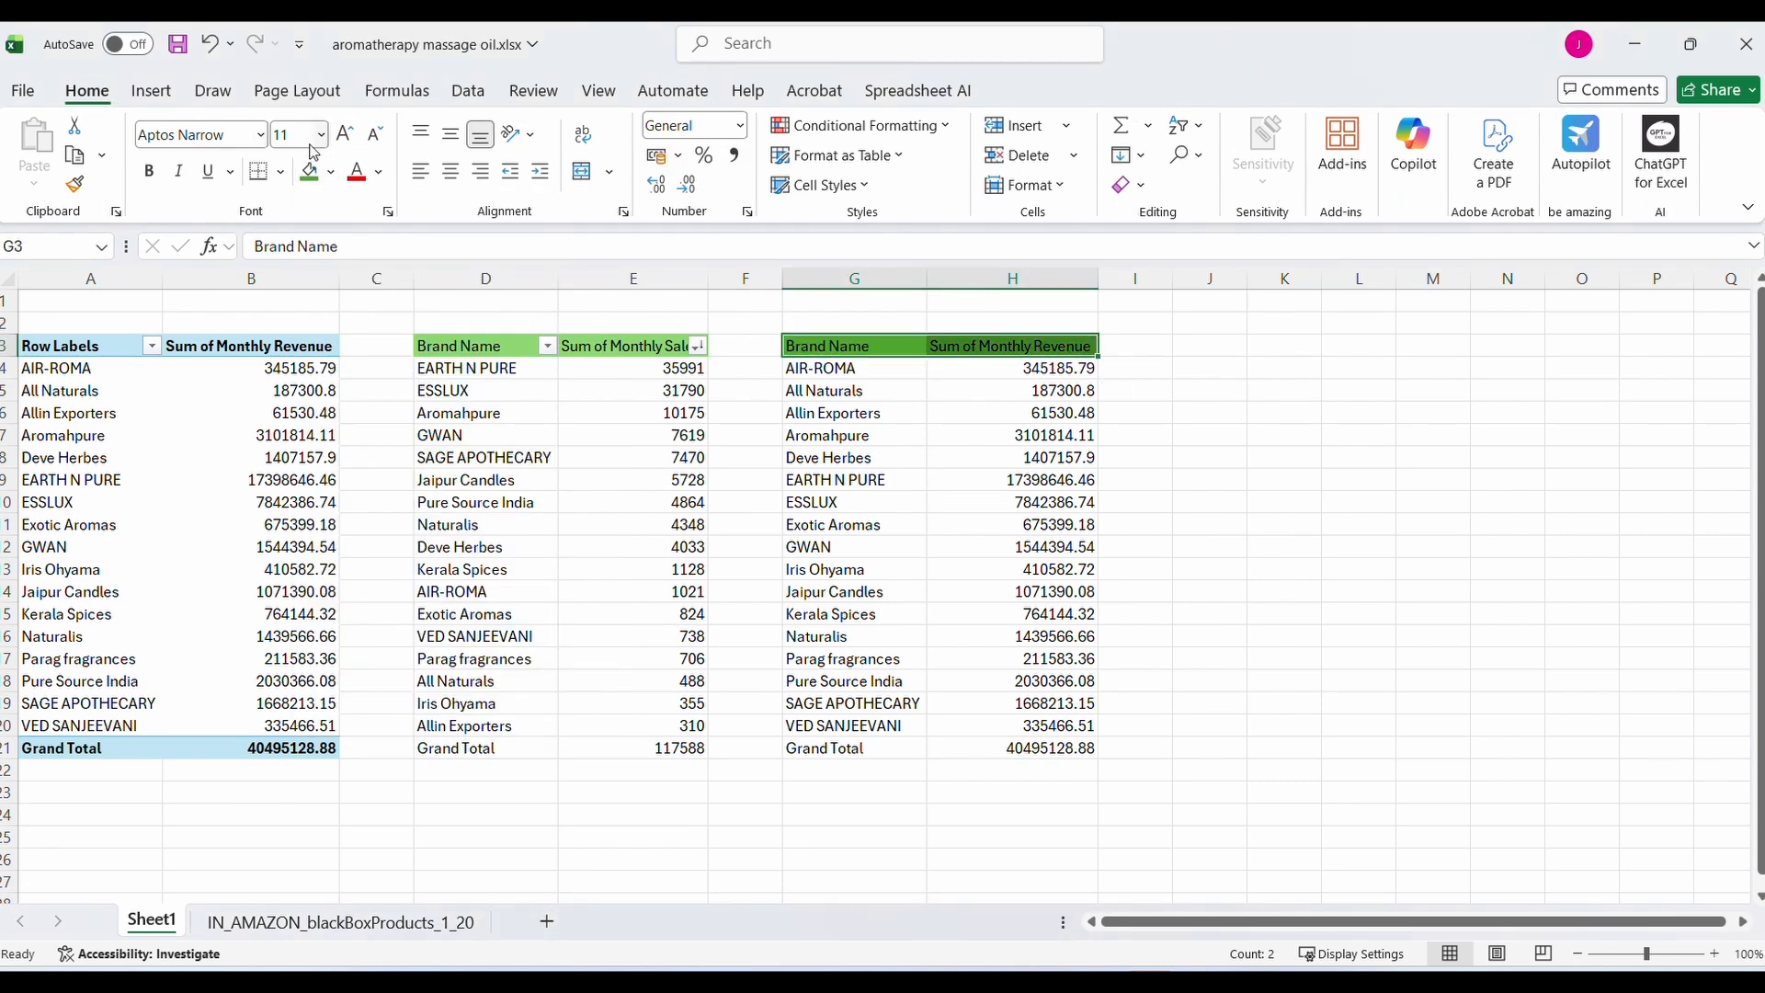
pyautogui.click(330, 174)
pyautogui.click(591, 382)
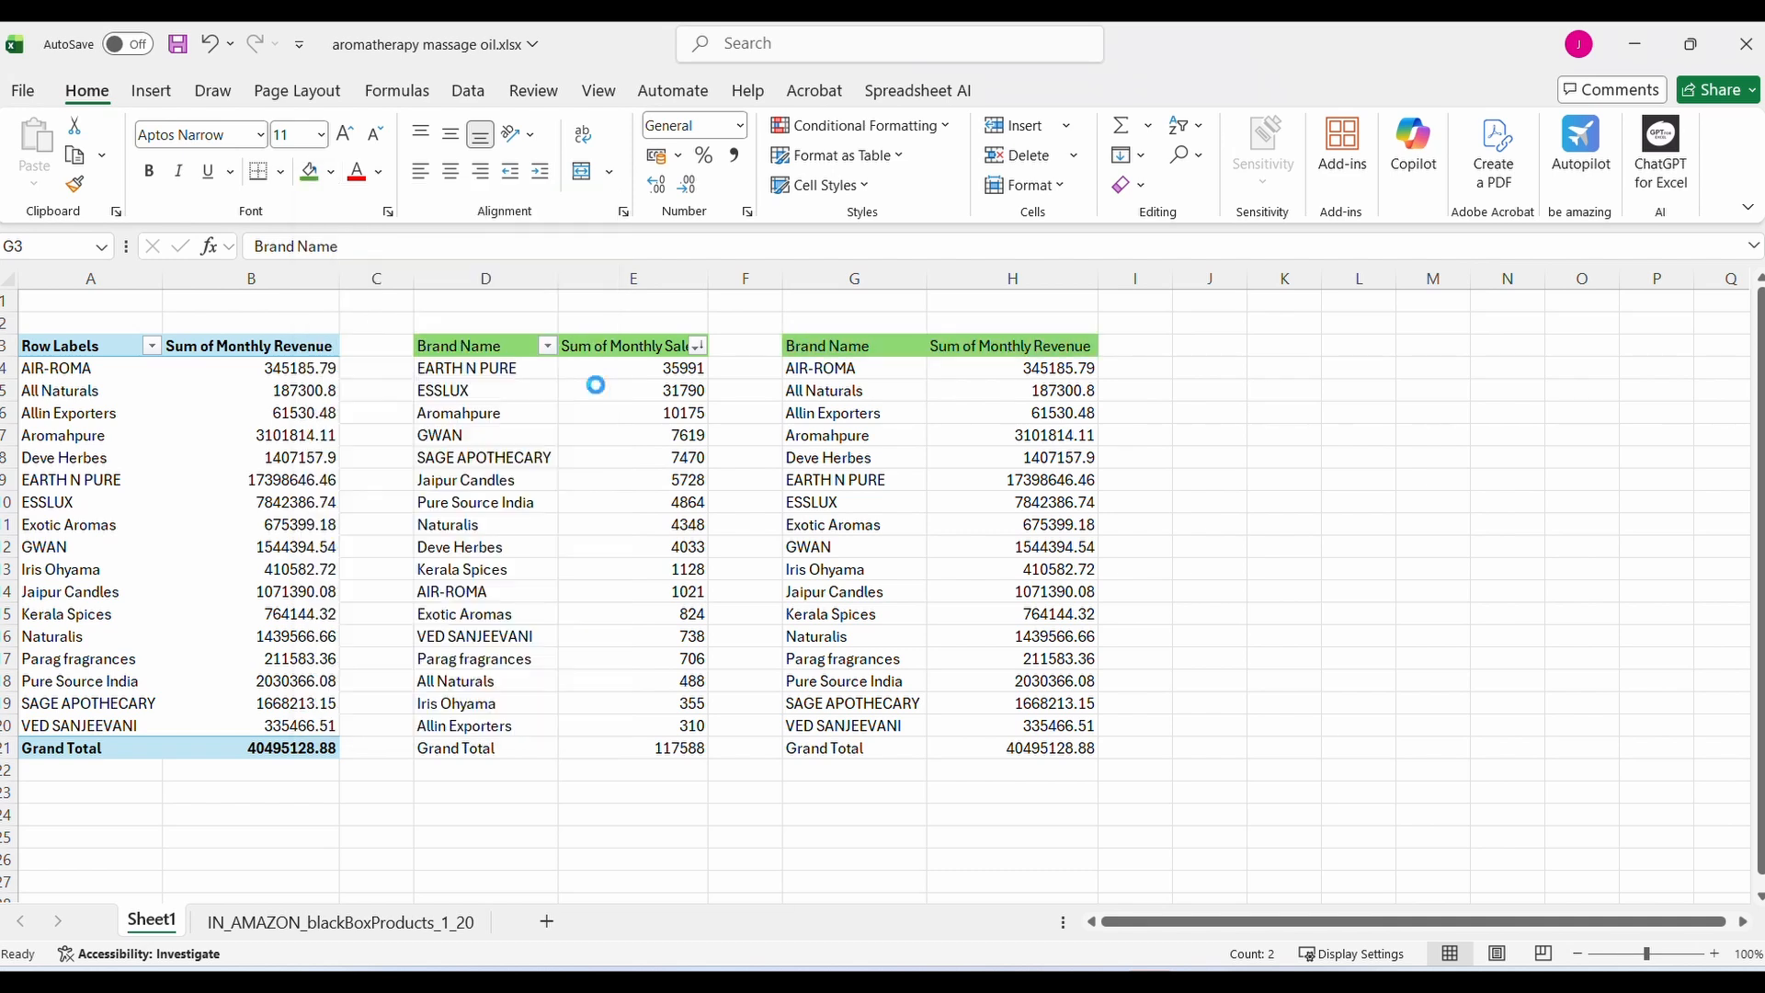
pyautogui.click(1221, 386)
# Move the filters from the sales table to the revenue table's headers and sort Sum of Monthly Revenue from largest to smallest
pyautogui.click(1015, 375)
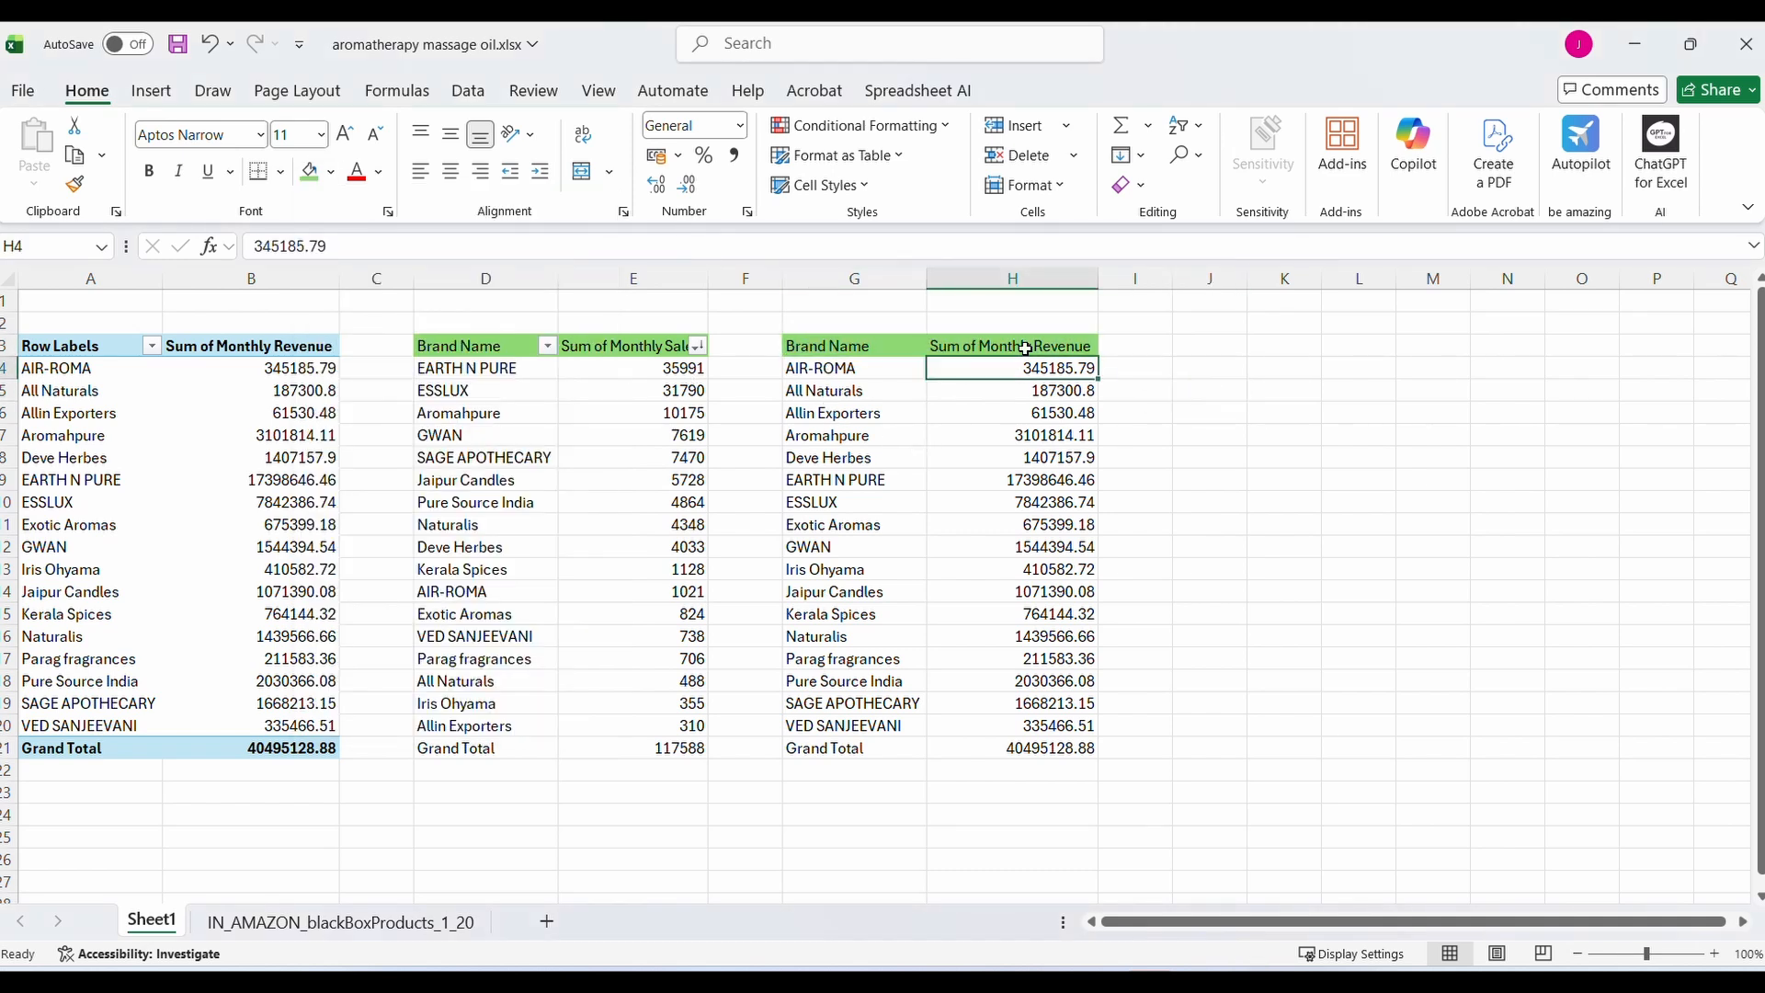
pyautogui.click(1025, 344)
pyautogui.hotkey('alt', 'd')
pyautogui.press('f')
pyautogui.press('f')
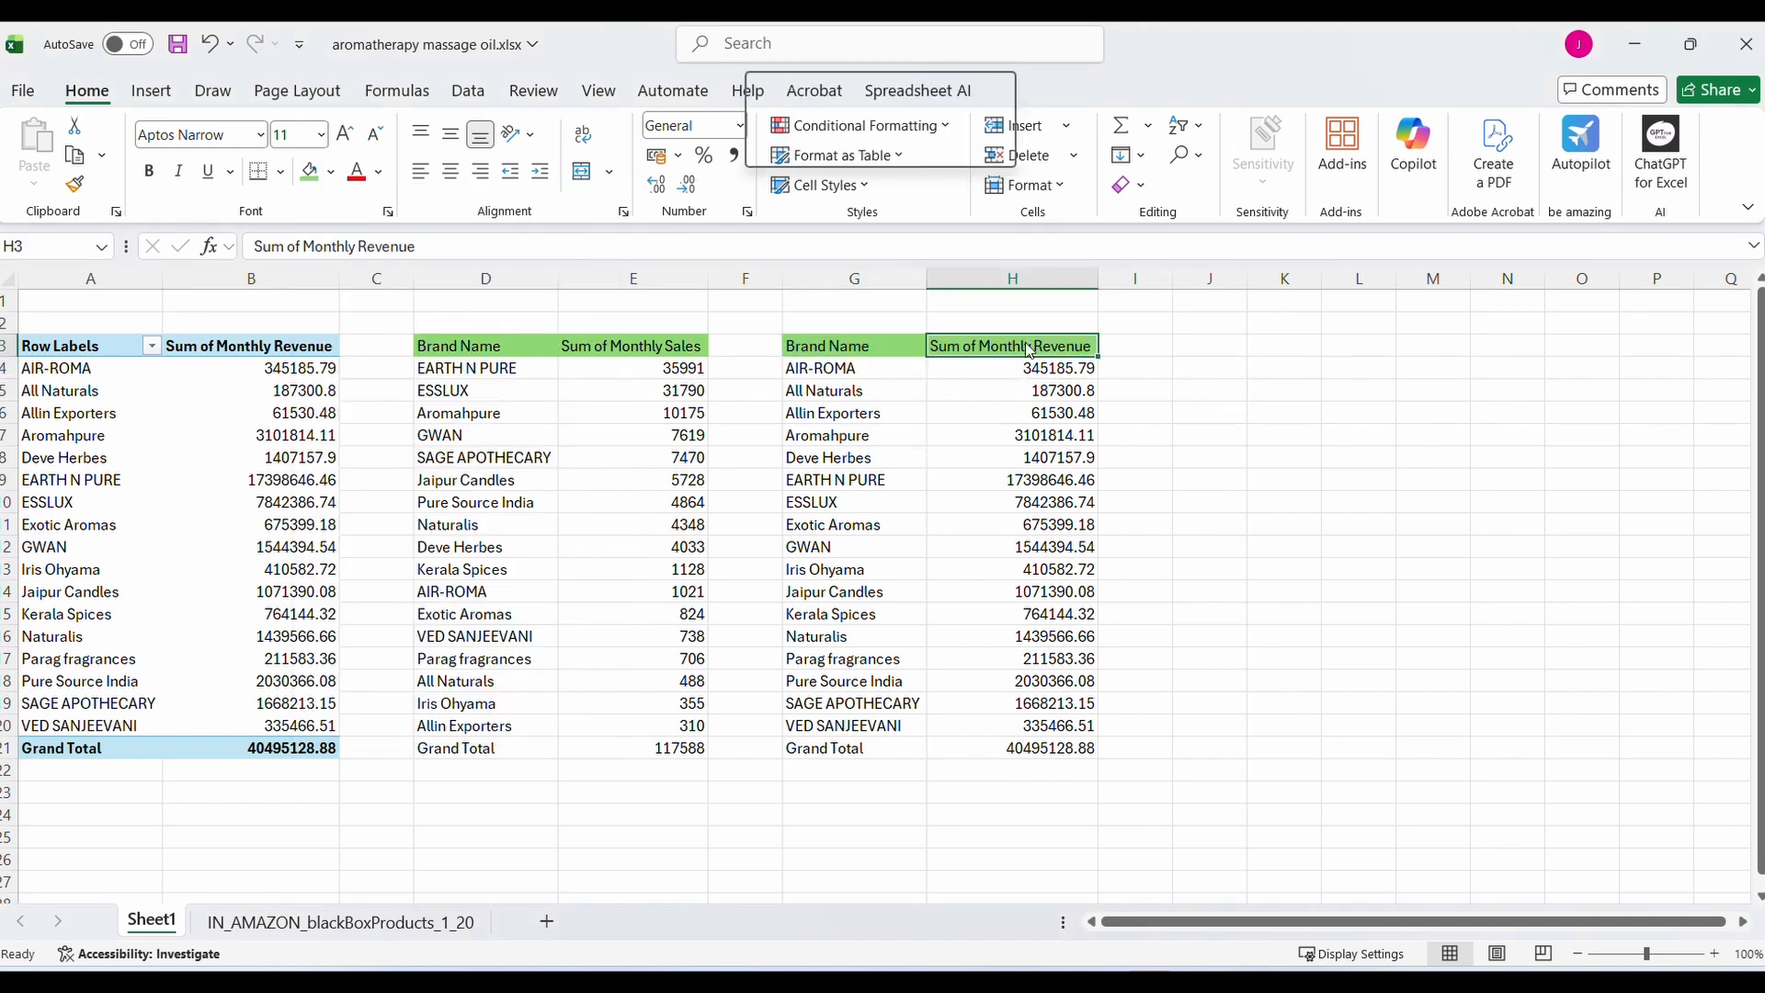
pyautogui.hotkey('alt', 'd')
pyautogui.press('f')
pyautogui.press('f')
pyautogui.hotkey('alt', 'Down')
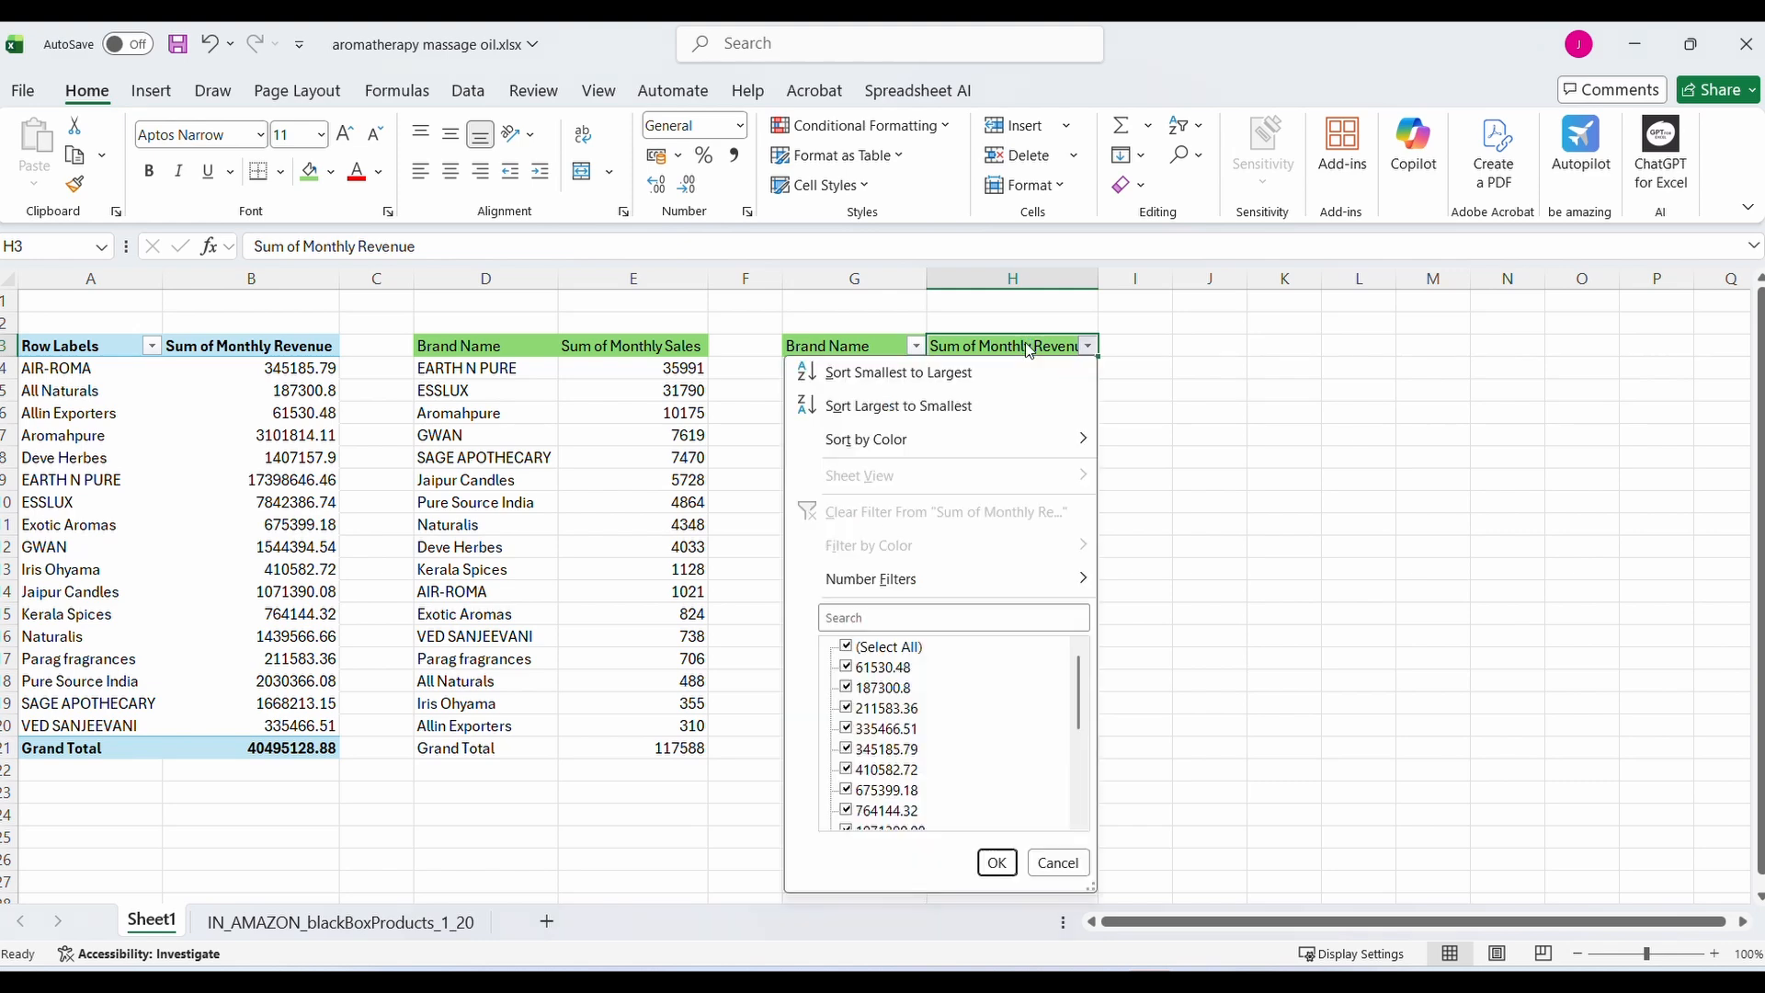
pyautogui.press('Down')
pyautogui.press('Down')
pyautogui.press('Return')
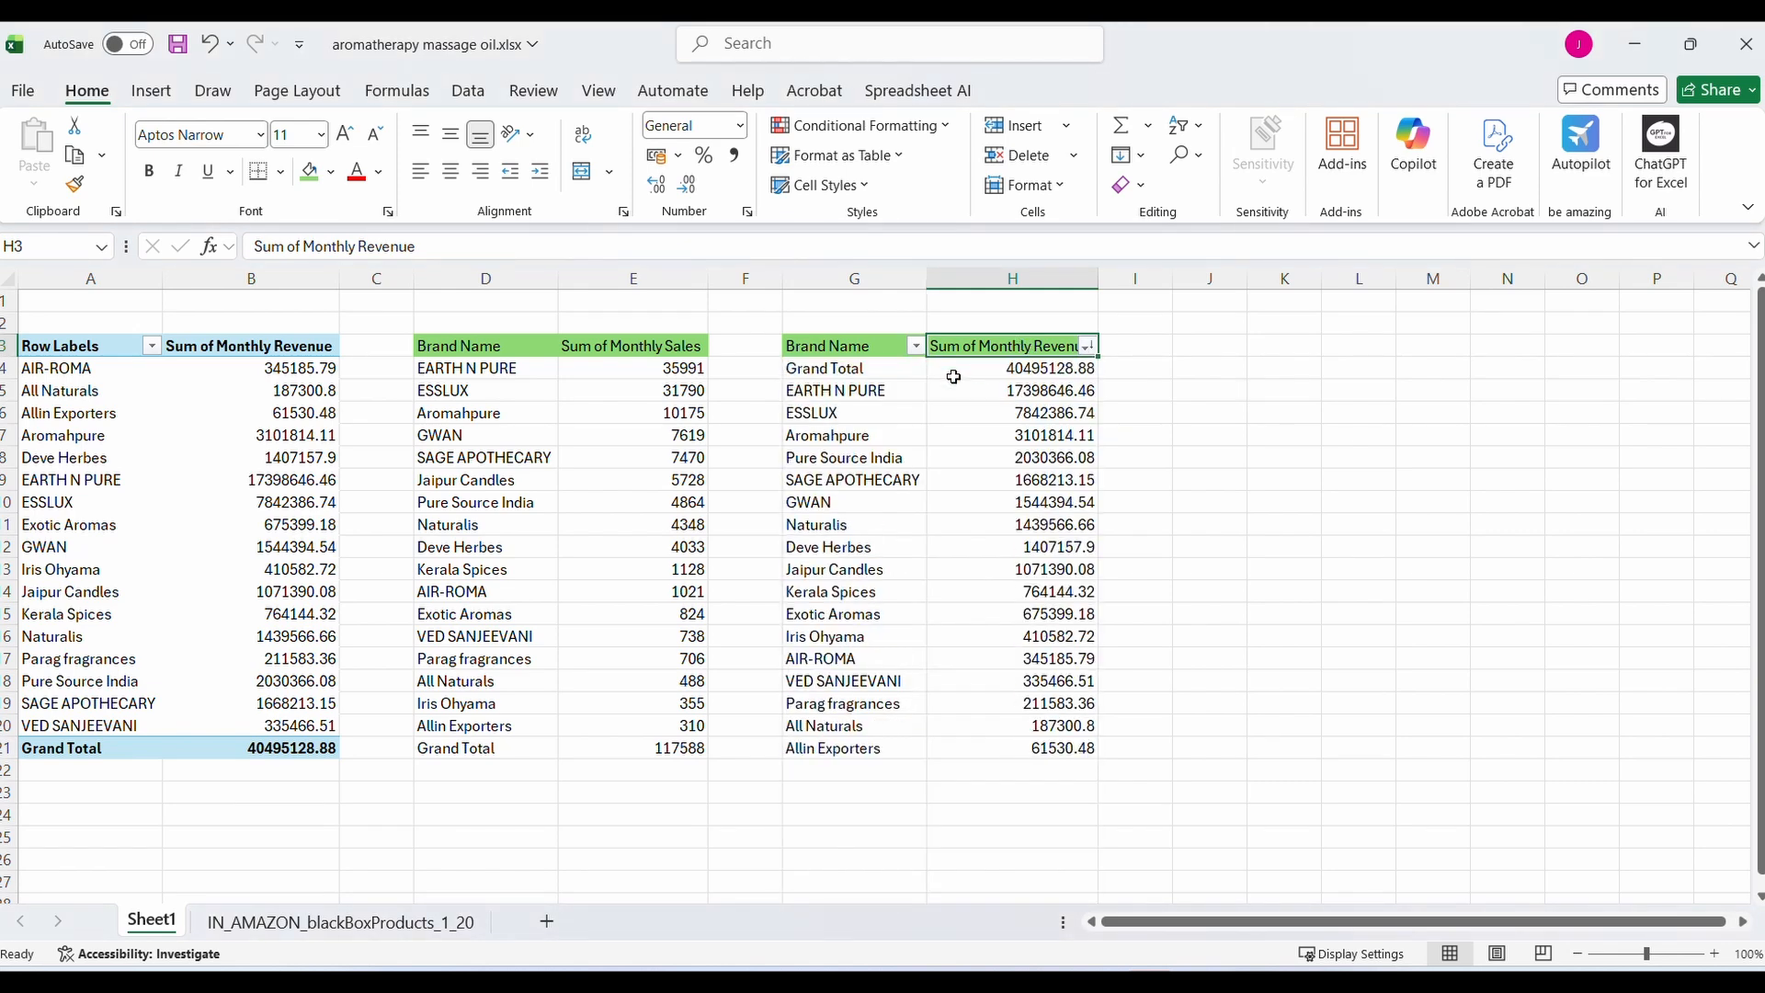
# Move the revenue table's Grand Total row from G4:H4 to G22:H22, below the last brand
pyautogui.click(888, 367)
pyautogui.hotkey('shift', 'Right')
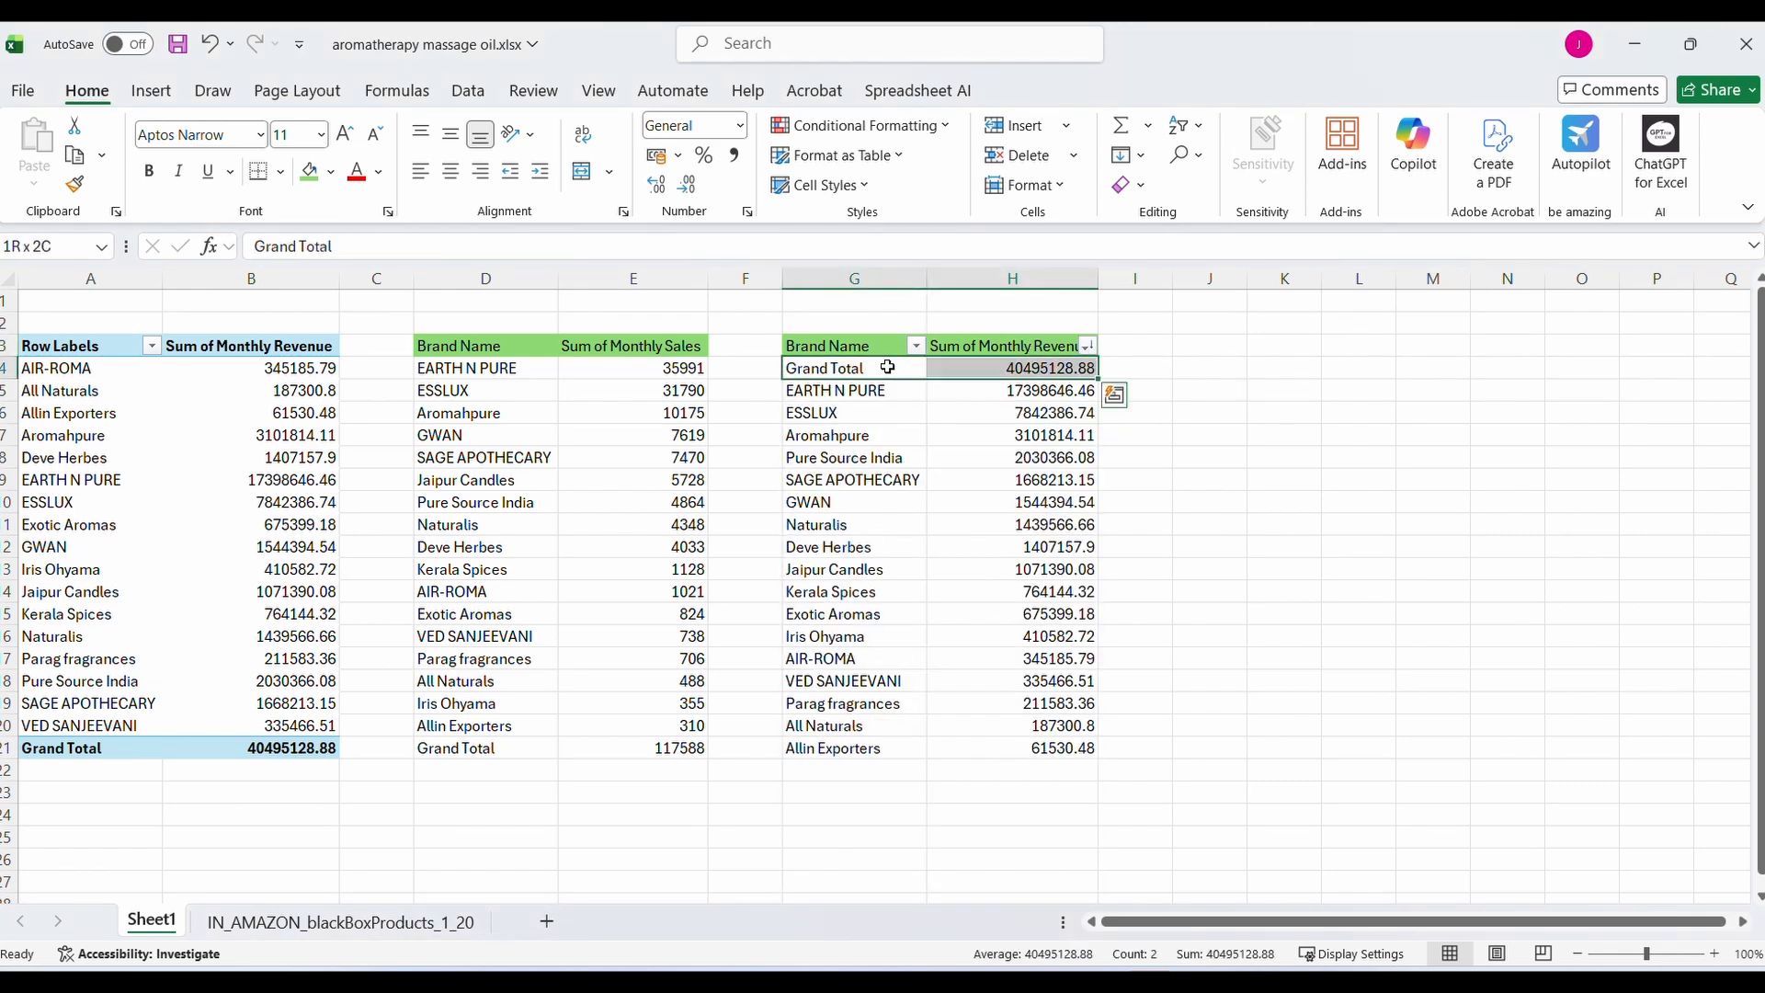
pyautogui.moveTo(887, 367); pyautogui.dragTo(853, 769)
pyautogui.click(848, 459)
# Delete the empty cells G4:H4 under the revenue table's headers, shifting the cells below up
pyautogui.click(847, 366)
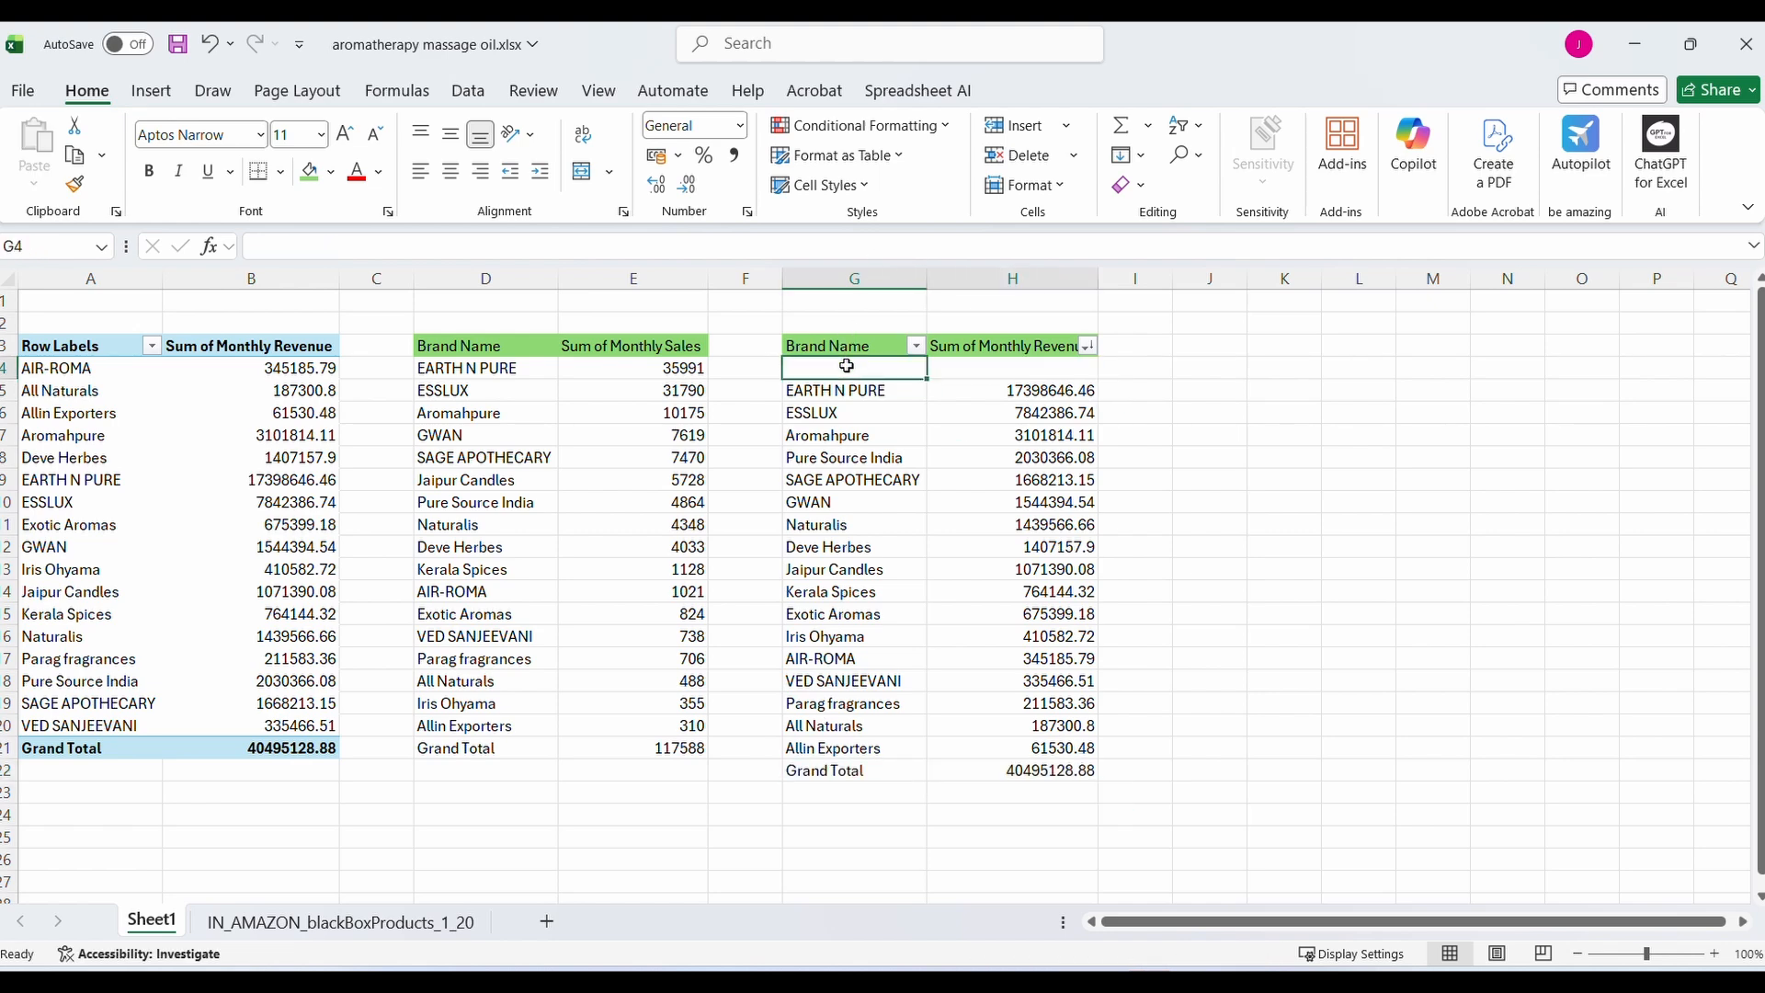
pyautogui.hotkey('shift', 'Right')
pyautogui.rightClick(847, 366)
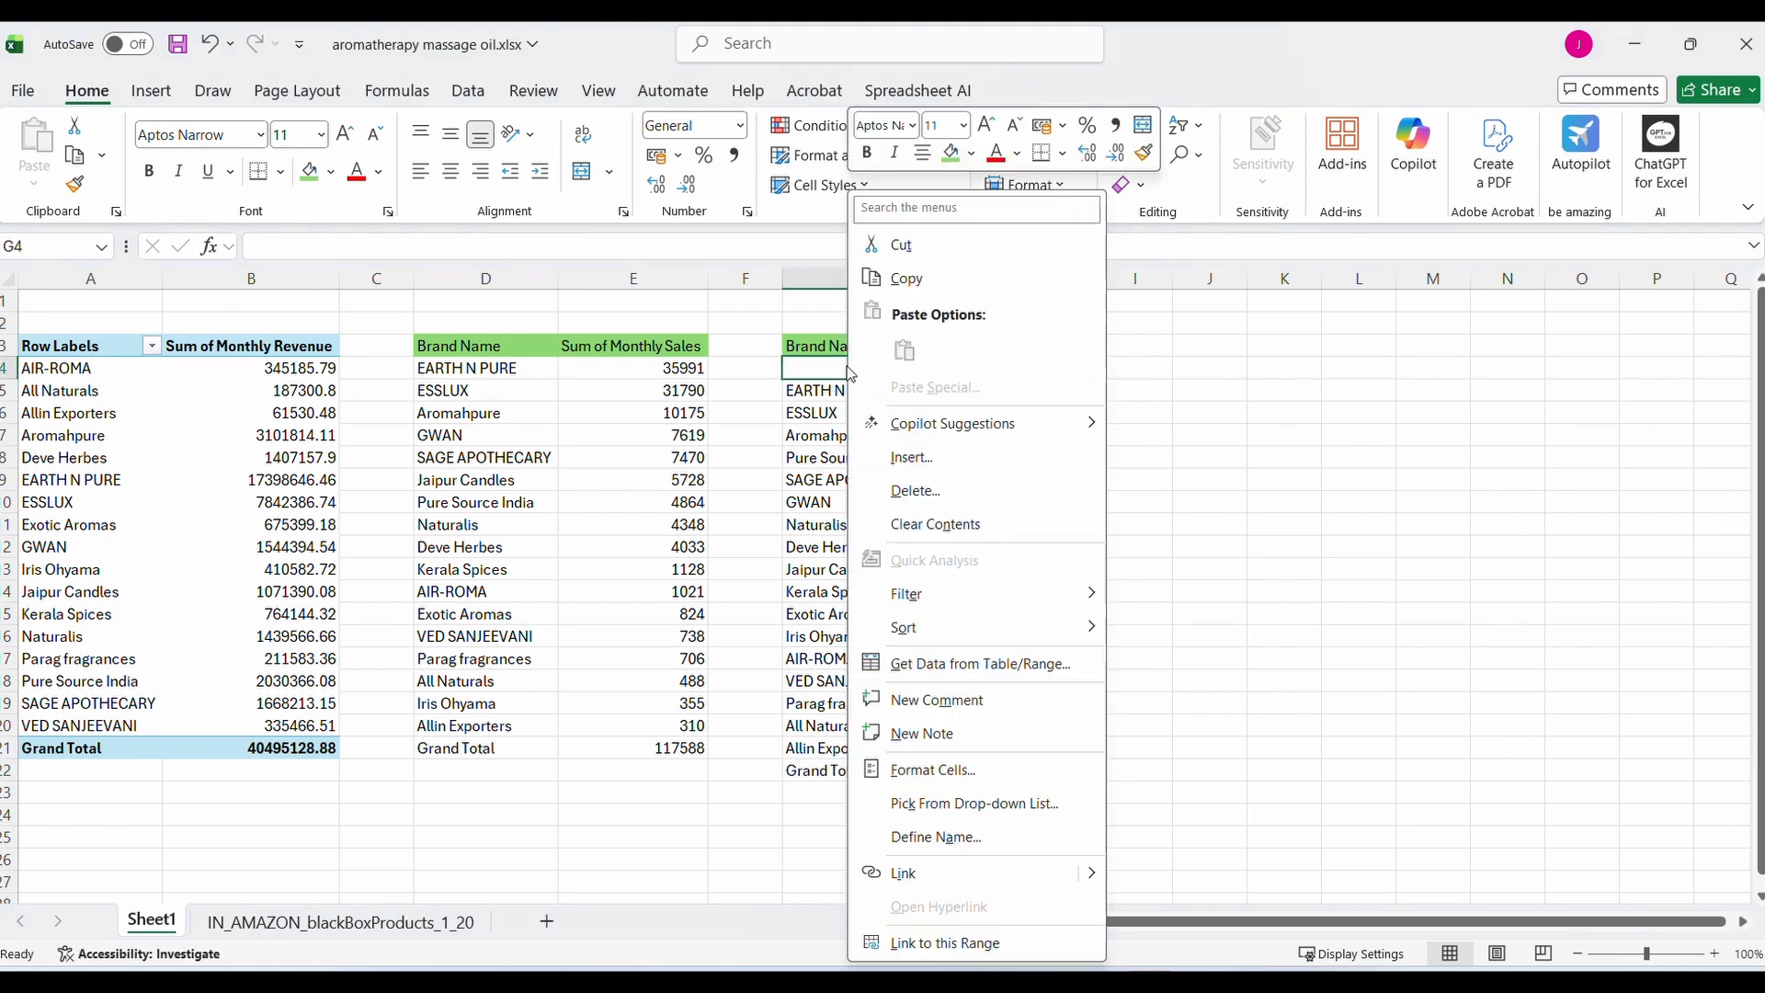
pyautogui.click(918, 490)
pyautogui.click(883, 510)
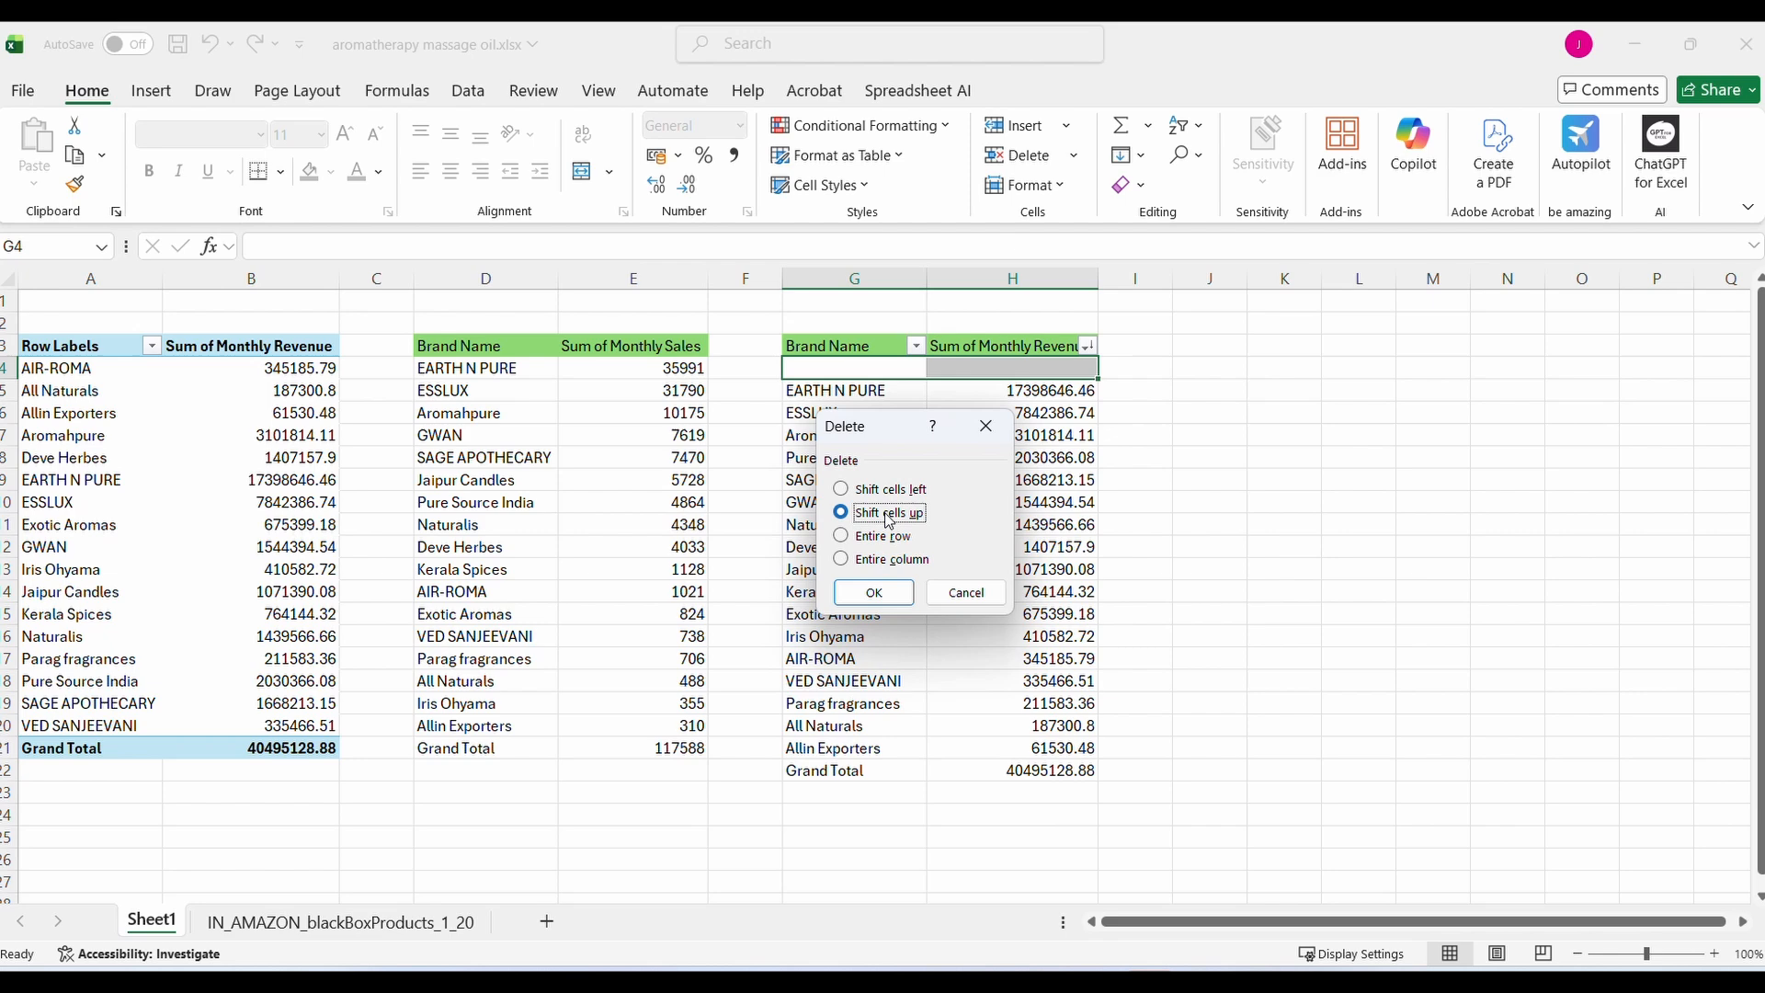
pyautogui.click(874, 582)
# Format the monthly revenue values in H4:H21 as rupee (₹) accounting amounts with no decimal places
pyautogui.press('Right')
pyautogui.hotkey('ctrl', 'shift', 'Down')
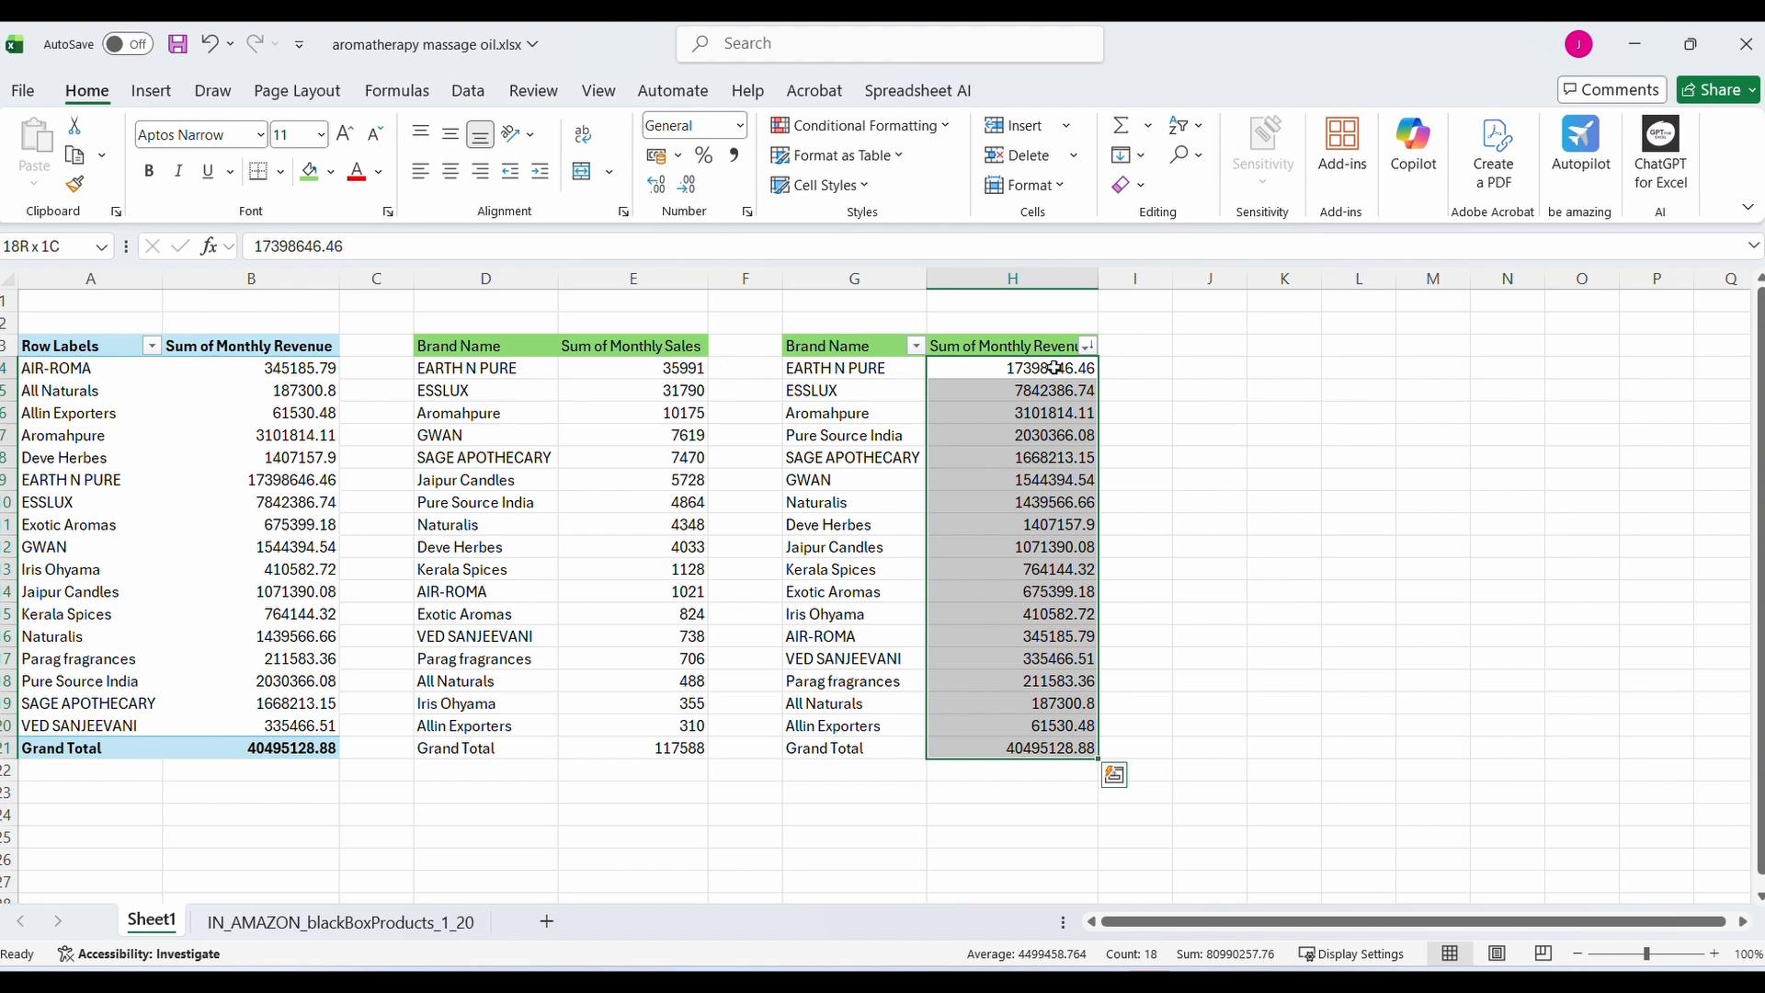
pyautogui.click(678, 155)
pyautogui.click(726, 181)
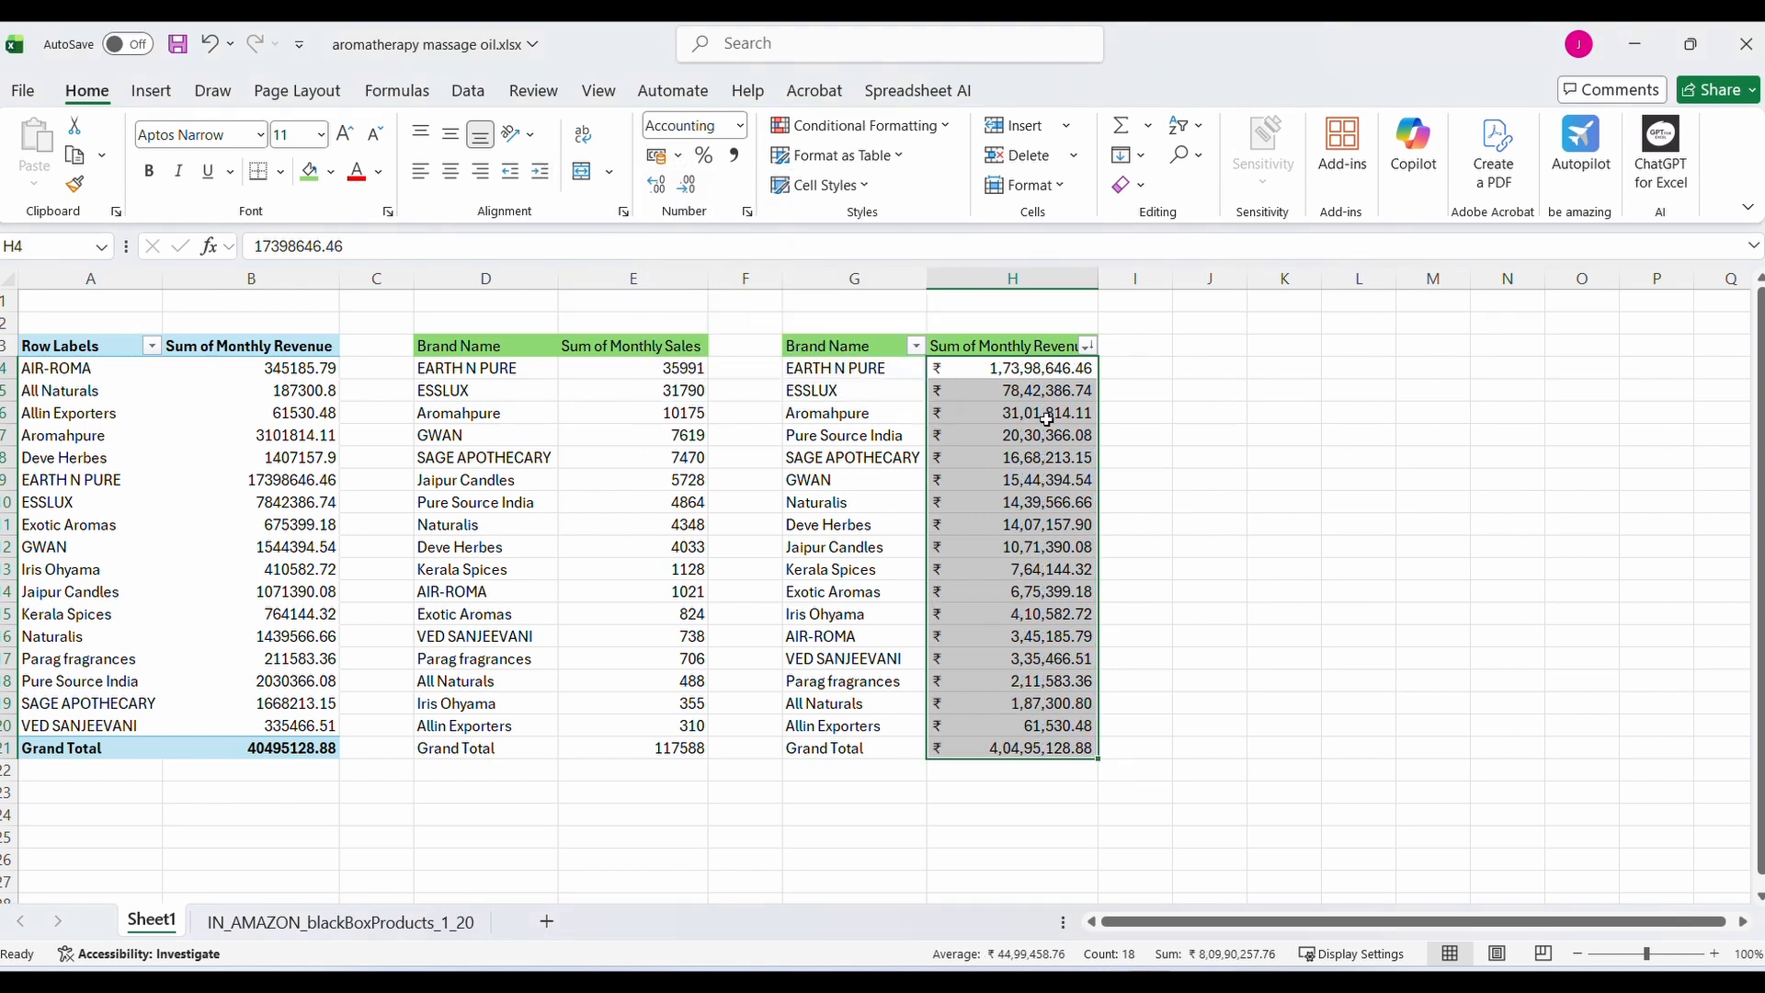
pyautogui.click(692, 195)
pyautogui.click(693, 195)
pyautogui.click(1176, 406)
pyautogui.click(1055, 384)
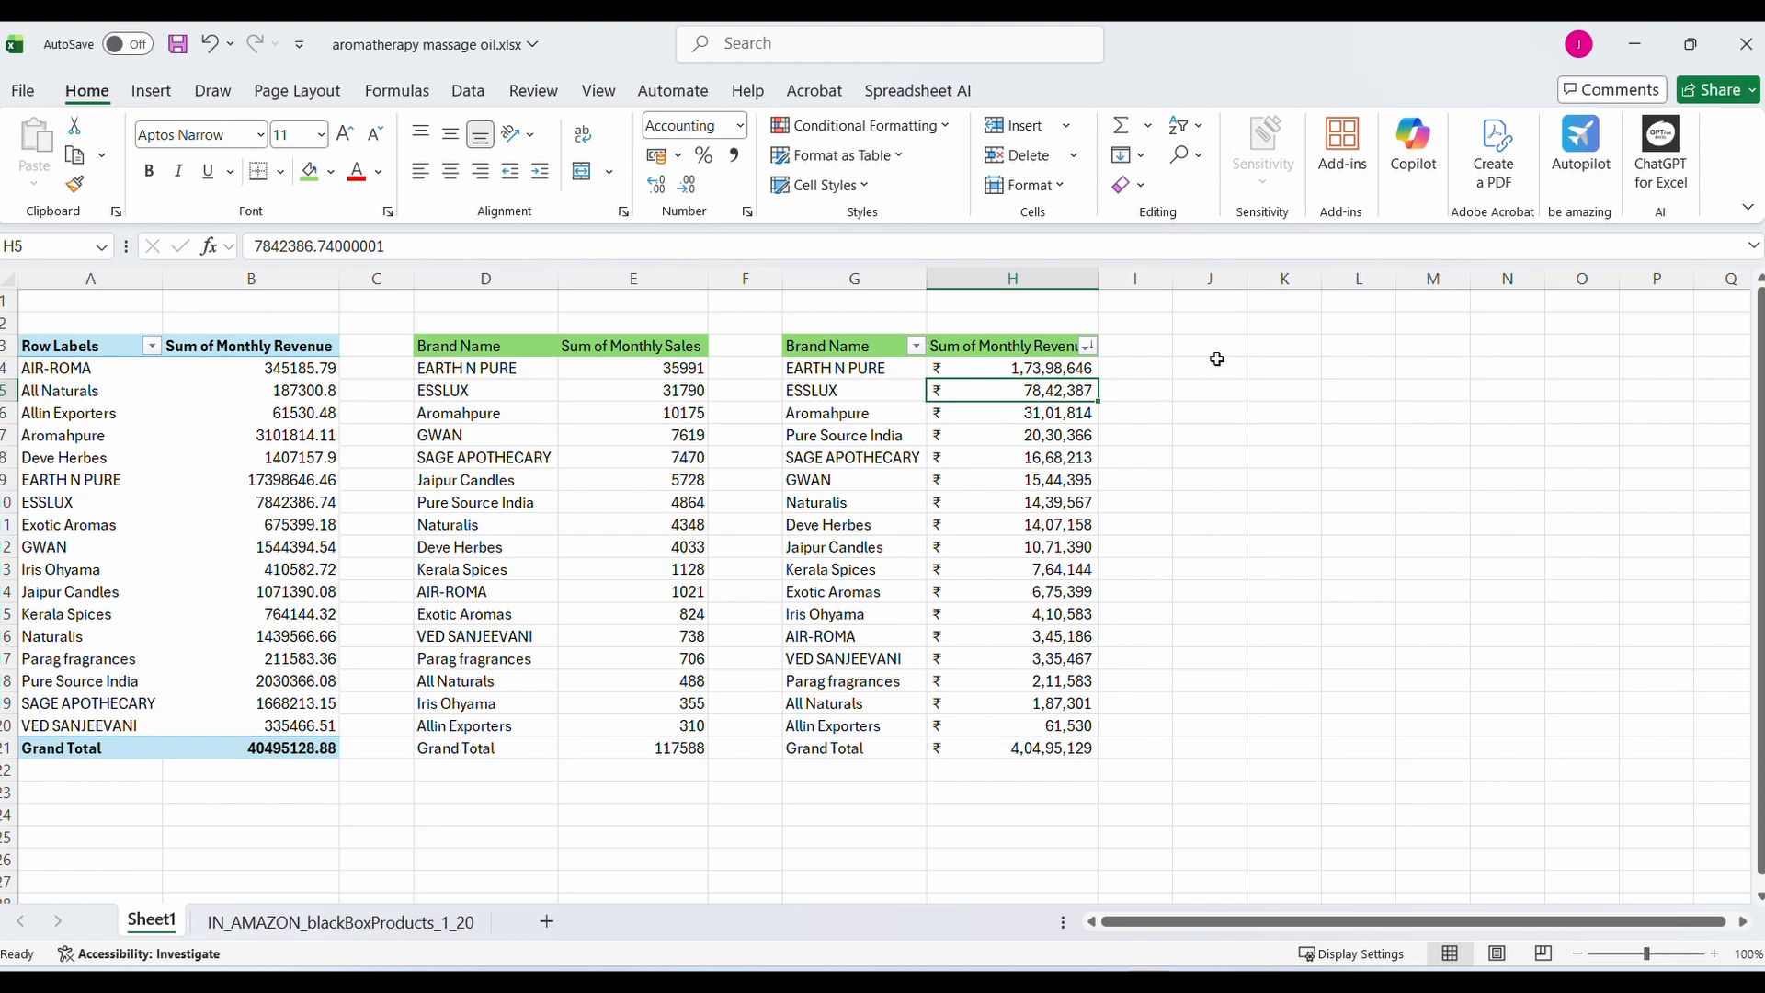
pyautogui.click(1217, 358)
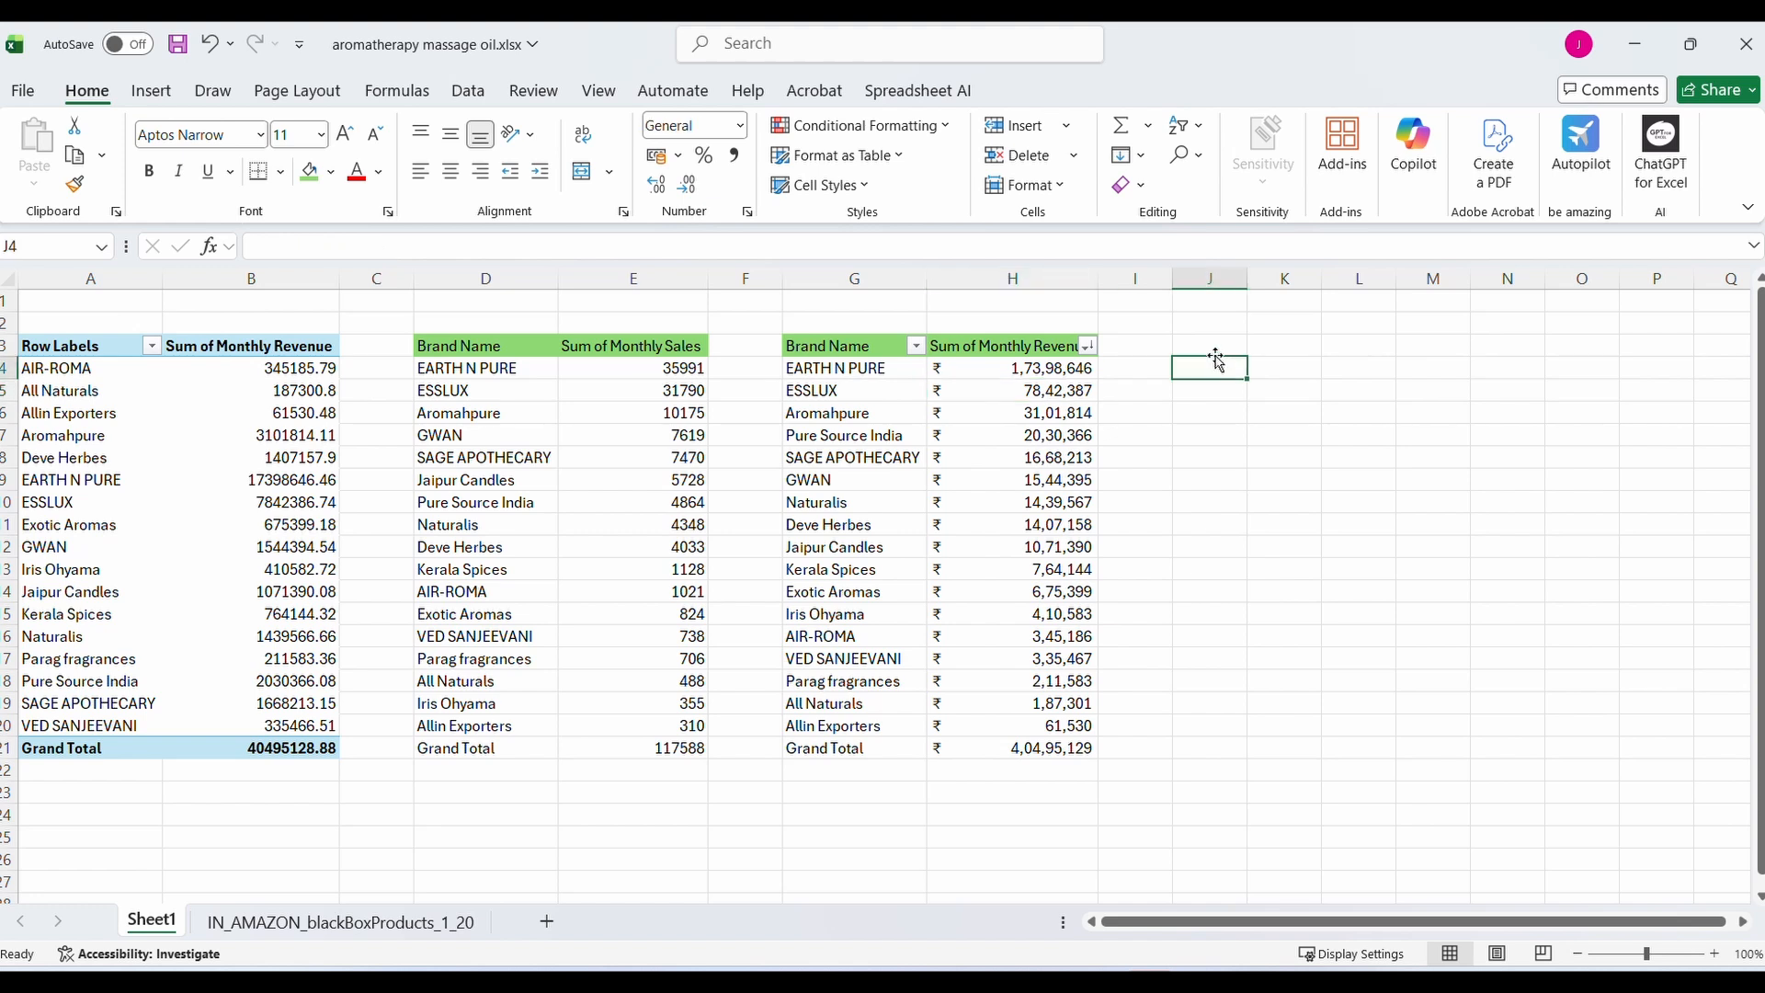